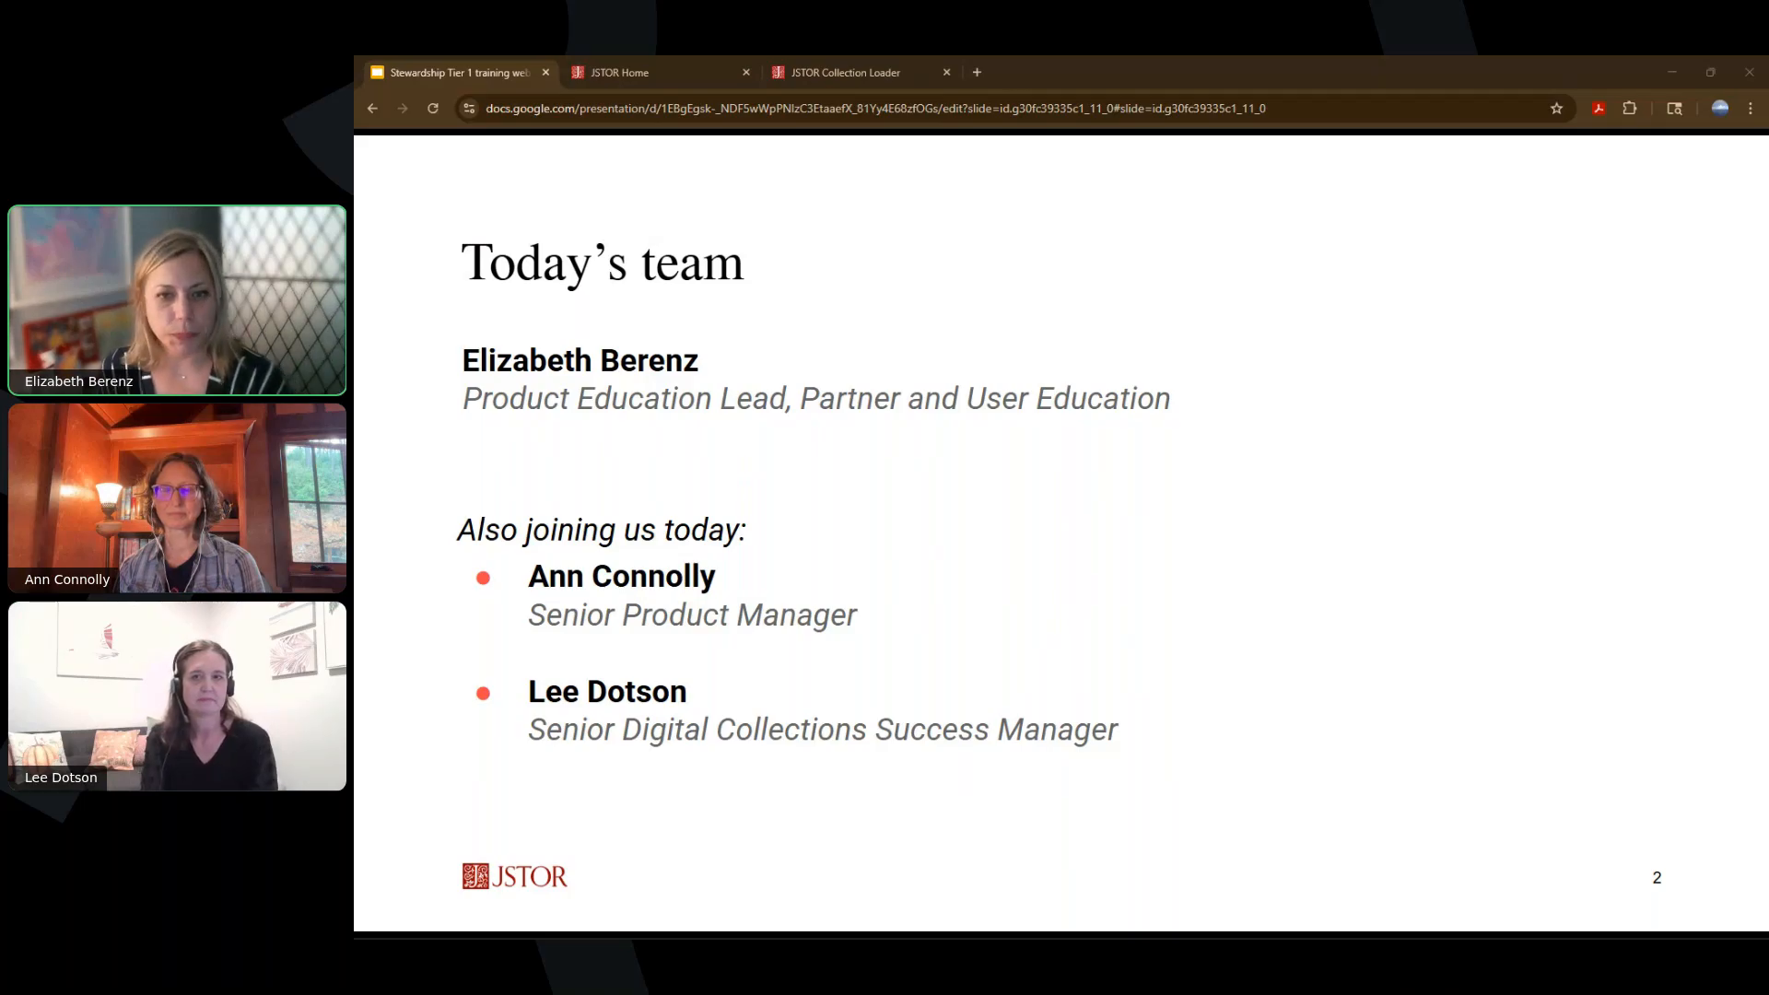
Advance the presentation to the agenda slide, and view the JSTOR home page and the Collection Loader page
{"action": "key", "text": "Right"}
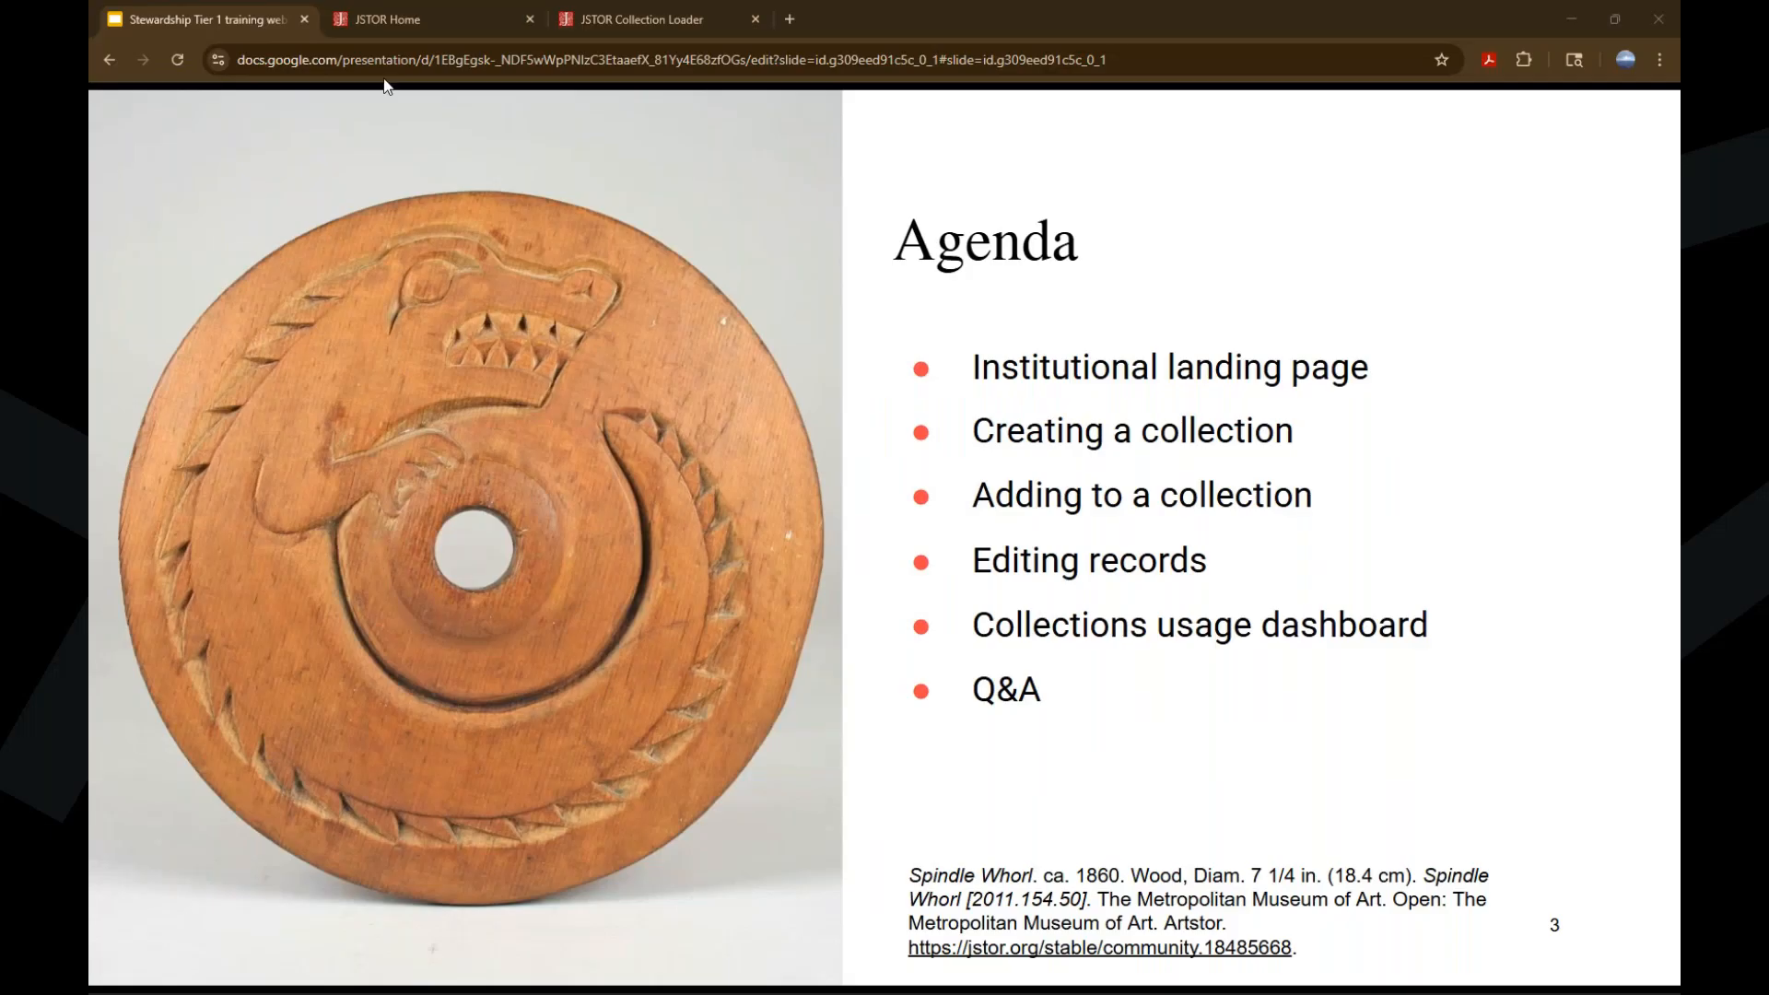
{"action": "left_click", "coordinate": [393, 25]}
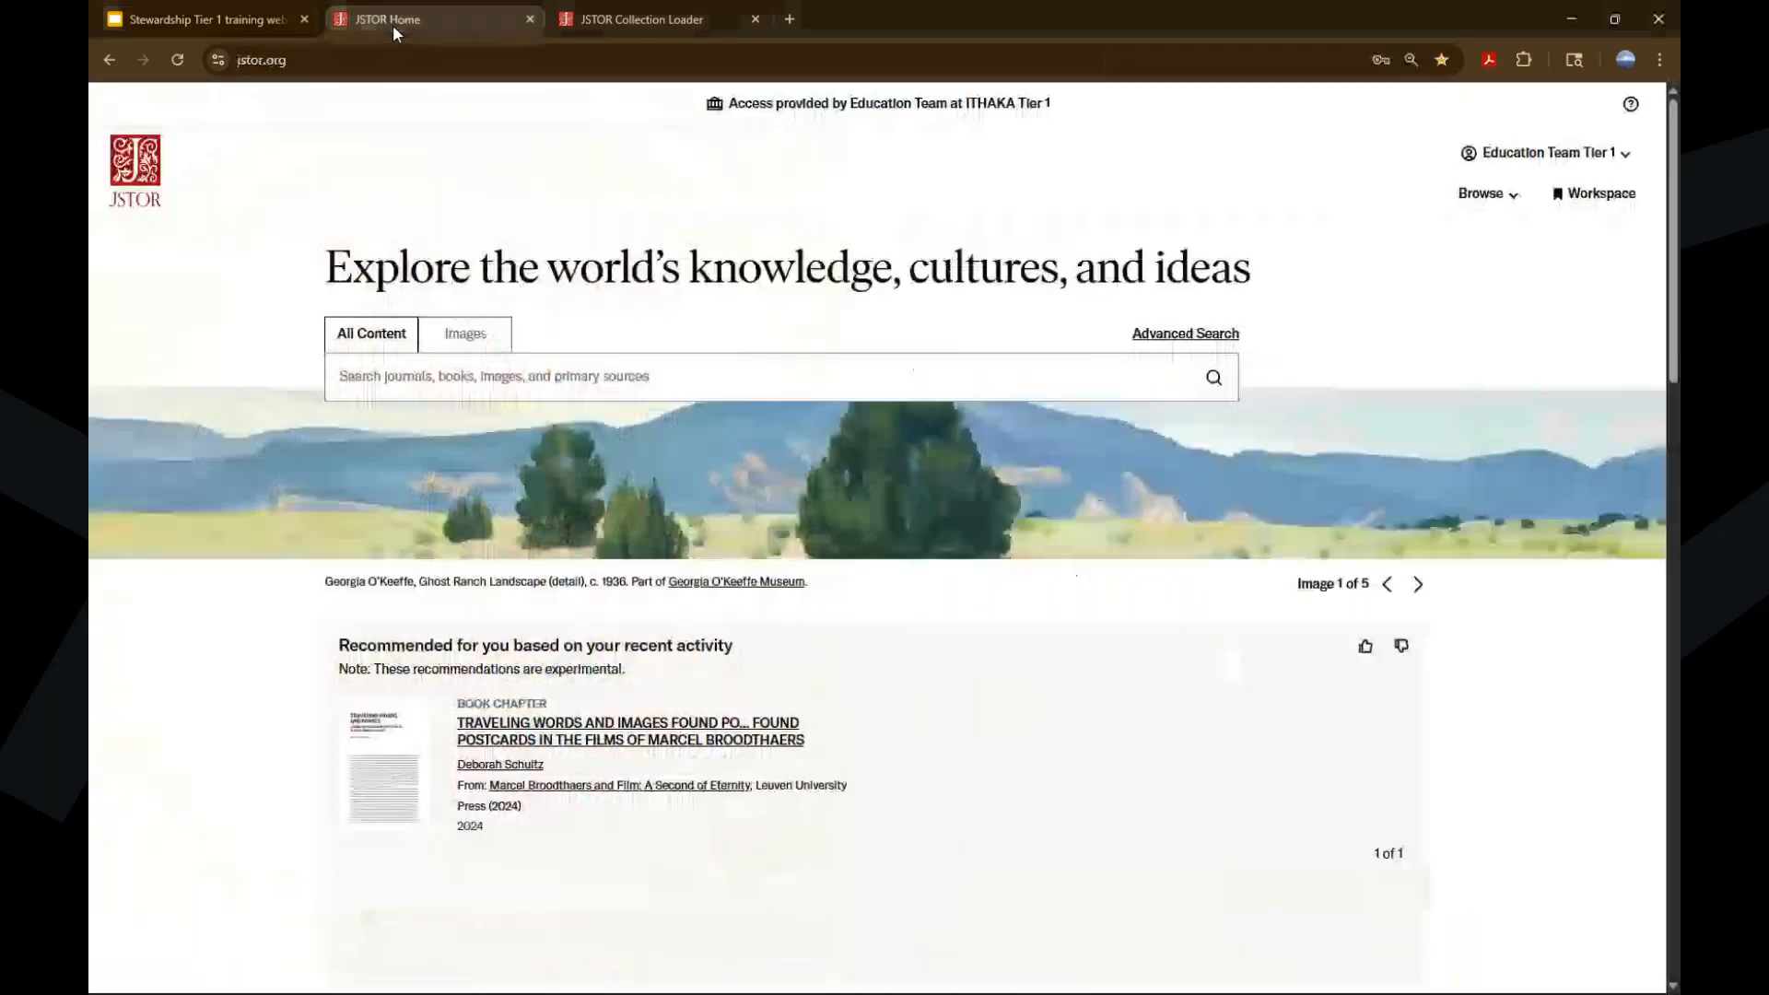
{"action": "left_click", "coordinate": [656, 24]}
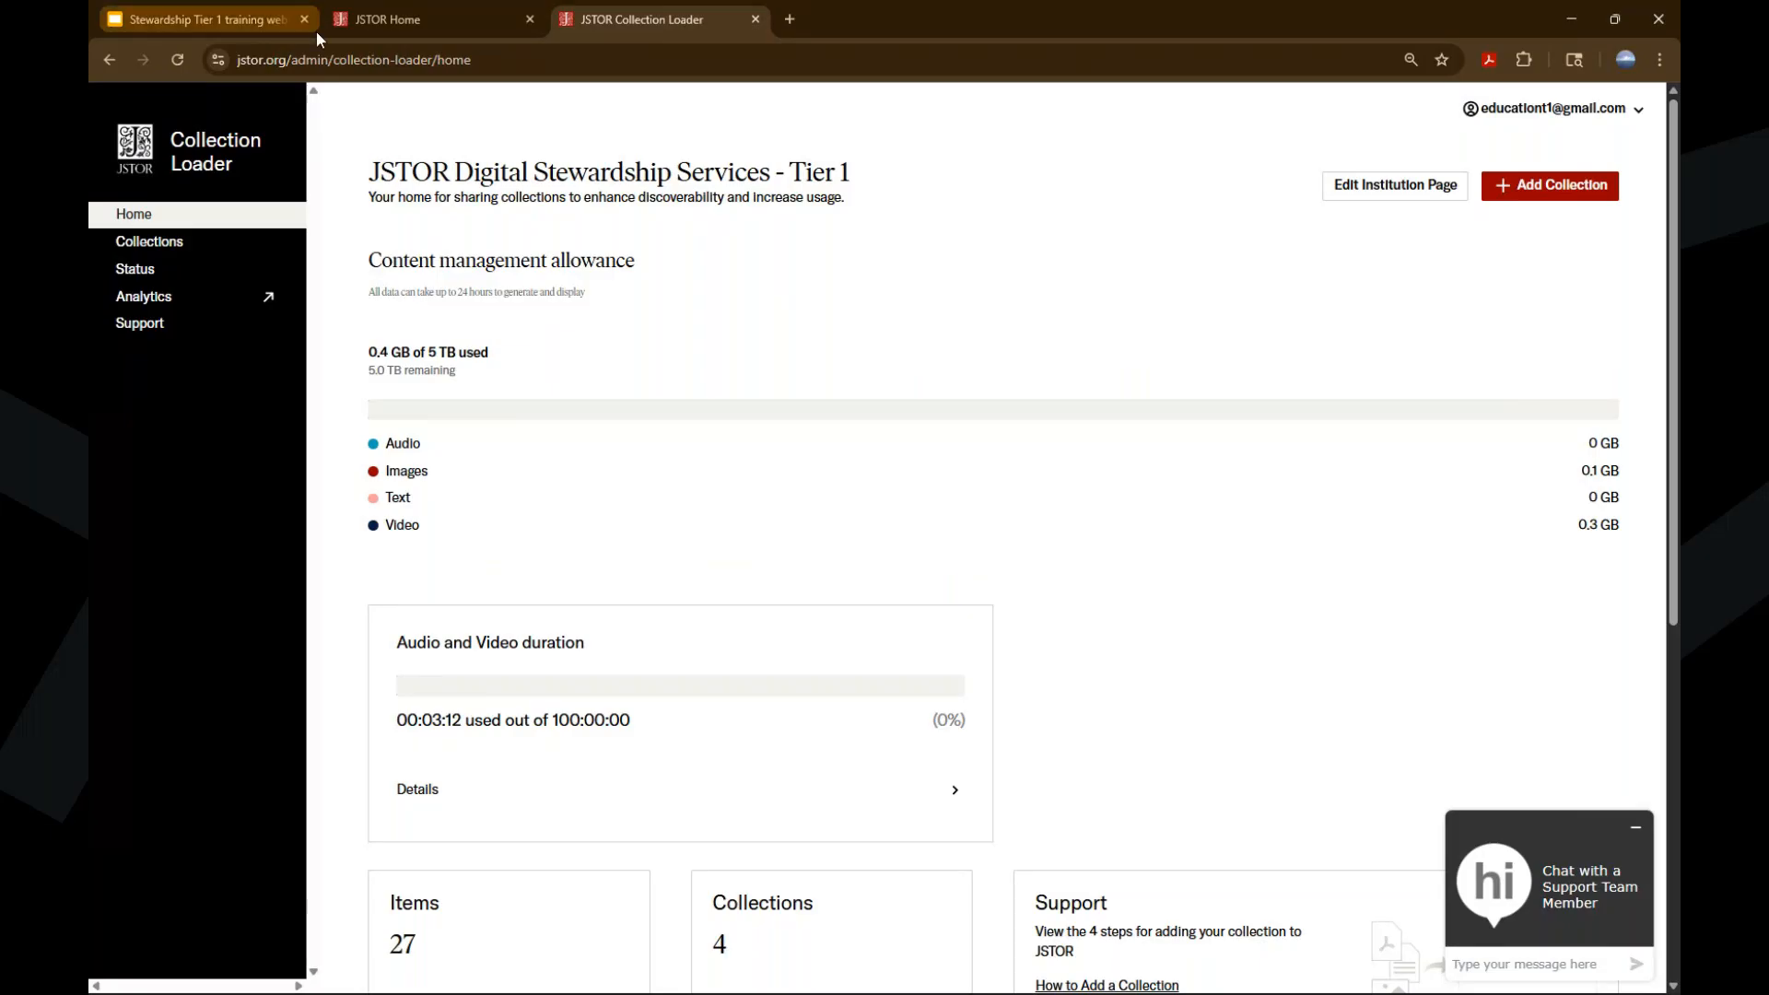
{"action": "left_click", "coordinate": [433, 29]}
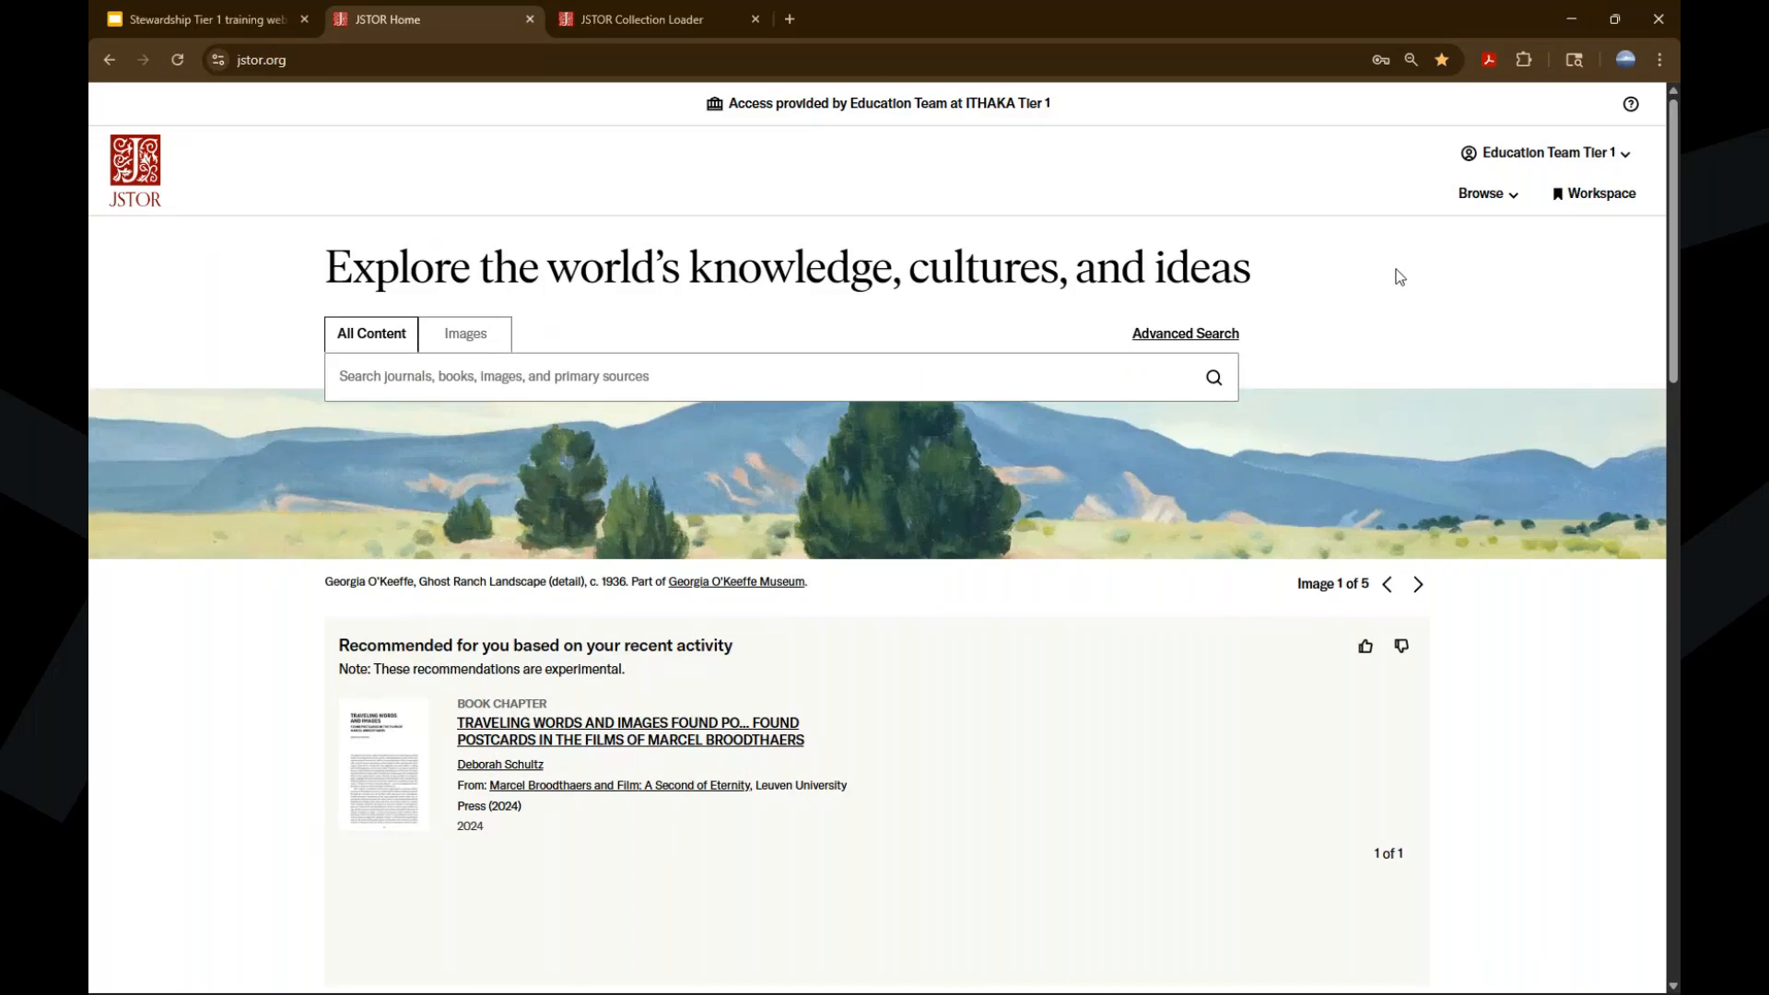
Open the landing page of your institution's collections on JSTOR and examine its banner, description, logo and collection list
{"action": "left_click", "coordinate": [1481, 199]}
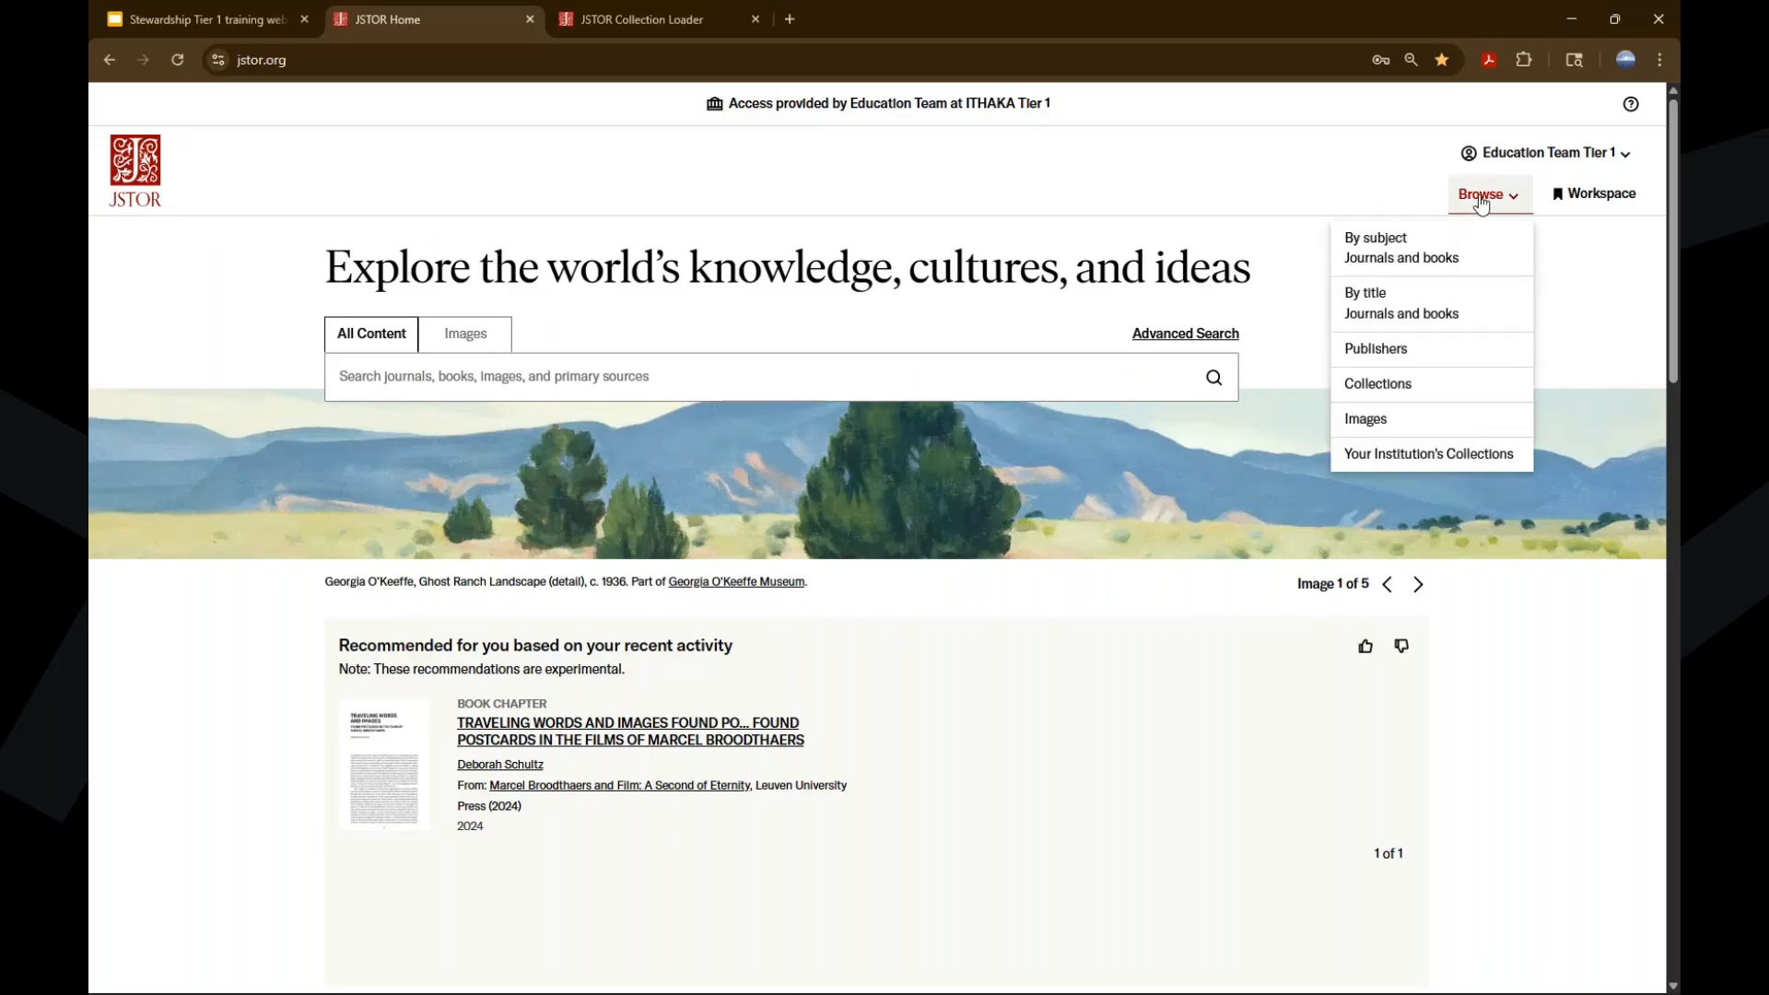
{"action": "left_click", "coordinate": [1440, 464]}
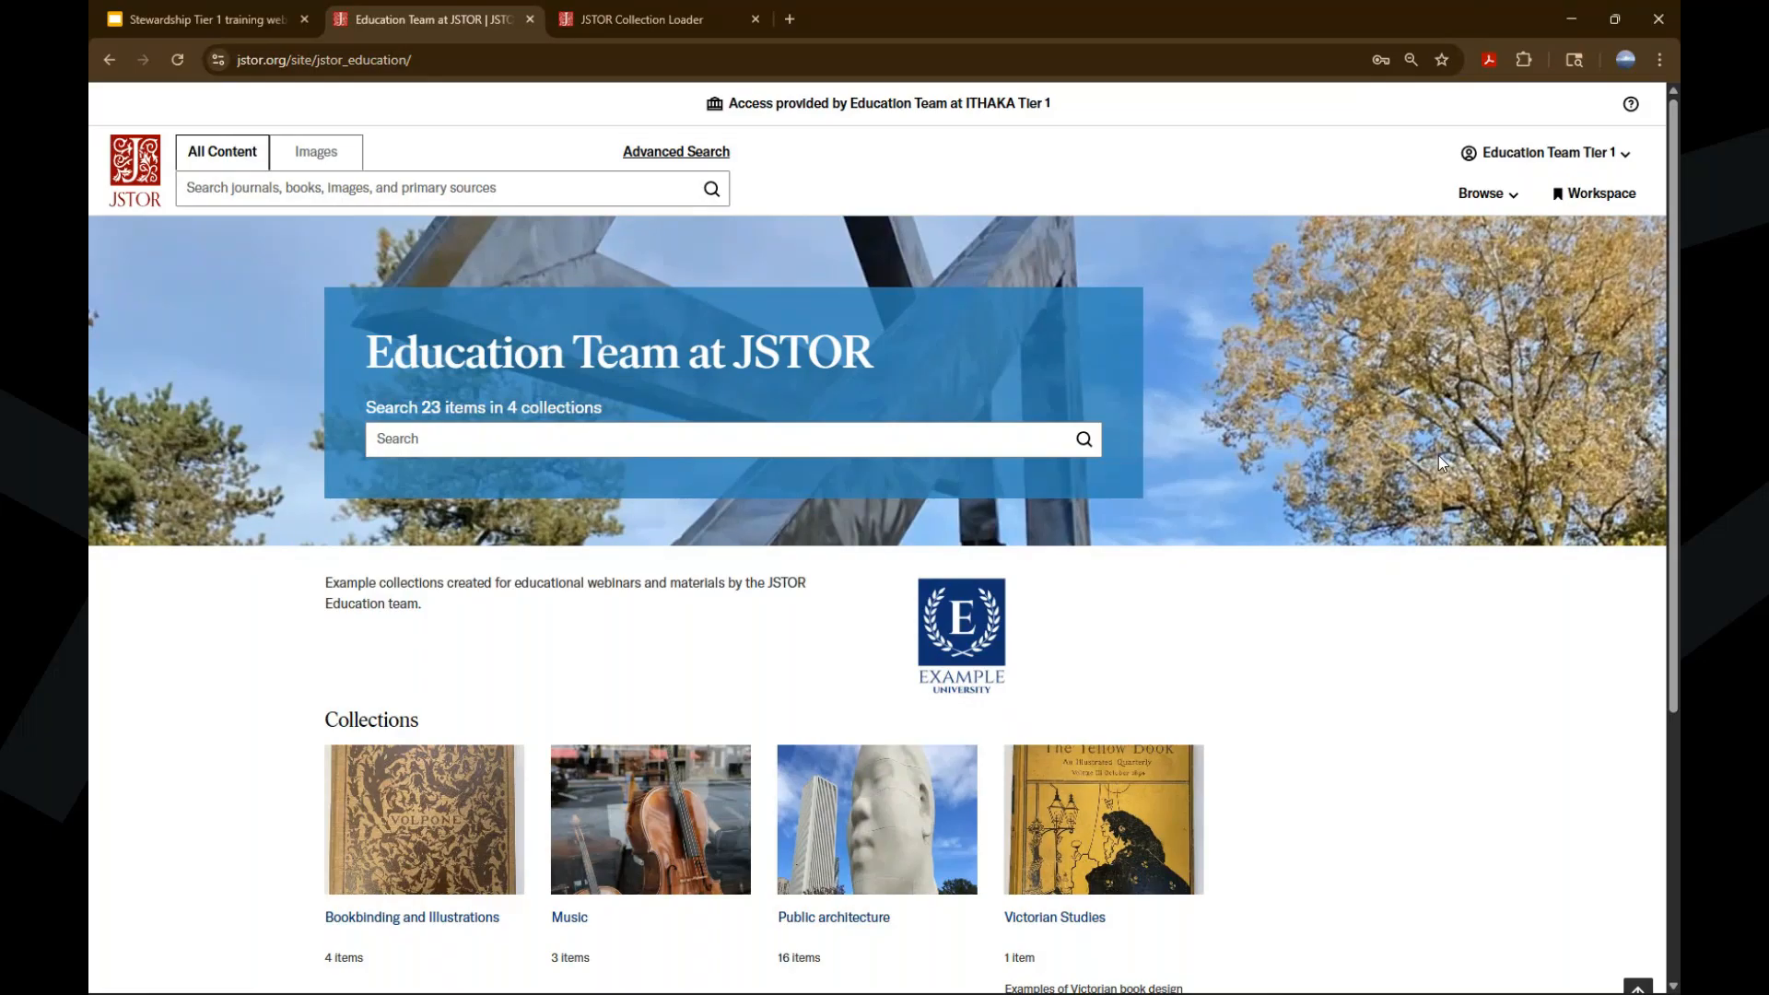
{"action": "scroll", "coordinate": [1440, 444], "scroll_direction": "down", "scroll_amount": 1}
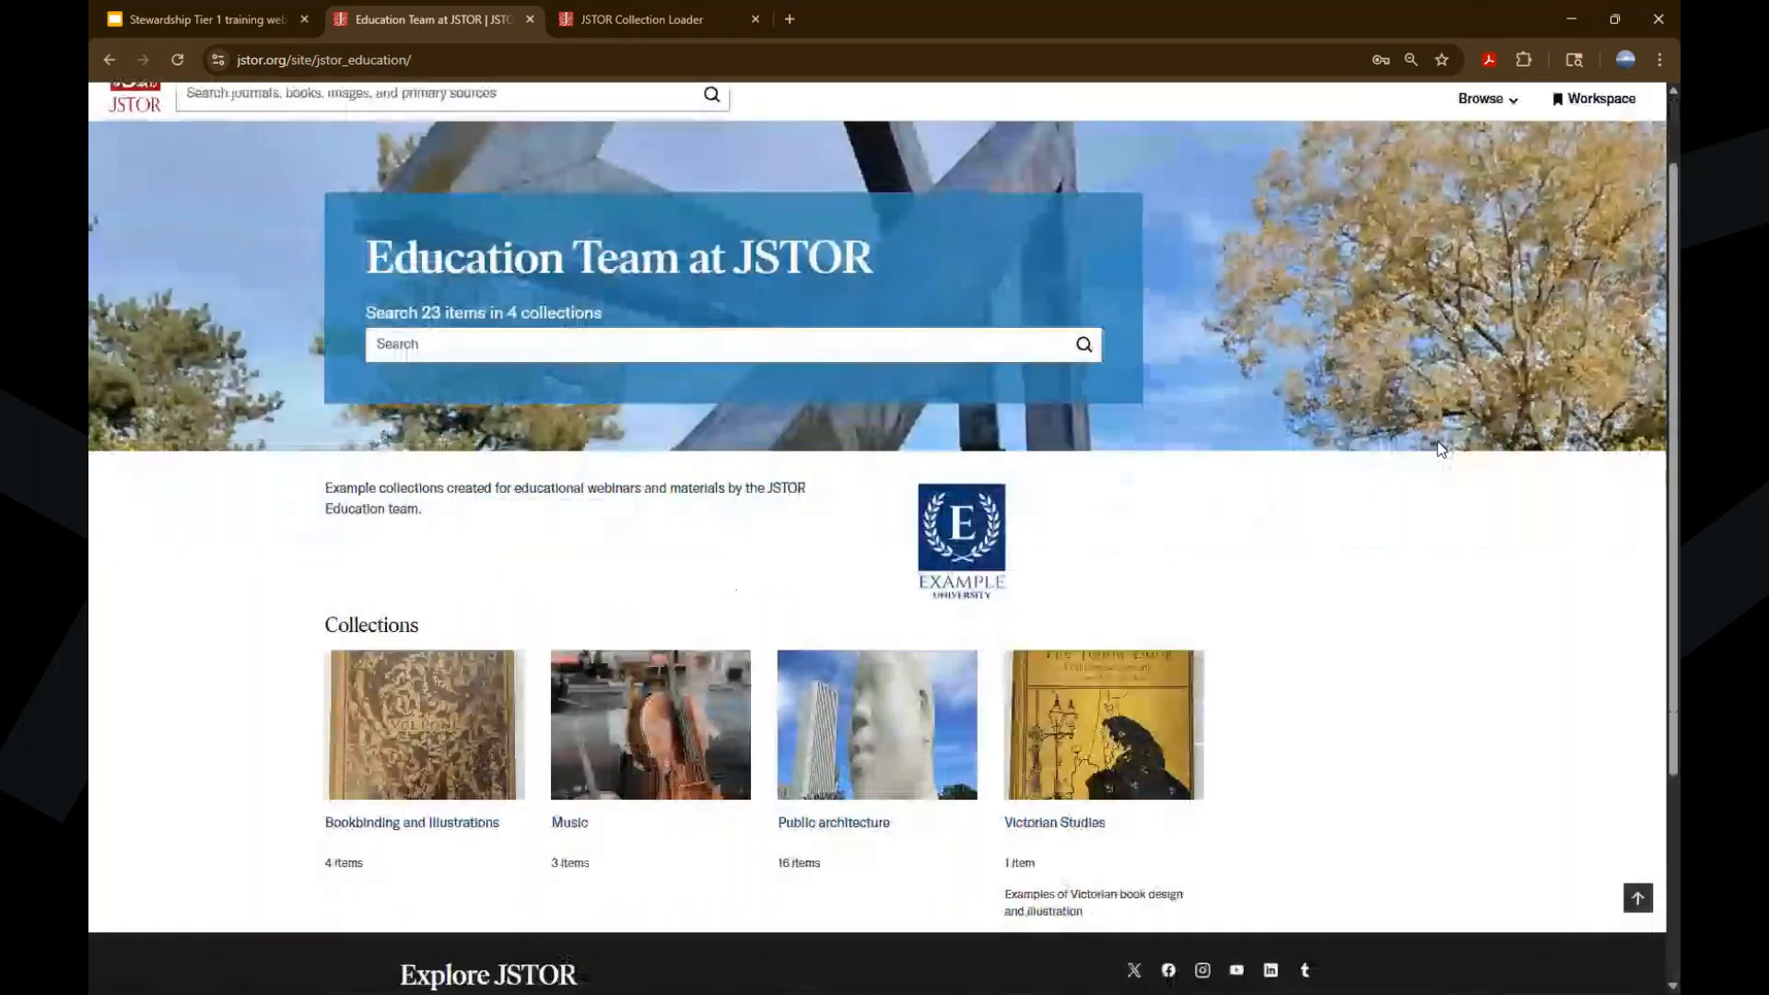
{"action": "scroll", "coordinate": [1439, 431], "scroll_direction": "down", "scroll_amount": 1}
{"action": "scroll", "coordinate": [1437, 433], "scroll_direction": "up", "scroll_amount": 1}
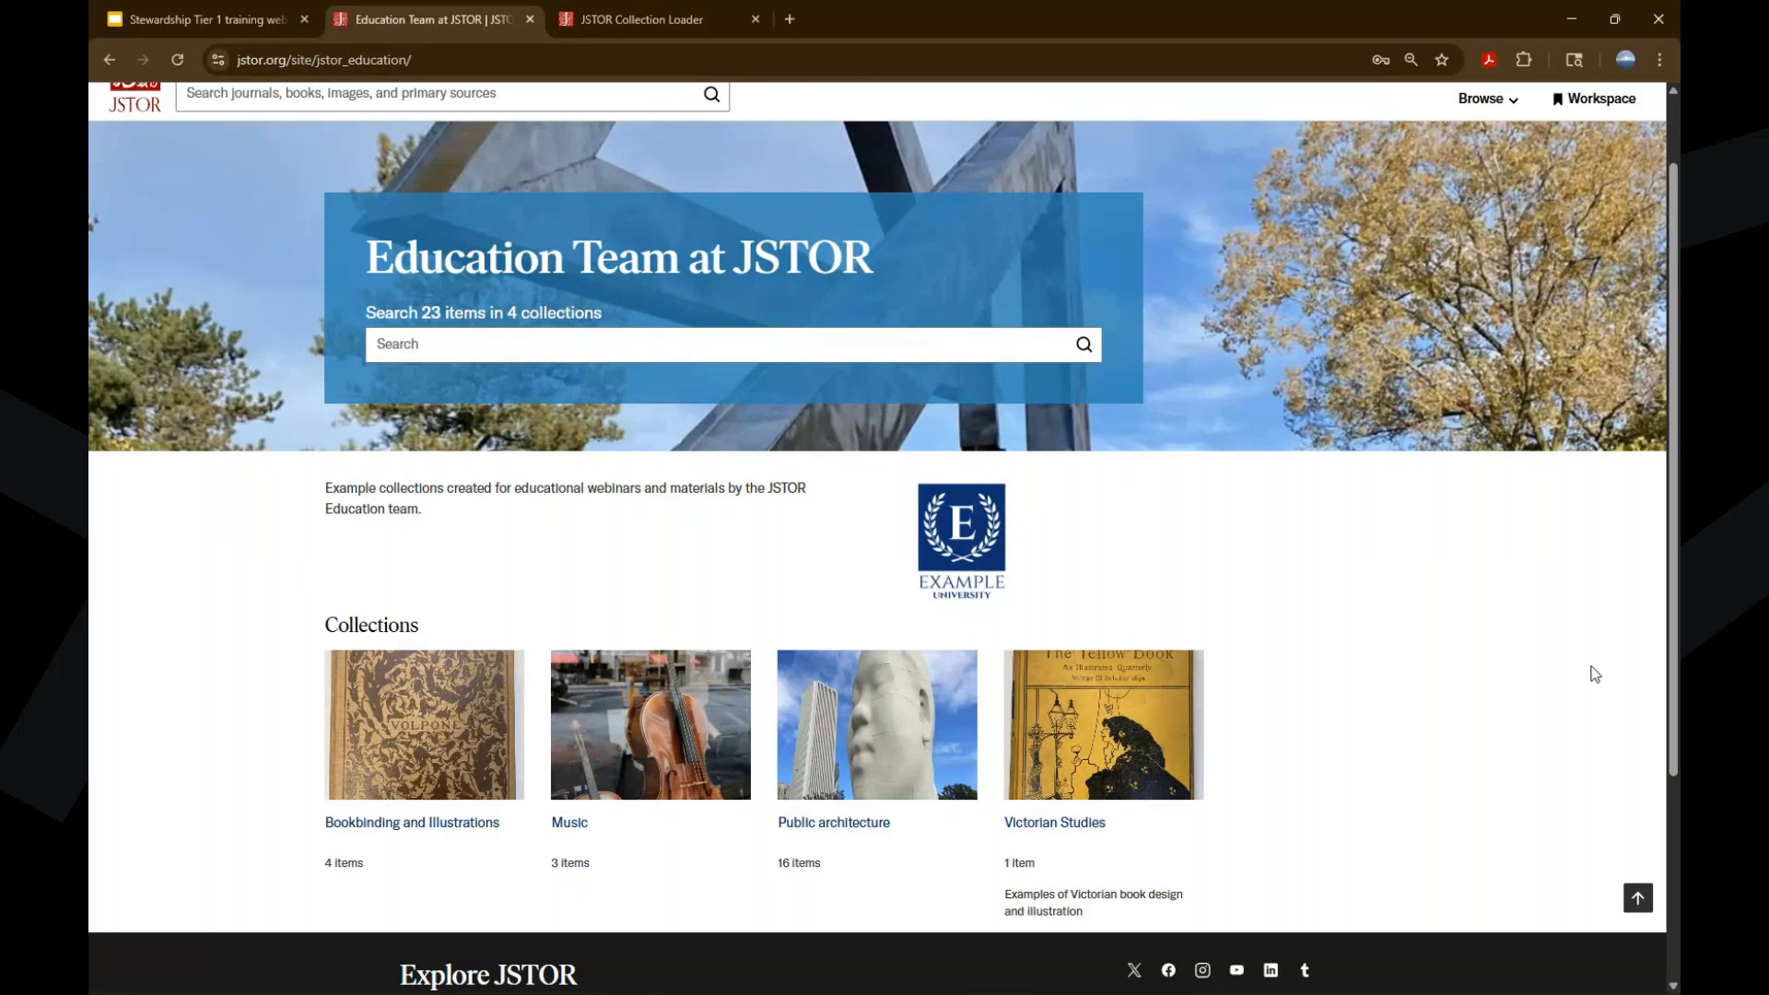
{"action": "scroll", "coordinate": [1595, 673], "scroll_direction": "up", "scroll_amount": 1}
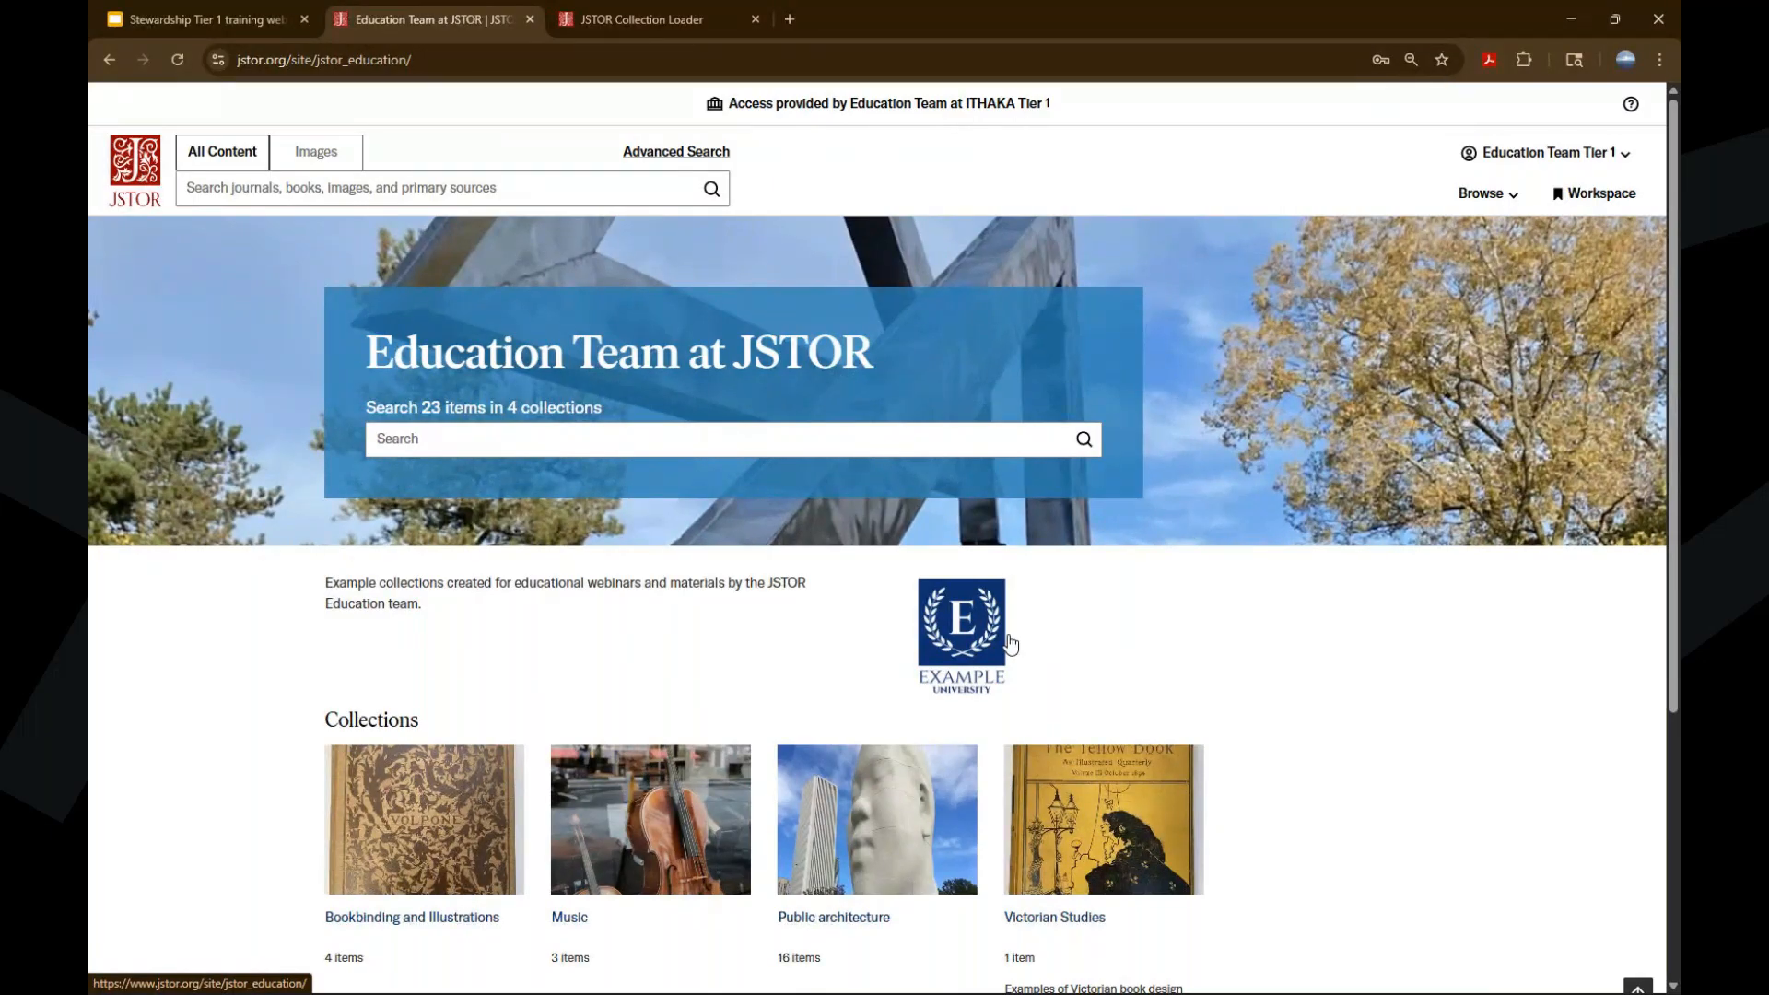
Browse the list of all JSTOR collections and open the Johns Hopkins Digital Collections landing page as an example
{"action": "left_click", "coordinate": [1490, 195]}
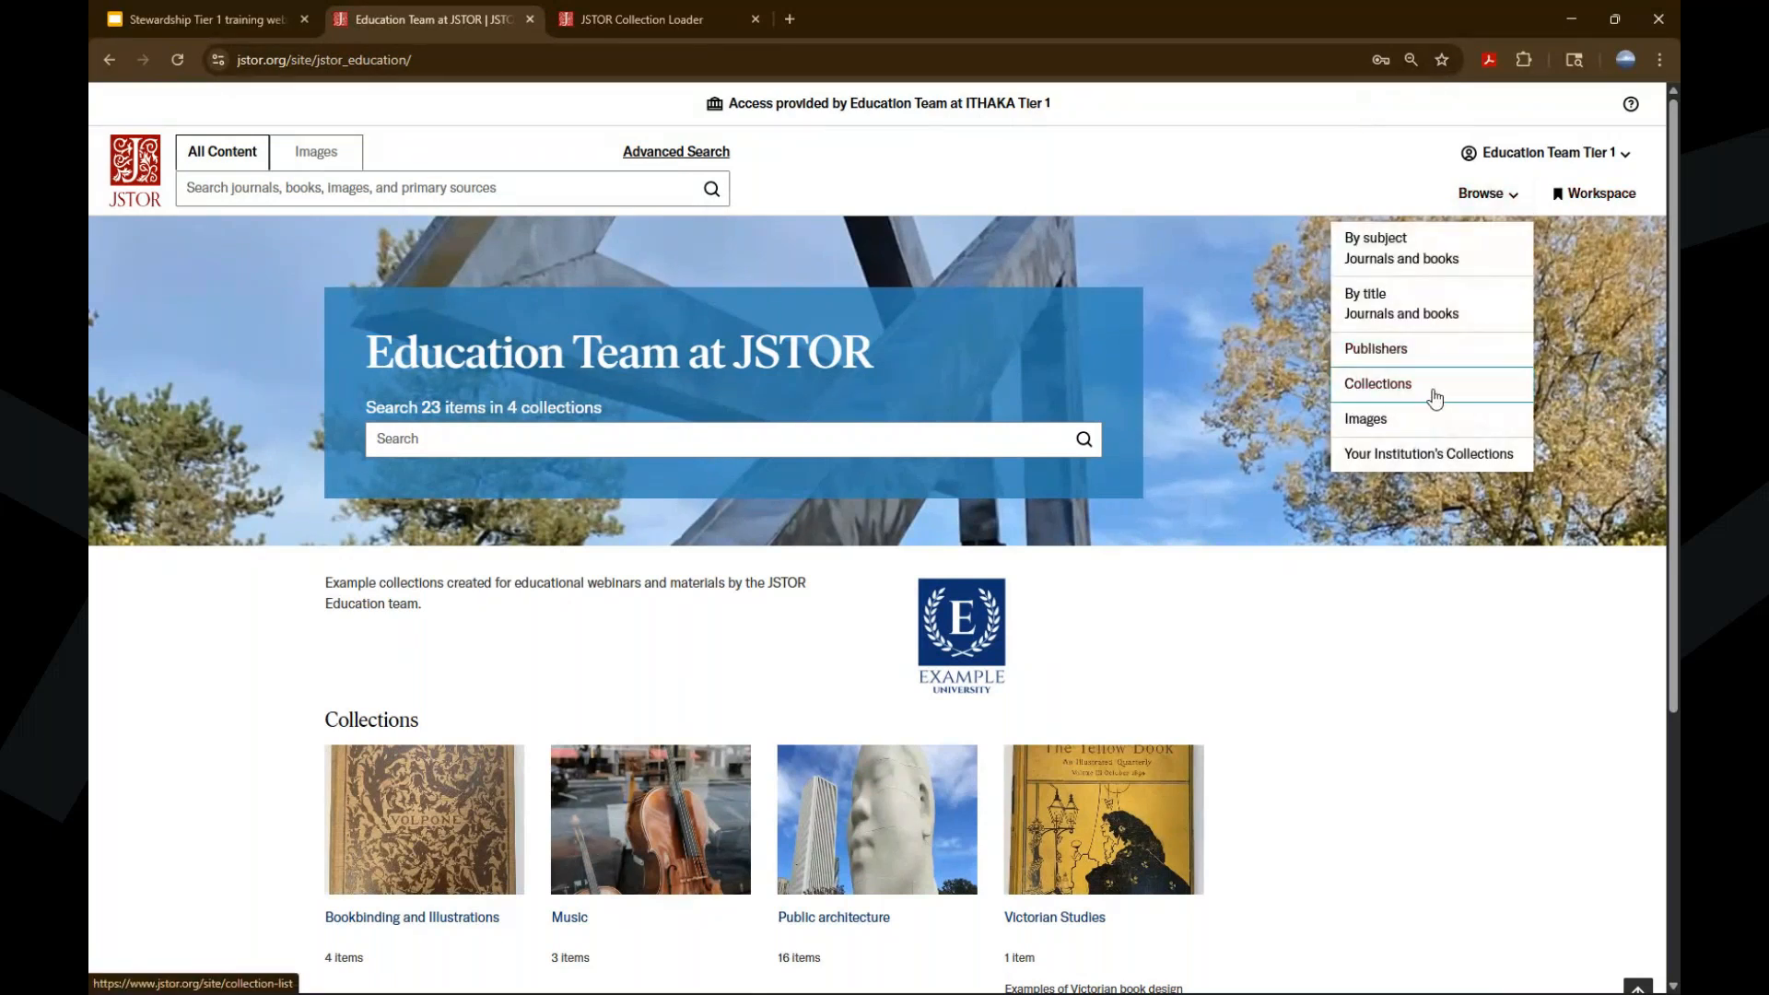
{"action": "left_click", "coordinate": [1435, 395]}
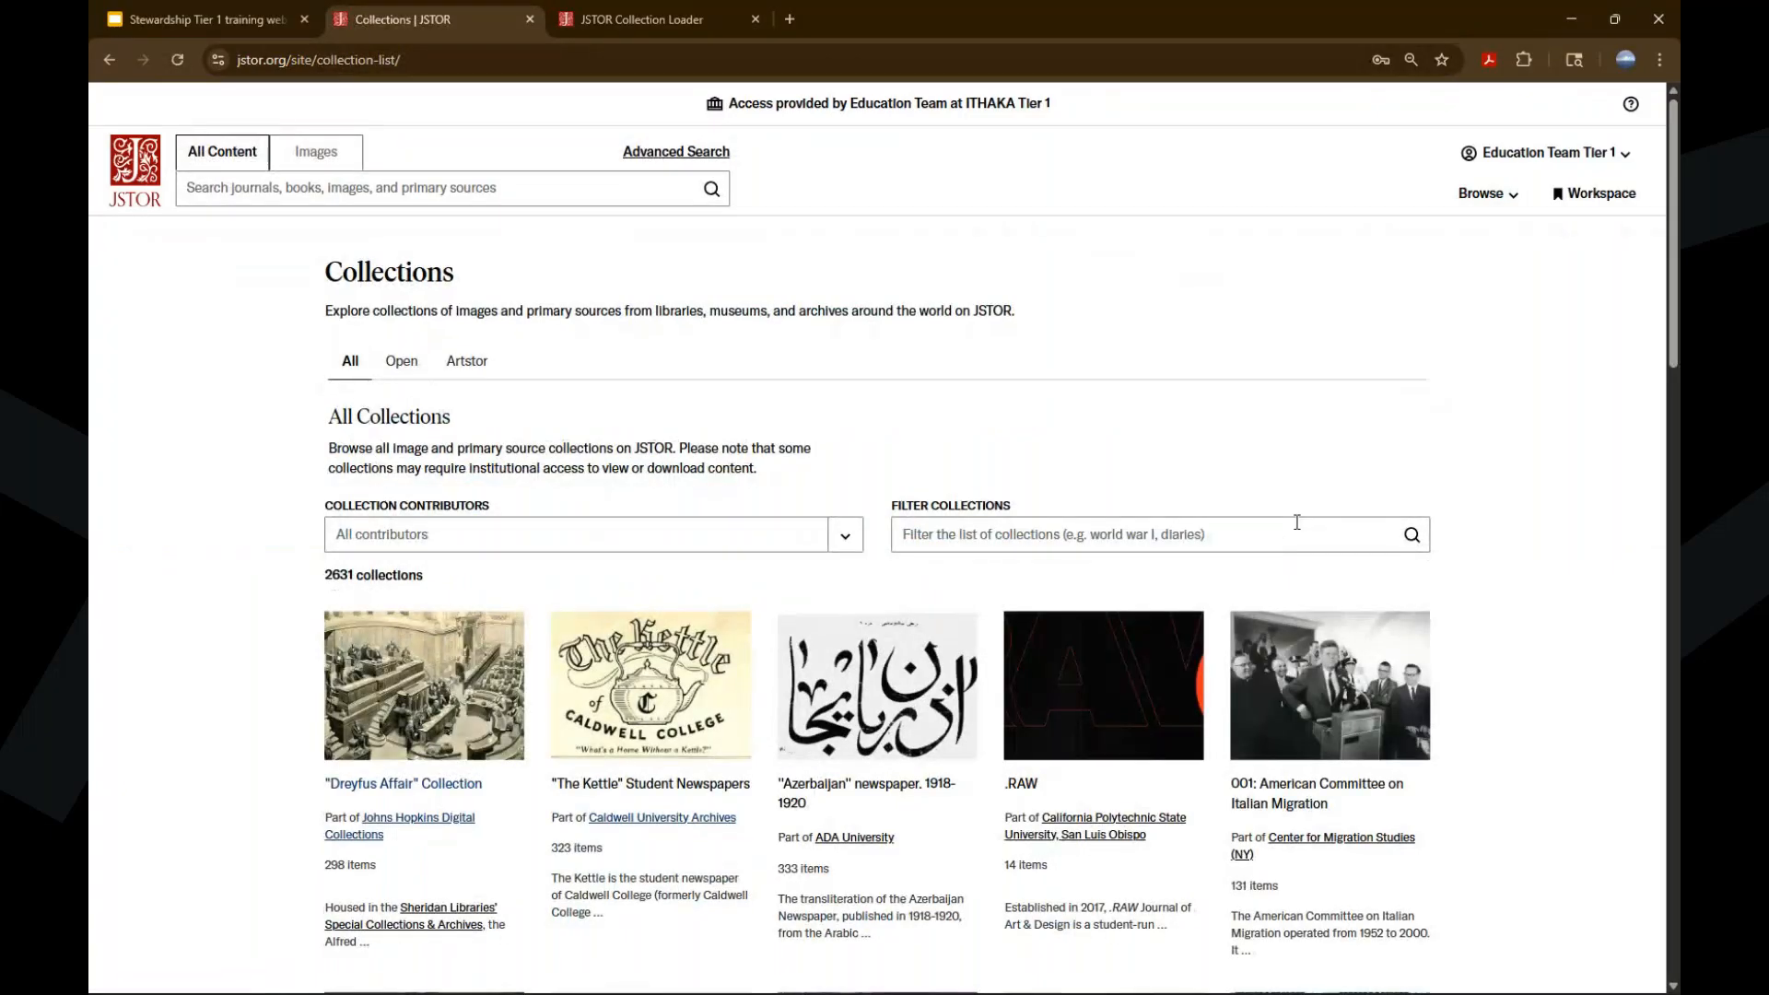
{"action": "scroll", "coordinate": [1501, 490], "scroll_direction": "down", "scroll_amount": 2}
{"action": "scroll", "coordinate": [1502, 489], "scroll_direction": "down", "scroll_amount": 5}
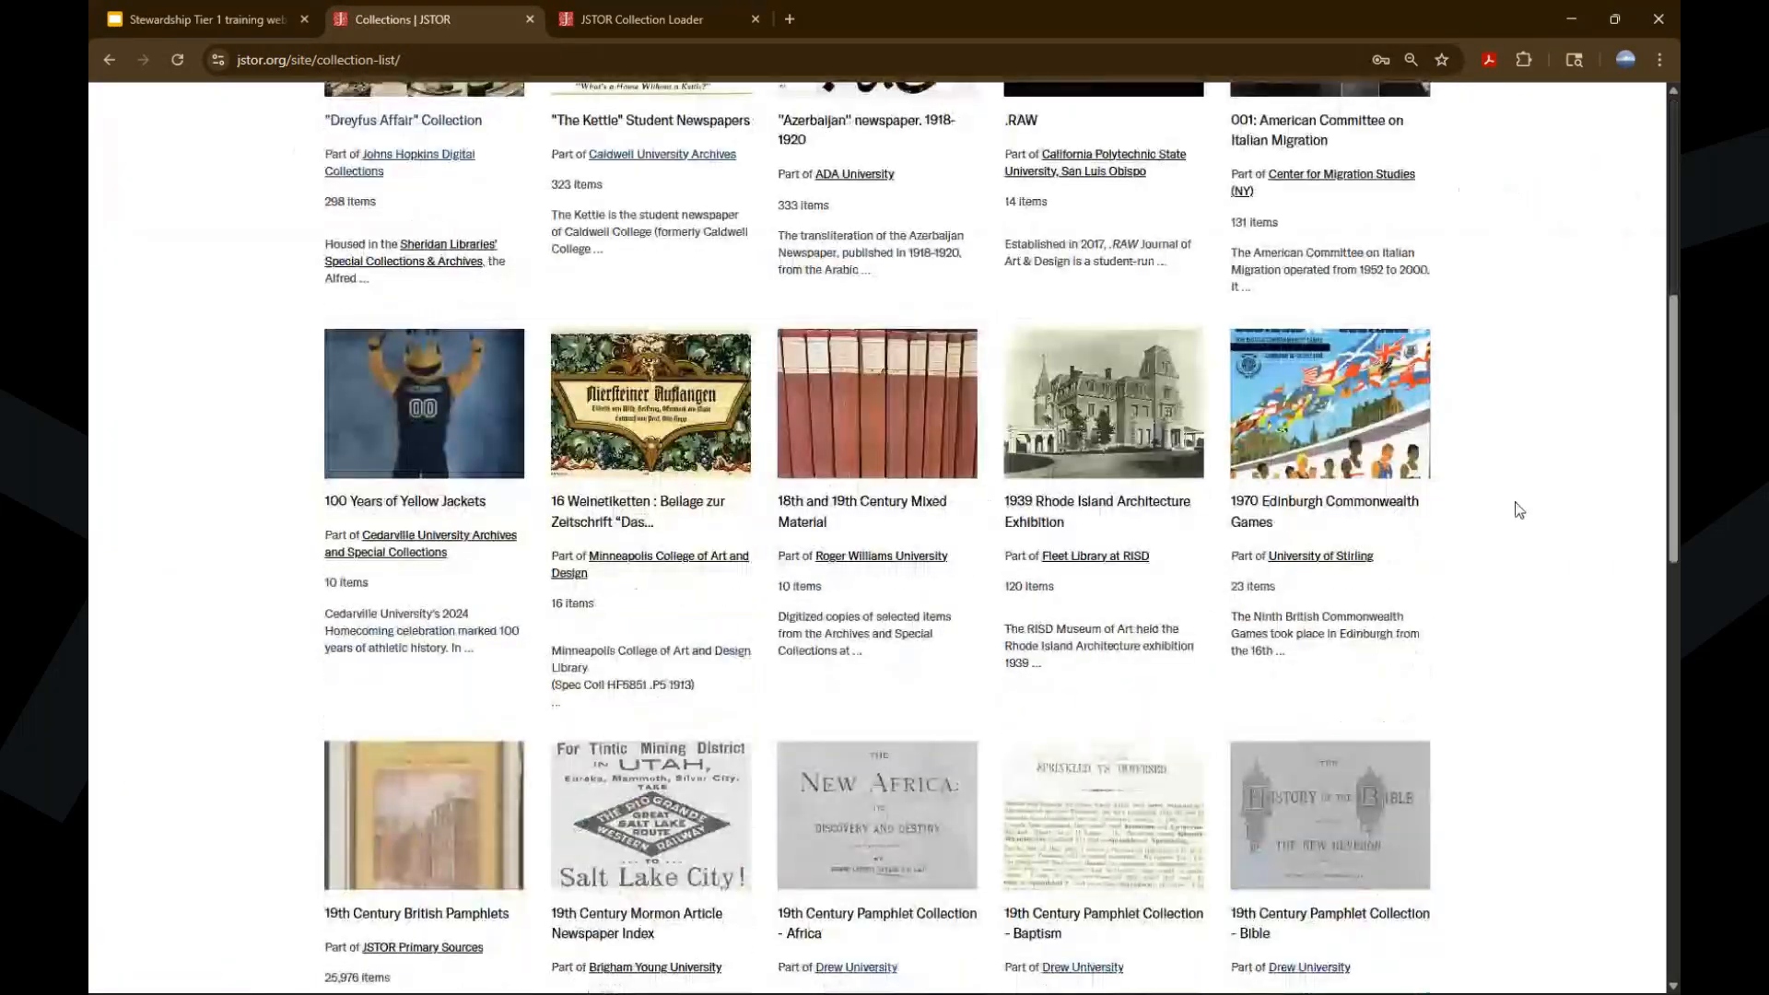
{"action": "scroll", "coordinate": [1516, 506], "scroll_direction": "up", "scroll_amount": 4}
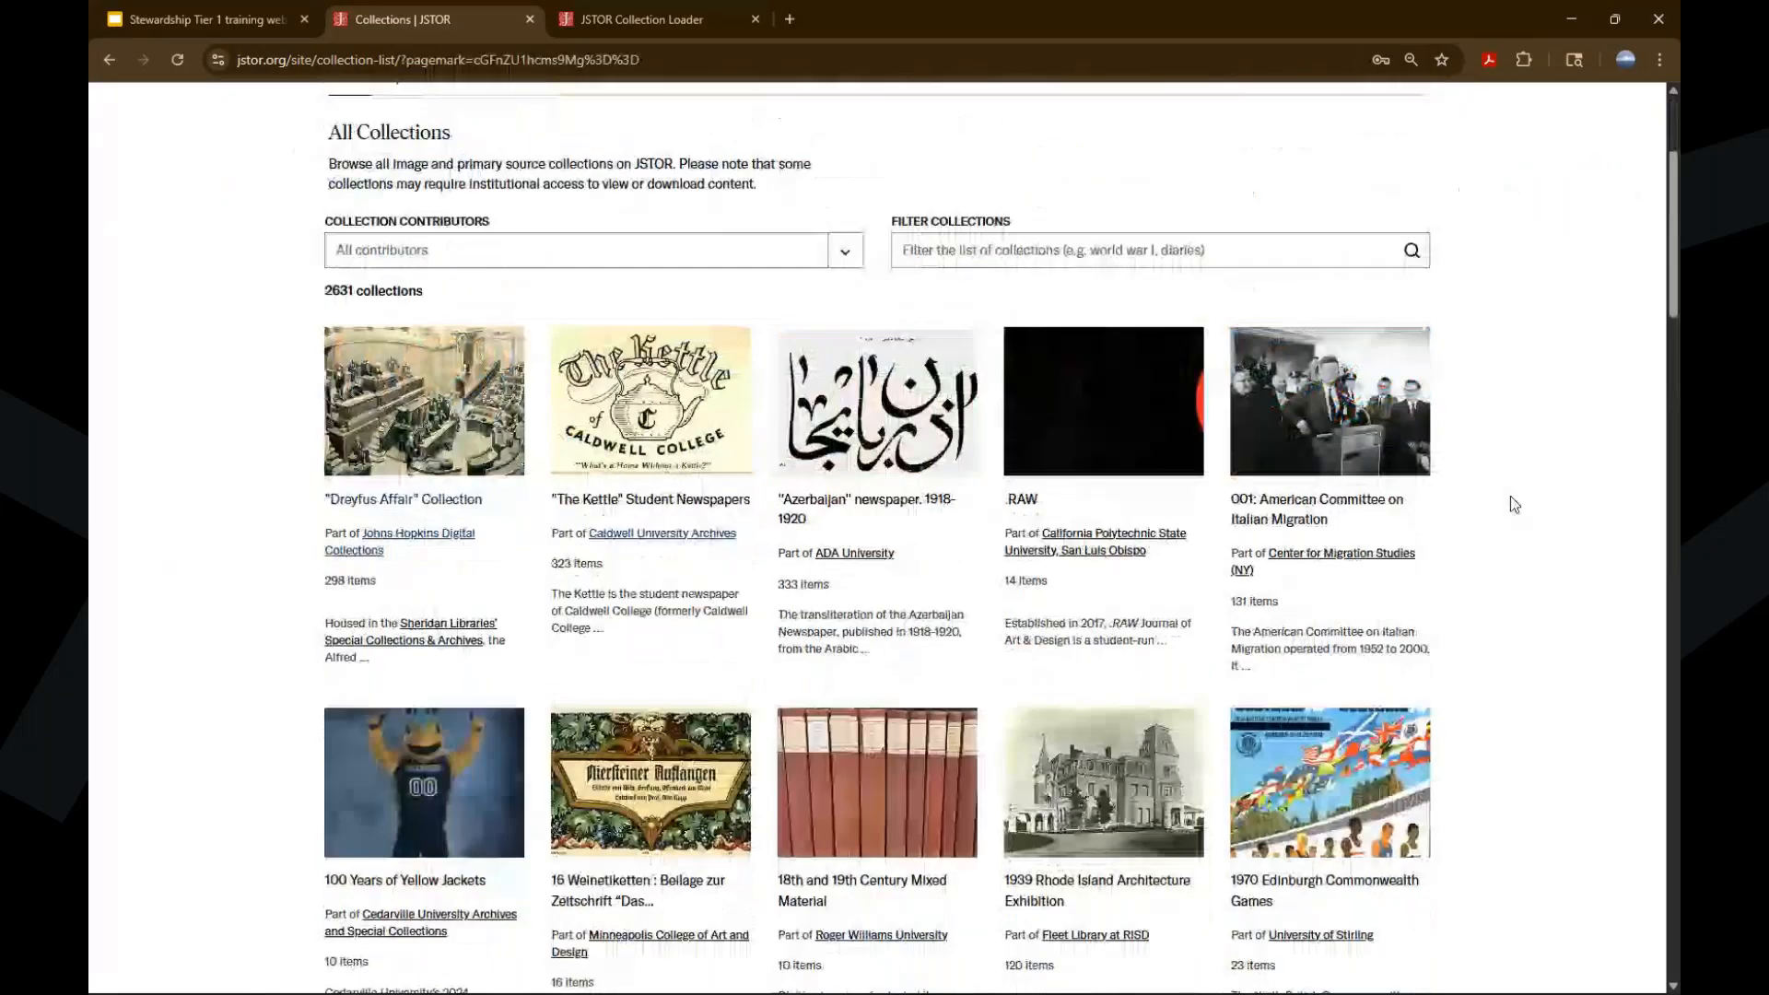
{"action": "left_click", "coordinate": [441, 539]}
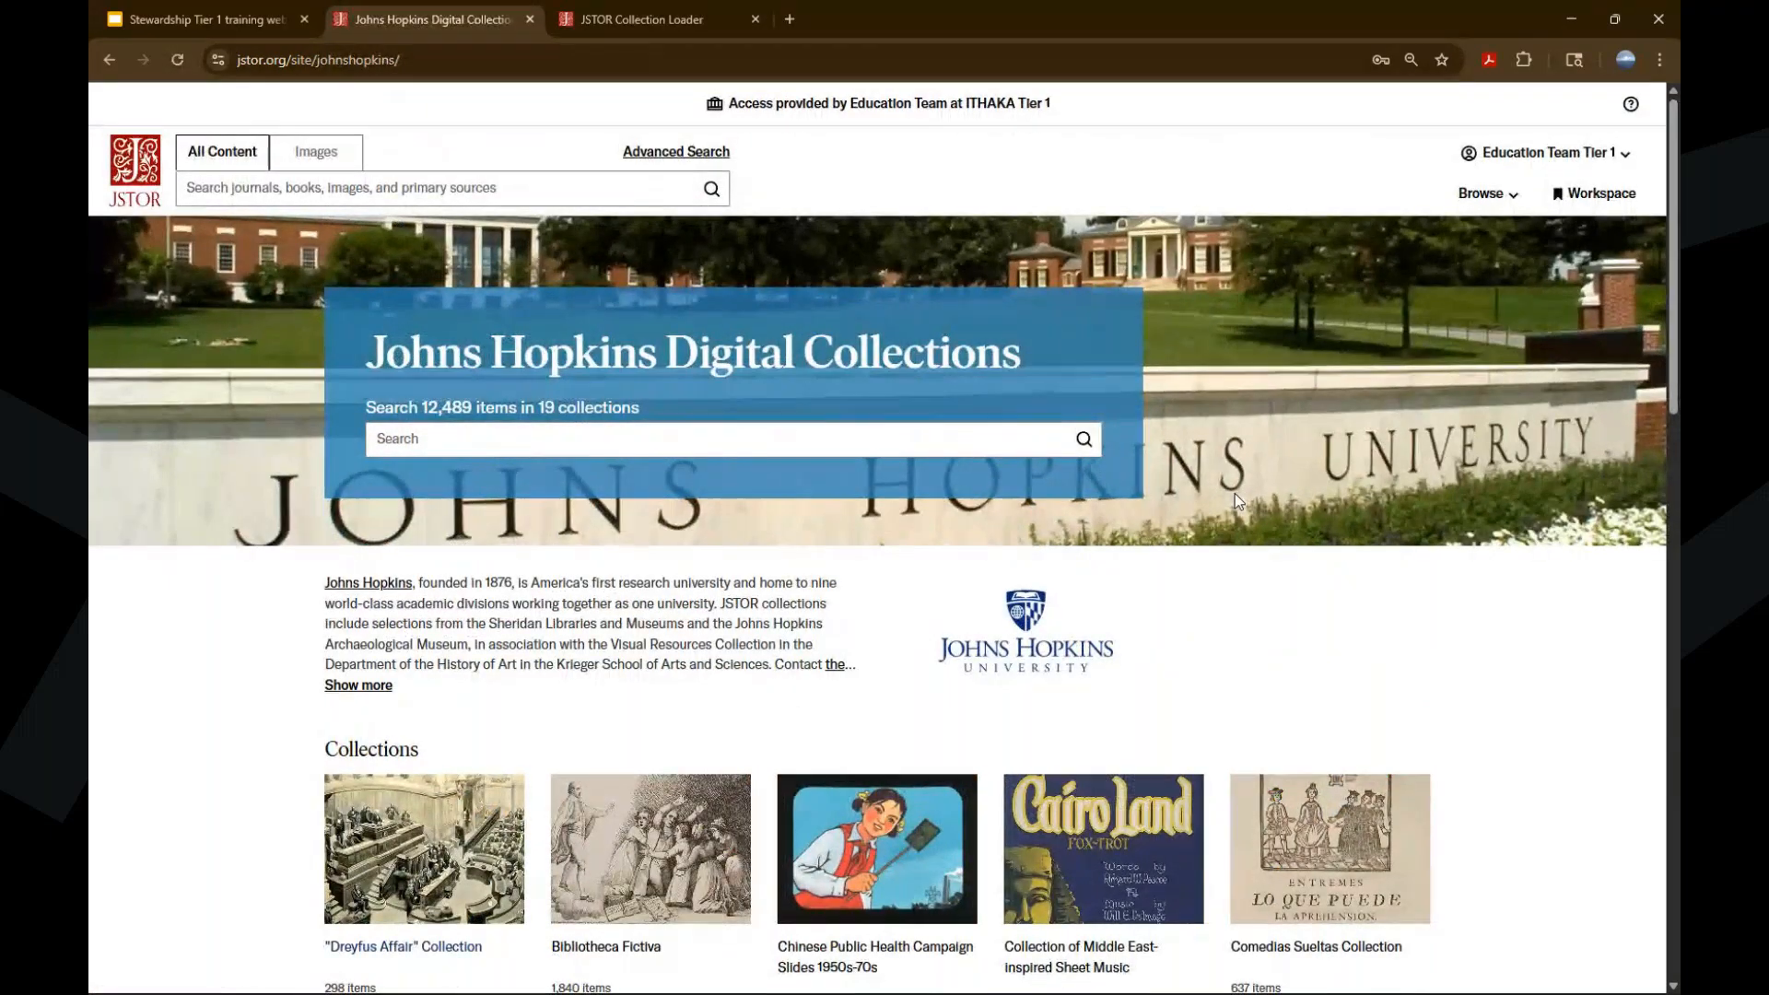
View the institution page's editing form in the Collection Loader, and return to the loader's home page
{"action": "left_click", "coordinate": [622, 21]}
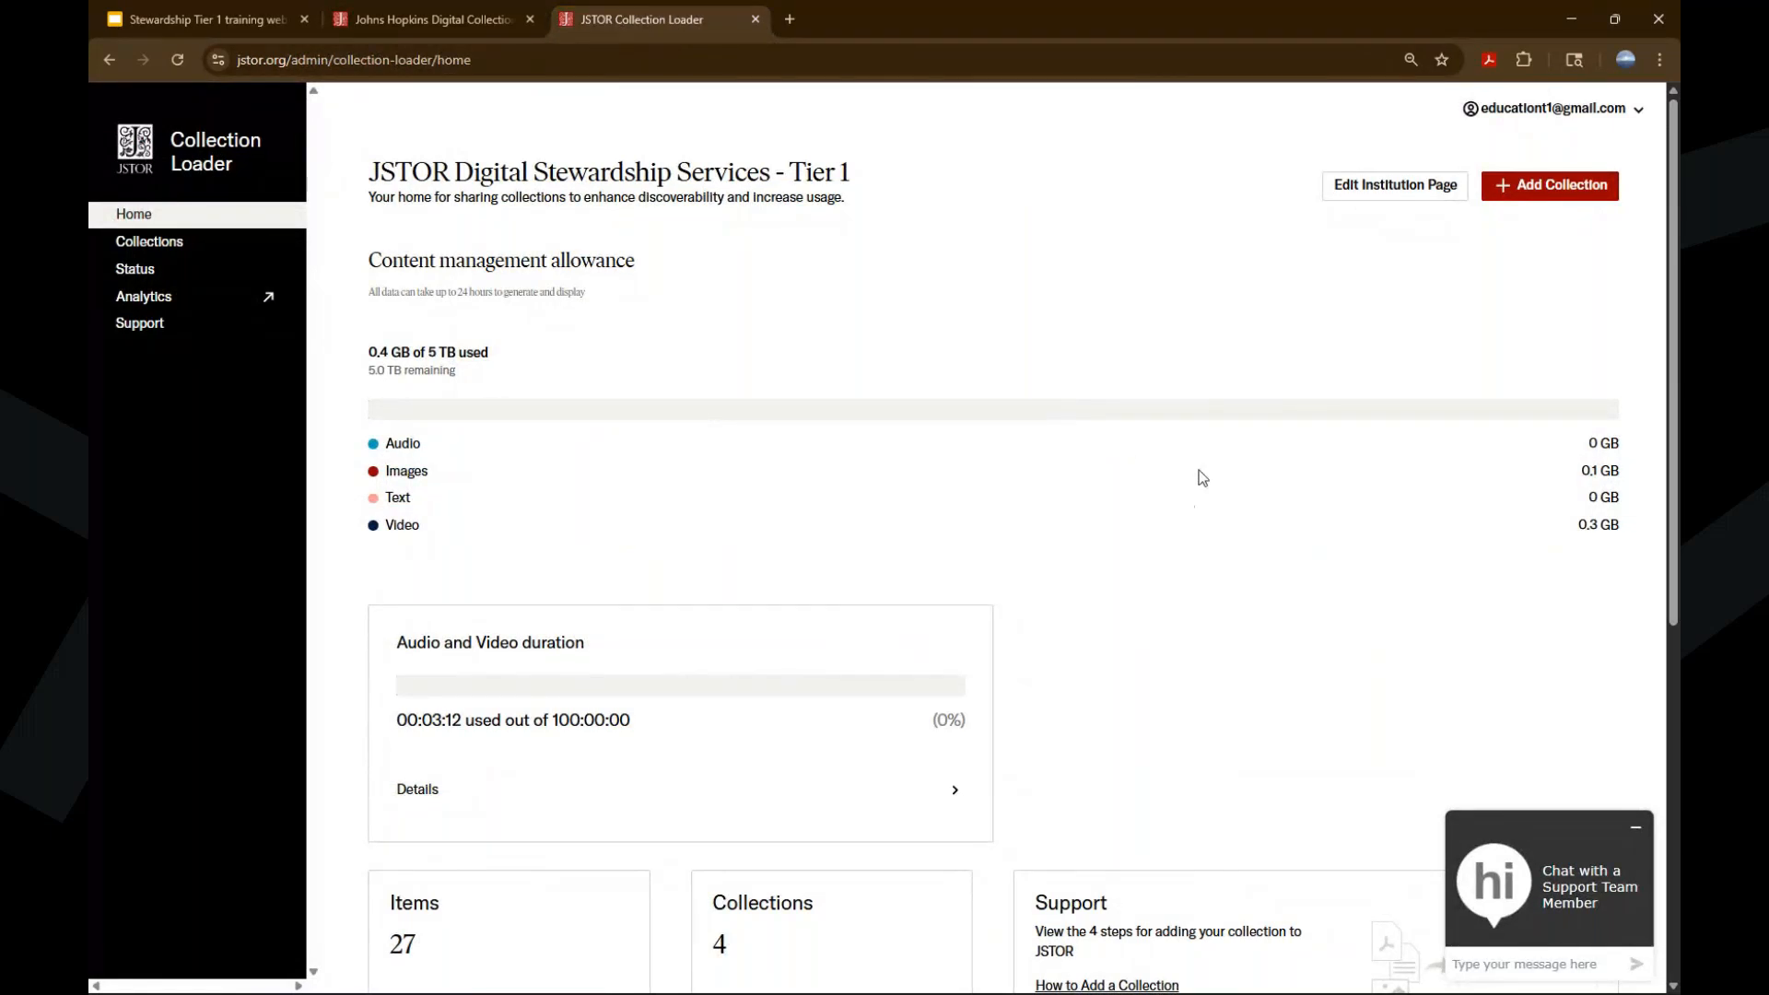
{"action": "left_click", "coordinate": [1391, 192]}
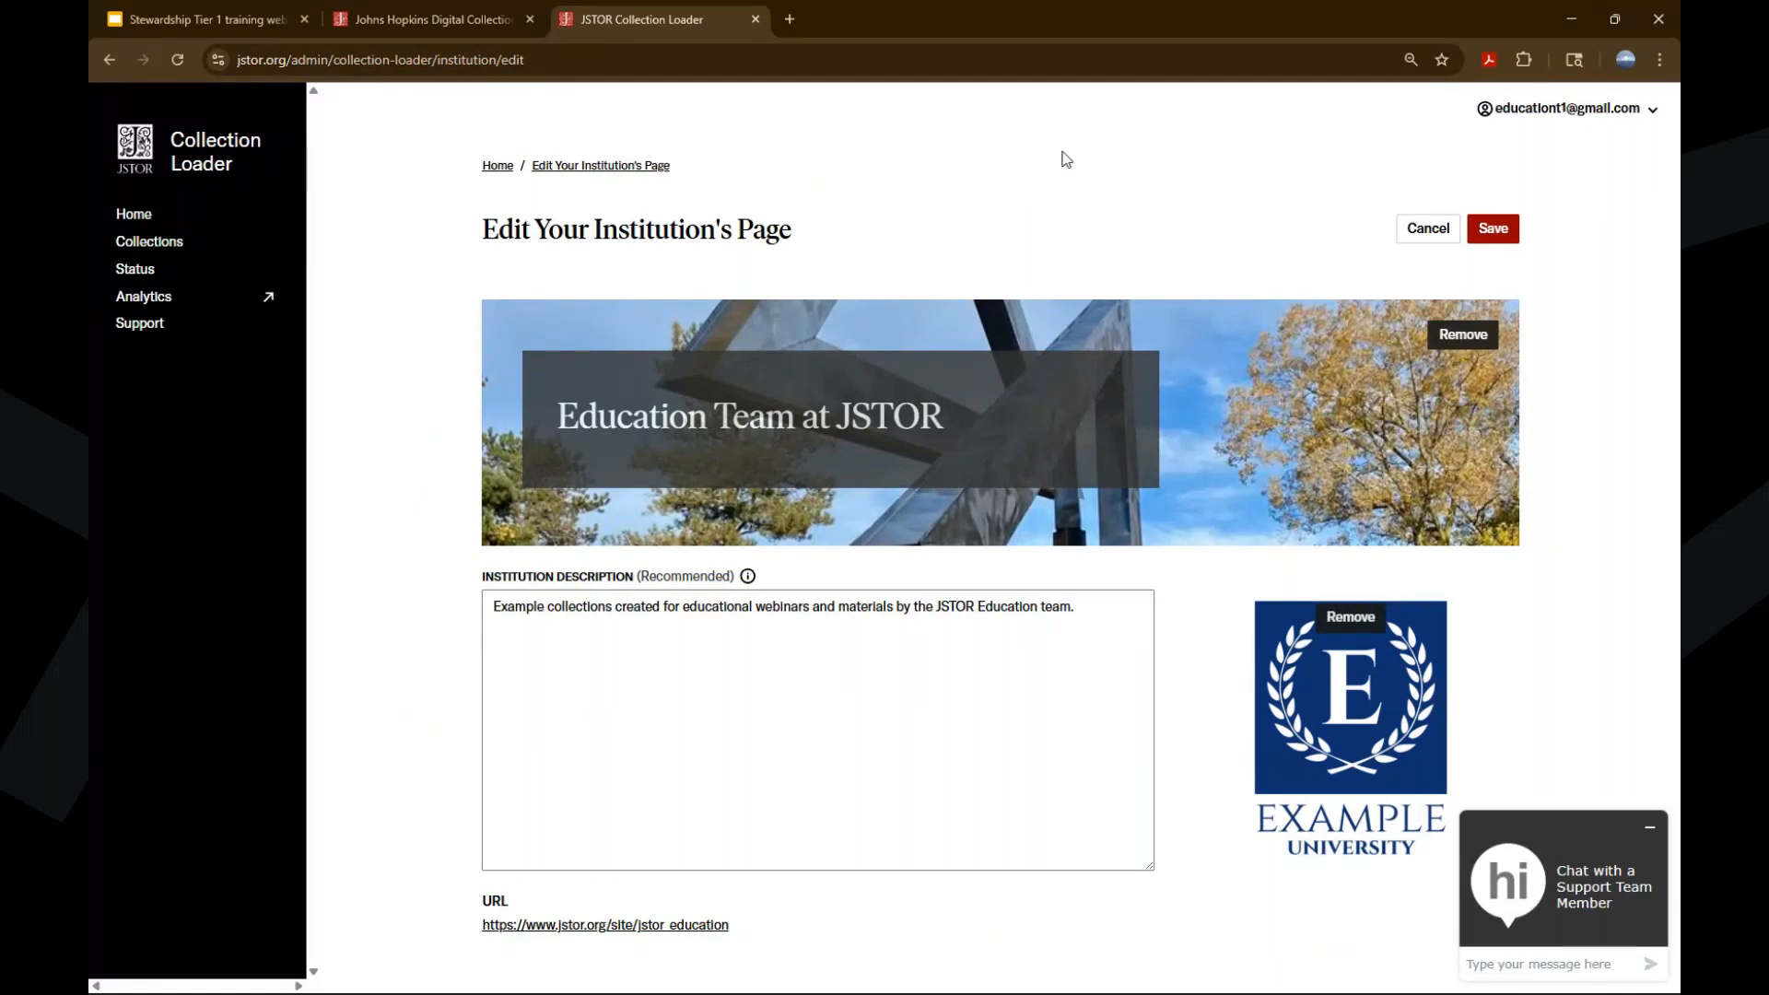
{"action": "left_click", "coordinate": [164, 227]}
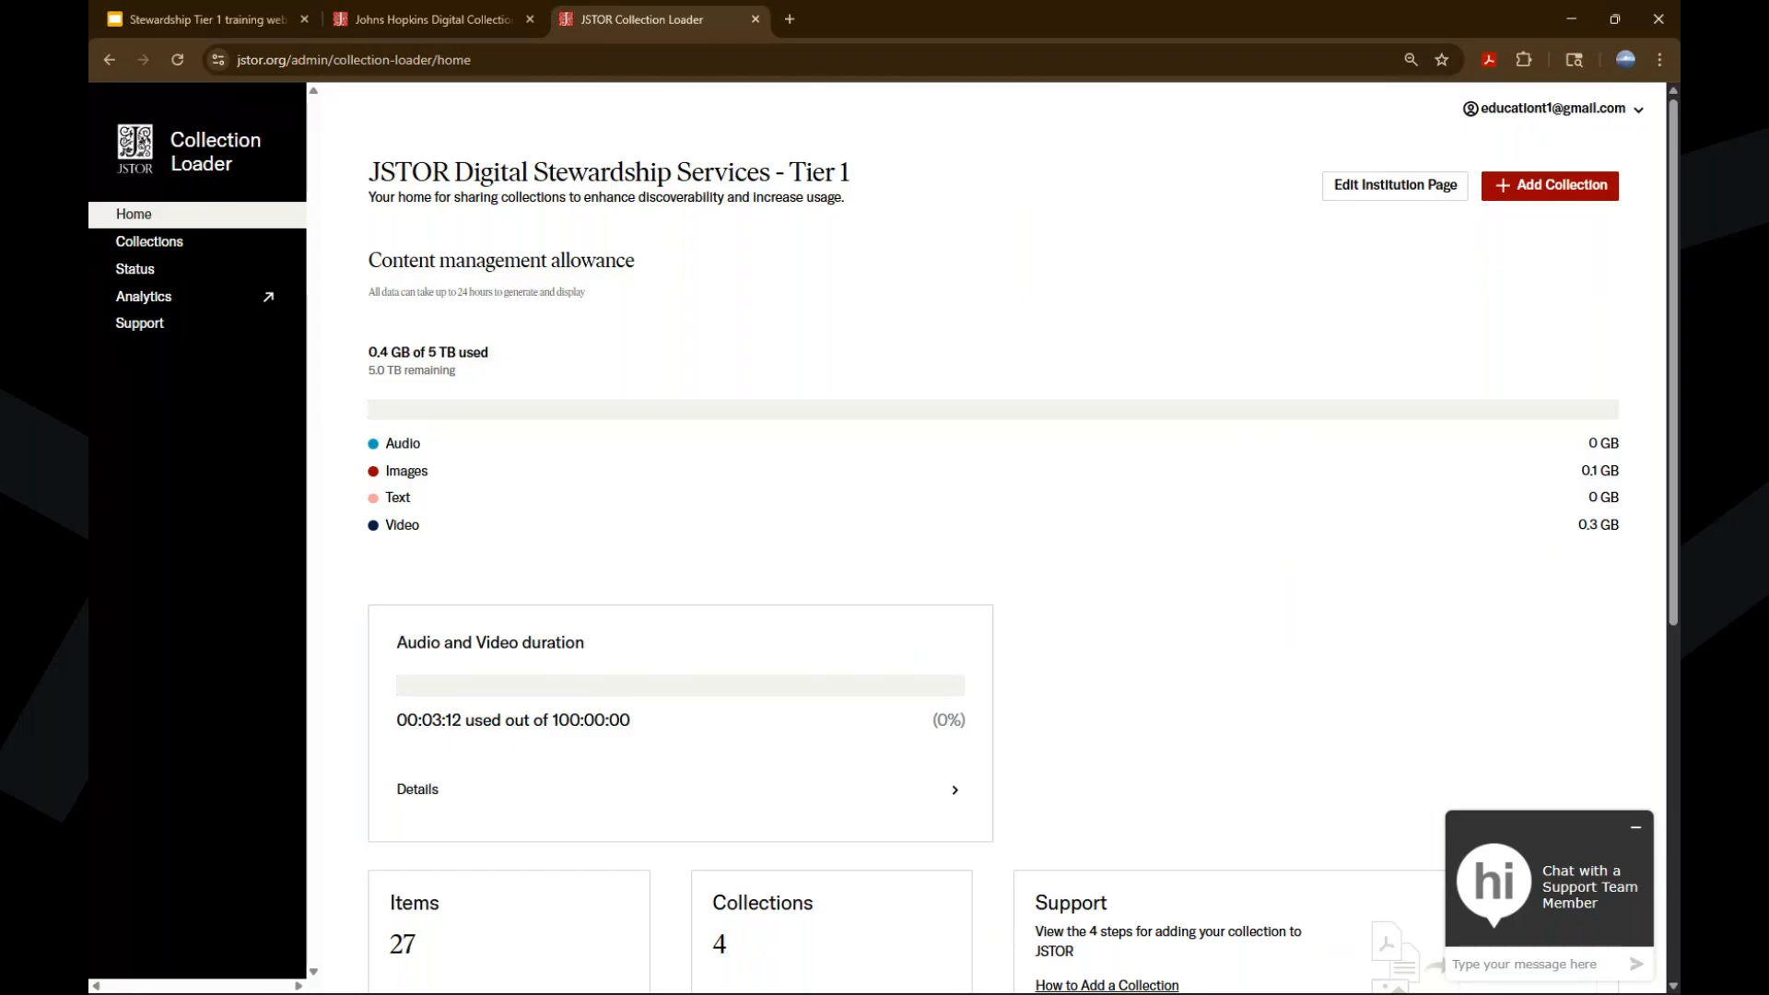
Review the storage, media duration, item and usage sections of the Collection Loader home page, minimizing the support chat
{"action": "scroll", "coordinate": [1260, 481], "scroll_direction": "down", "scroll_amount": 2}
{"action": "scroll", "coordinate": [1261, 482], "scroll_direction": "down", "scroll_amount": 3}
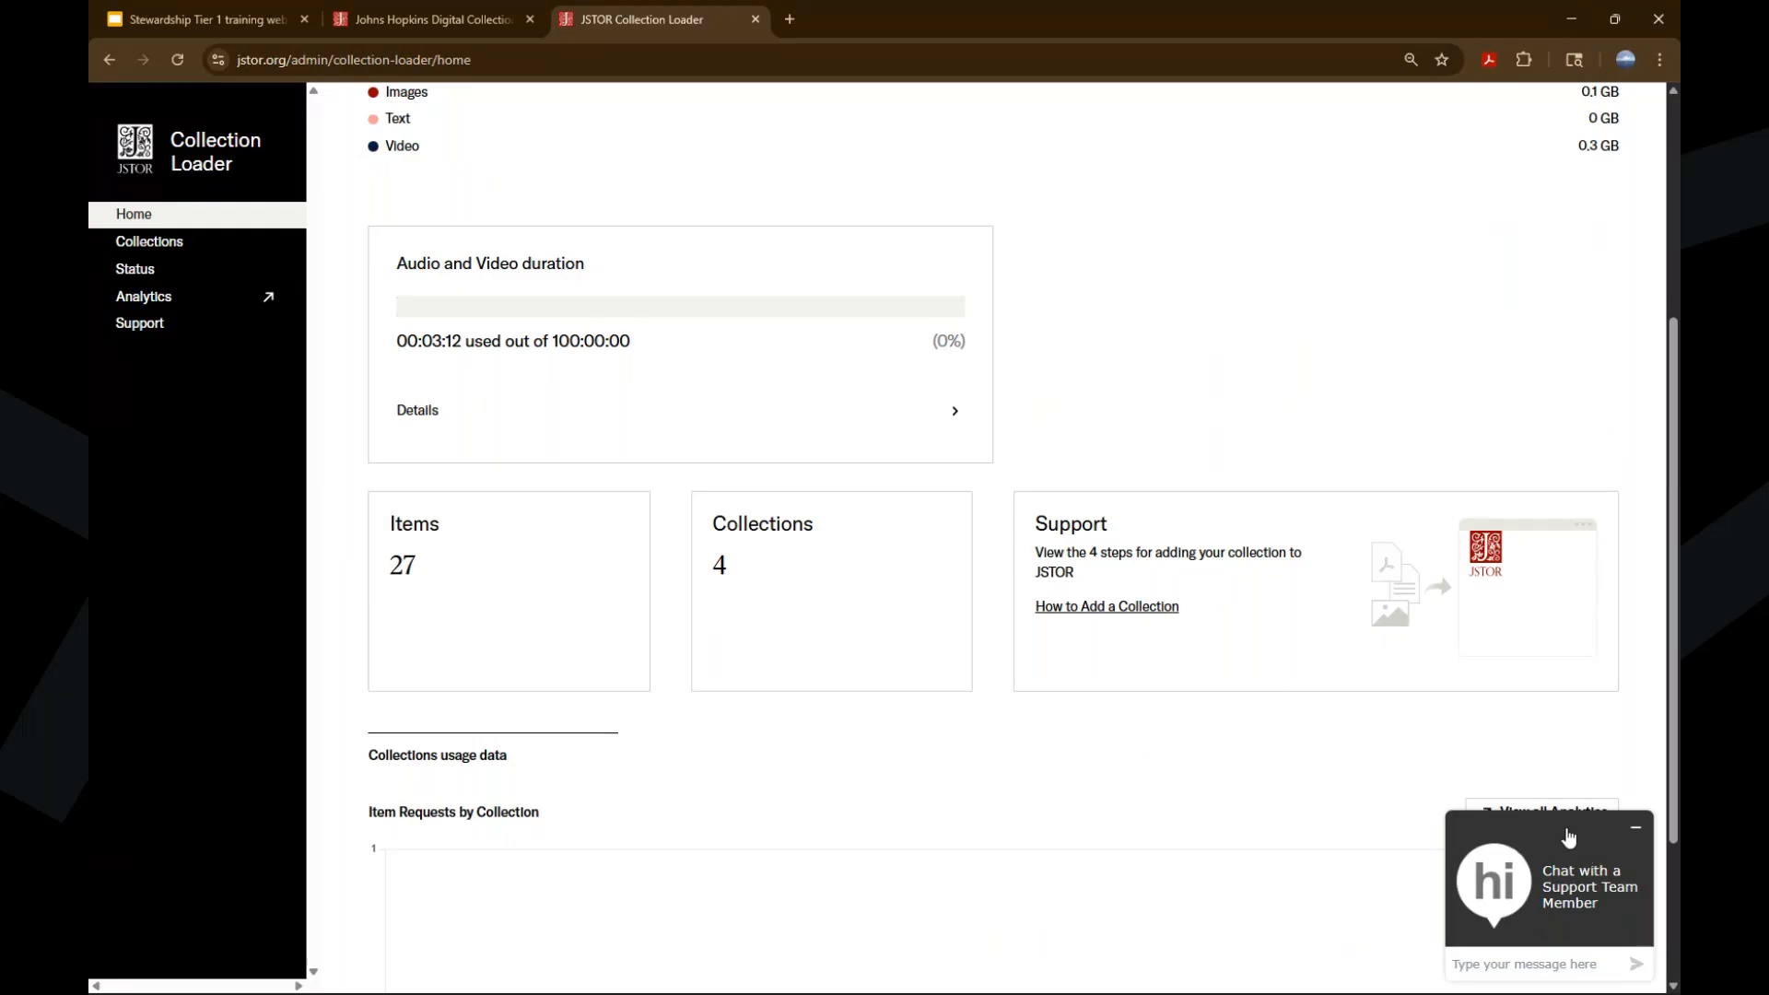
{"action": "left_click", "coordinate": [1635, 831]}
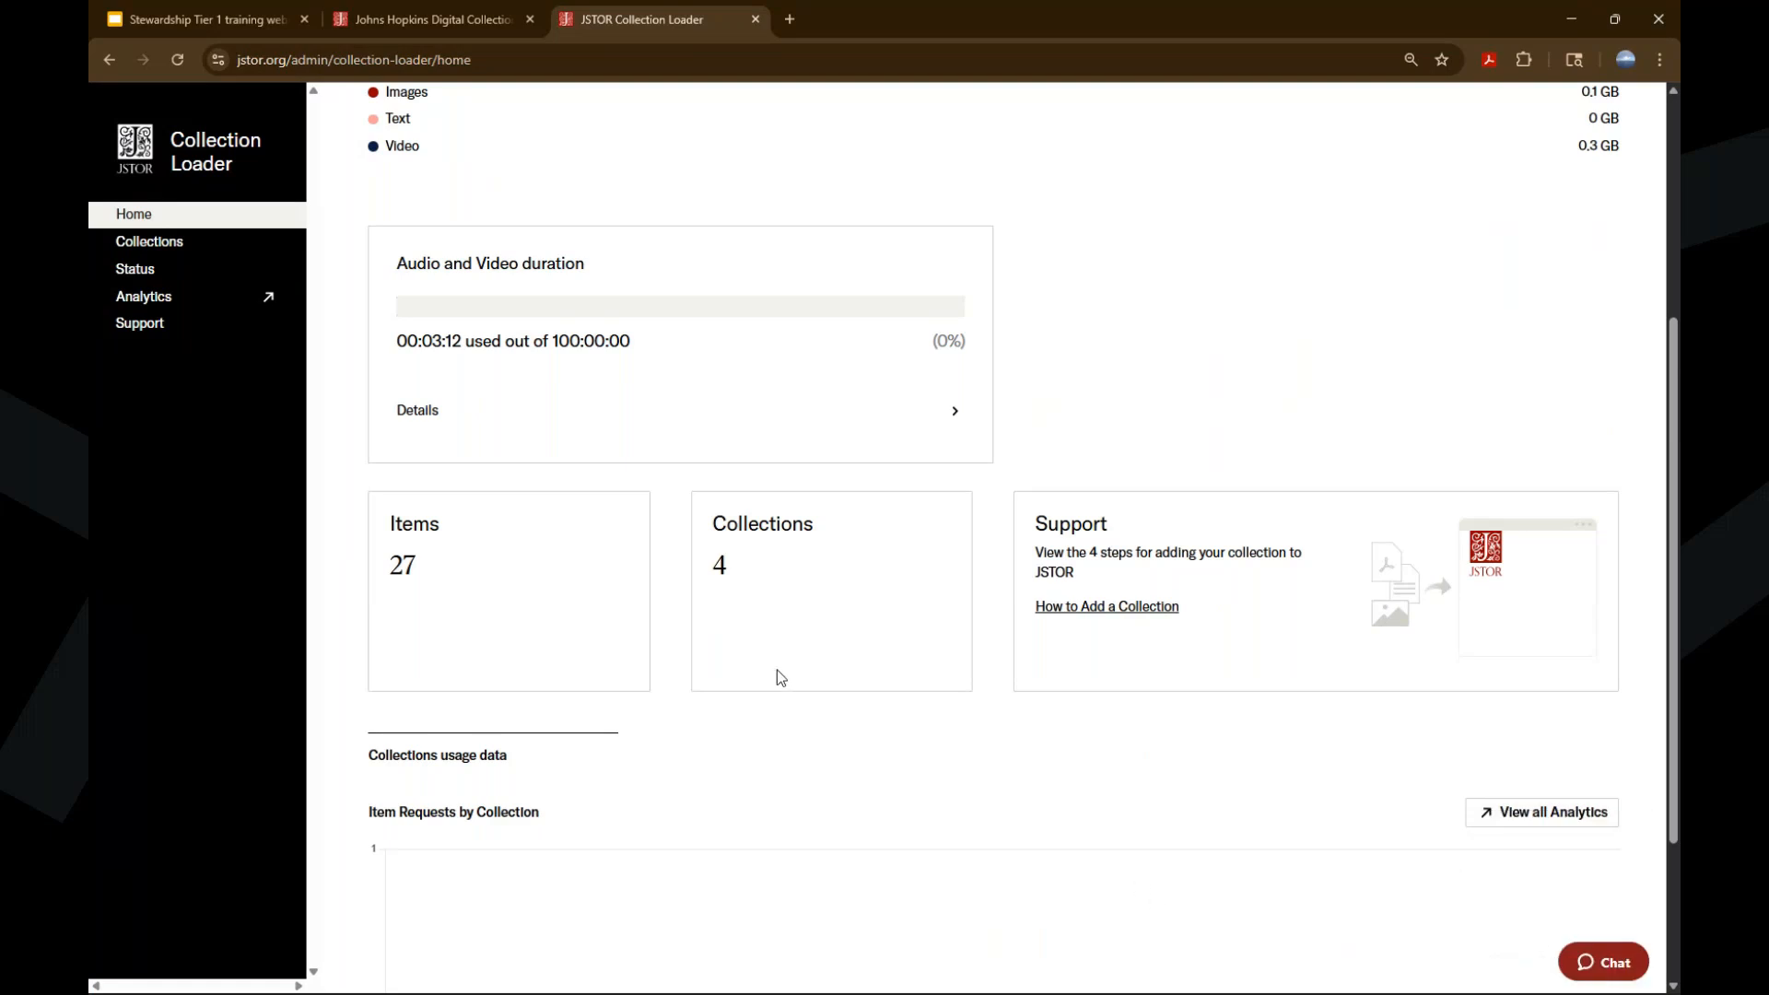
{"action": "scroll", "coordinate": [779, 677], "scroll_direction": "up", "scroll_amount": 4}
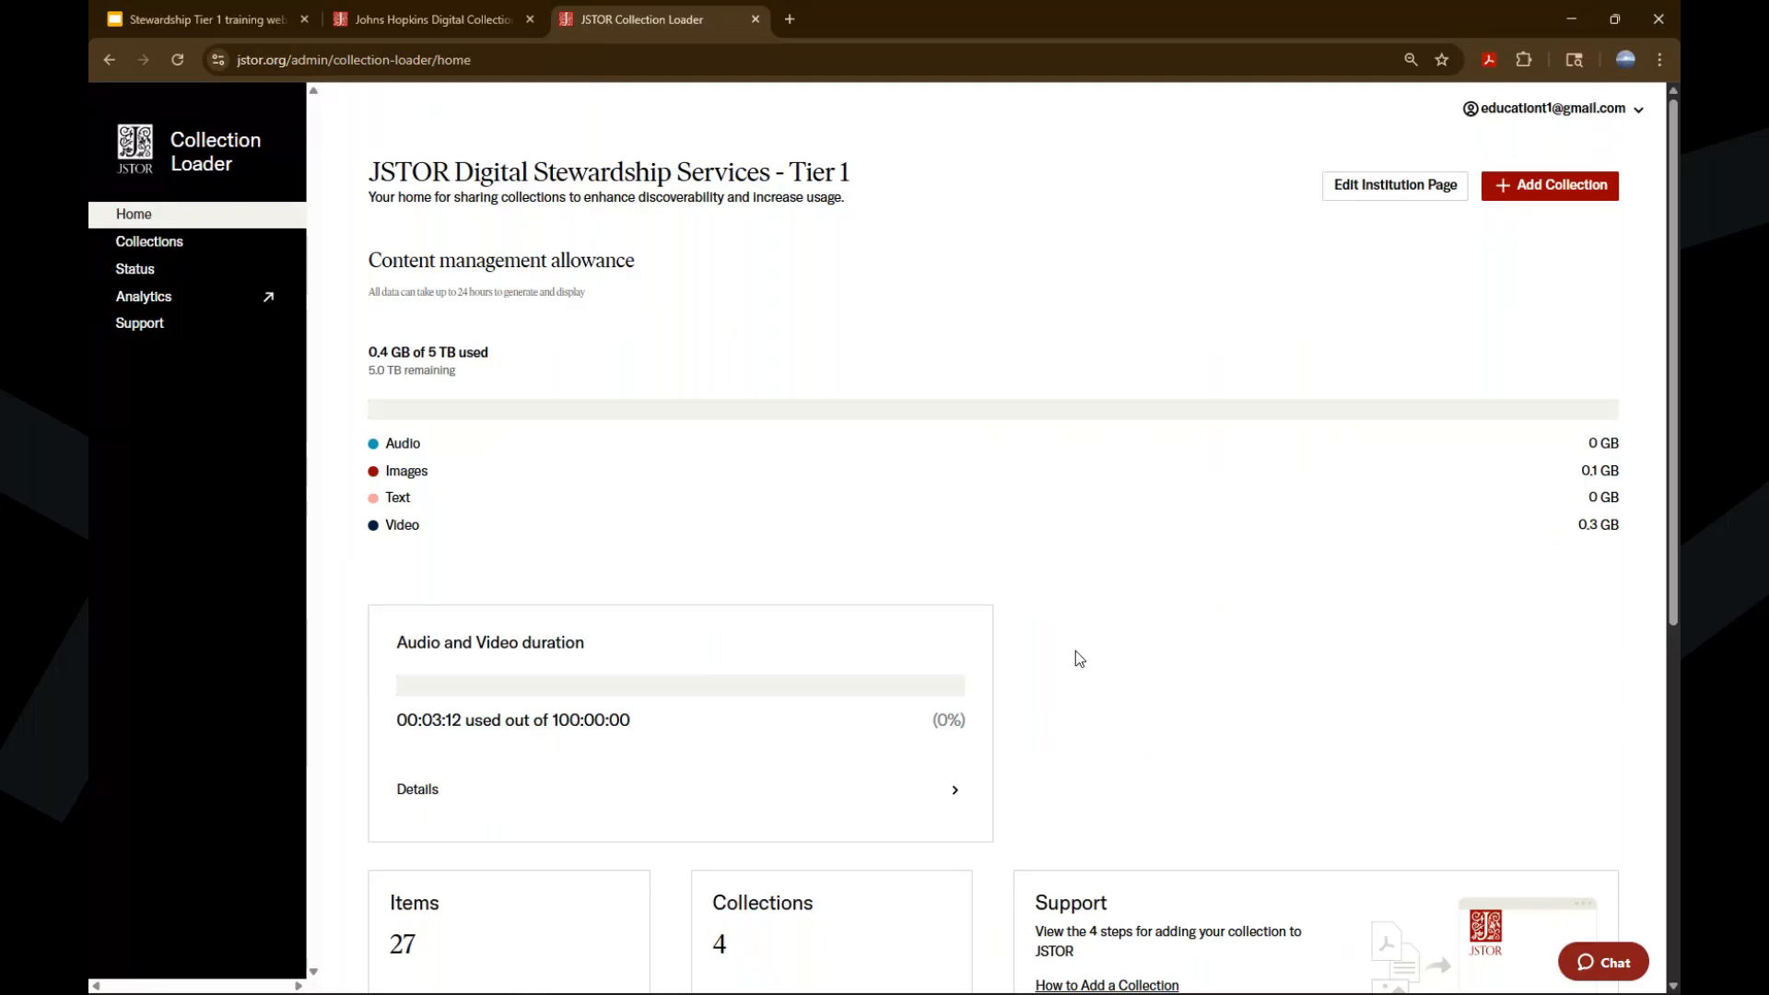
Add a collection named "Urban Design and Architecture" with access set to Your Institution, and continue to the metadata import
{"action": "left_click", "coordinate": [1552, 190]}
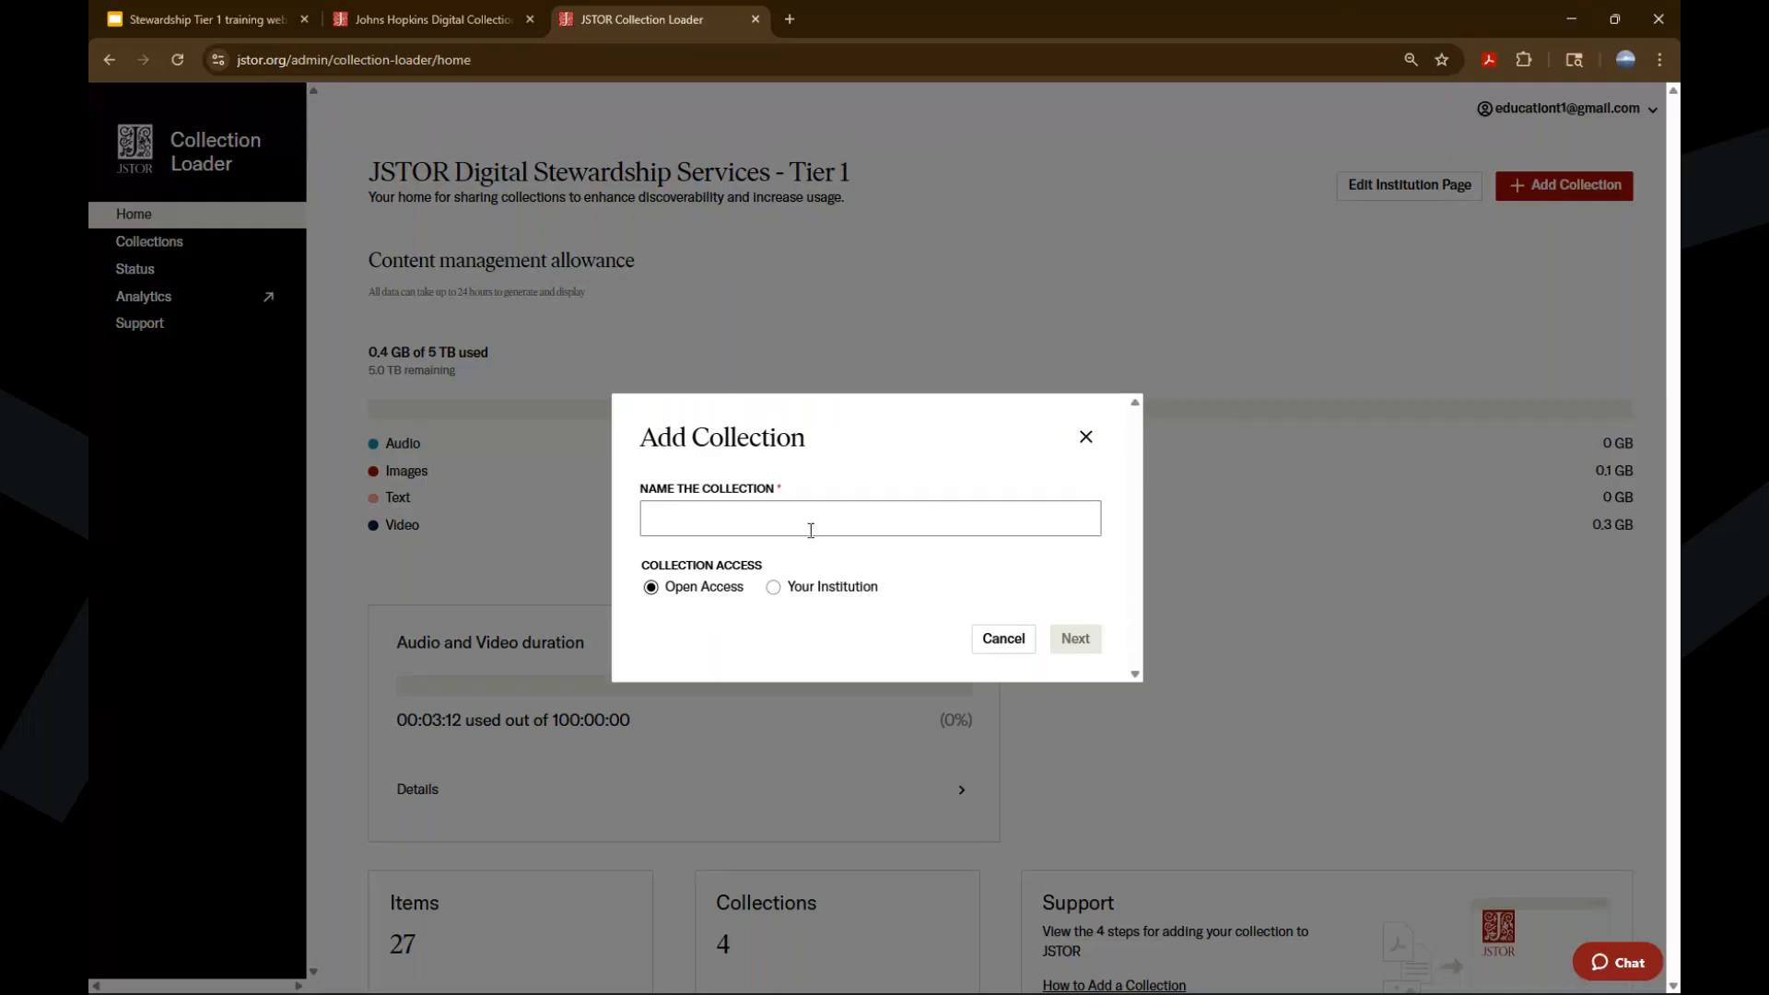
{"action": "left_click", "coordinate": [777, 513]}
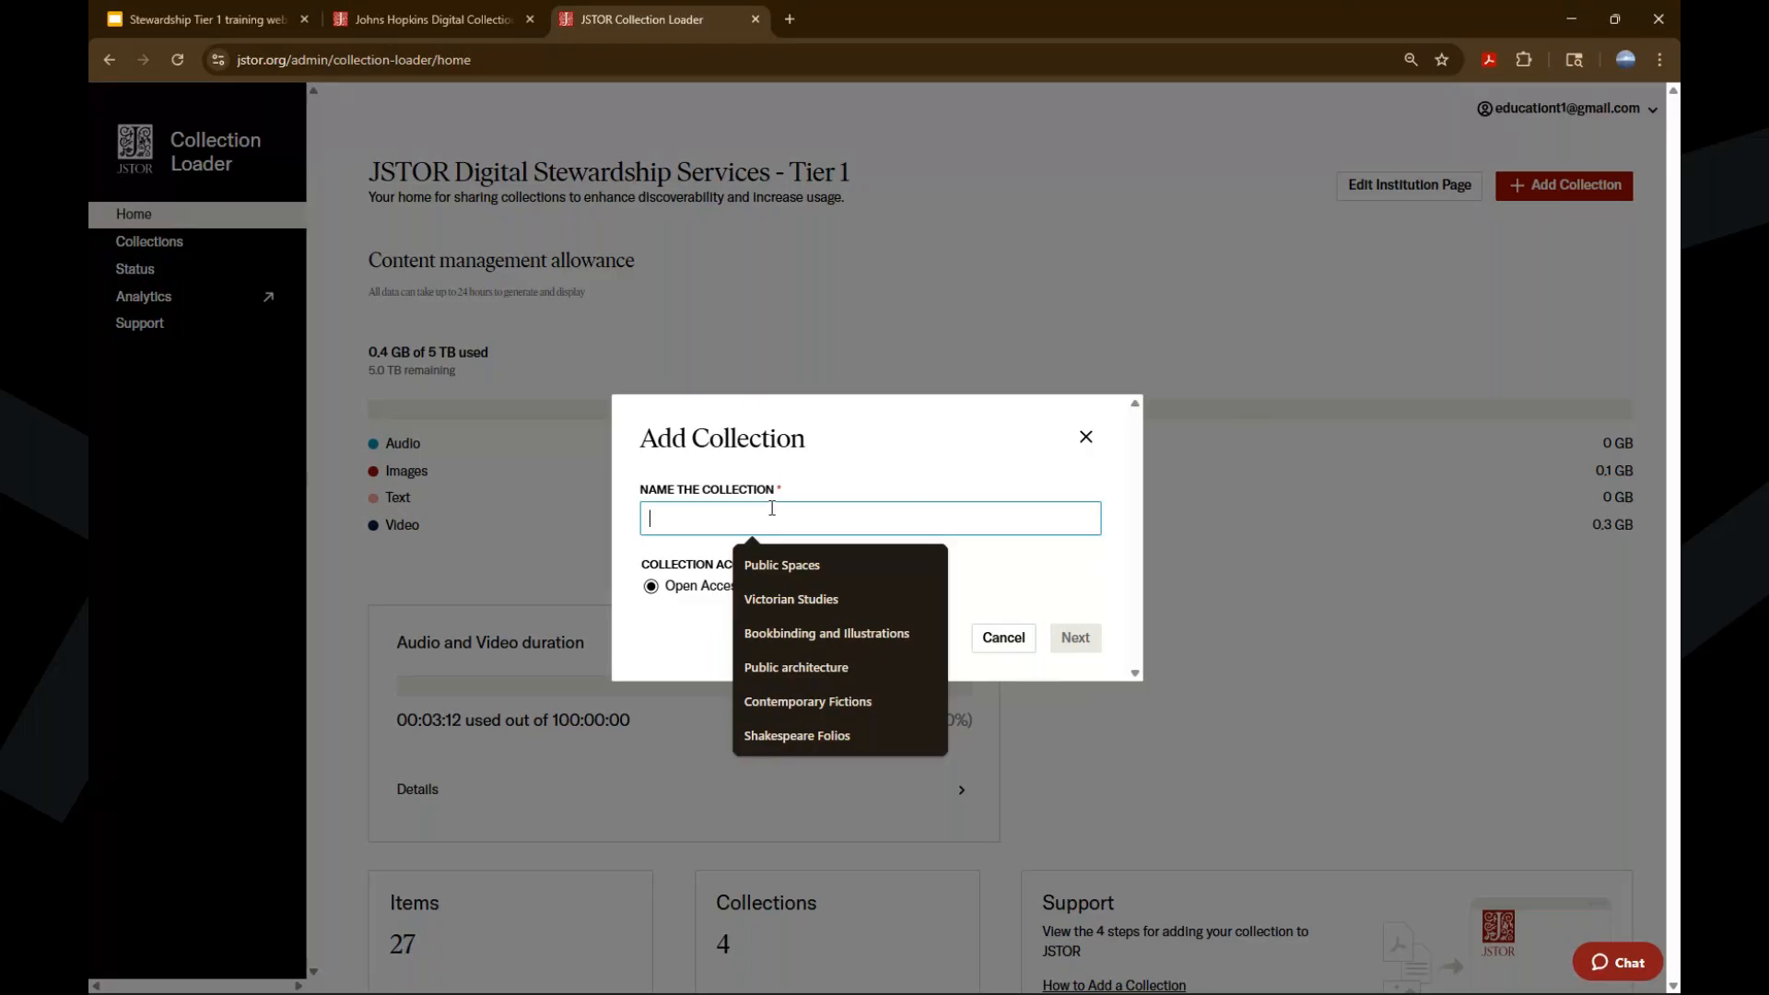
{"action": "type", "text": "Urban De"}
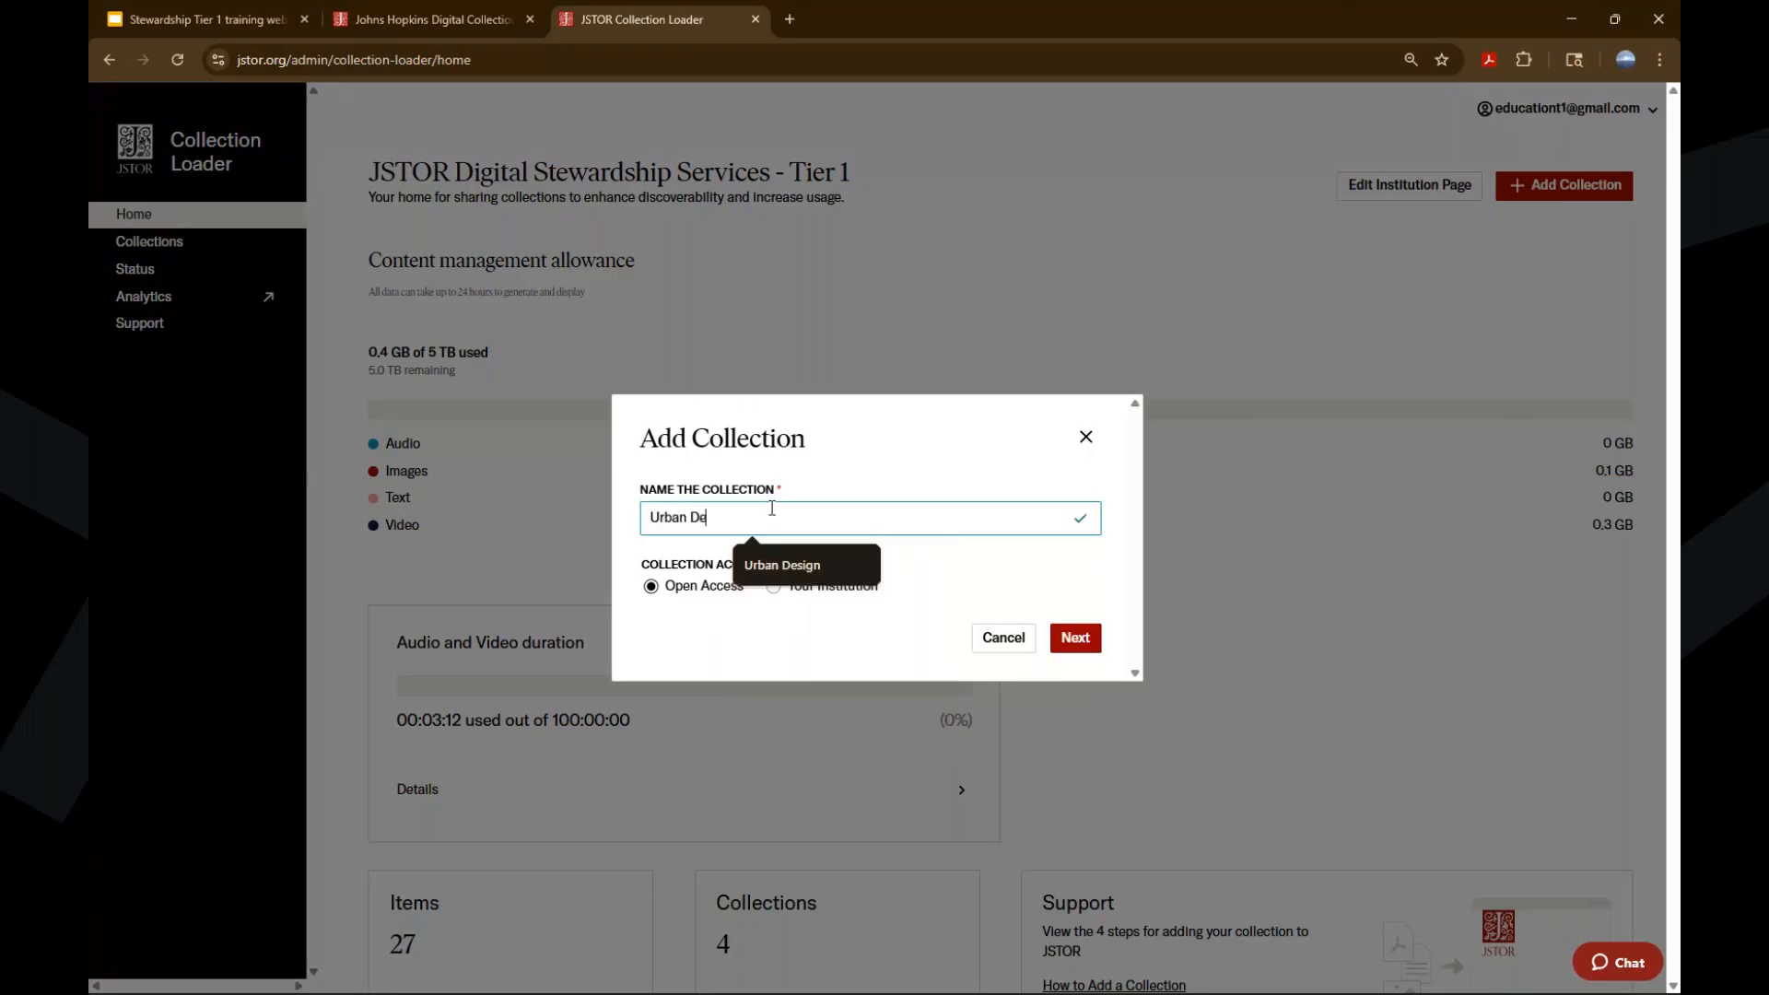
{"action": "type", "text": "sign and Architecture"}
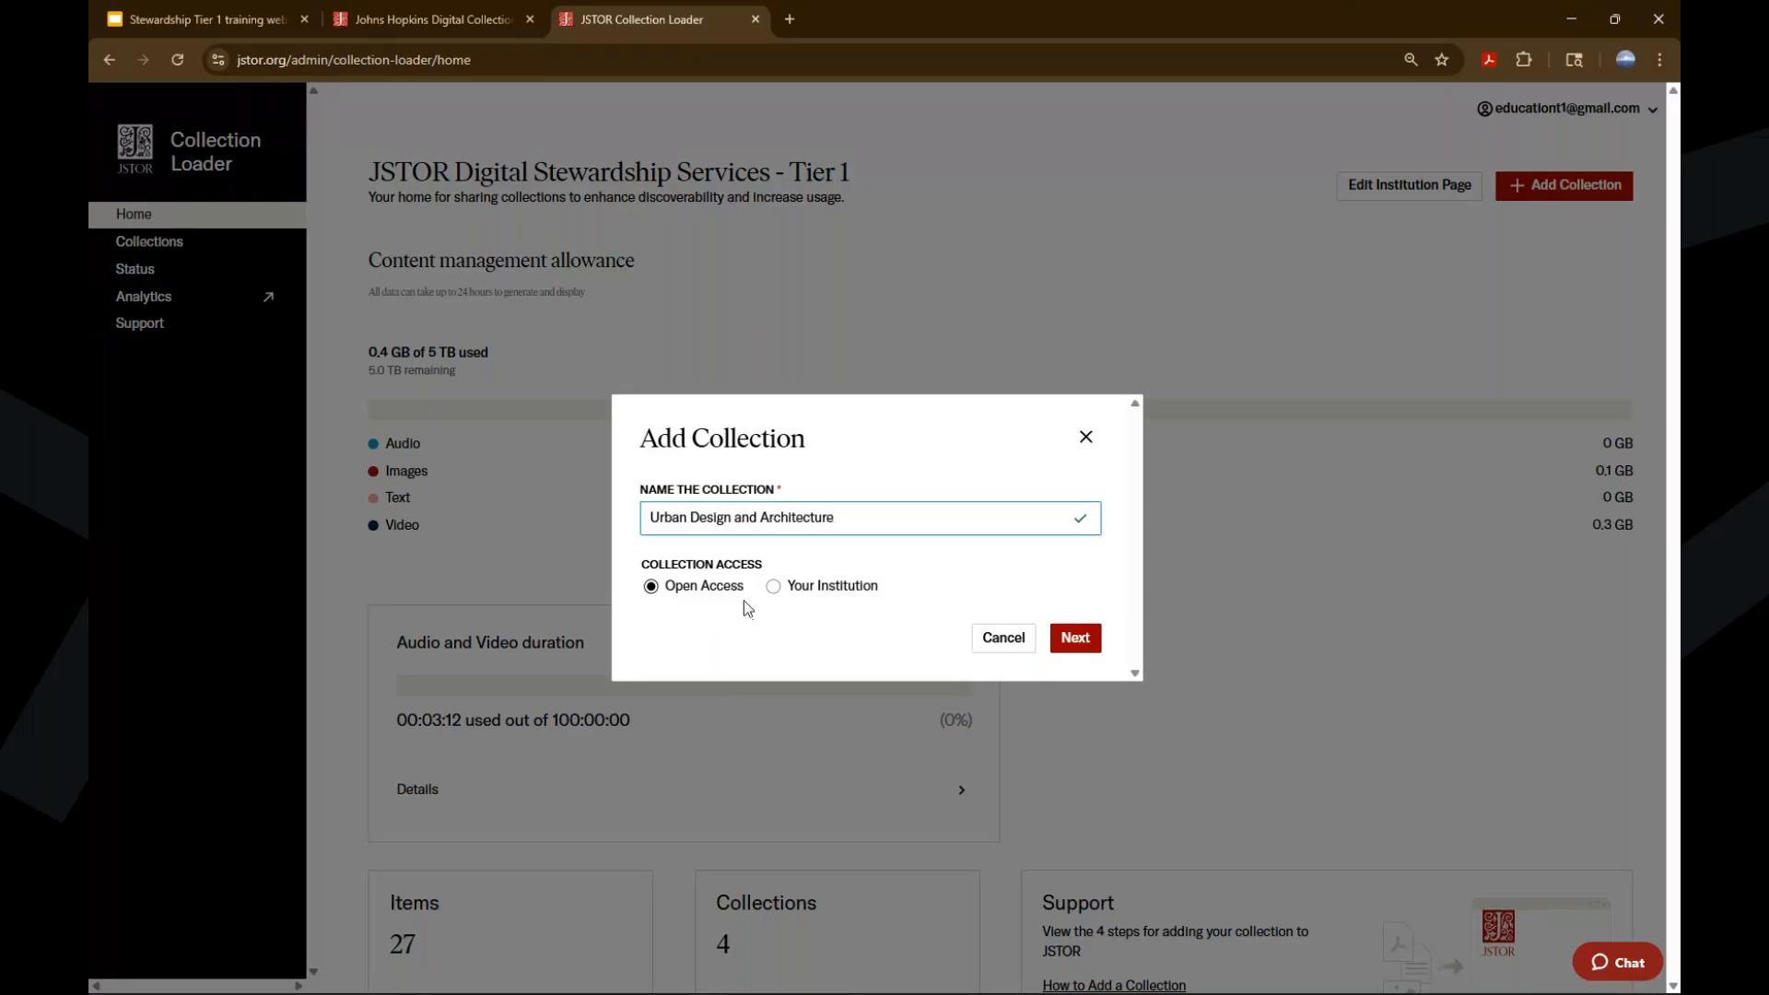
{"action": "left_click", "coordinate": [774, 592]}
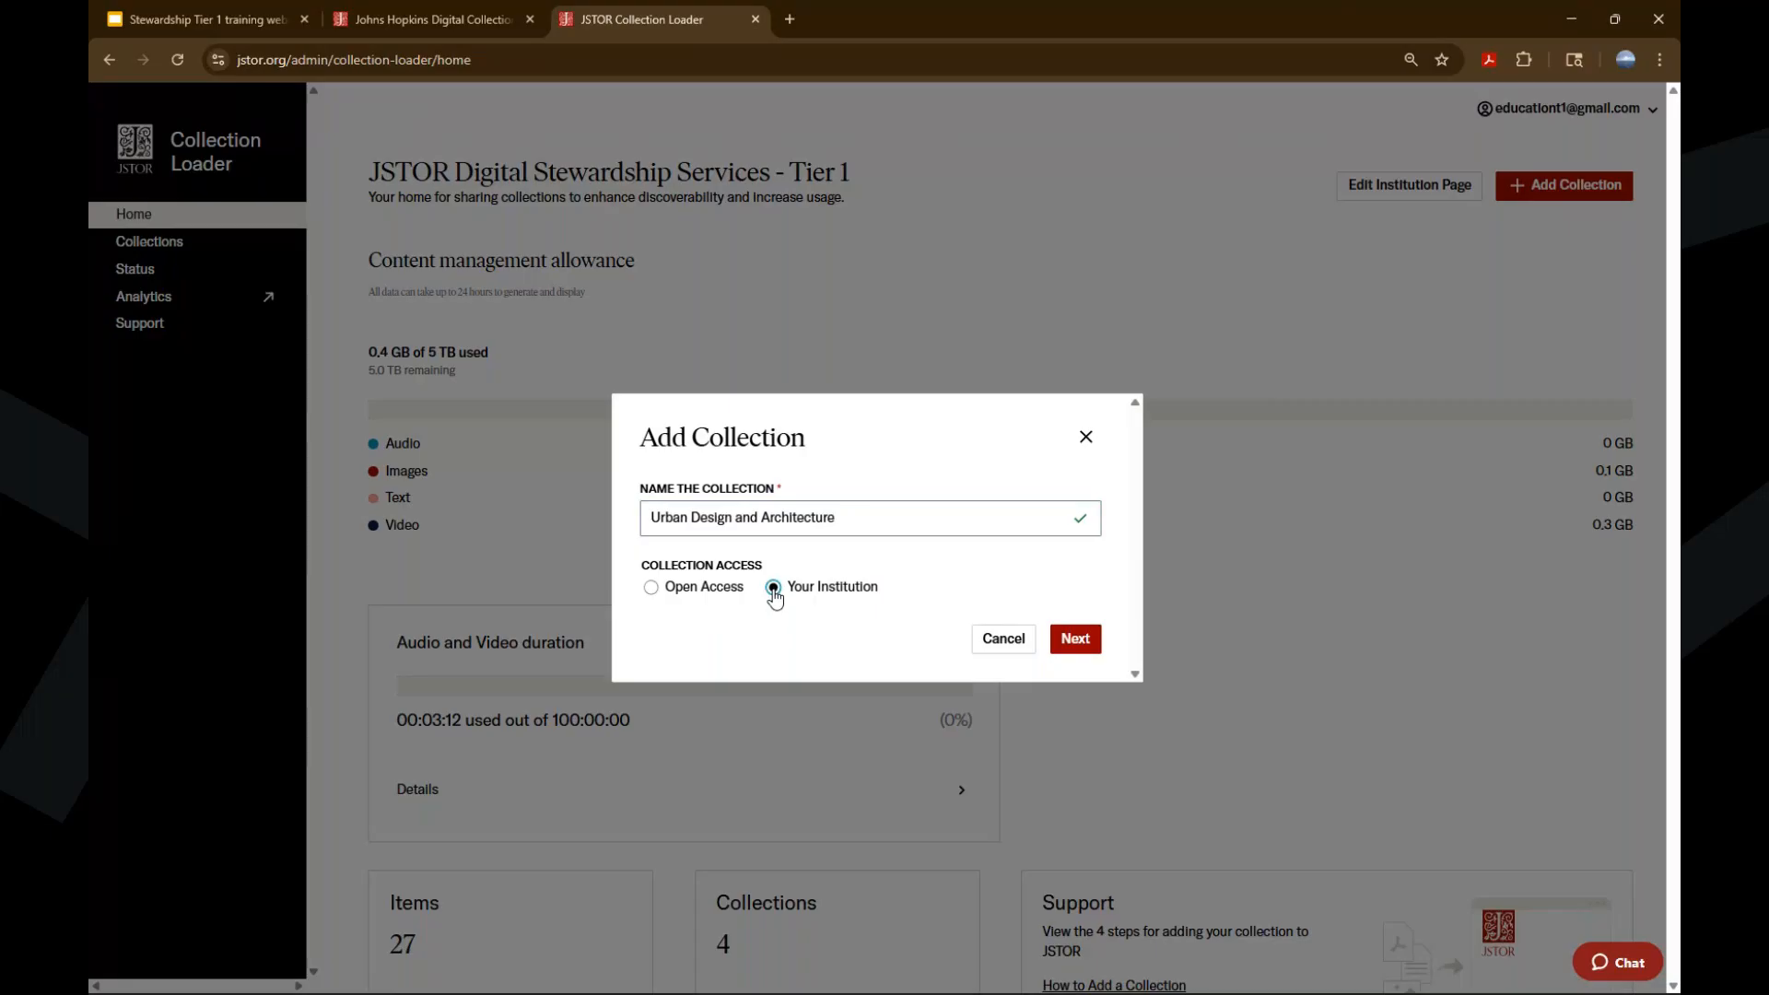
{"action": "left_click", "coordinate": [1075, 639]}
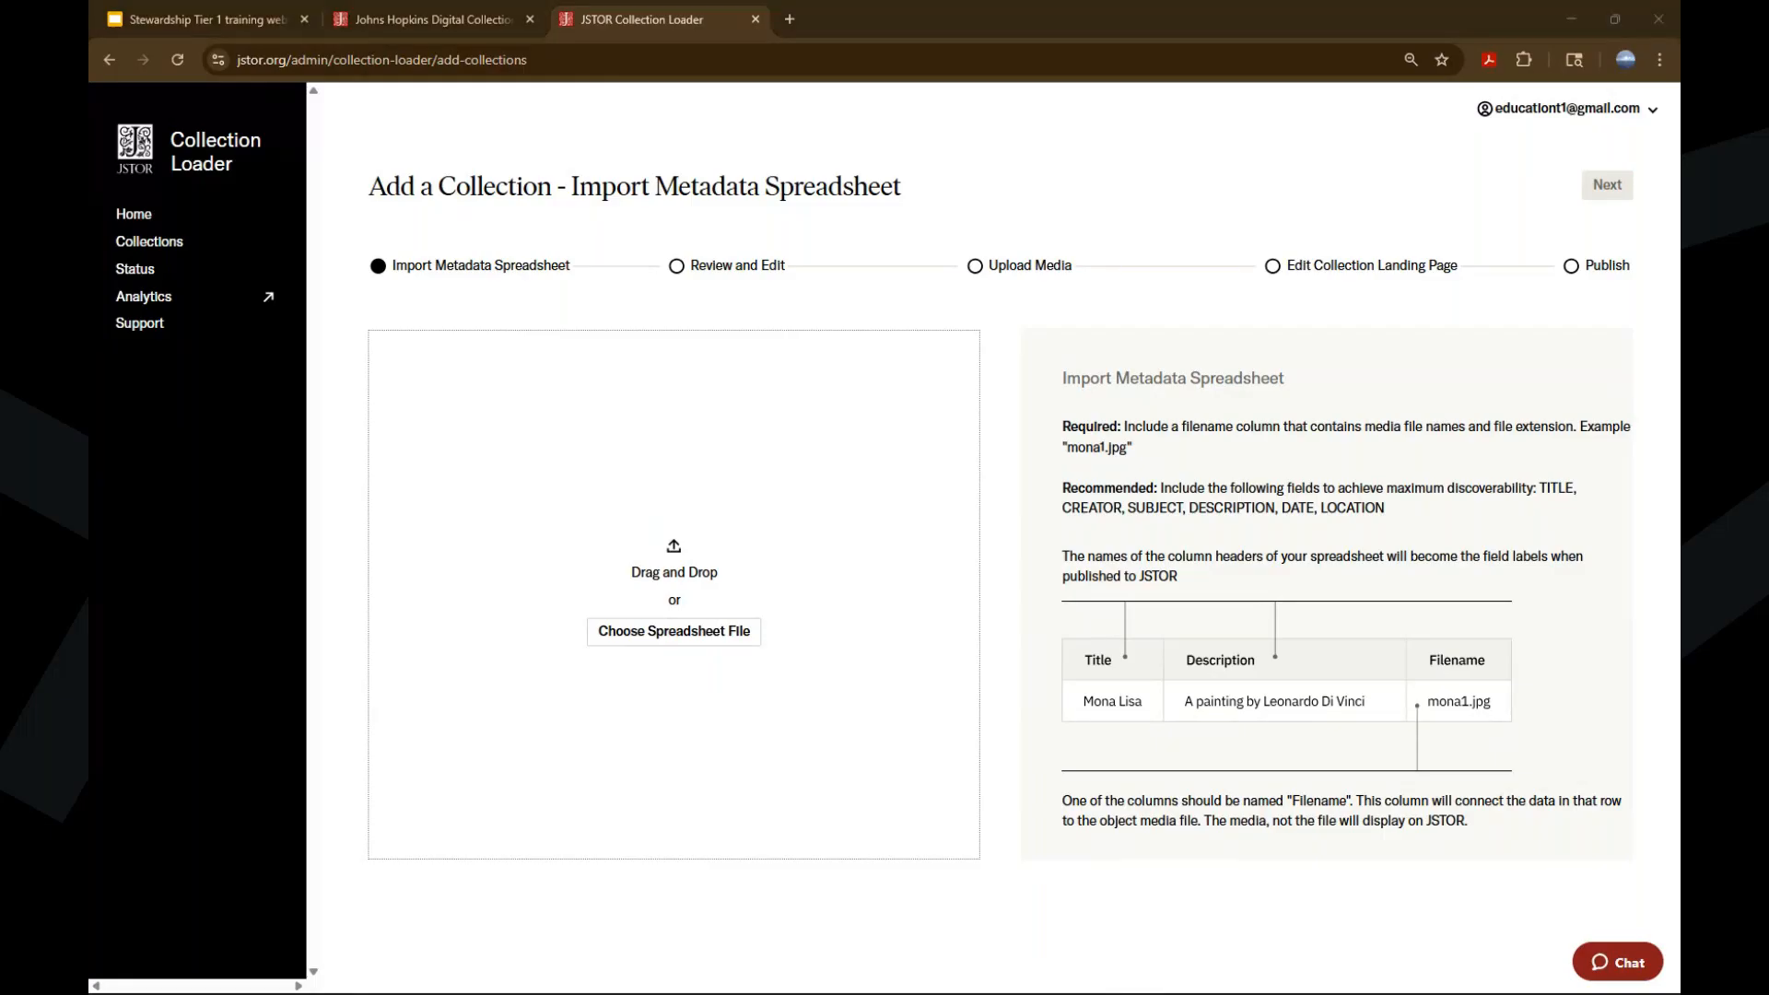
Examine the file names and extensions in the Filename column of Public Spaces data.xlsx in Excel, and return to the Collection Loader
{"action": "left_click_drag", "start_coordinate": [90, 145], "coordinate": [883, 109]}
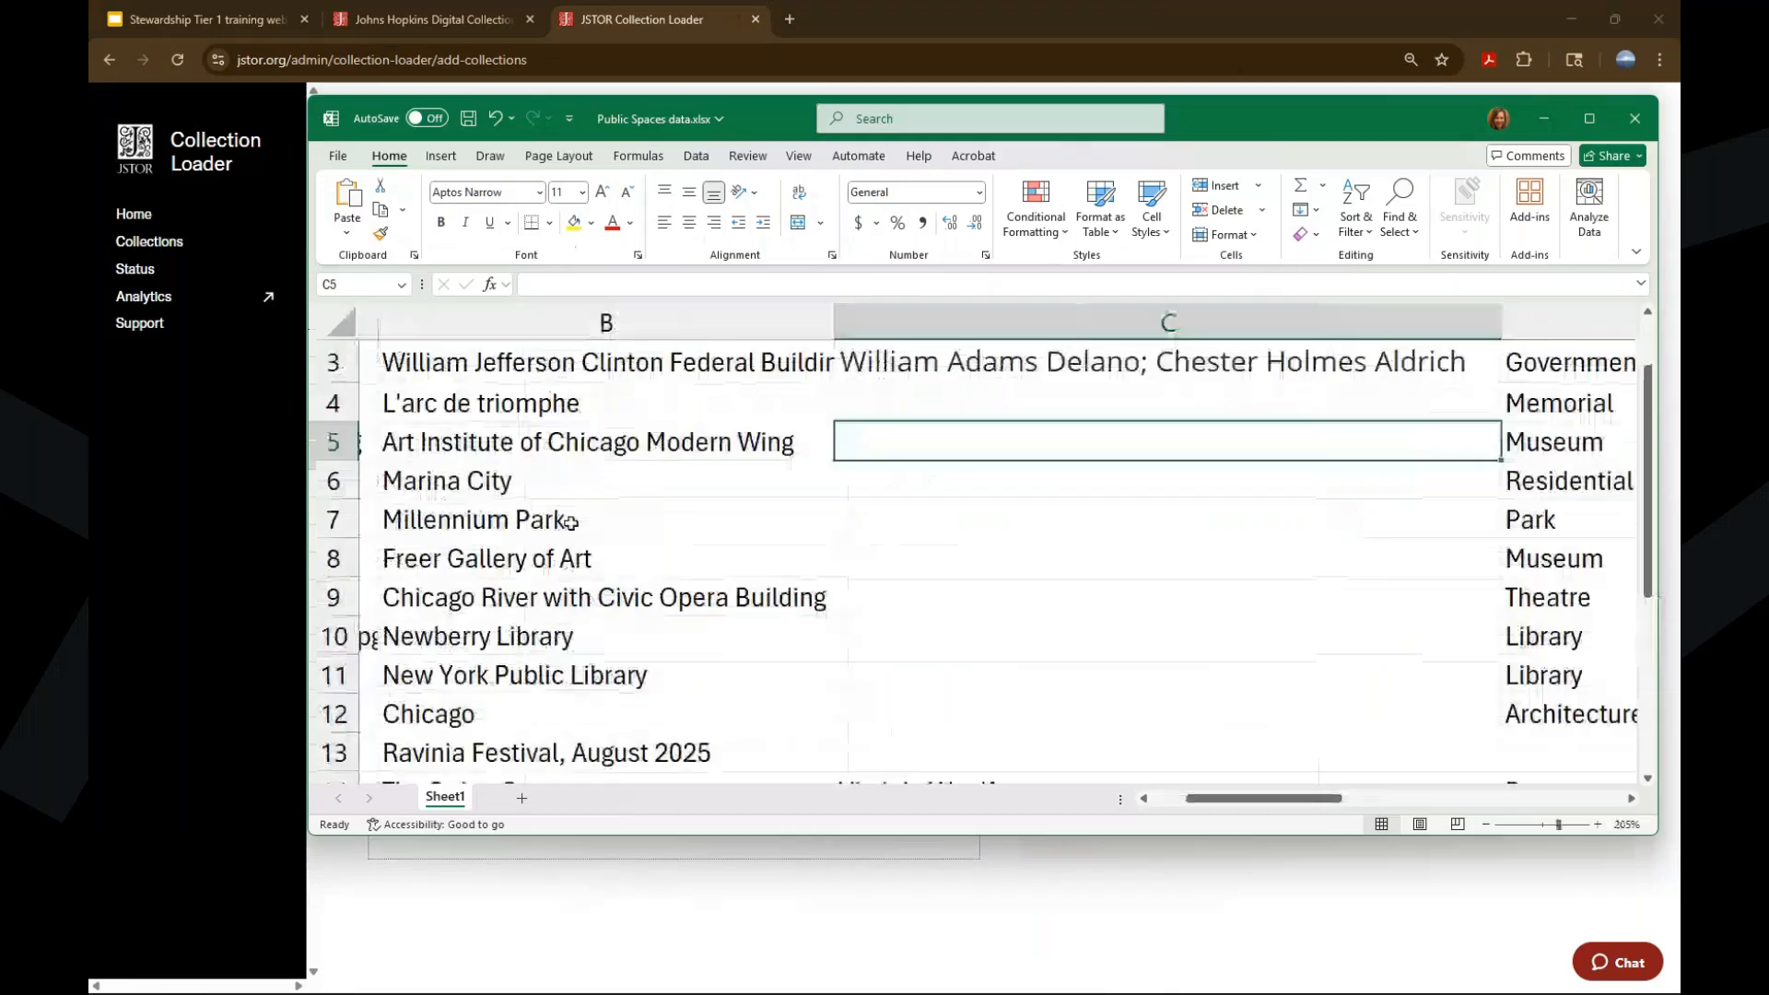
{"action": "left_click_drag", "start_coordinate": [1196, 802], "coordinate": [1168, 801]}
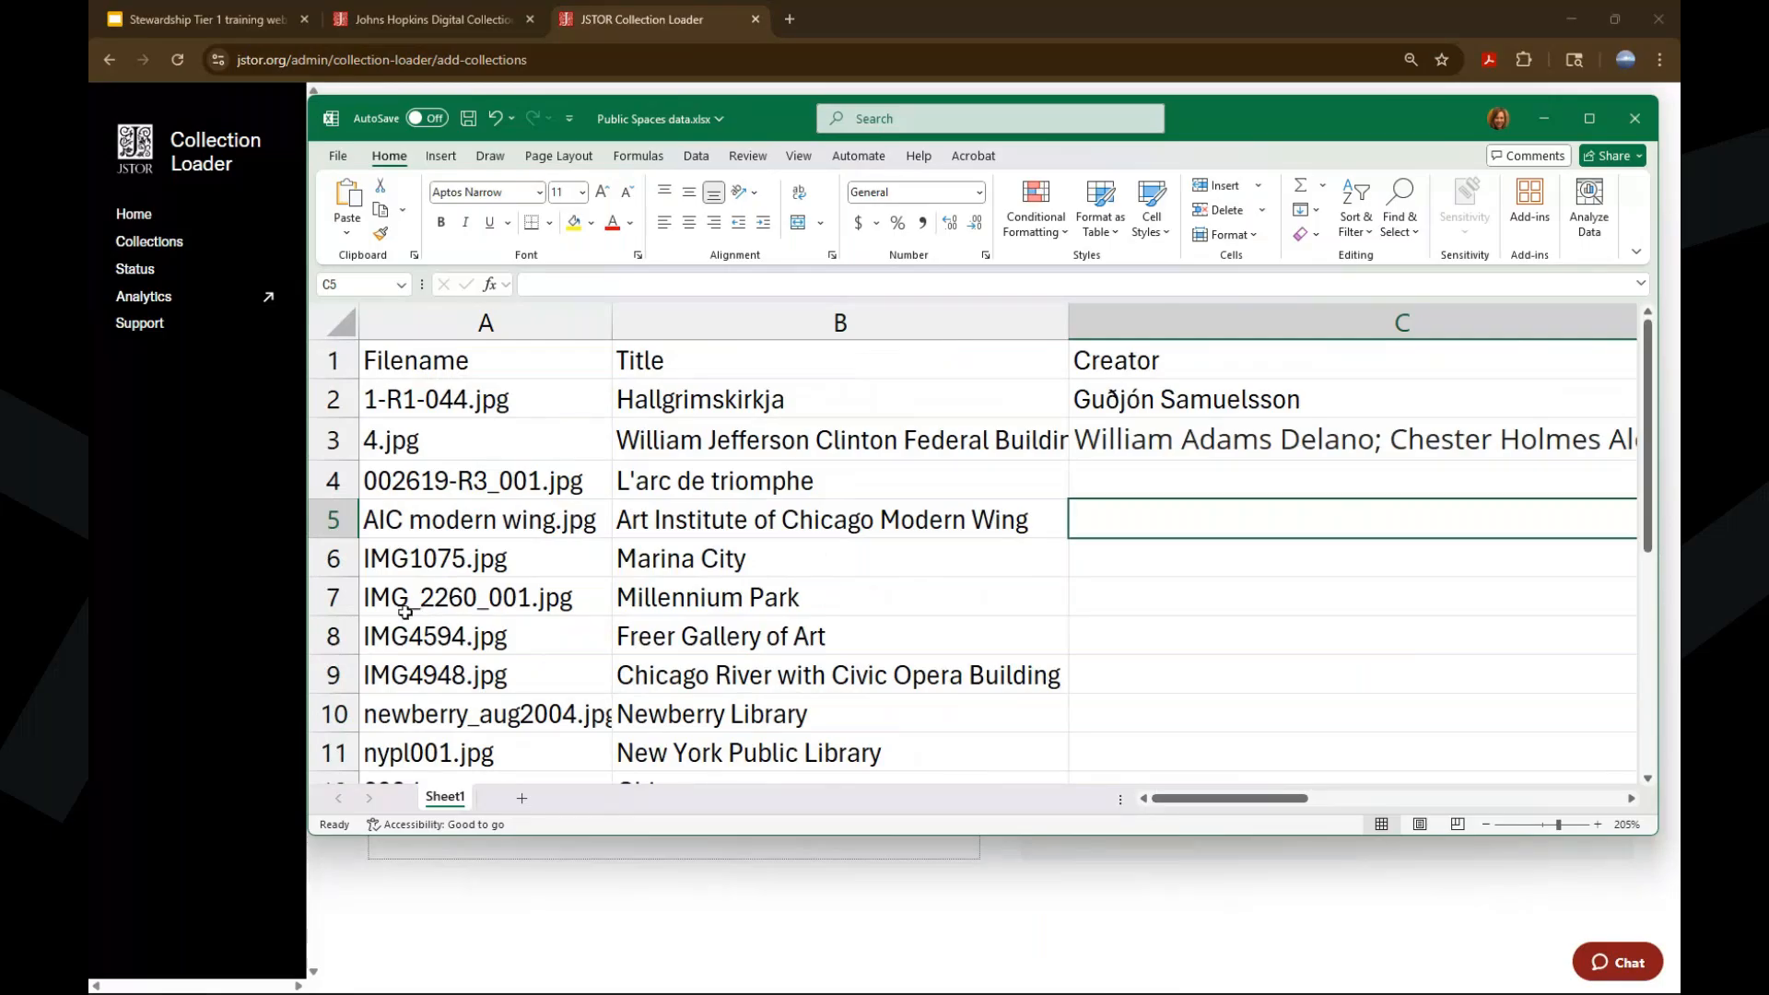
{"action": "double_click", "coordinate": [367, 480]}
{"action": "left_click_drag", "start_coordinate": [365, 480], "coordinate": [578, 491]}
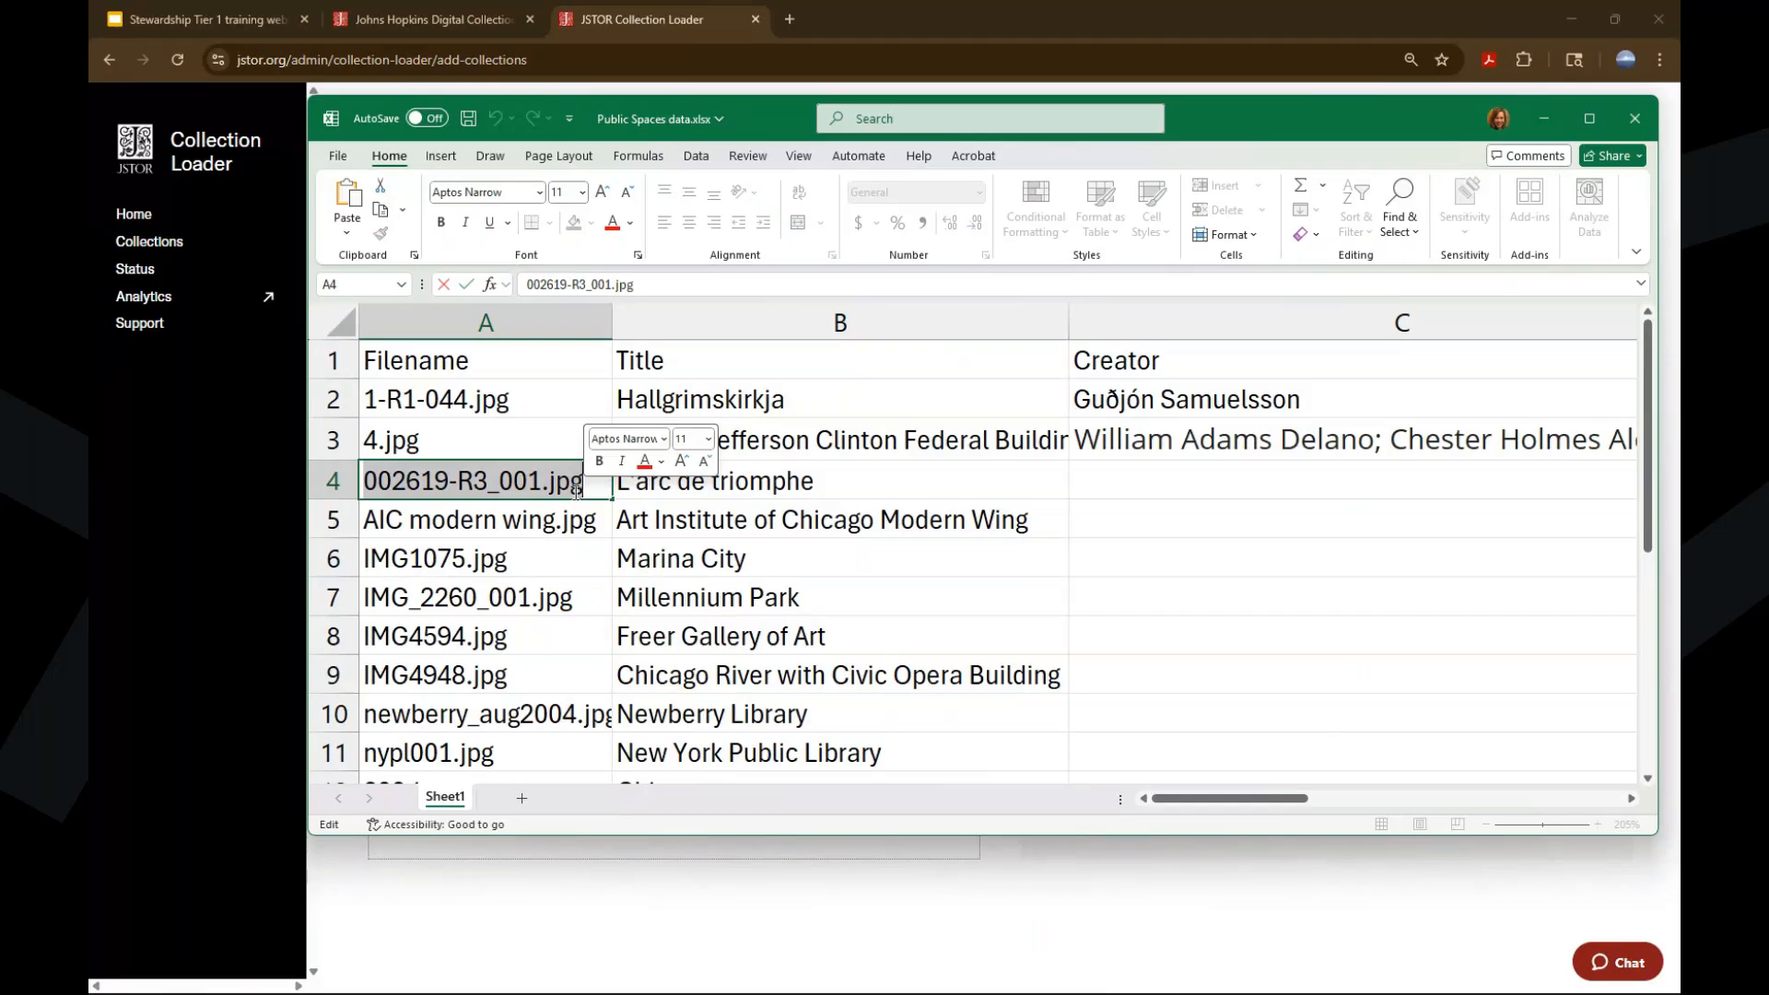
{"action": "left_click", "coordinate": [578, 491]}
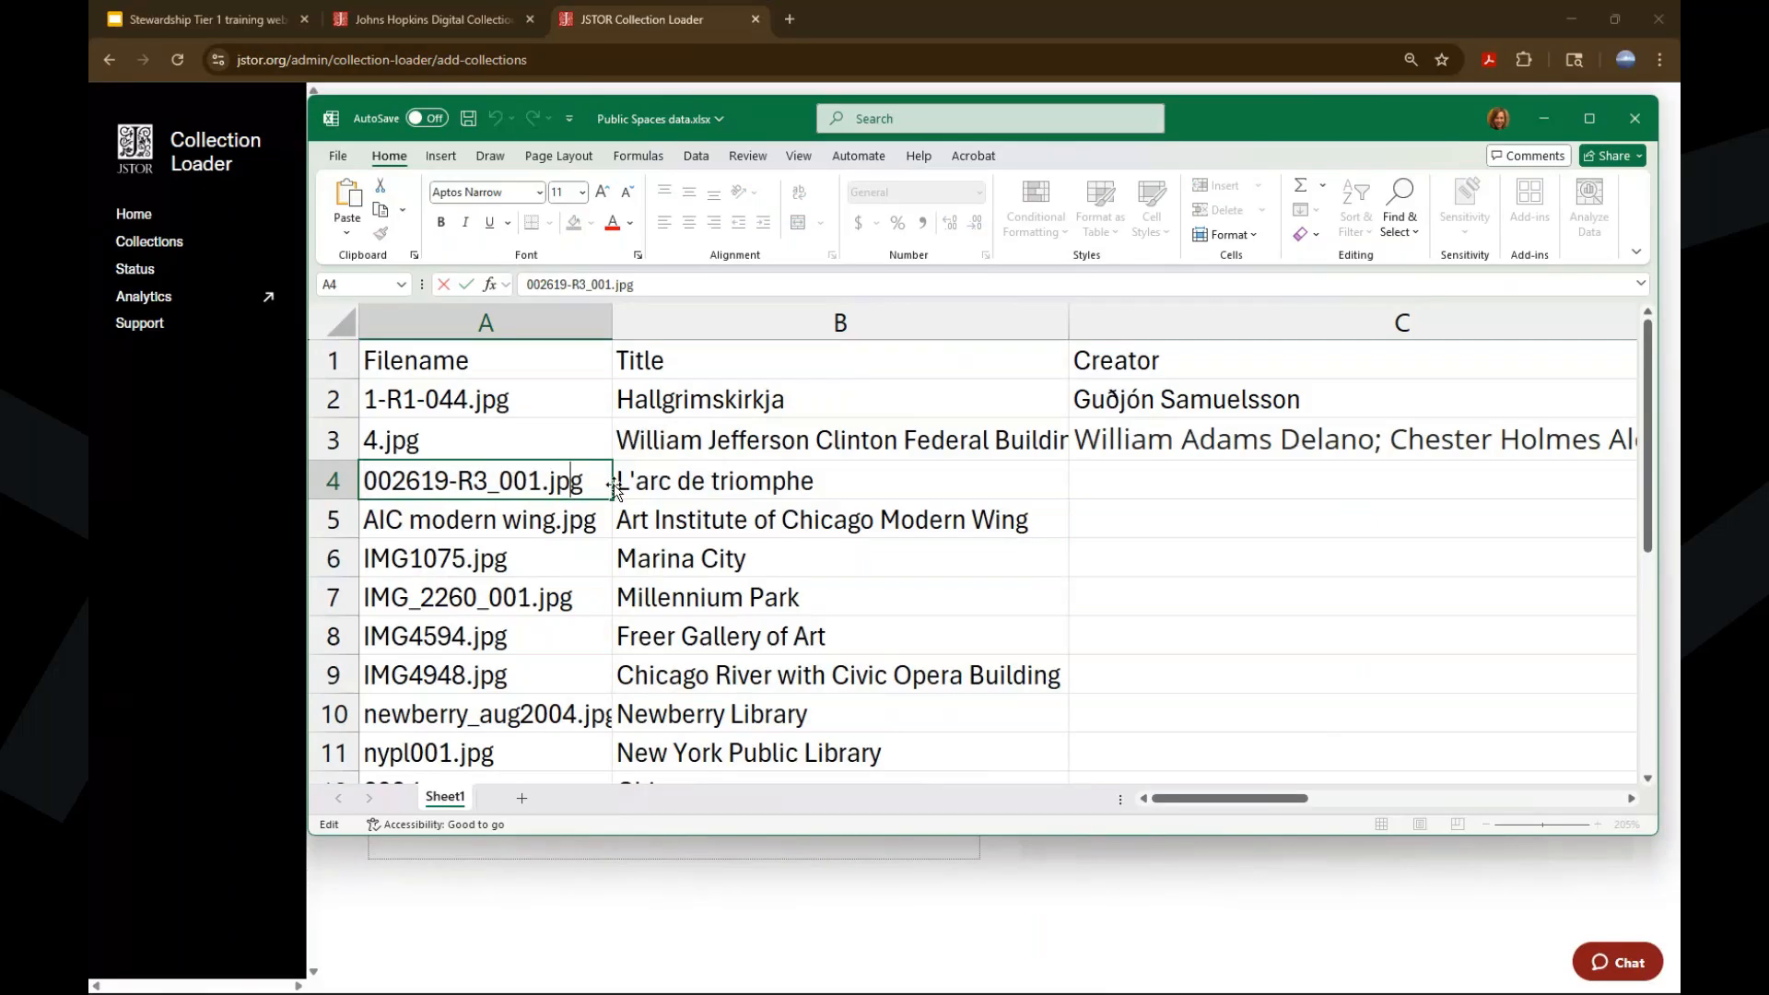
{"action": "left_click", "coordinate": [473, 480]}
{"action": "left_click", "coordinate": [472, 599]}
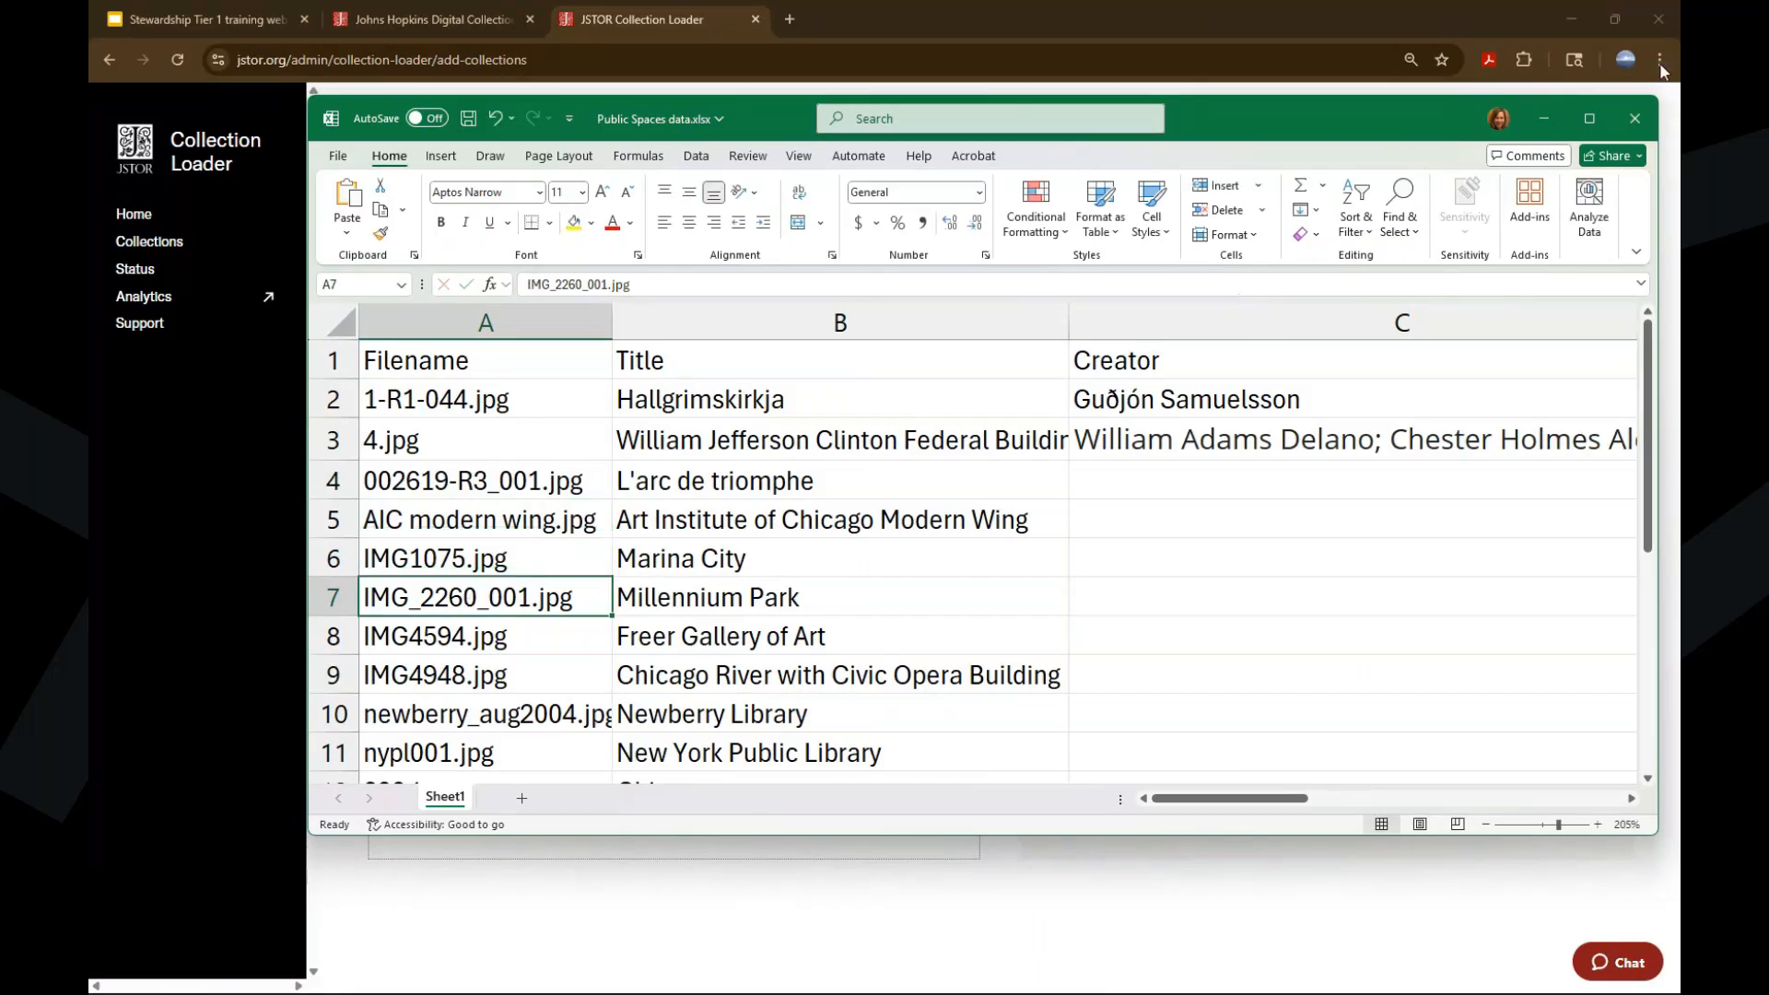
{"action": "left_click_drag", "start_coordinate": [1364, 135], "coordinate": [91, 387]}
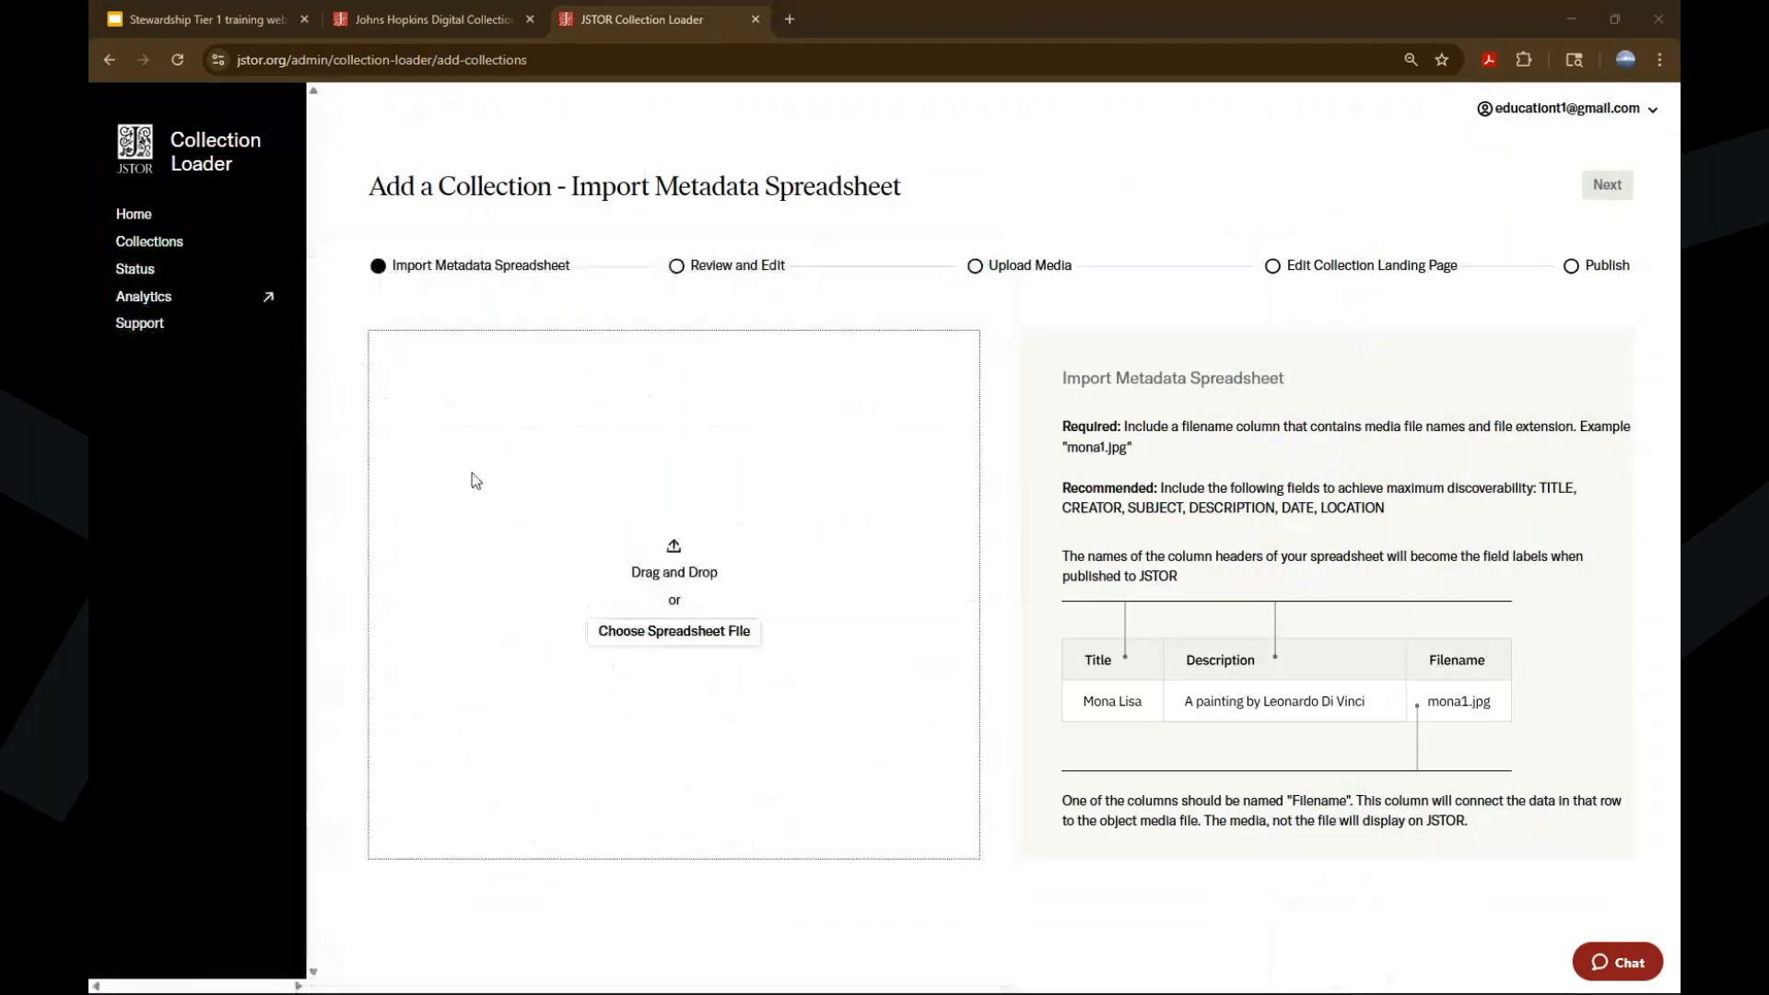
Choose Public Spaces data.xlsx from the Public Space and Urban Design folder as the metadata spreadsheet
{"action": "left_click", "coordinate": [665, 632]}
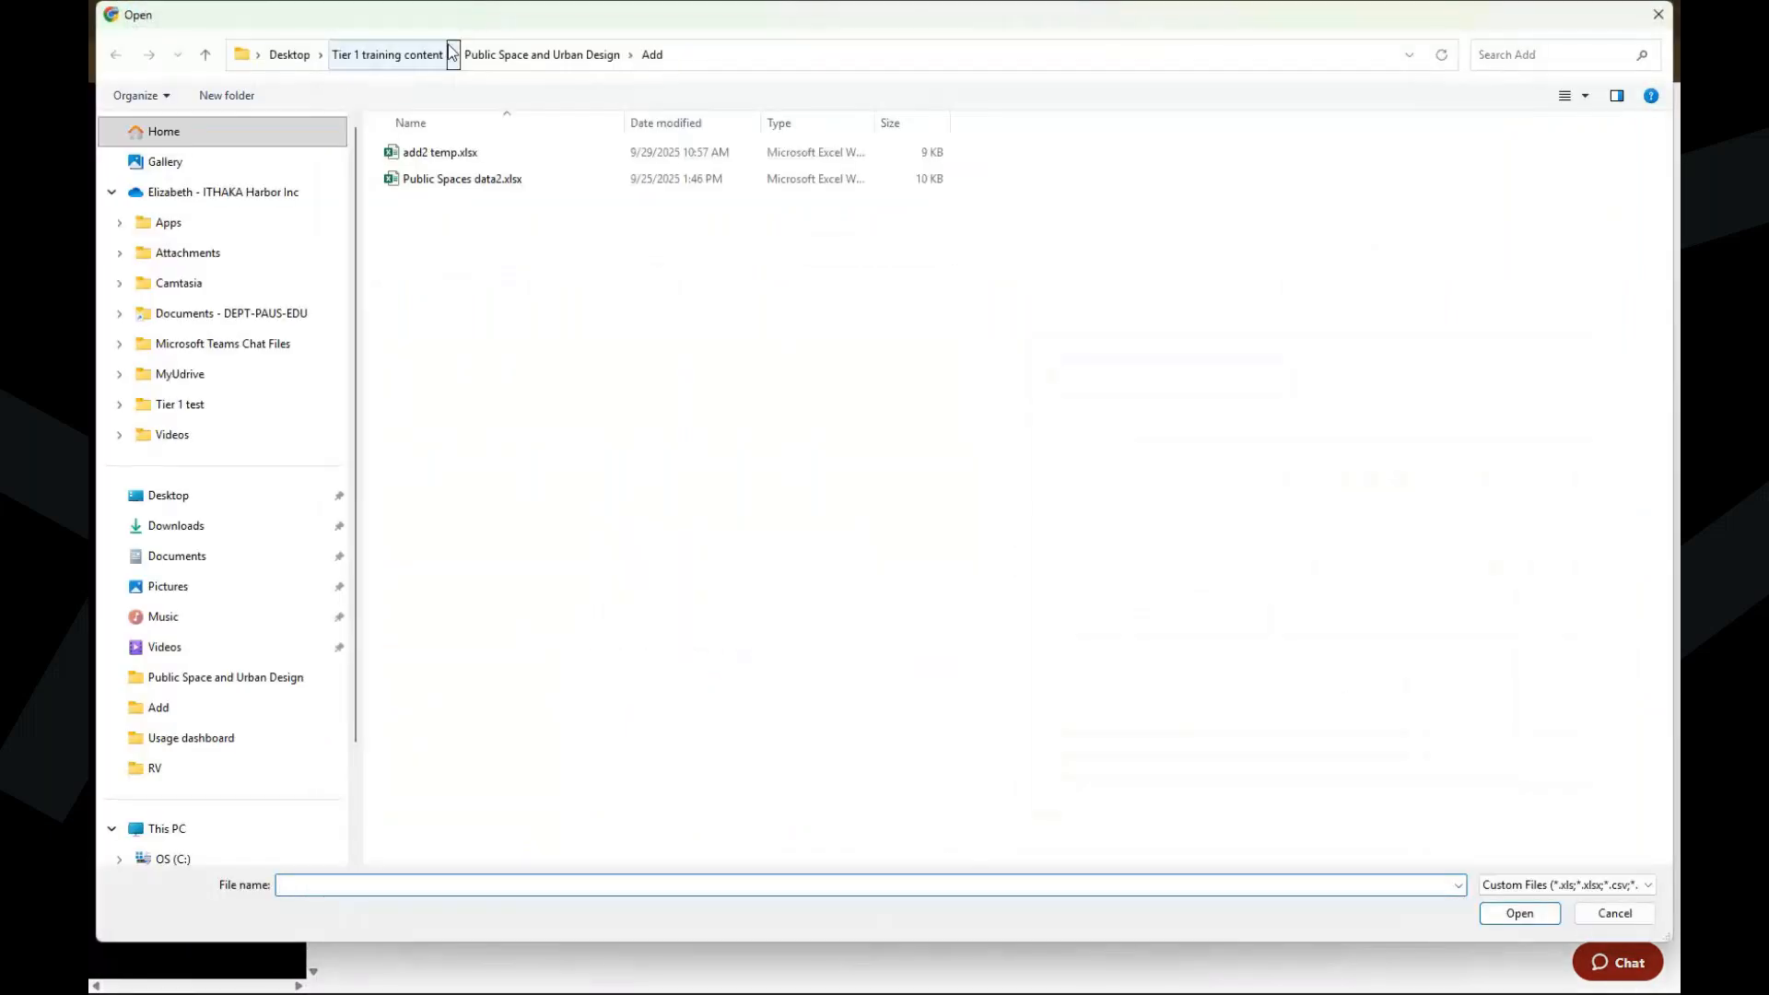
{"action": "left_click", "coordinate": [514, 55]}
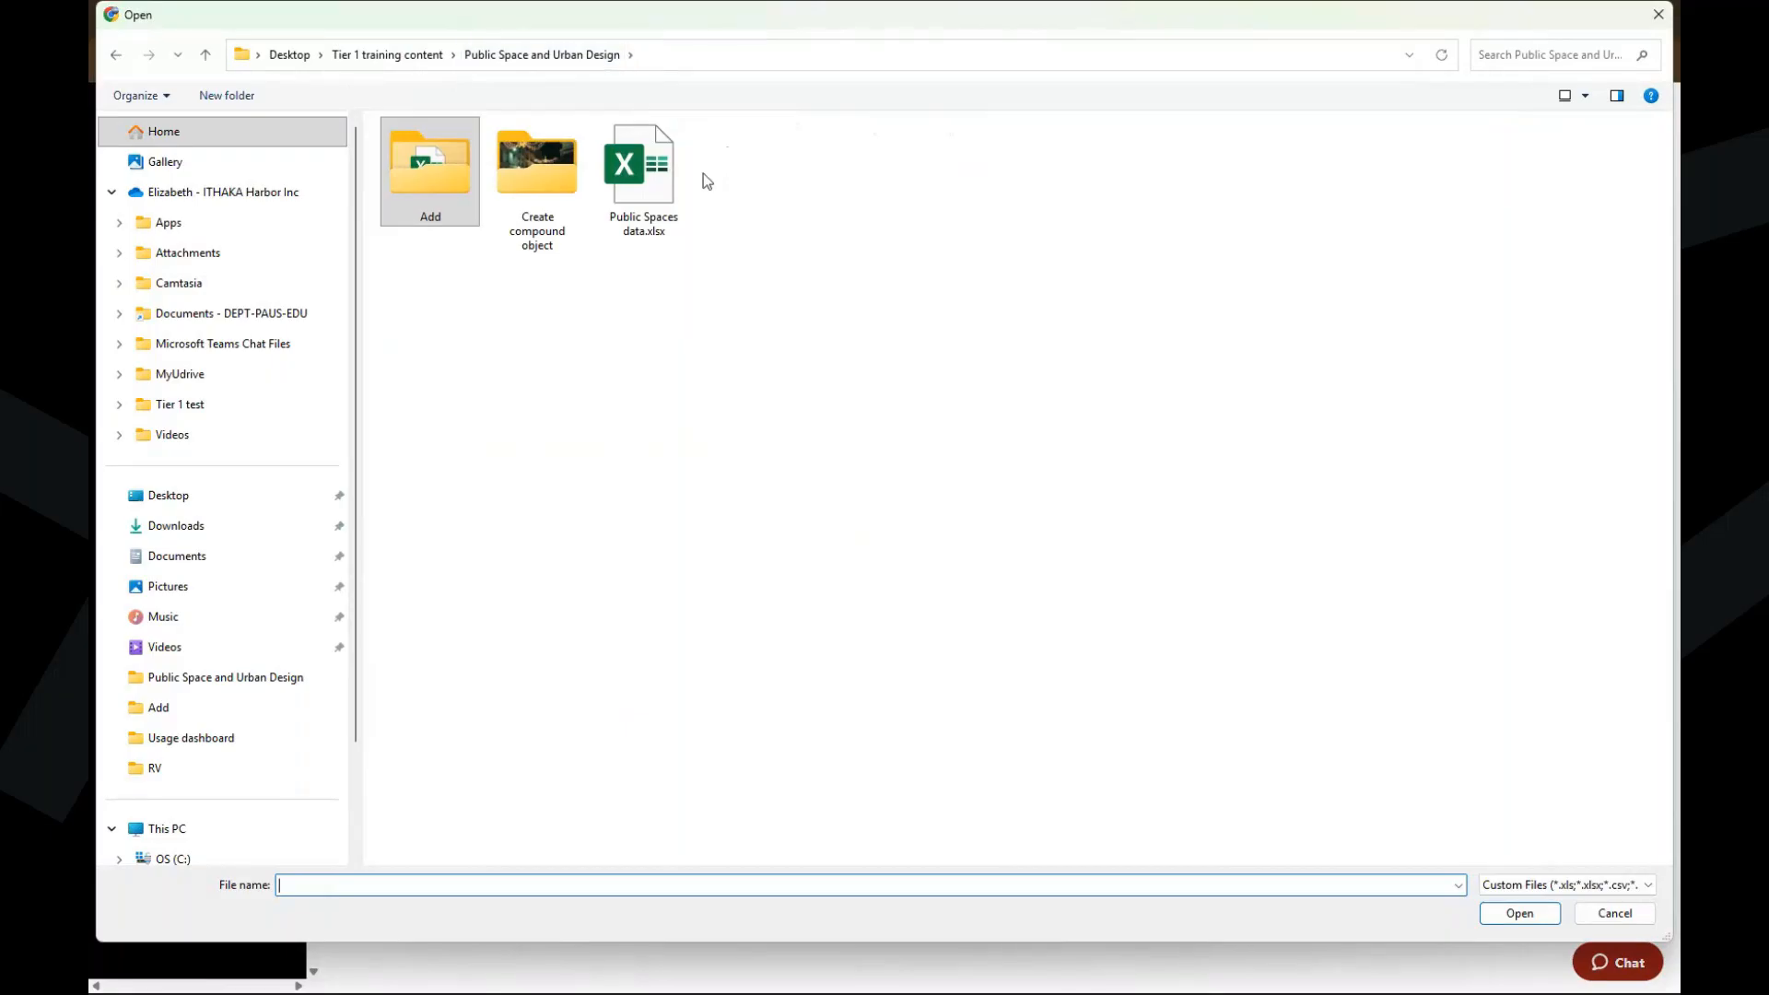
{"action": "left_click", "coordinate": [687, 171]}
{"action": "left_click", "coordinate": [1512, 914]}
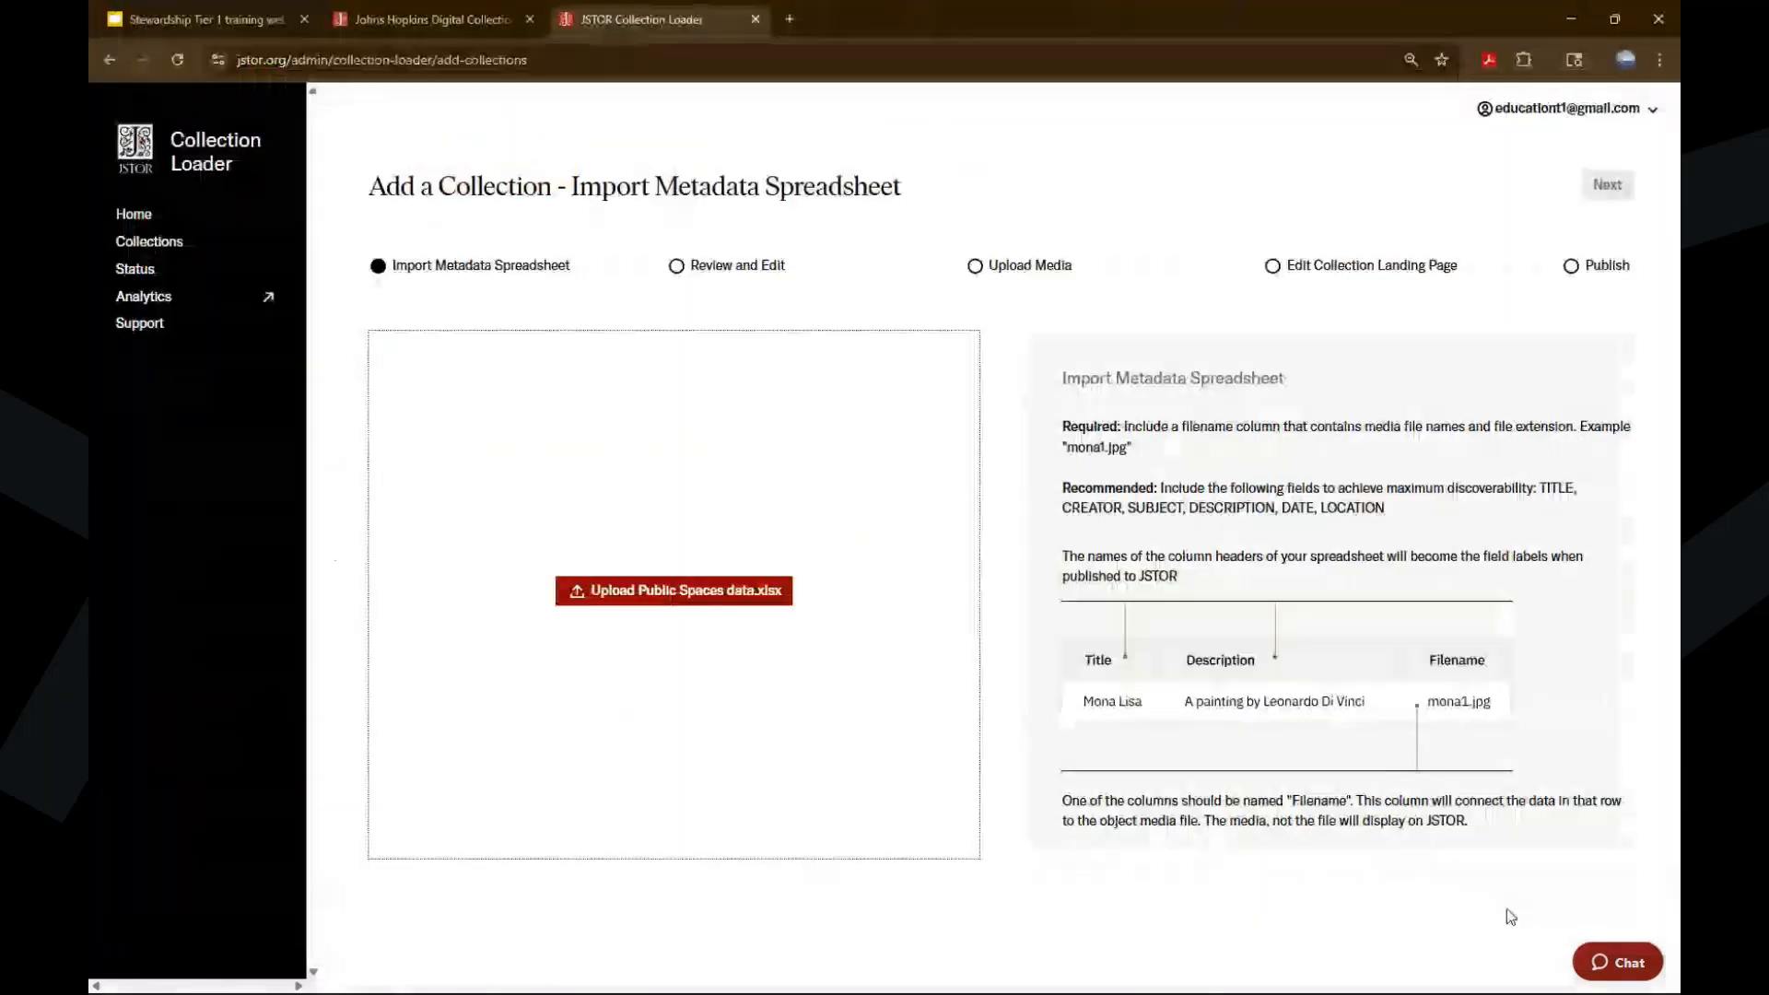
Upload Public Spaces data.xlsx and review how its metadata fields were interpreted, including the updated Creation Site label
{"action": "left_click", "coordinate": [686, 599]}
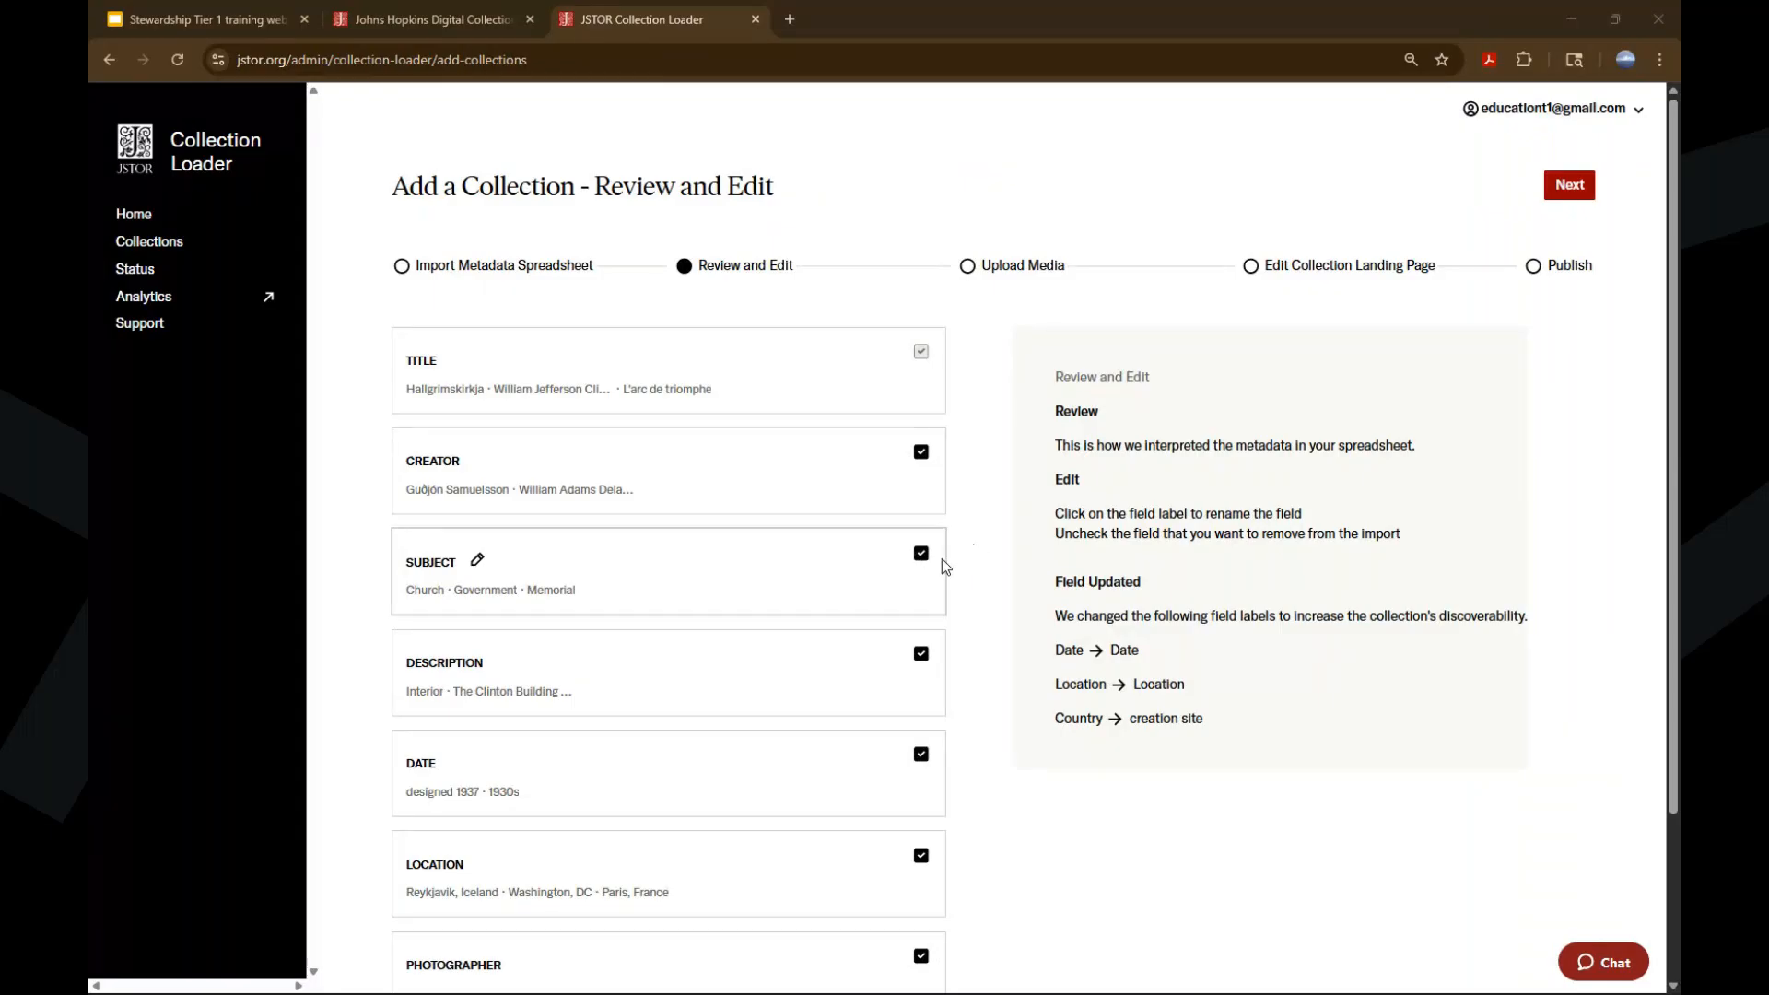
{"action": "scroll", "coordinate": [942, 558], "scroll_direction": "down", "scroll_amount": 2}
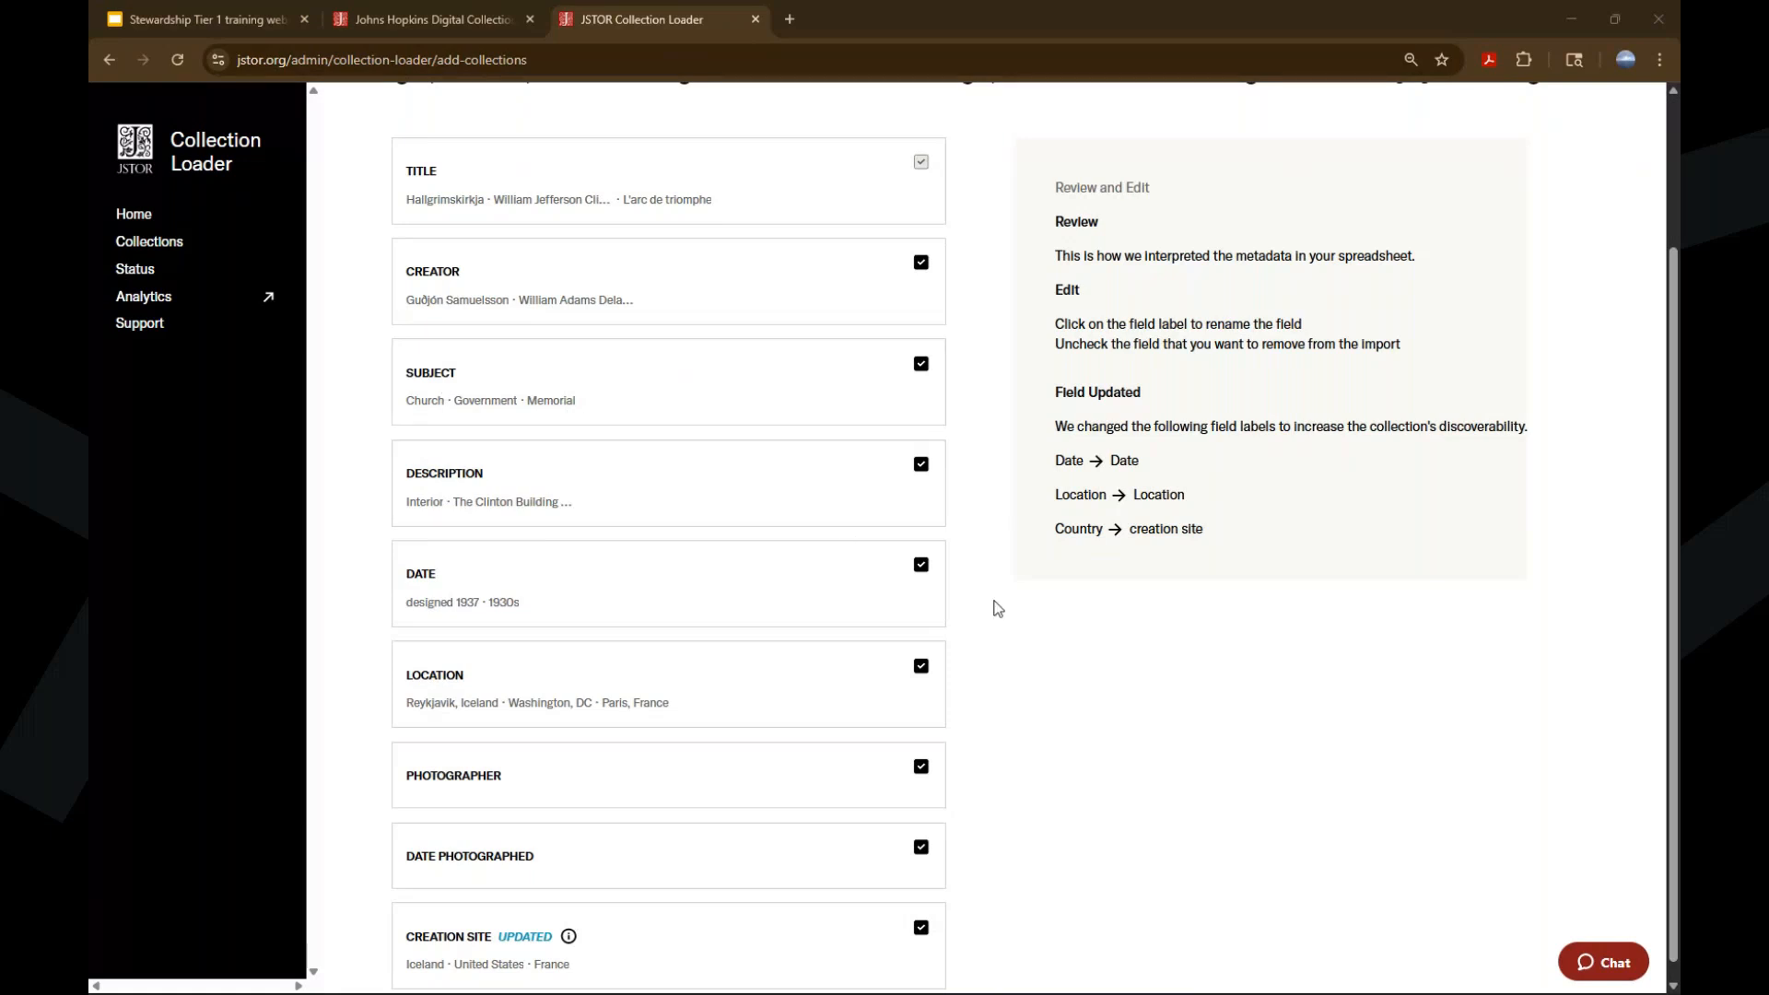
{"action": "scroll", "coordinate": [997, 608], "scroll_direction": "up", "scroll_amount": 1}
{"action": "scroll", "coordinate": [996, 608], "scroll_direction": "up", "scroll_amount": 1}
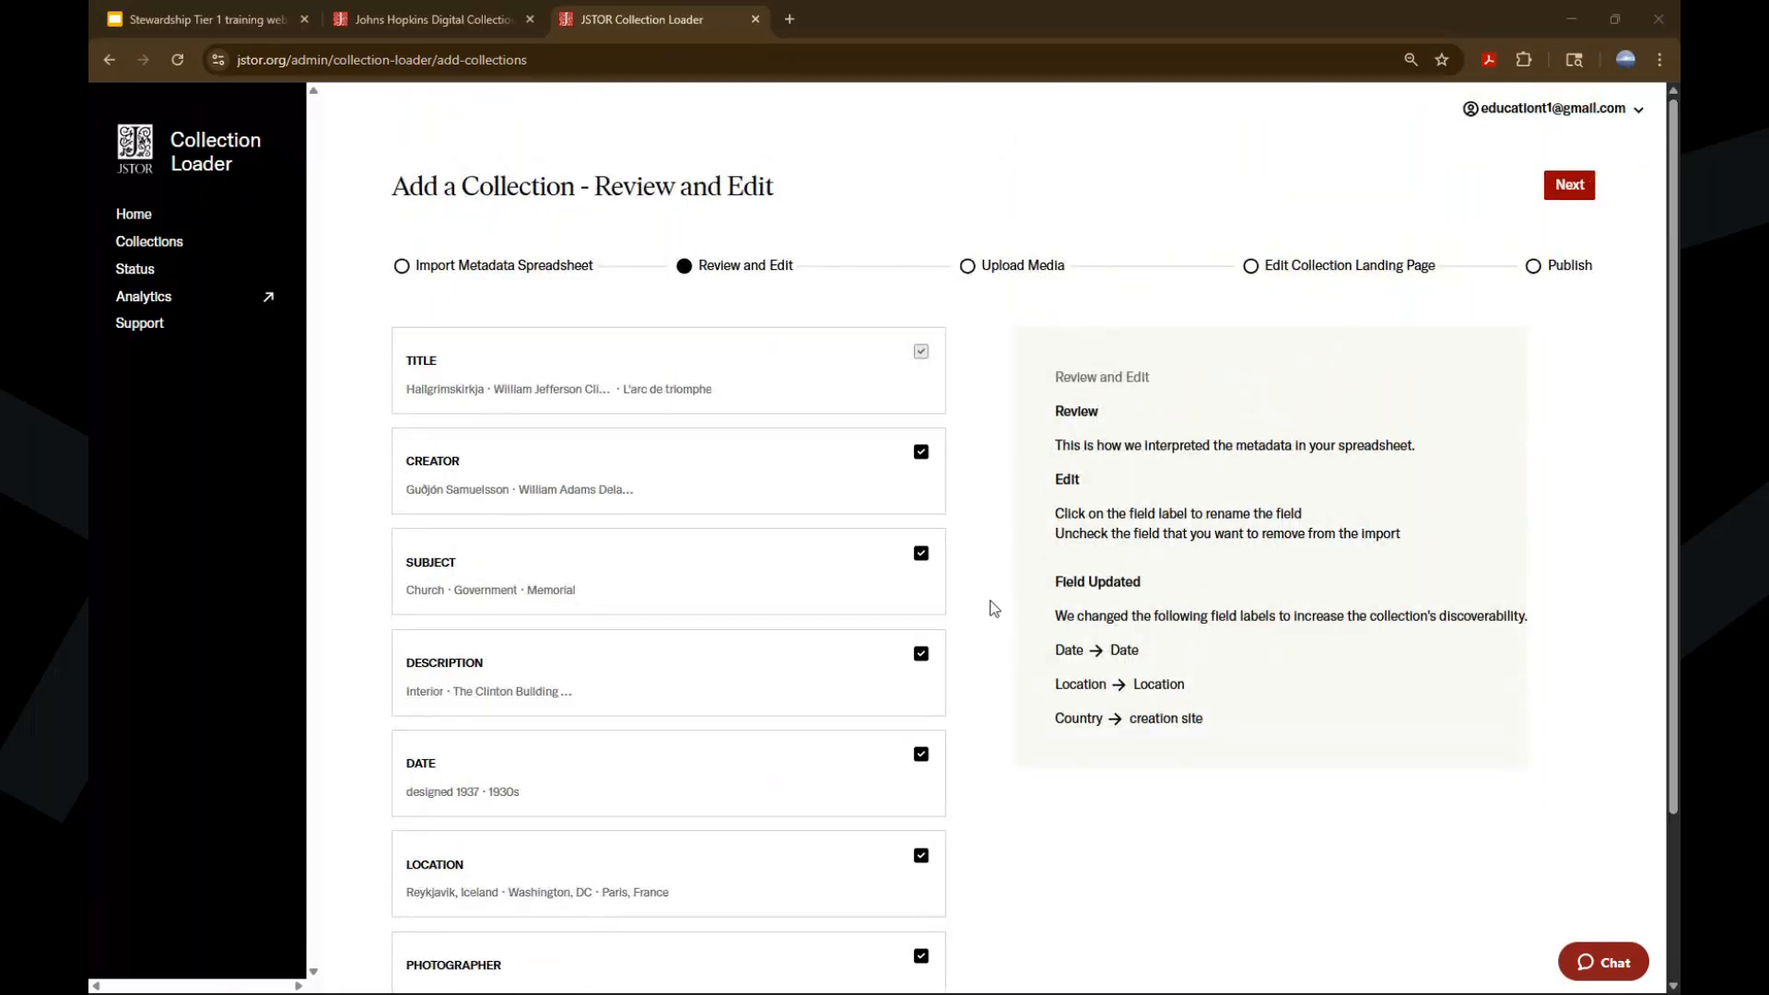
{"action": "scroll", "coordinate": [932, 586], "scroll_direction": "down", "scroll_amount": 2}
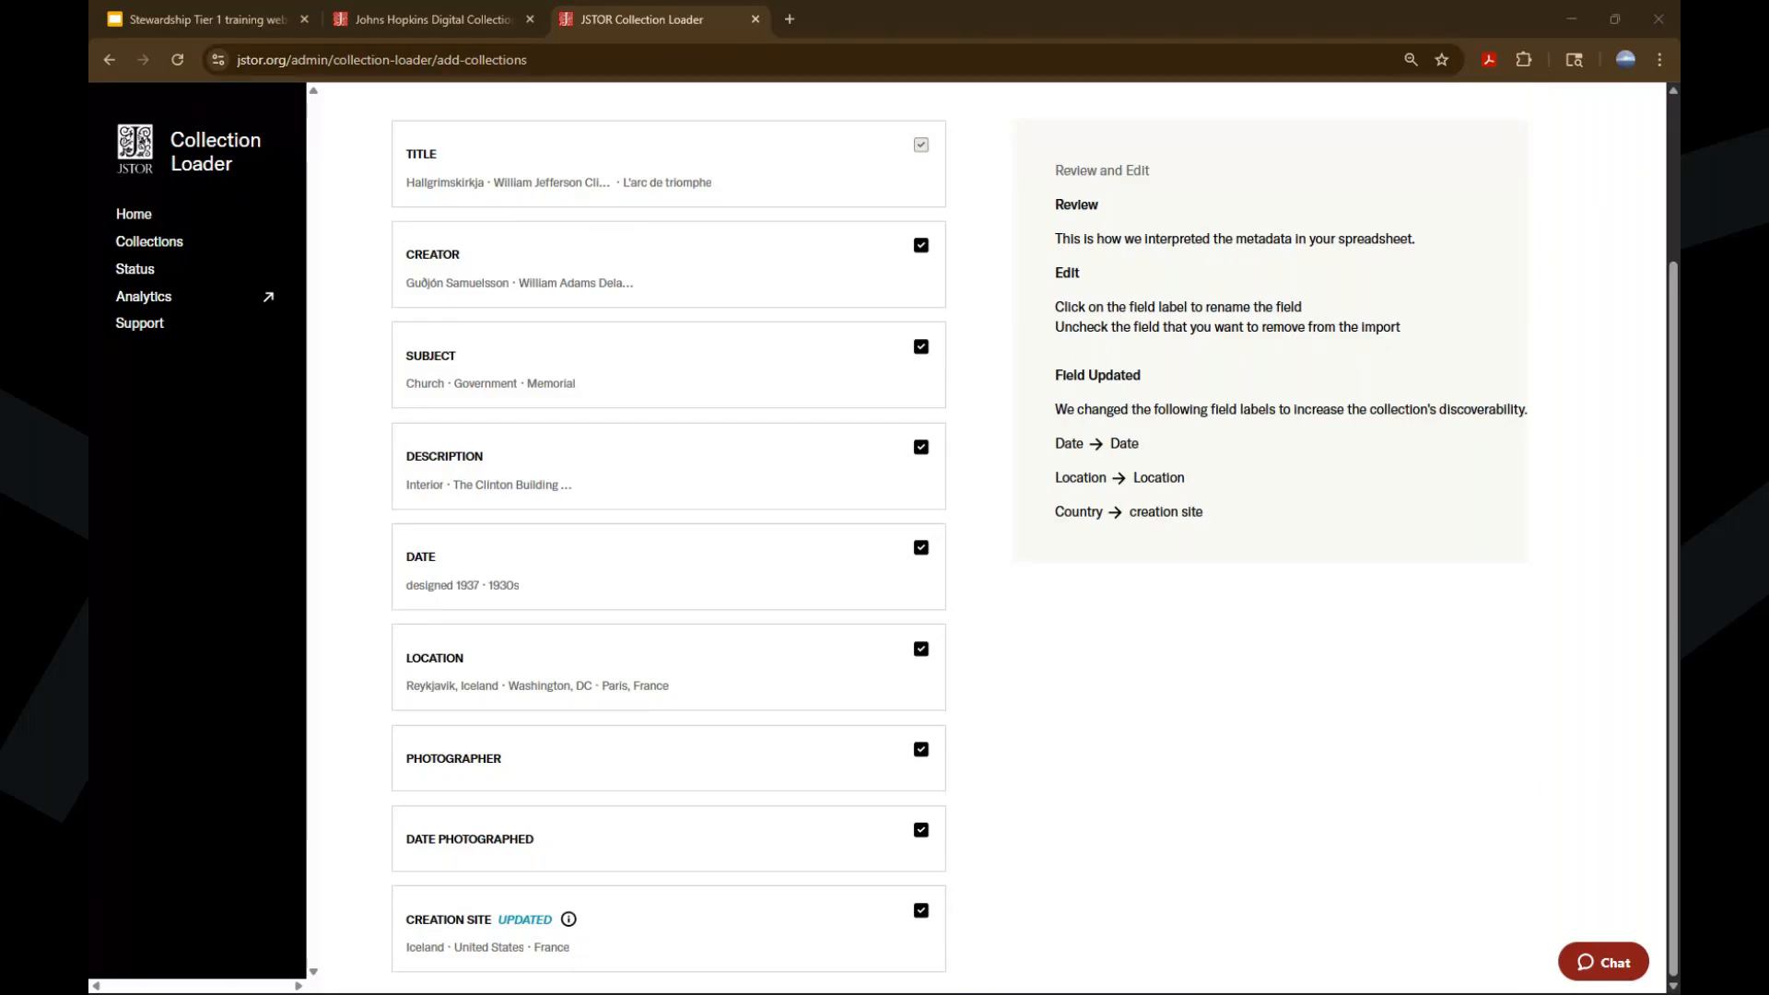
{"action": "mouse_move", "coordinate": [564, 571]}
{"action": "mouse_move", "coordinate": [632, 916]}
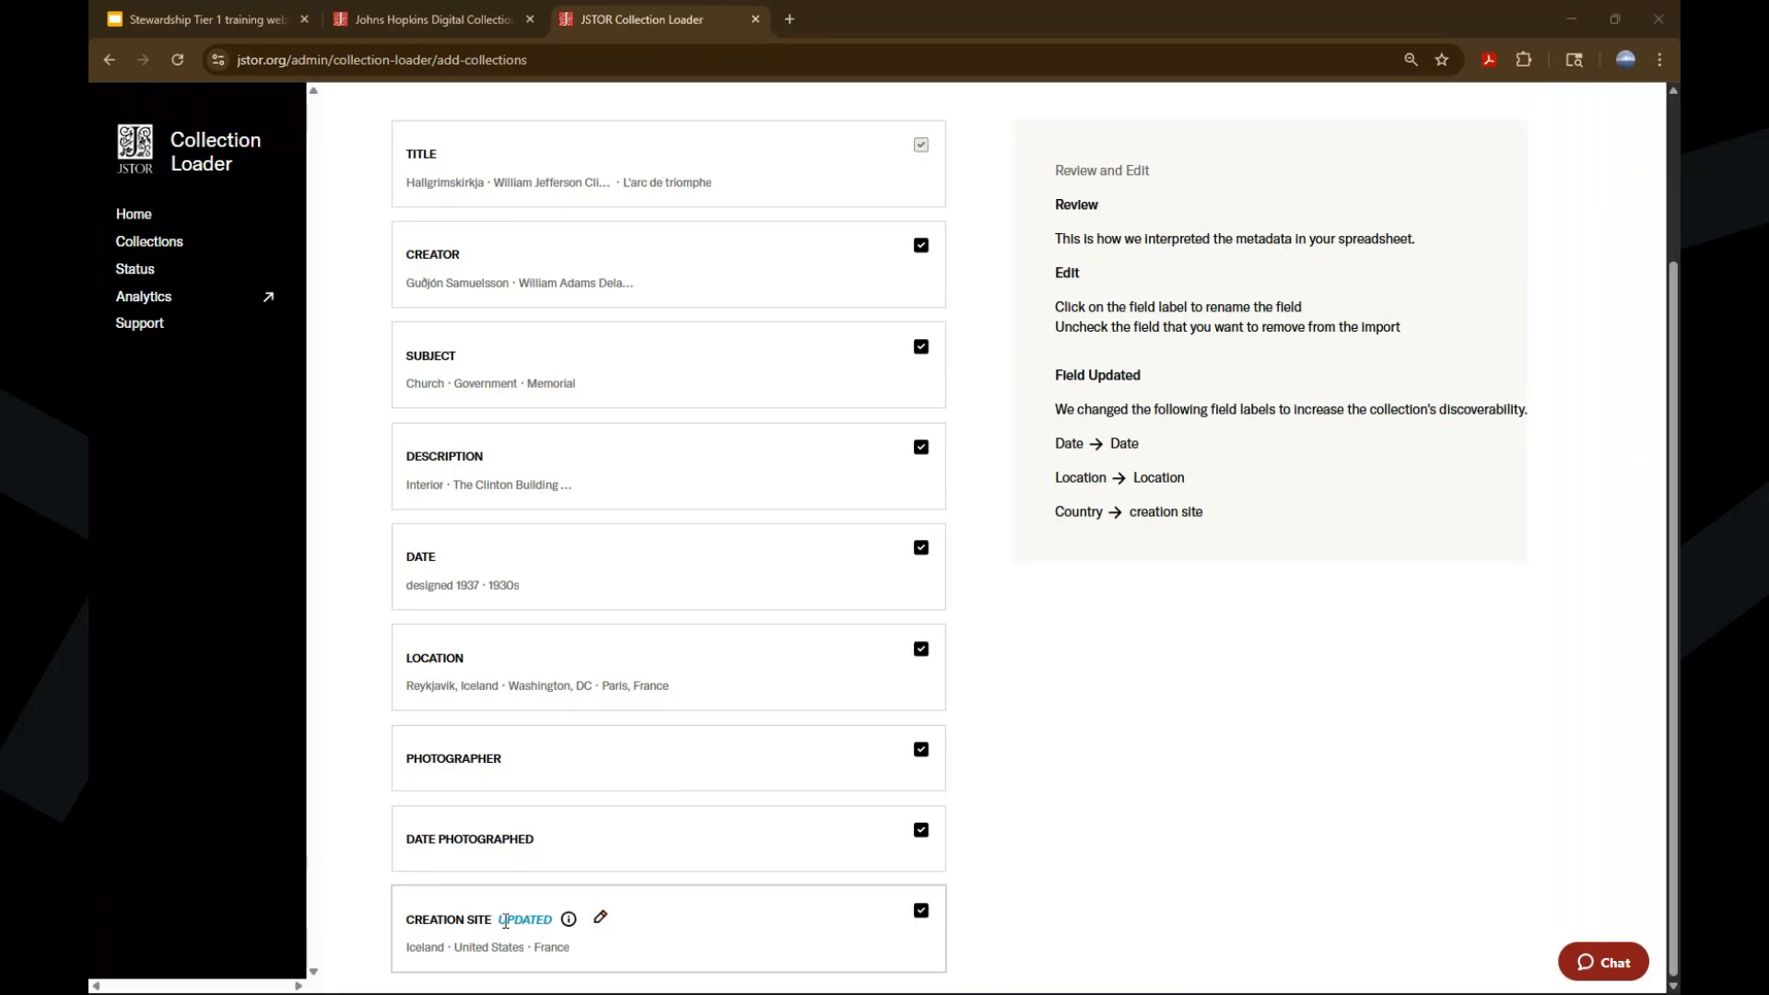
Open the Creation Site field label for renaming, close it without an edit, and continue to the media upload
{"action": "left_click", "coordinate": [601, 919]}
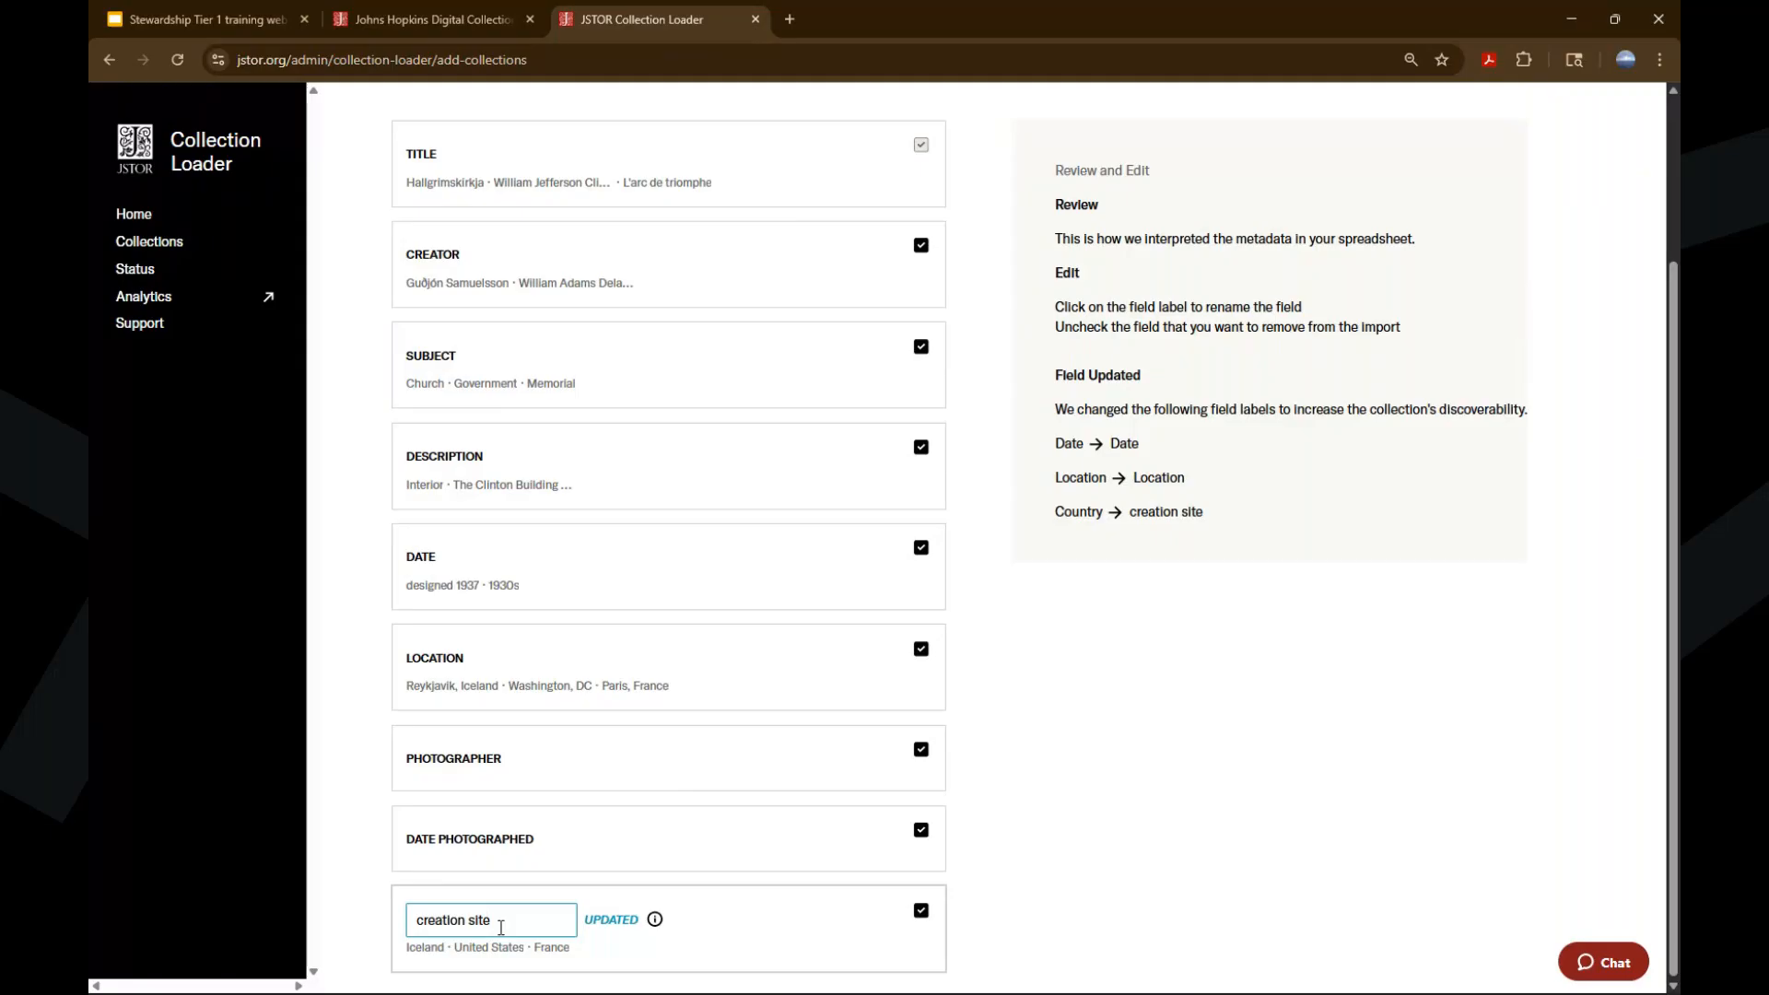
{"action": "left_click", "coordinate": [1021, 915]}
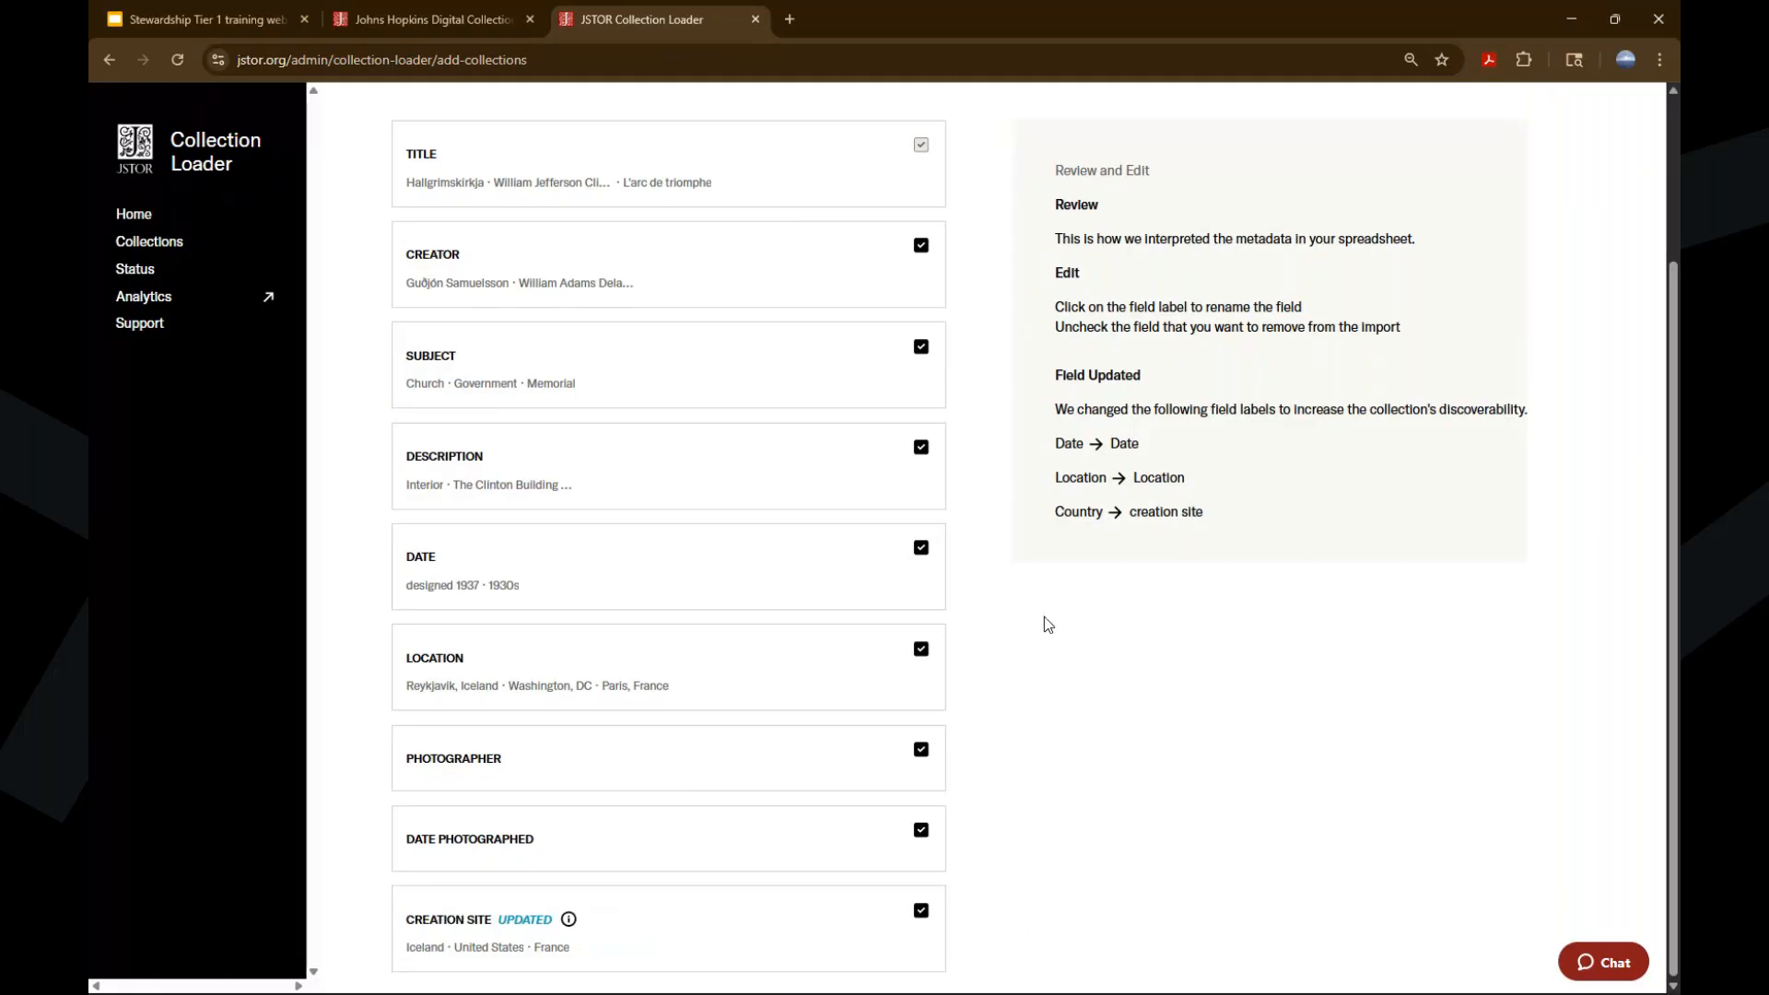
{"action": "scroll", "coordinate": [1045, 619], "scroll_direction": "up", "scroll_amount": 3}
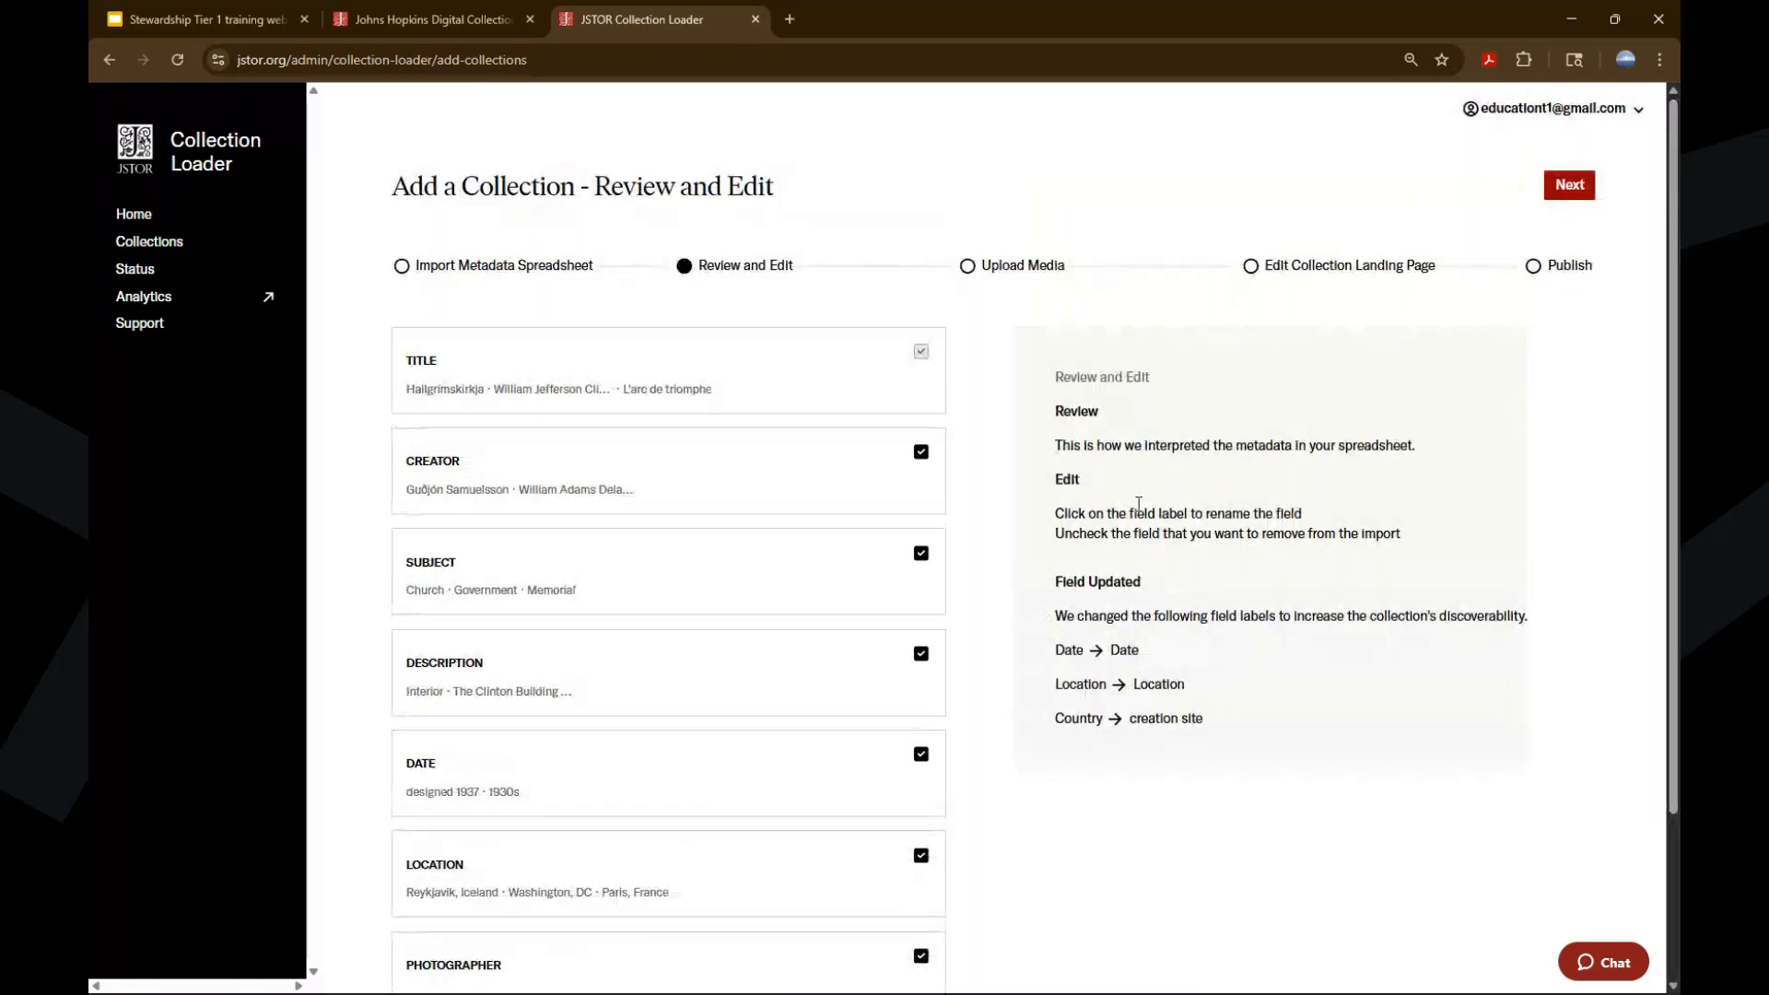
{"action": "left_click", "coordinate": [1574, 188]}
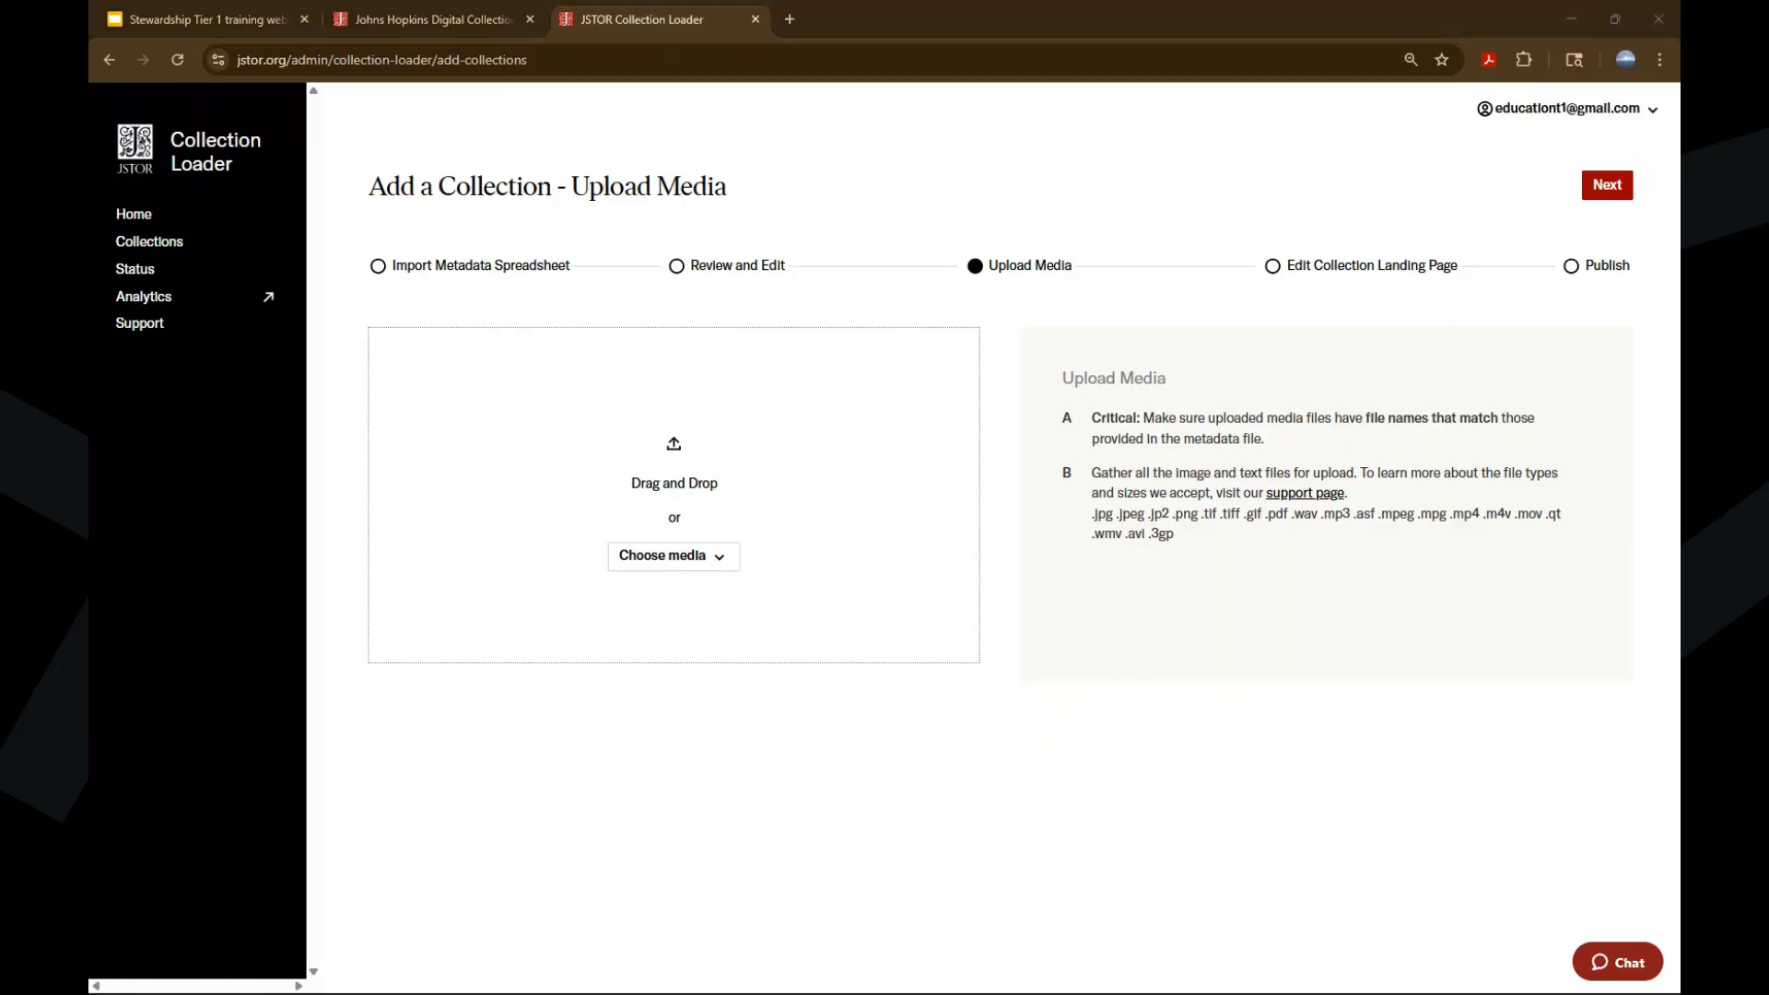
Switch to Public Spaces data.xlsx in Excel, examine the file extensions in the Filename column, especially ravinia.MOV, and return to the Collection Loader
{"action": "left_click_drag", "start_coordinate": [0, 217], "coordinate": [1227, 148]}
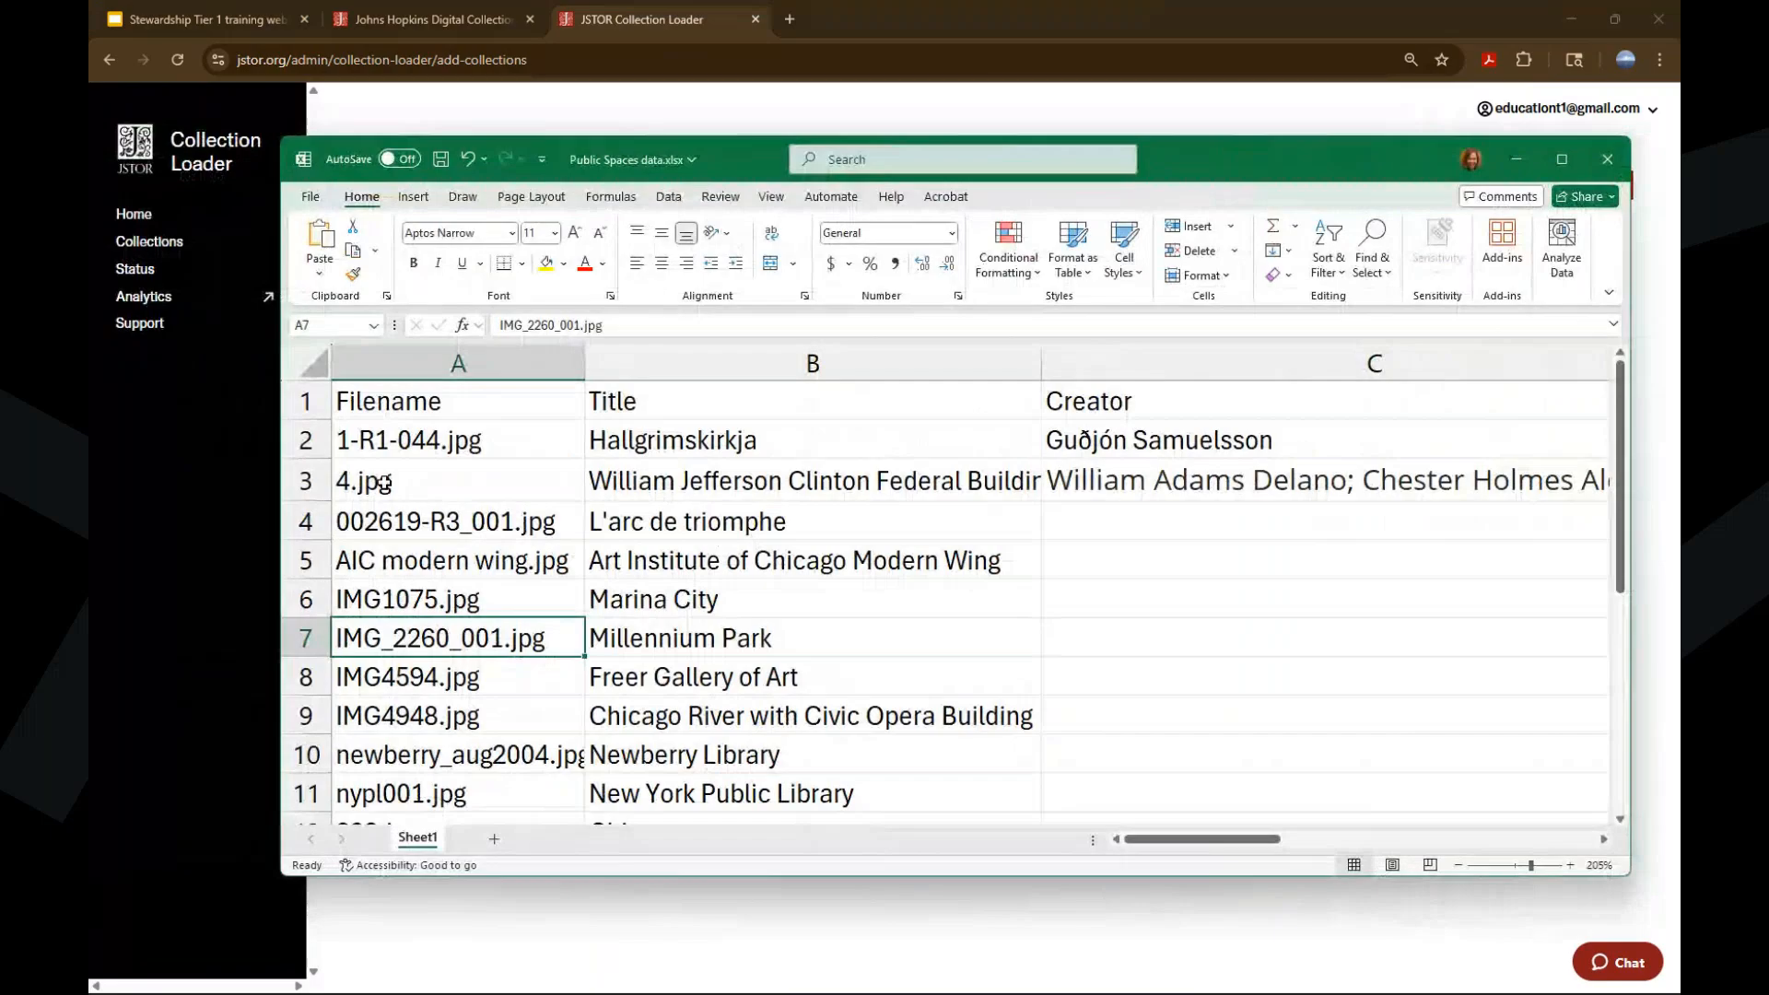
{"action": "scroll", "coordinate": [509, 489], "scroll_direction": "down", "scroll_amount": 2}
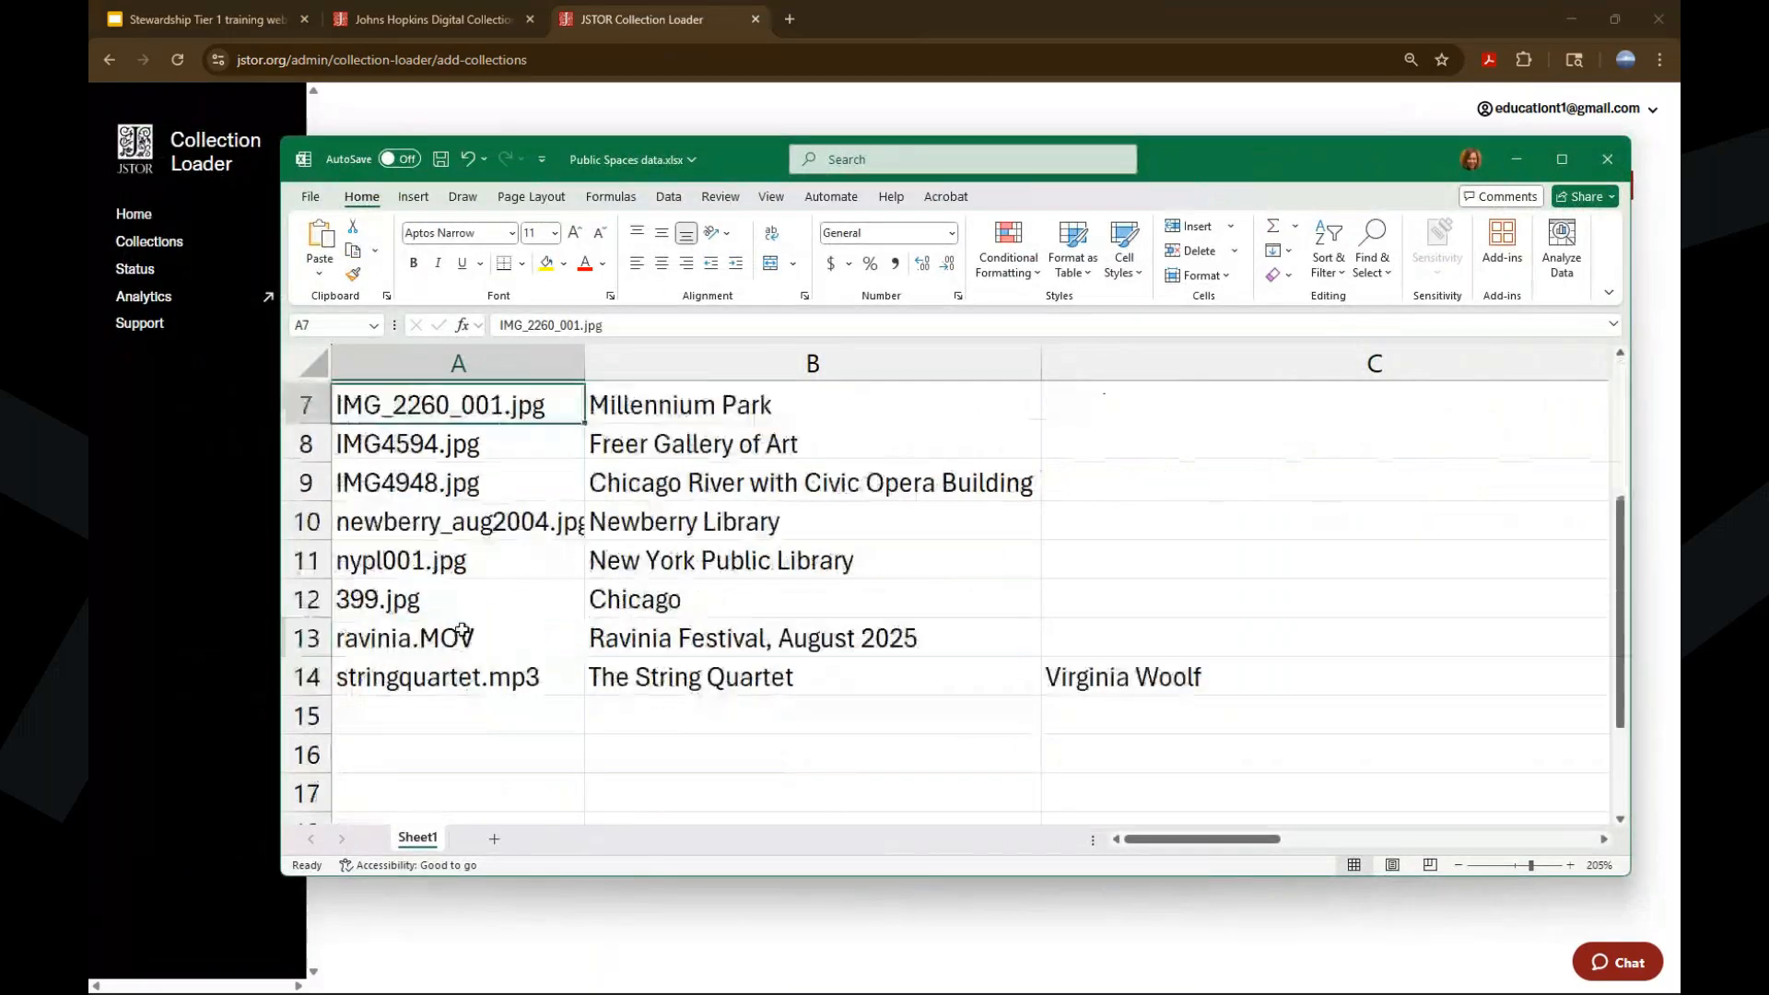
{"action": "left_click", "coordinate": [416, 643]}
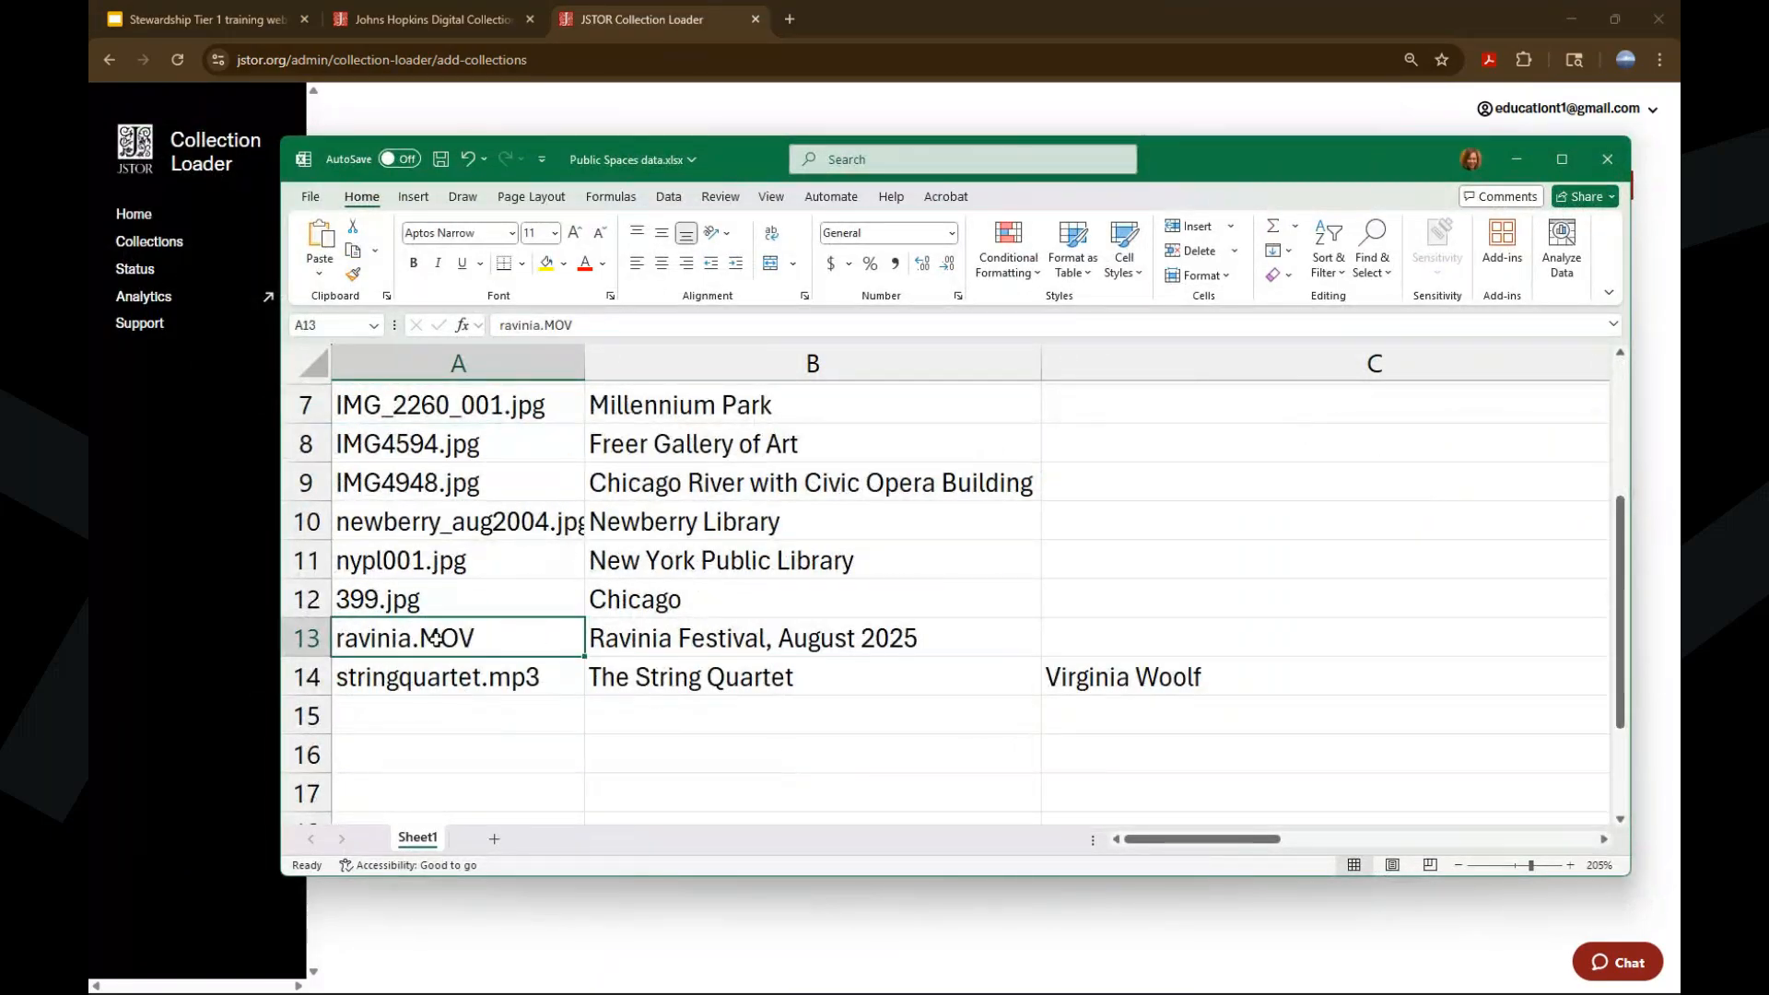
{"action": "double_click", "coordinate": [437, 639]}
{"action": "double_click", "coordinate": [436, 638]}
{"action": "left_click", "coordinate": [438, 643]}
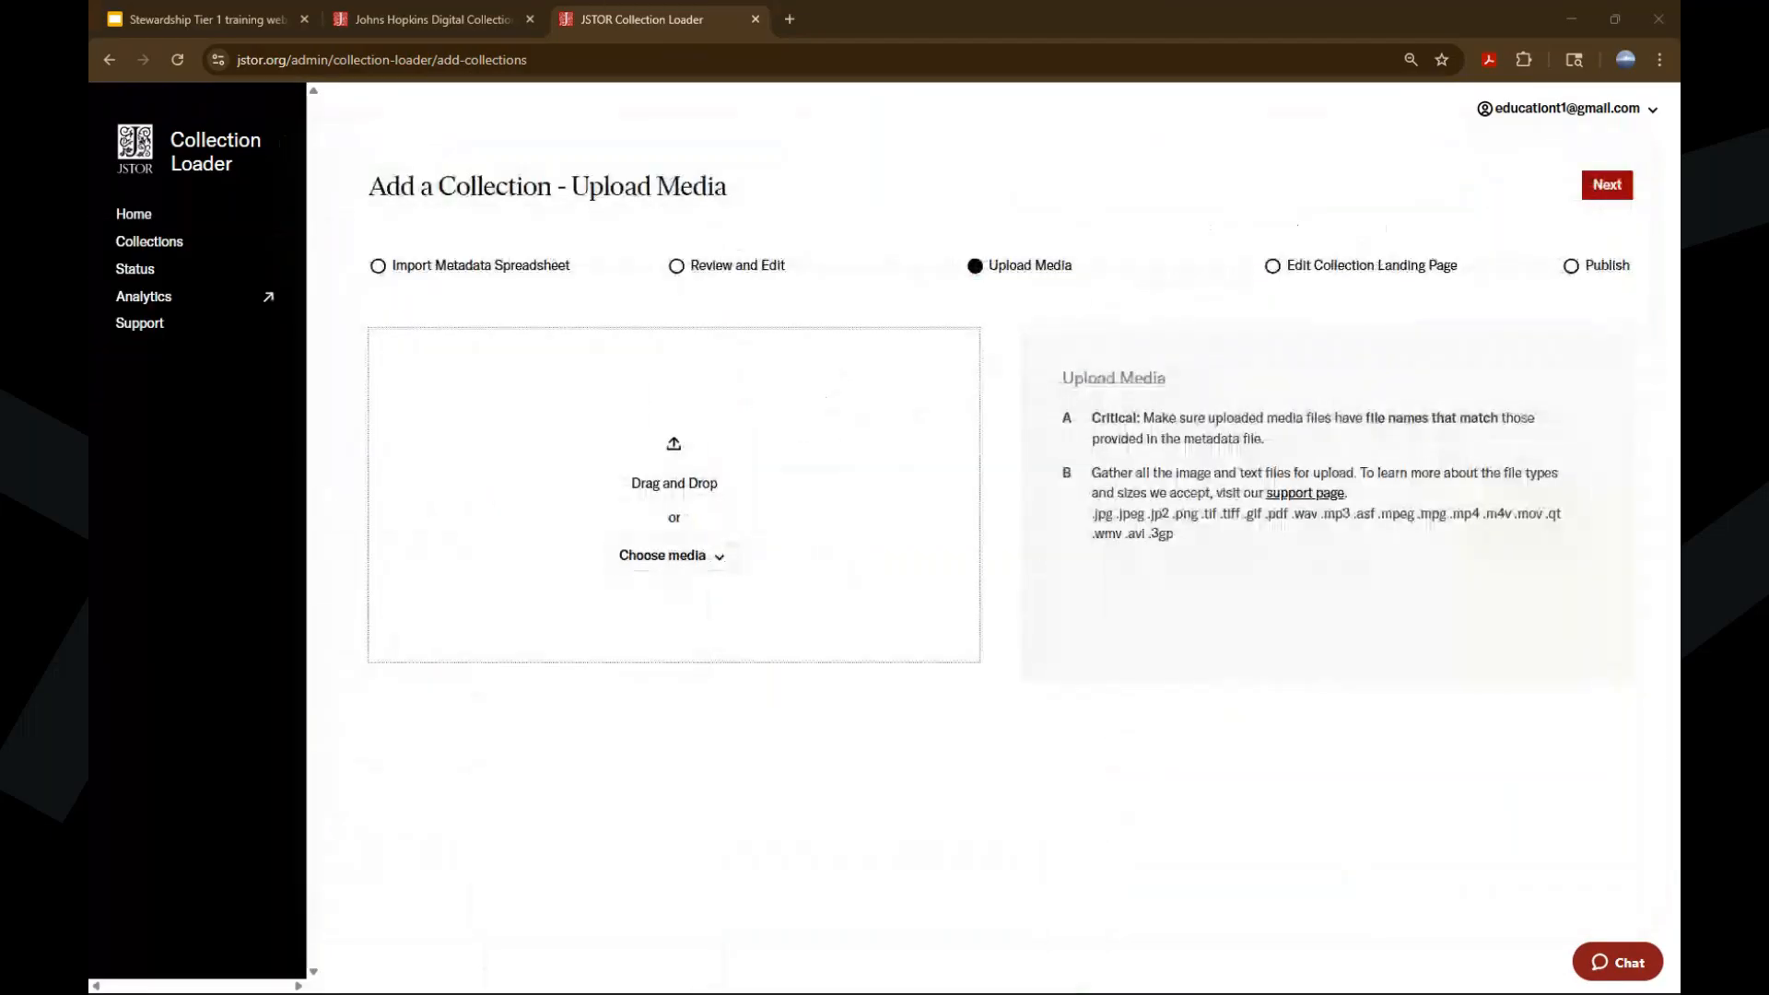
Upload the 16 media files from 1-R1-044.jpg through stringquartet.mp3 and continue to the collection landing page settings
{"action": "left_click", "coordinate": [629, 560]}
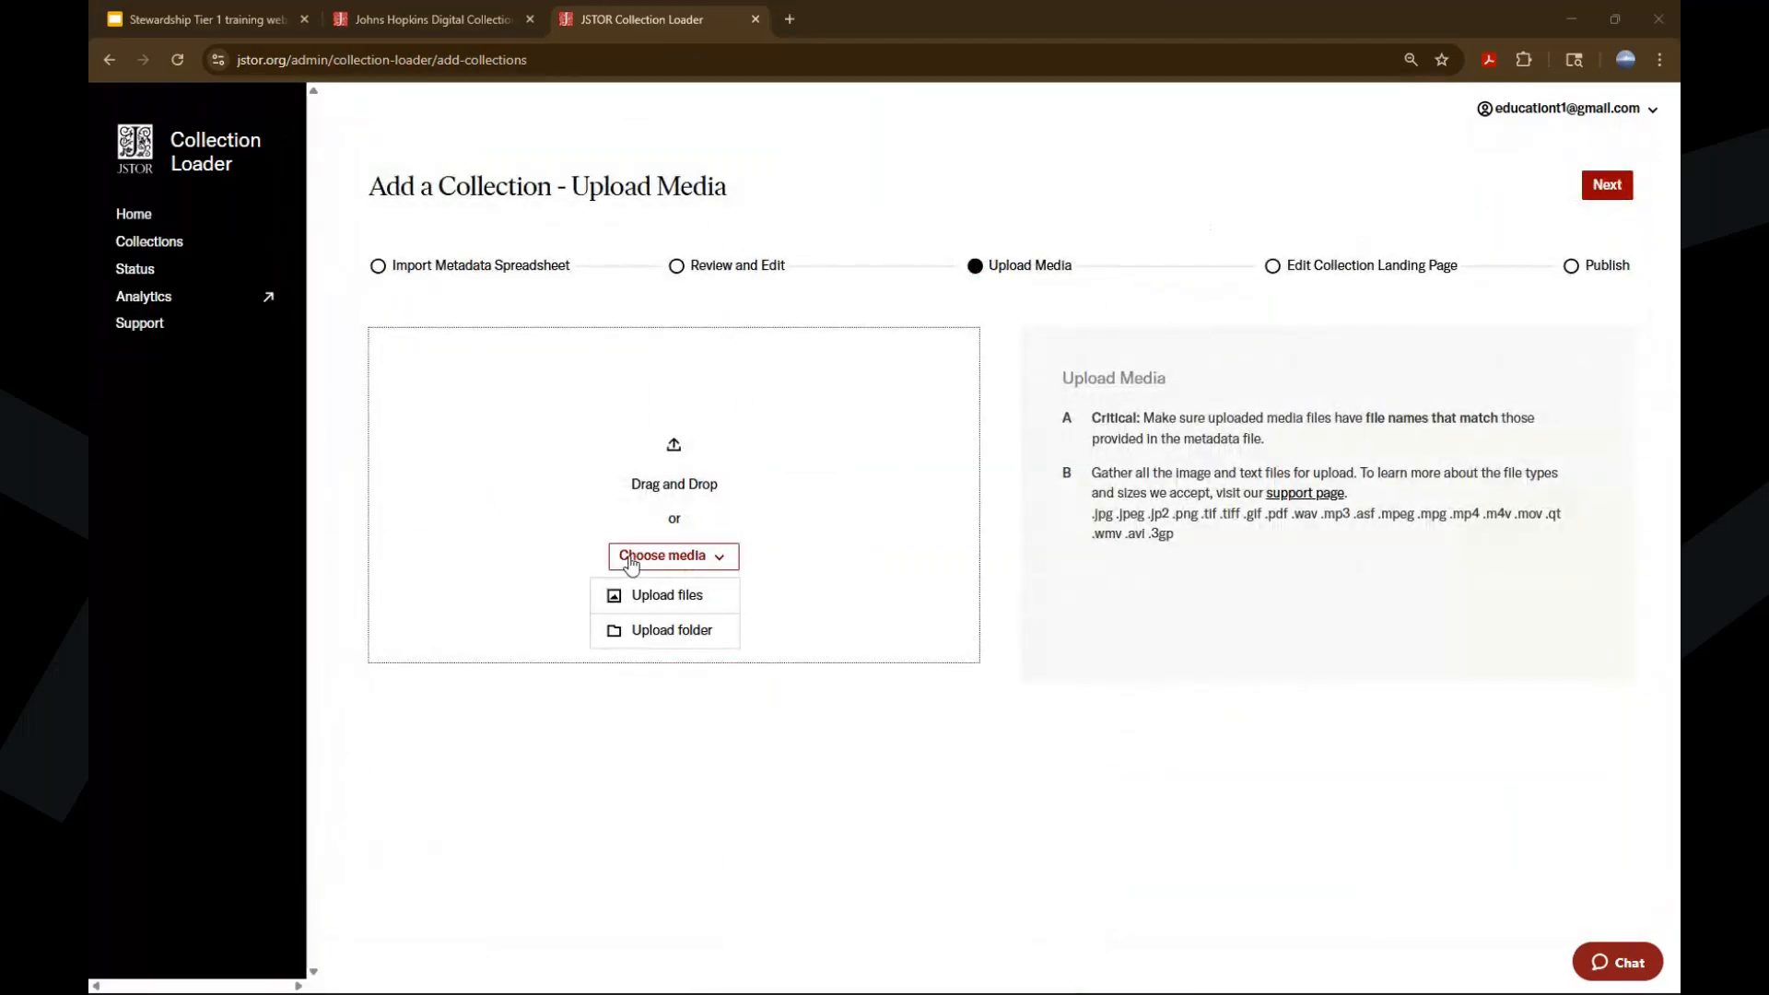
{"action": "left_click", "coordinate": [636, 598]}
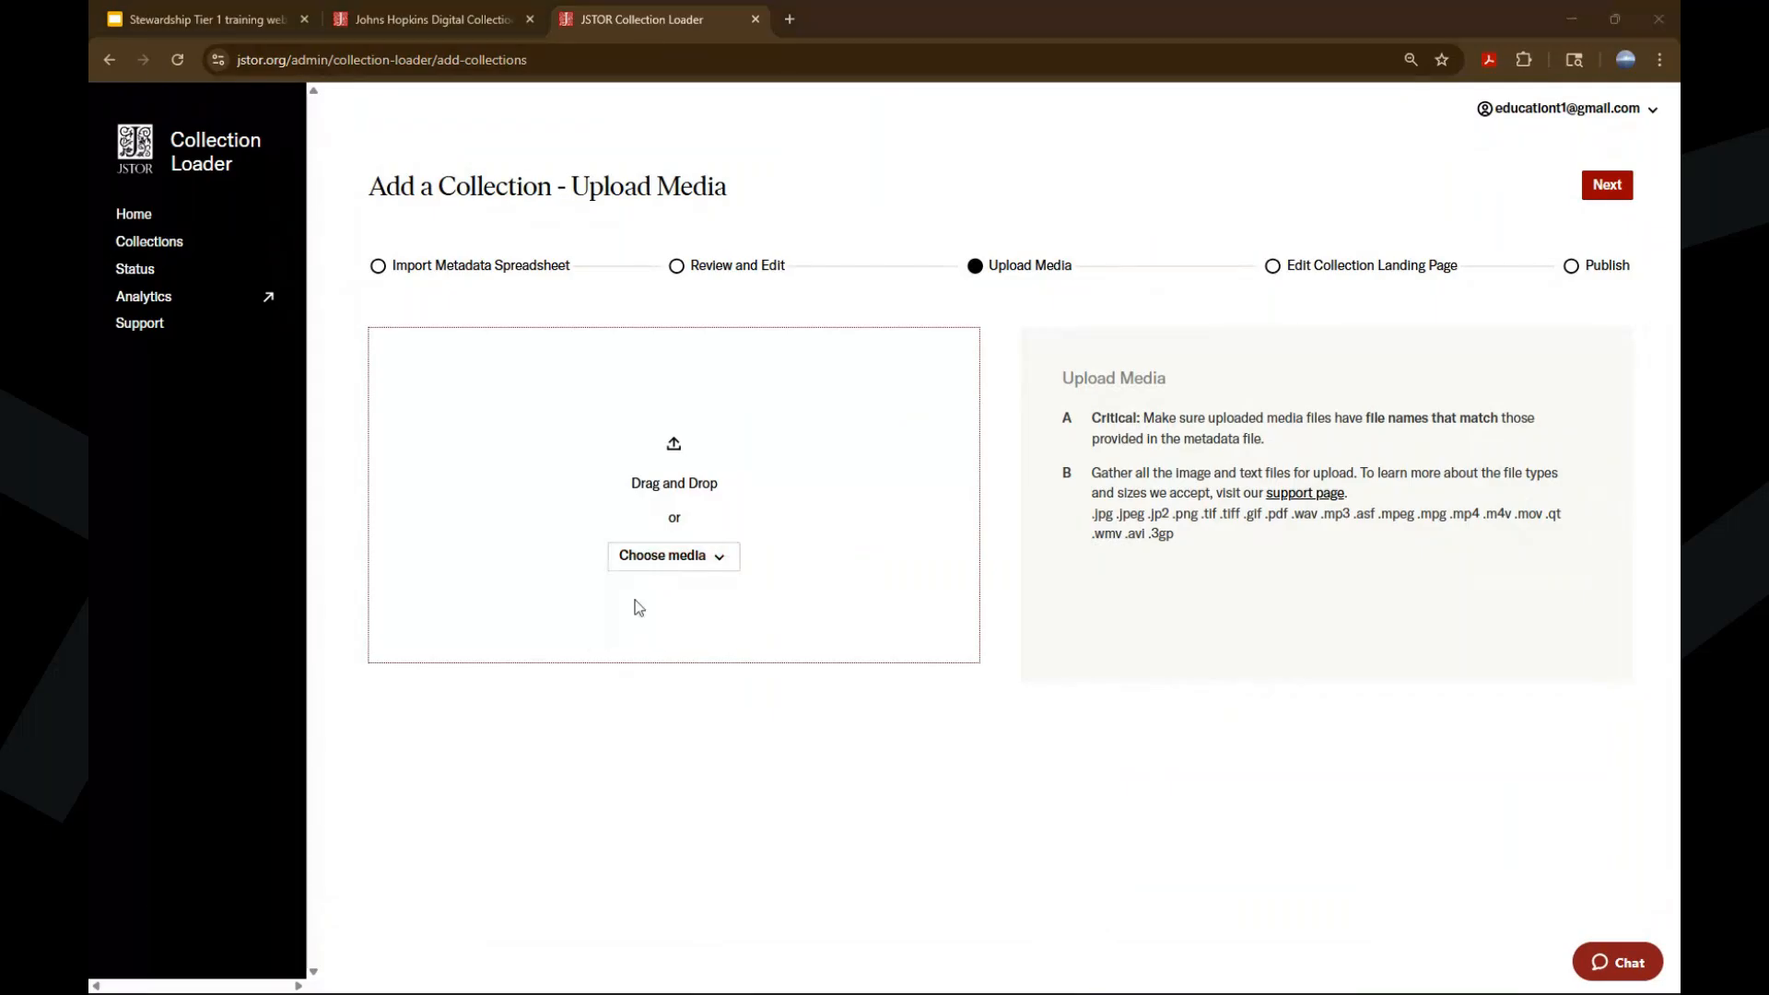
{"action": "left_click", "coordinate": [652, 176]}
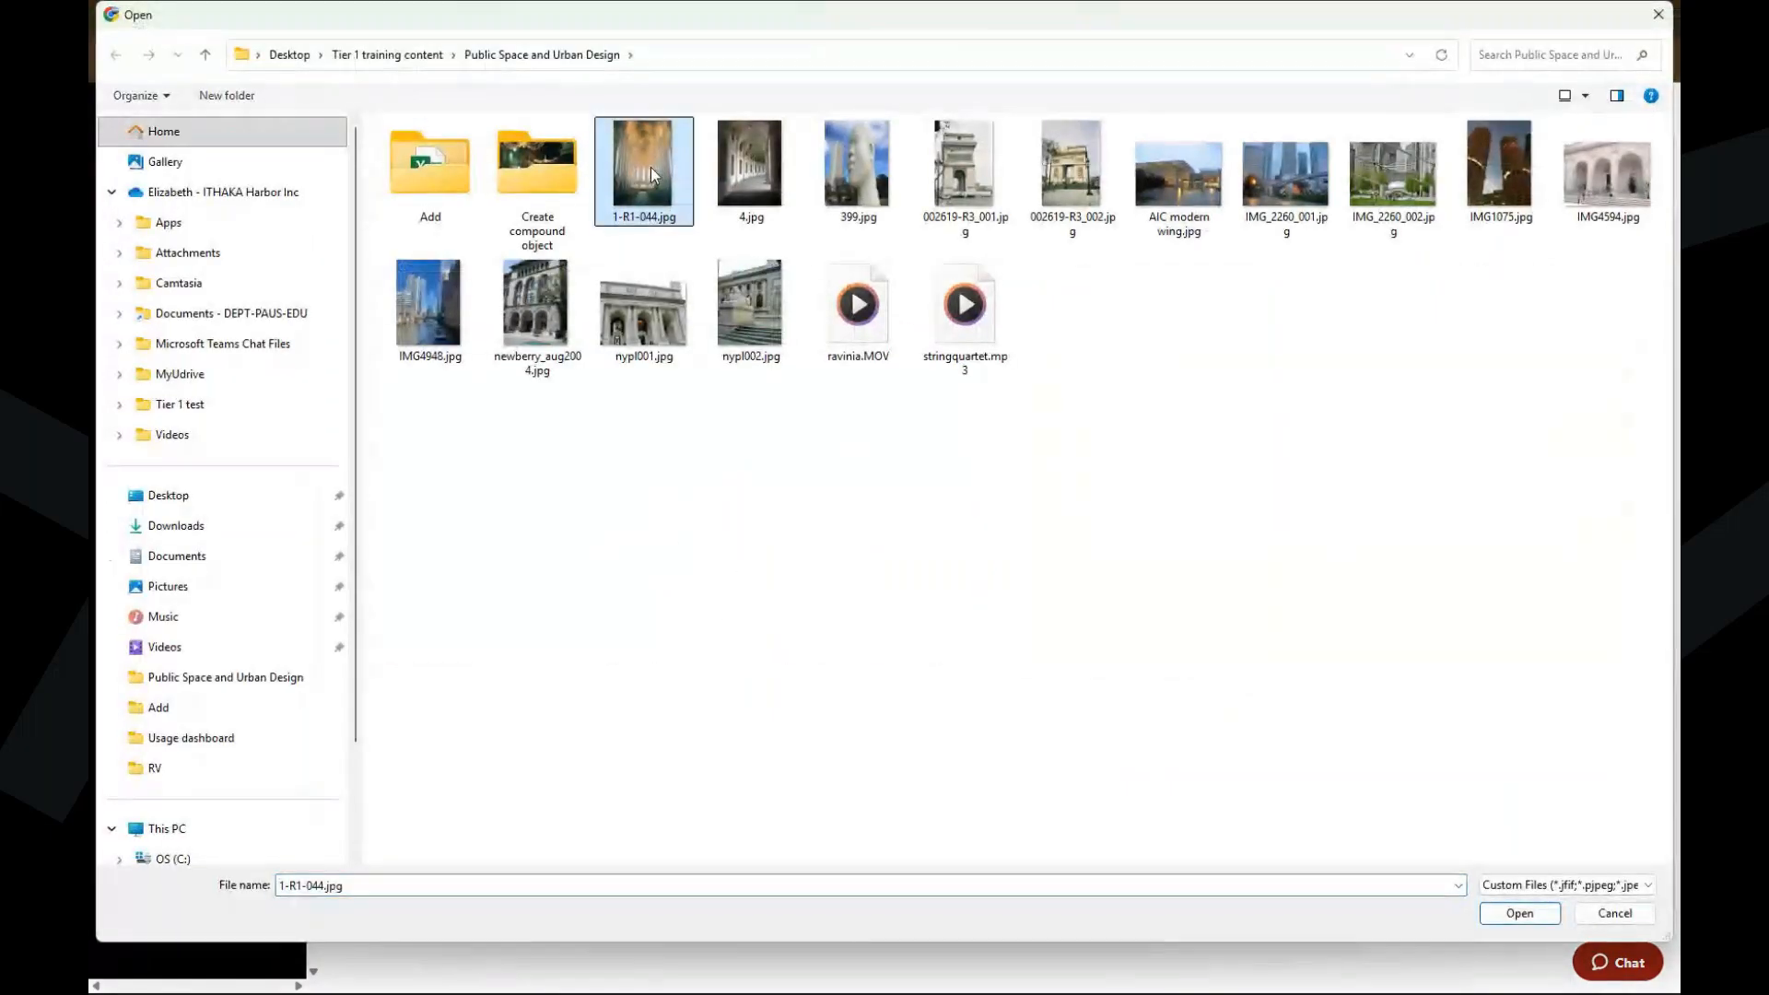
{"action": "left_click", "coordinate": [965, 308], "text": "shift"}
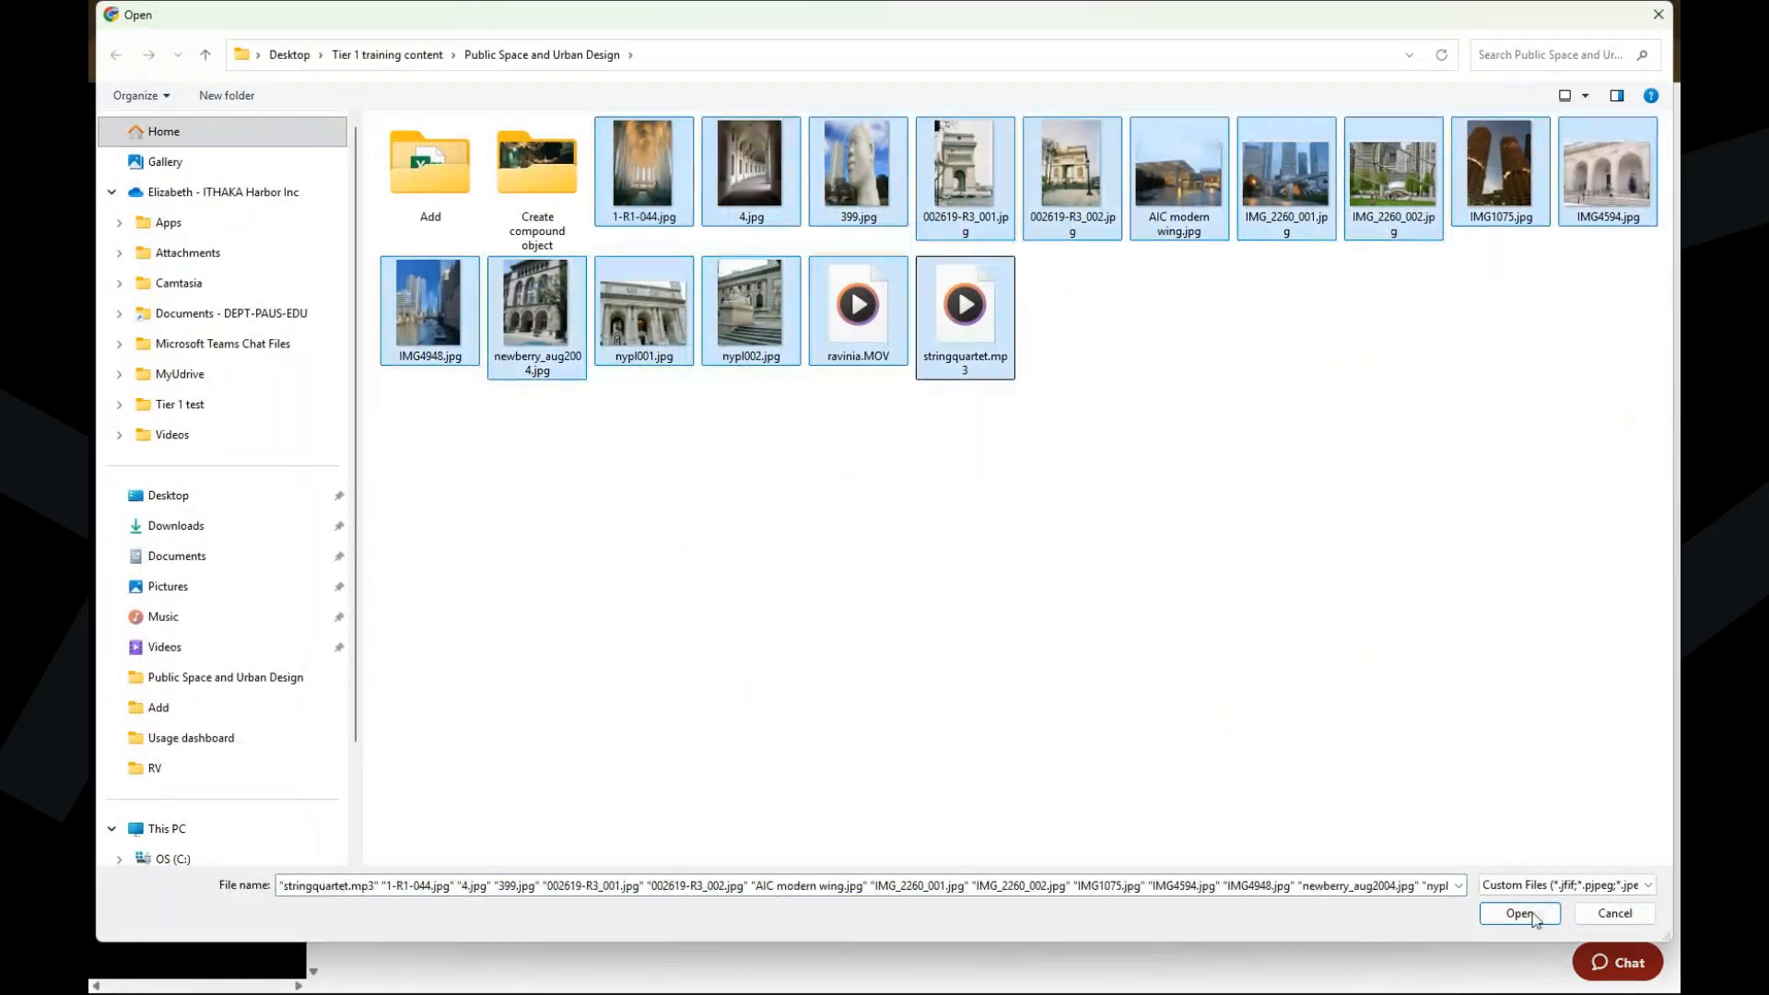
{"action": "left_click", "coordinate": [1525, 914]}
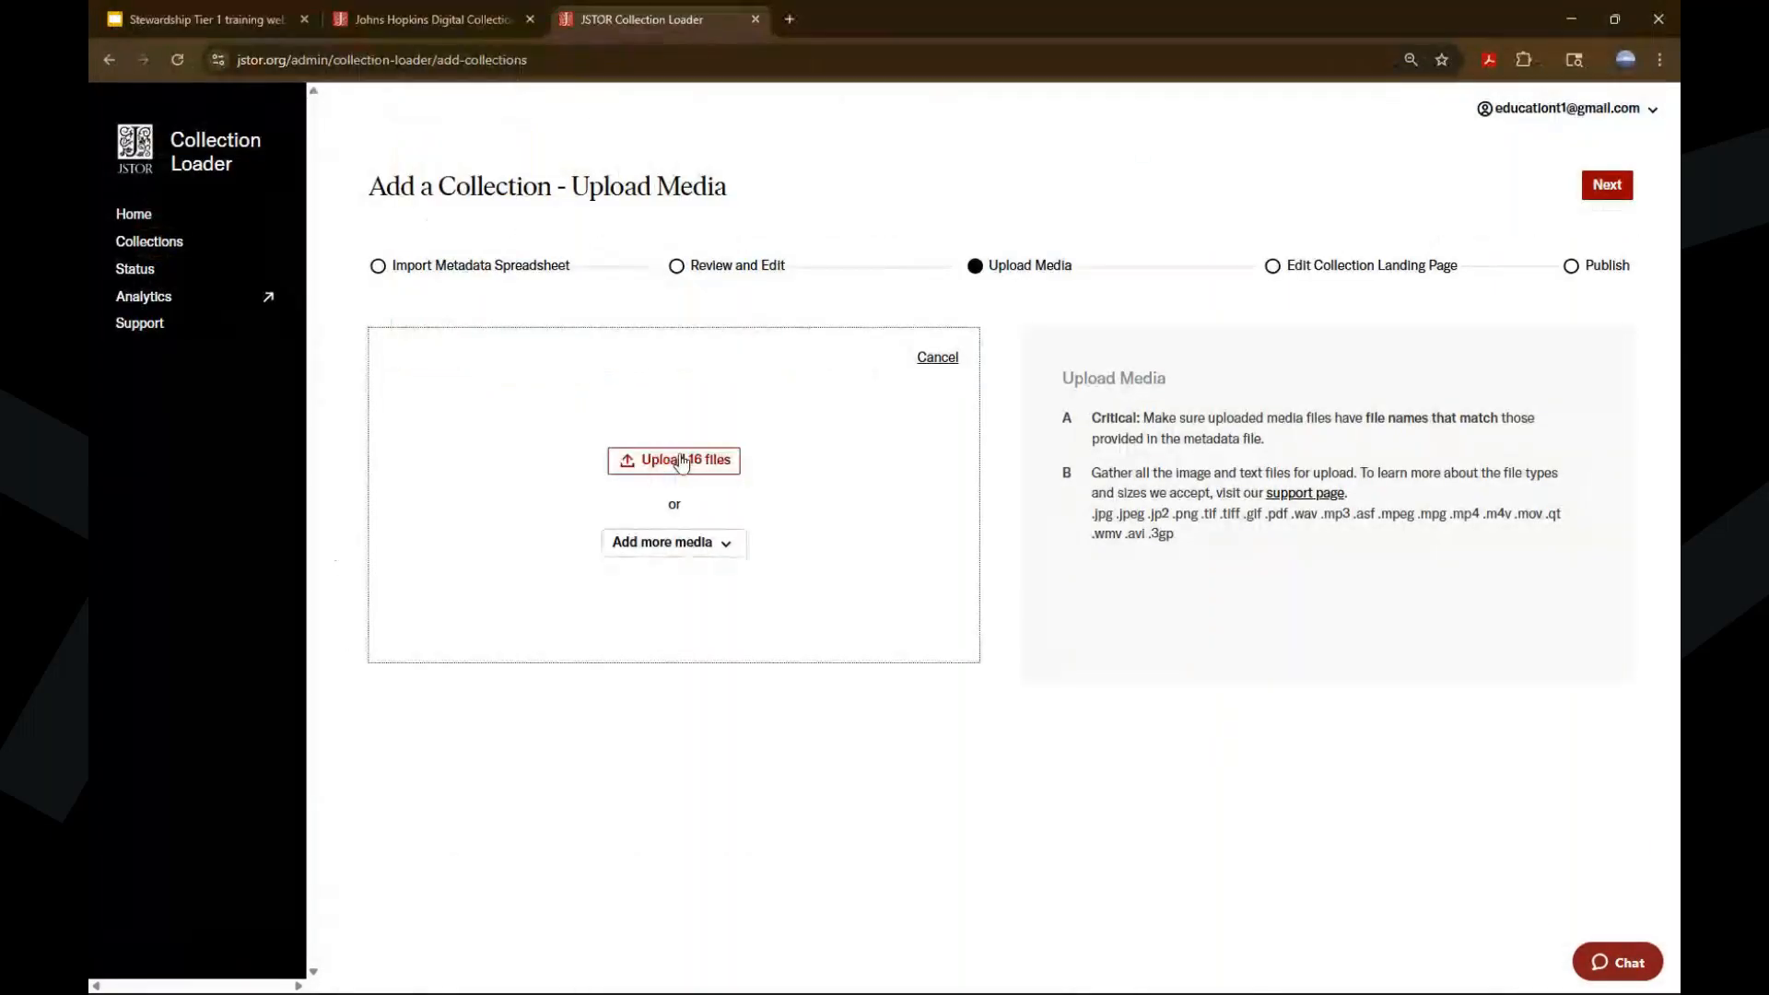
{"action": "left_click", "coordinate": [680, 461]}
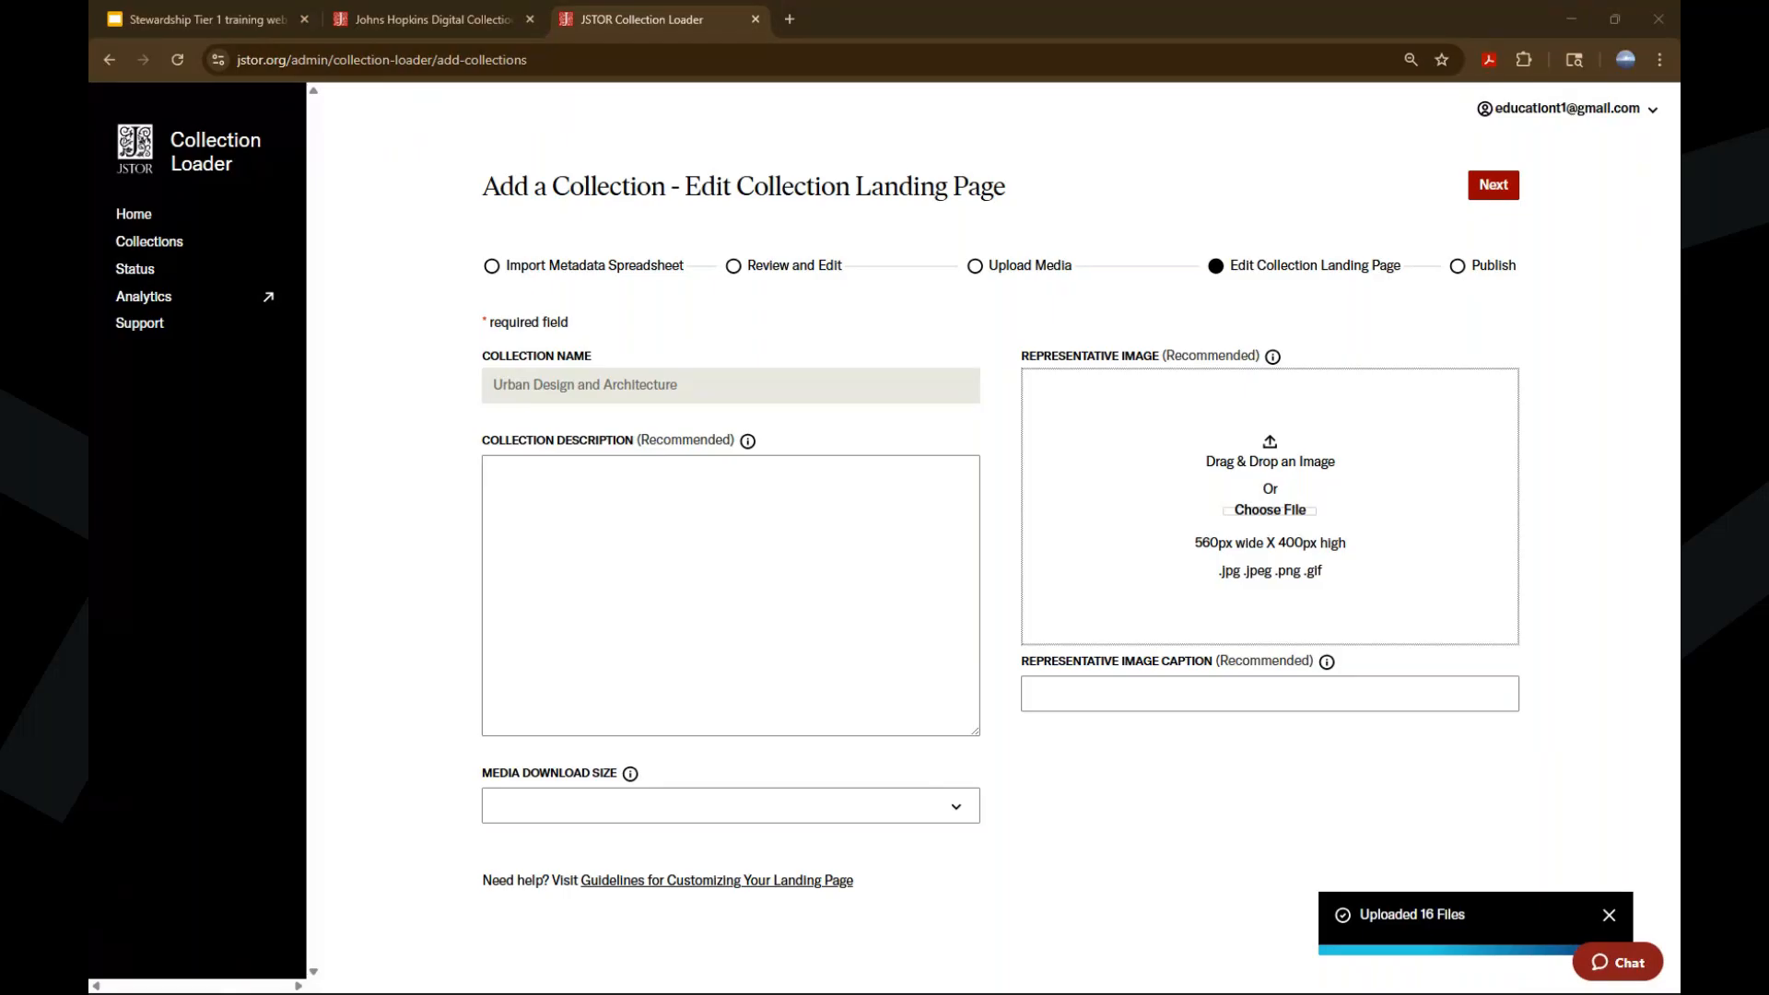
View the "Dreyfus Affair" Collection page in Johns Hopkins Digital Collections as a landing page example, and return to the Collection Loader
{"action": "left_click", "coordinate": [362, 24]}
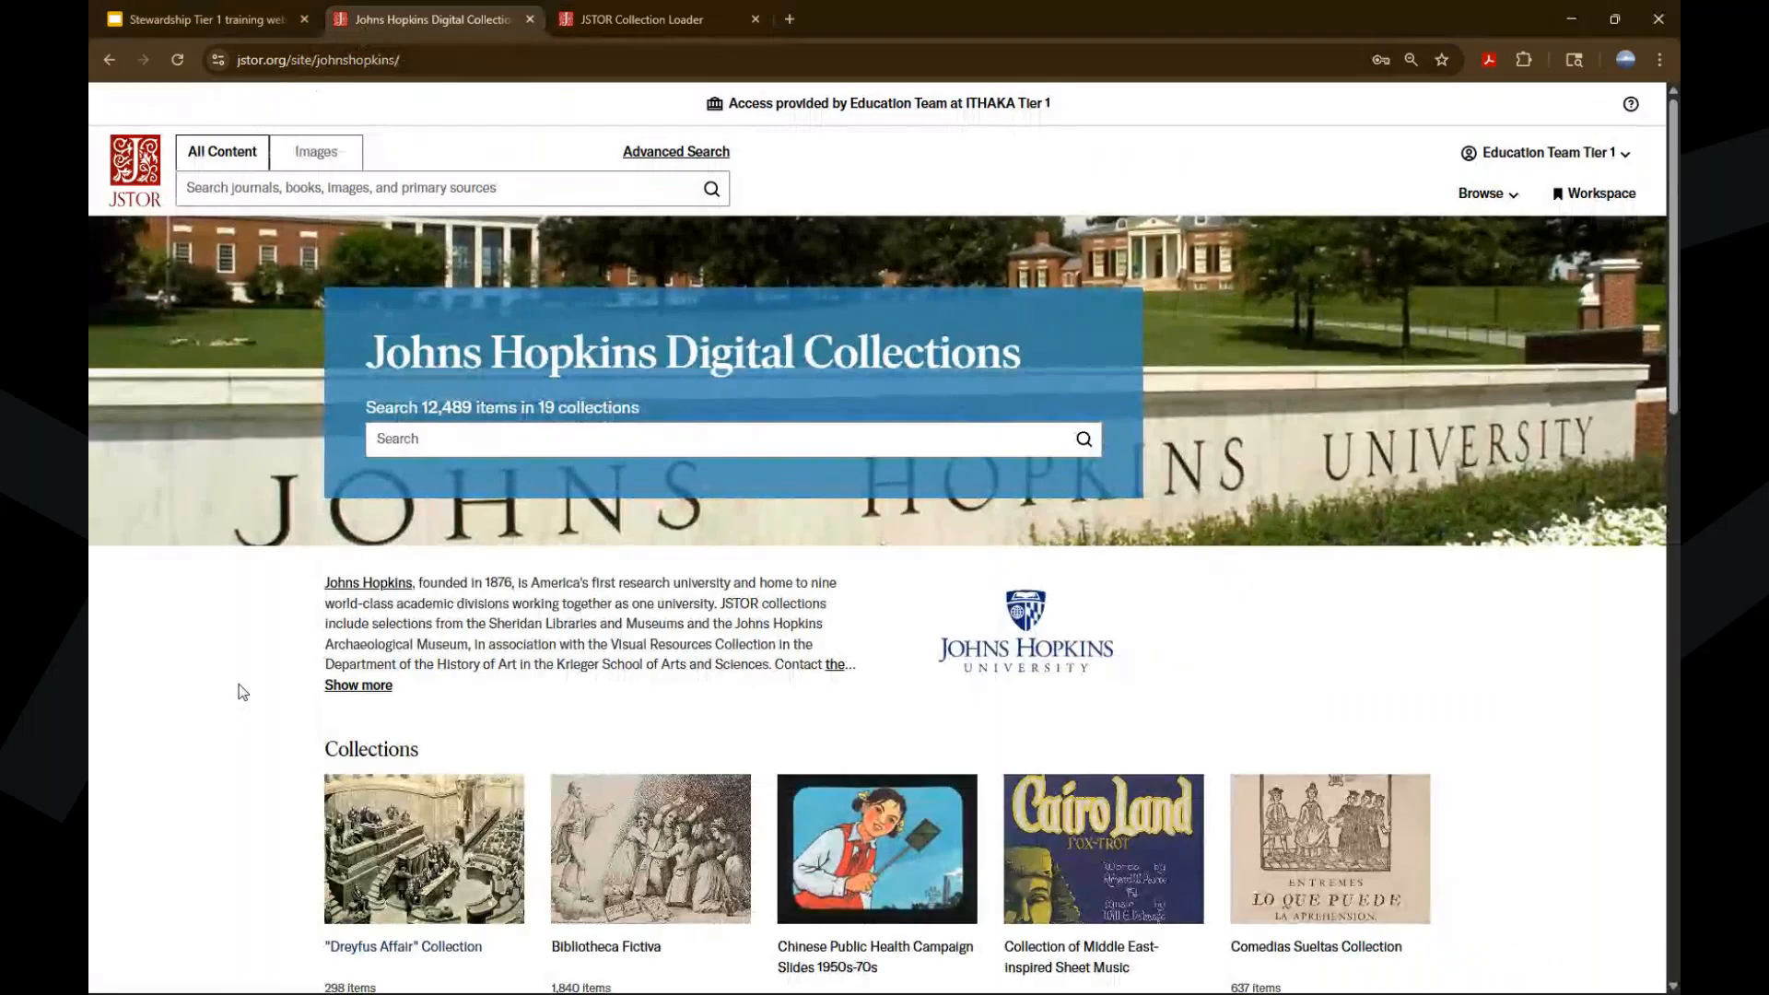
{"action": "scroll", "coordinate": [241, 692], "scroll_direction": "down", "scroll_amount": 2}
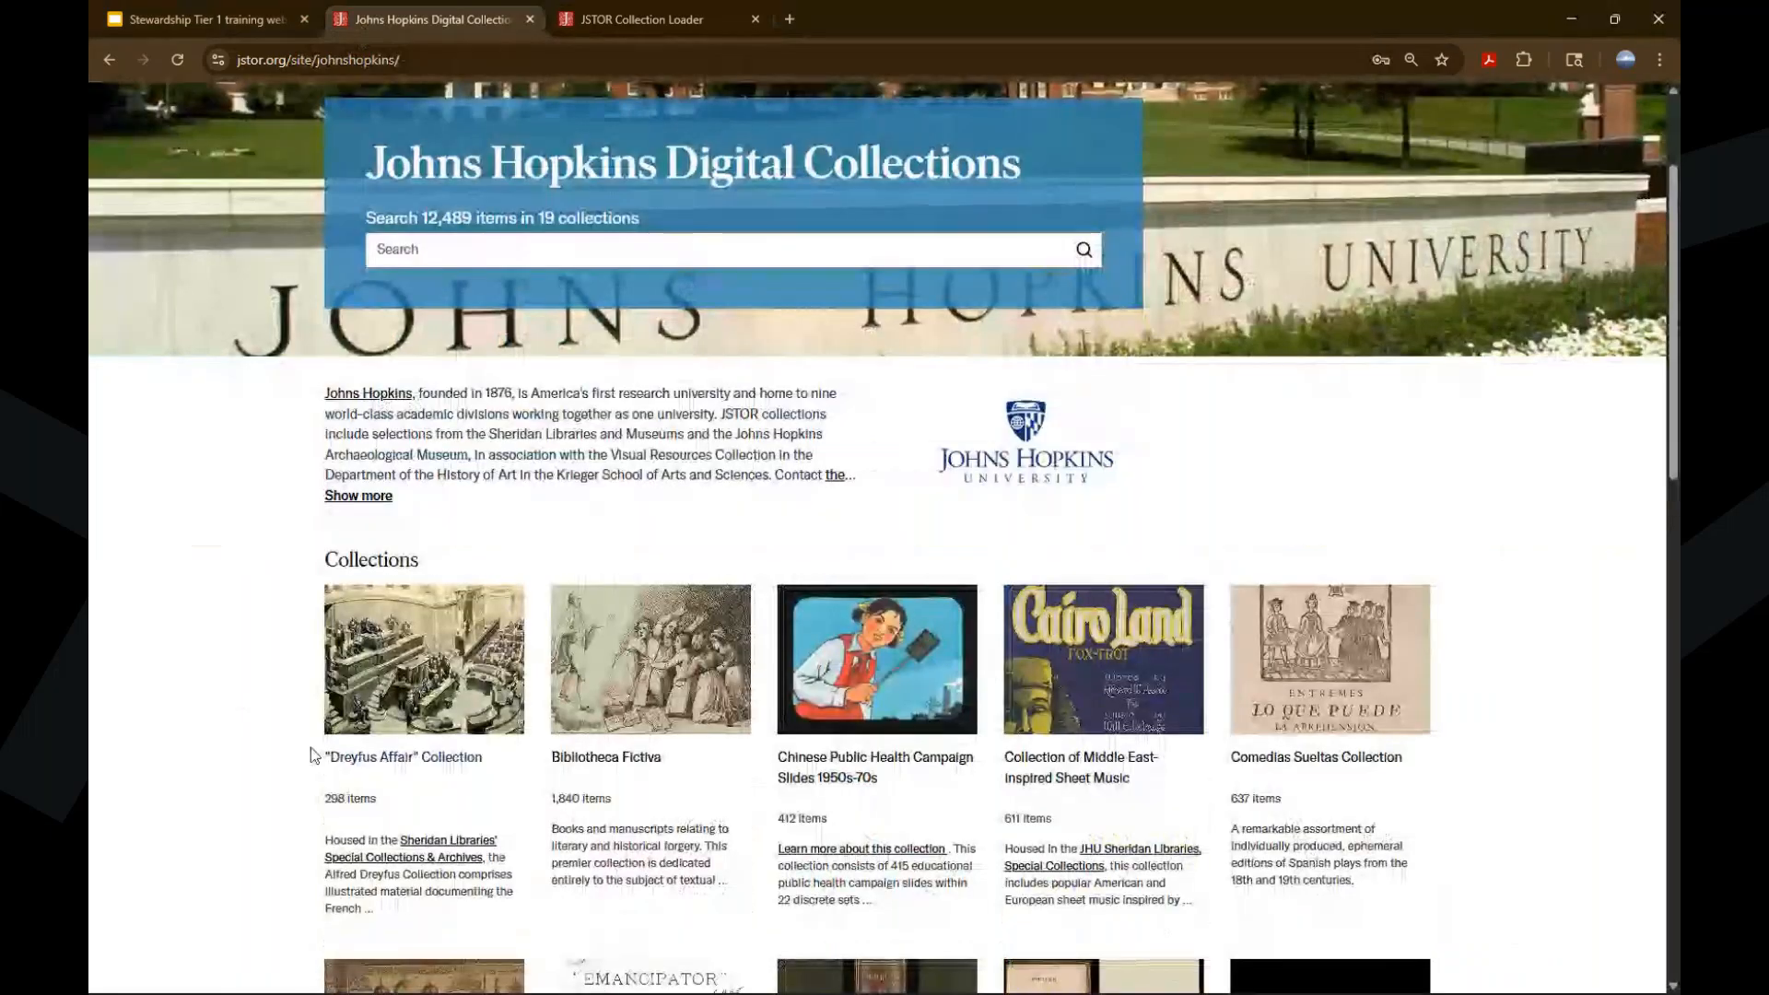
{"action": "left_click", "coordinate": [327, 756]}
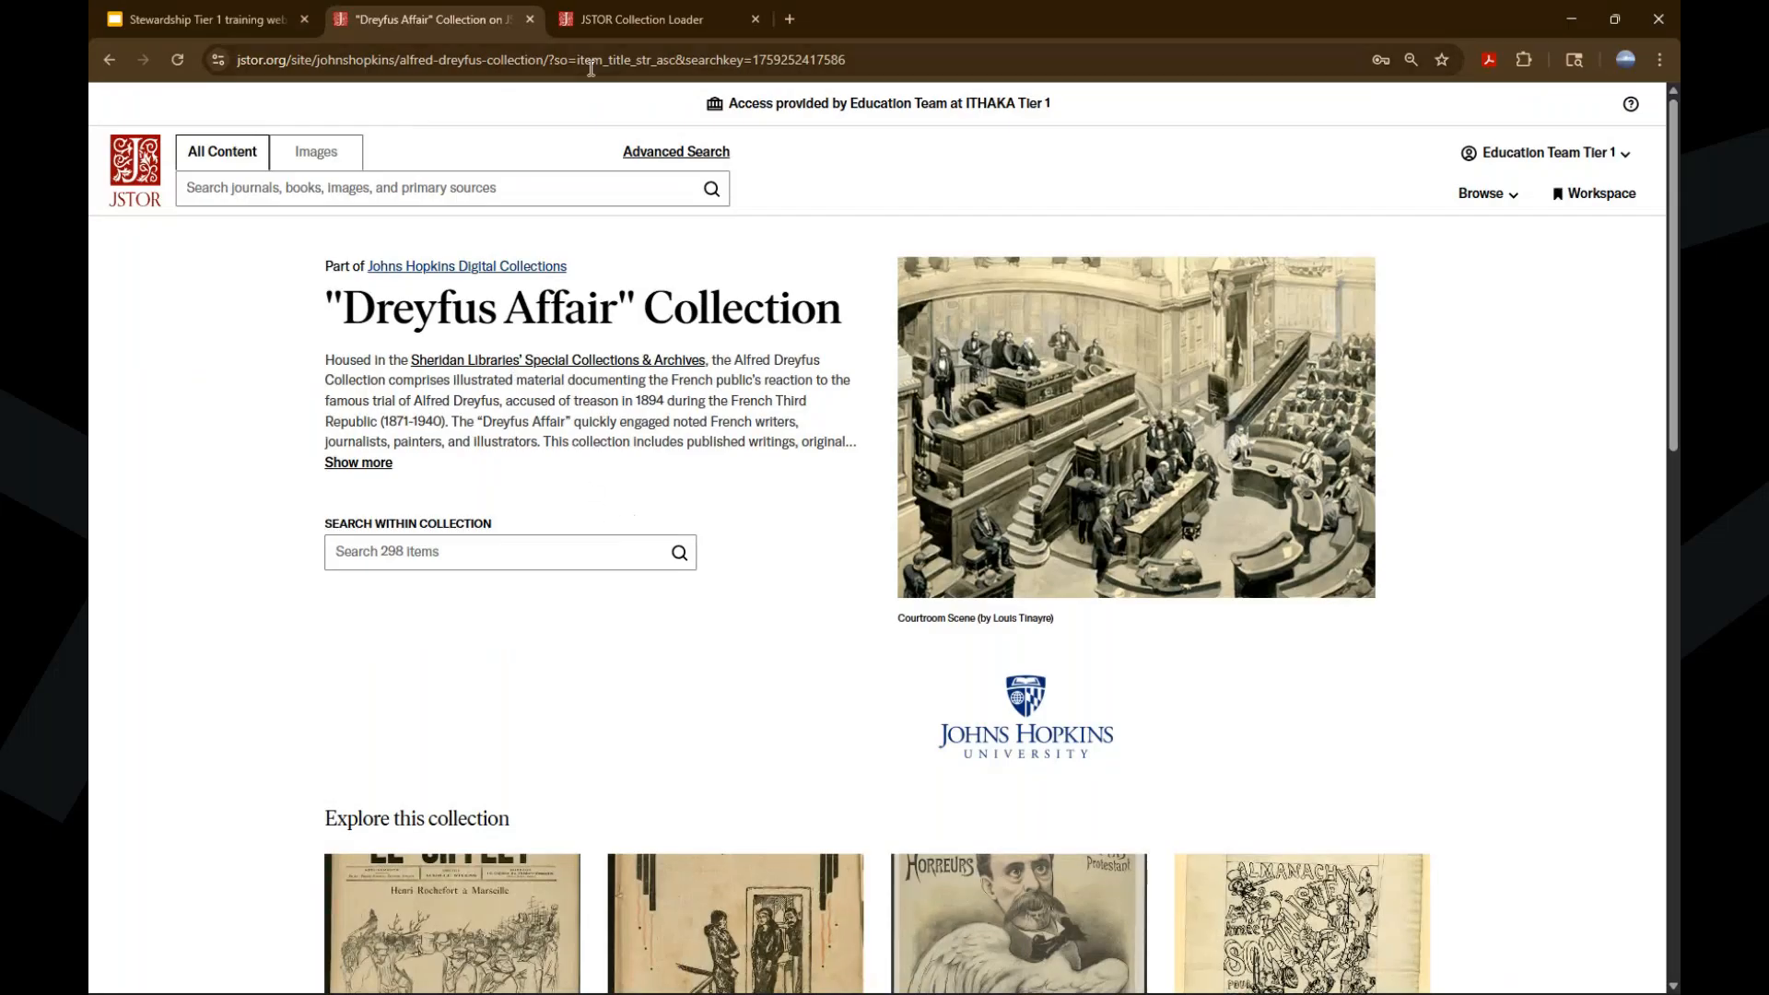
{"action": "left_click", "coordinate": [631, 12]}
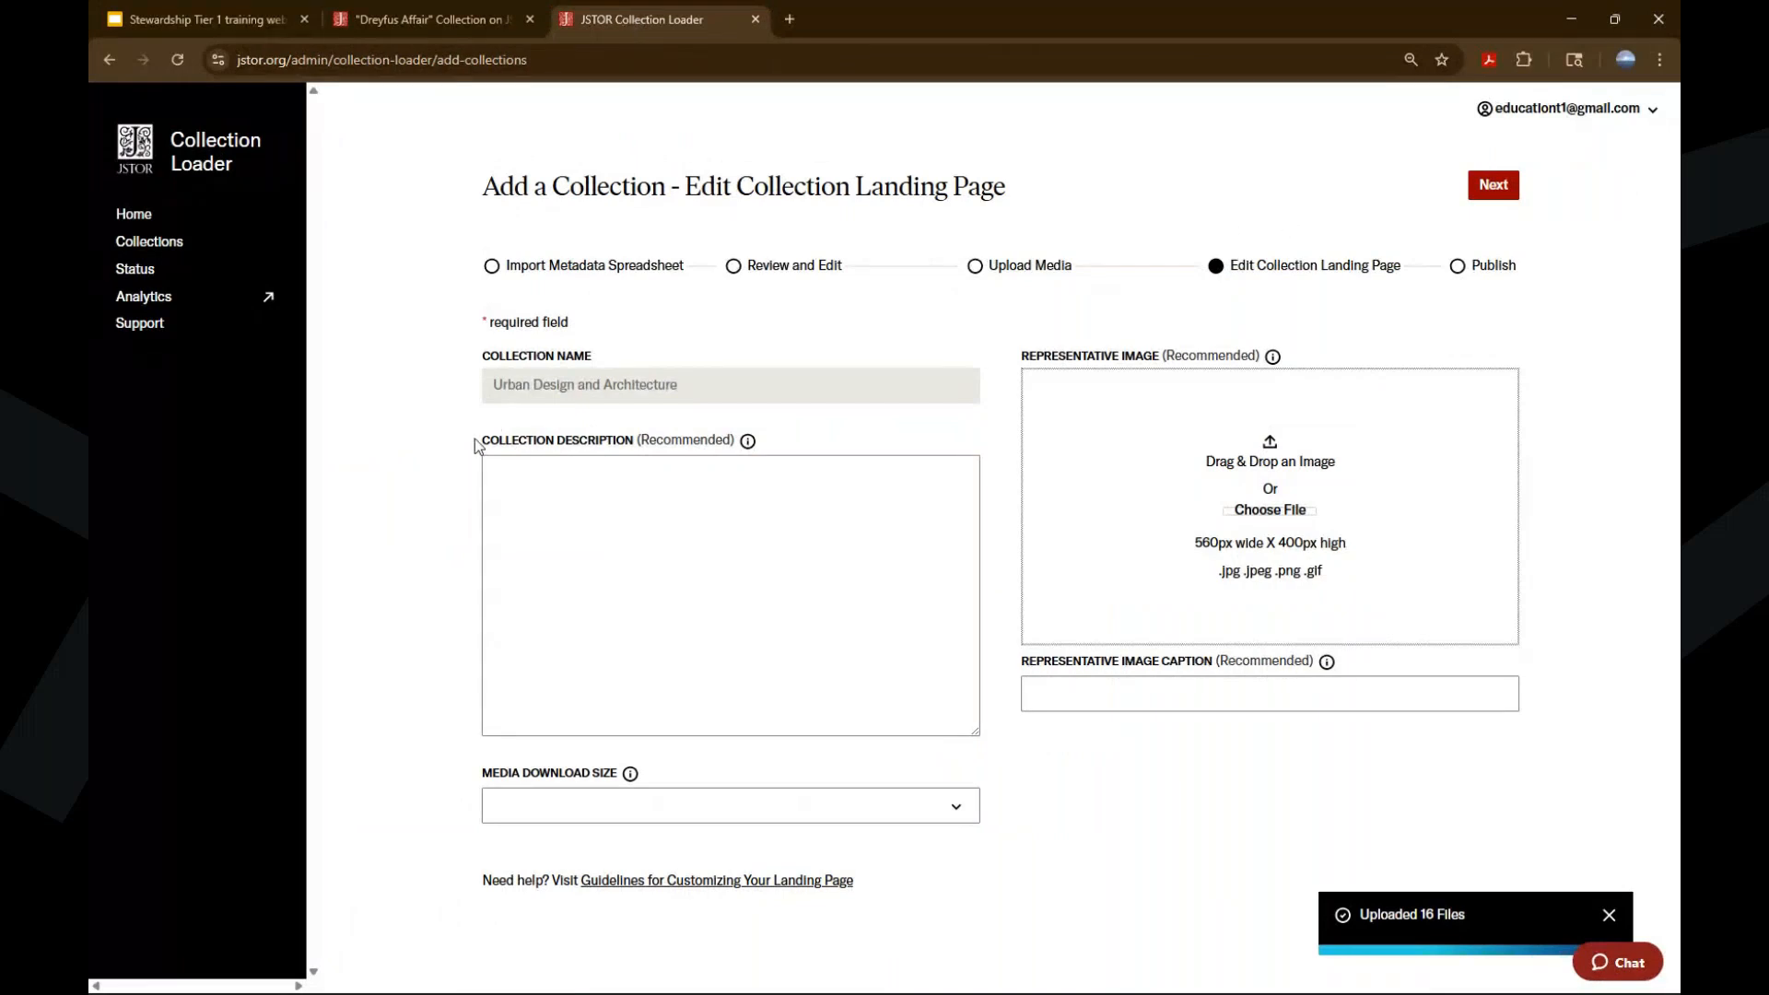
Add IMG_2260_002.jpg as the collection's representative image, leaving the collection description blank
{"action": "left_click", "coordinate": [549, 509]}
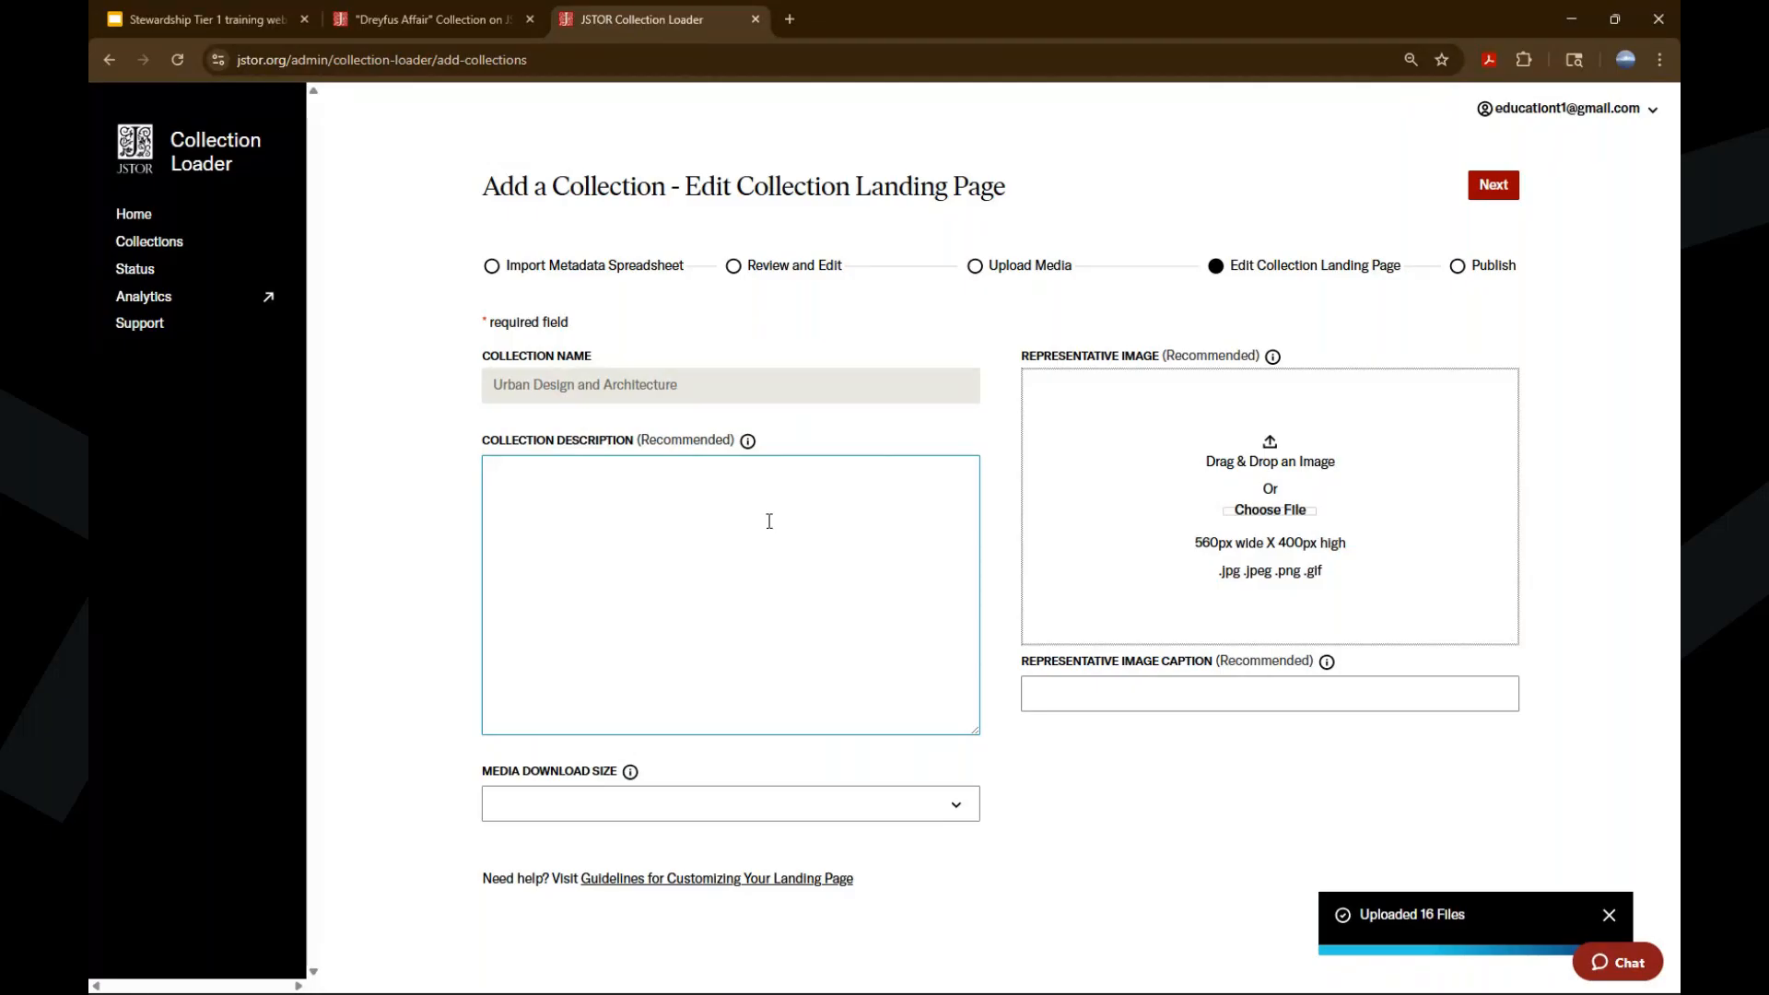
{"action": "left_click", "coordinate": [1249, 509]}
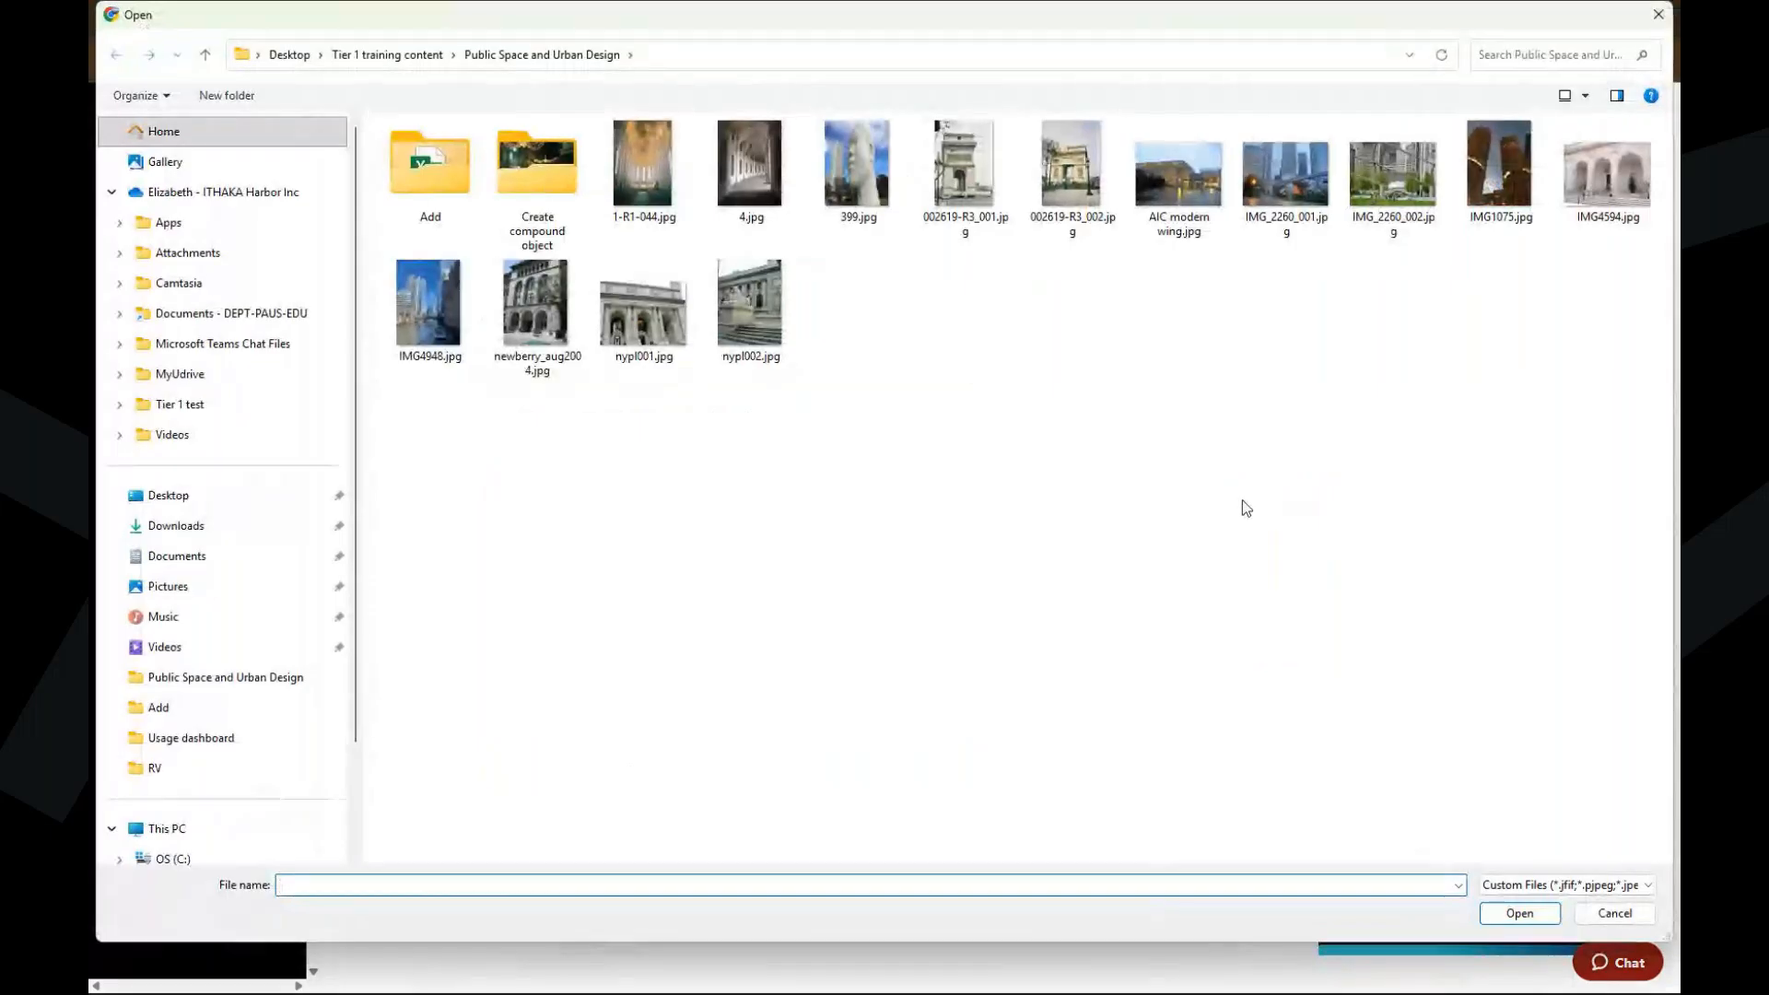
{"action": "left_click", "coordinate": [1379, 205]}
{"action": "left_click", "coordinate": [1516, 921]}
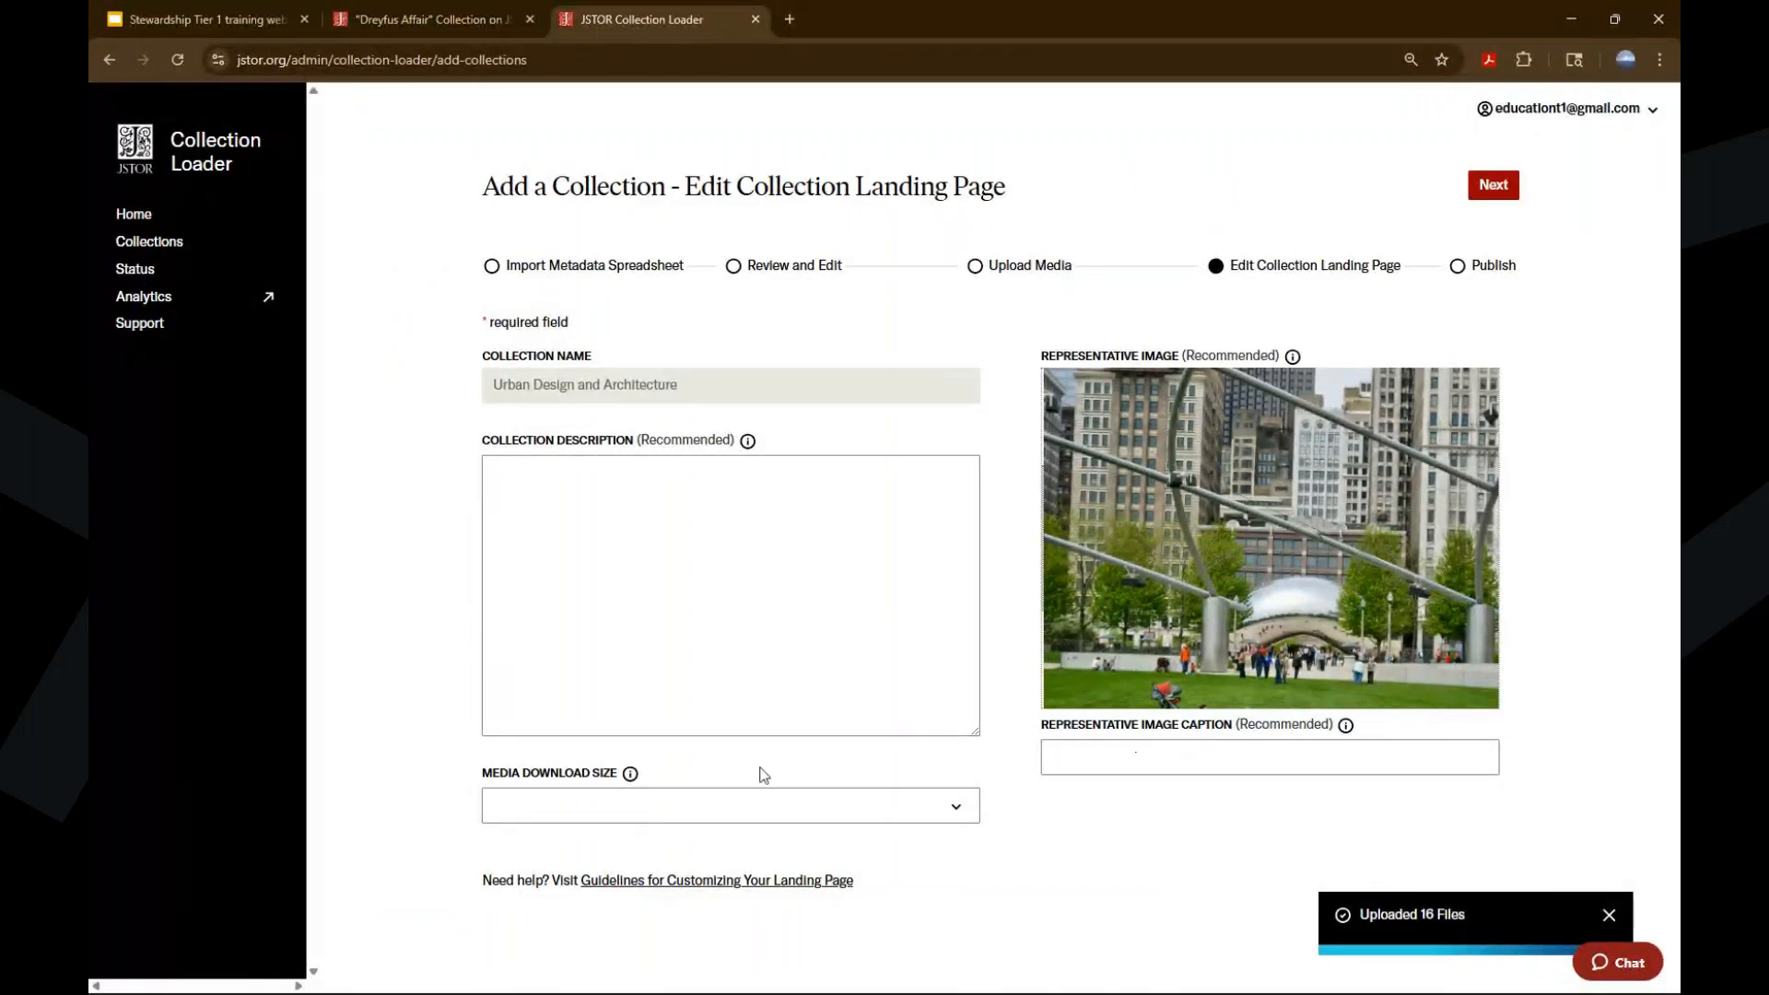
Set the media download size to Maximum download size and continue past the landing page settings to create the collection
{"action": "left_click", "coordinate": [578, 819]}
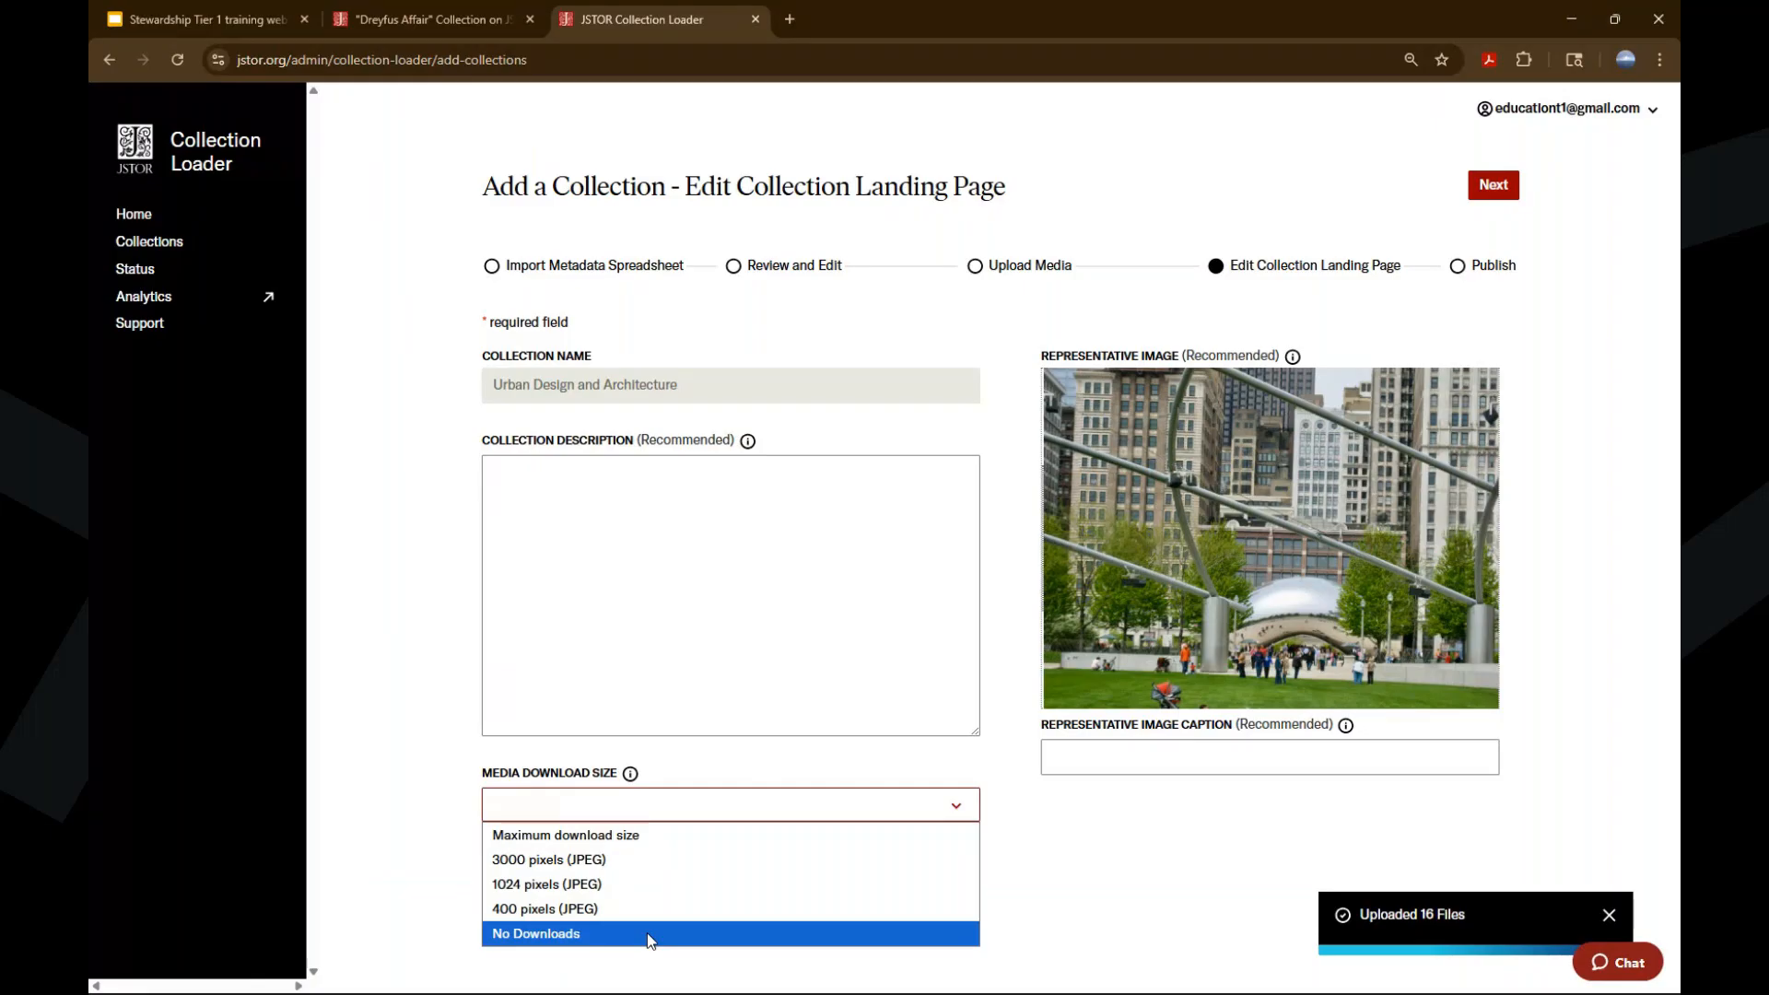
{"action": "left_click", "coordinate": [701, 832]}
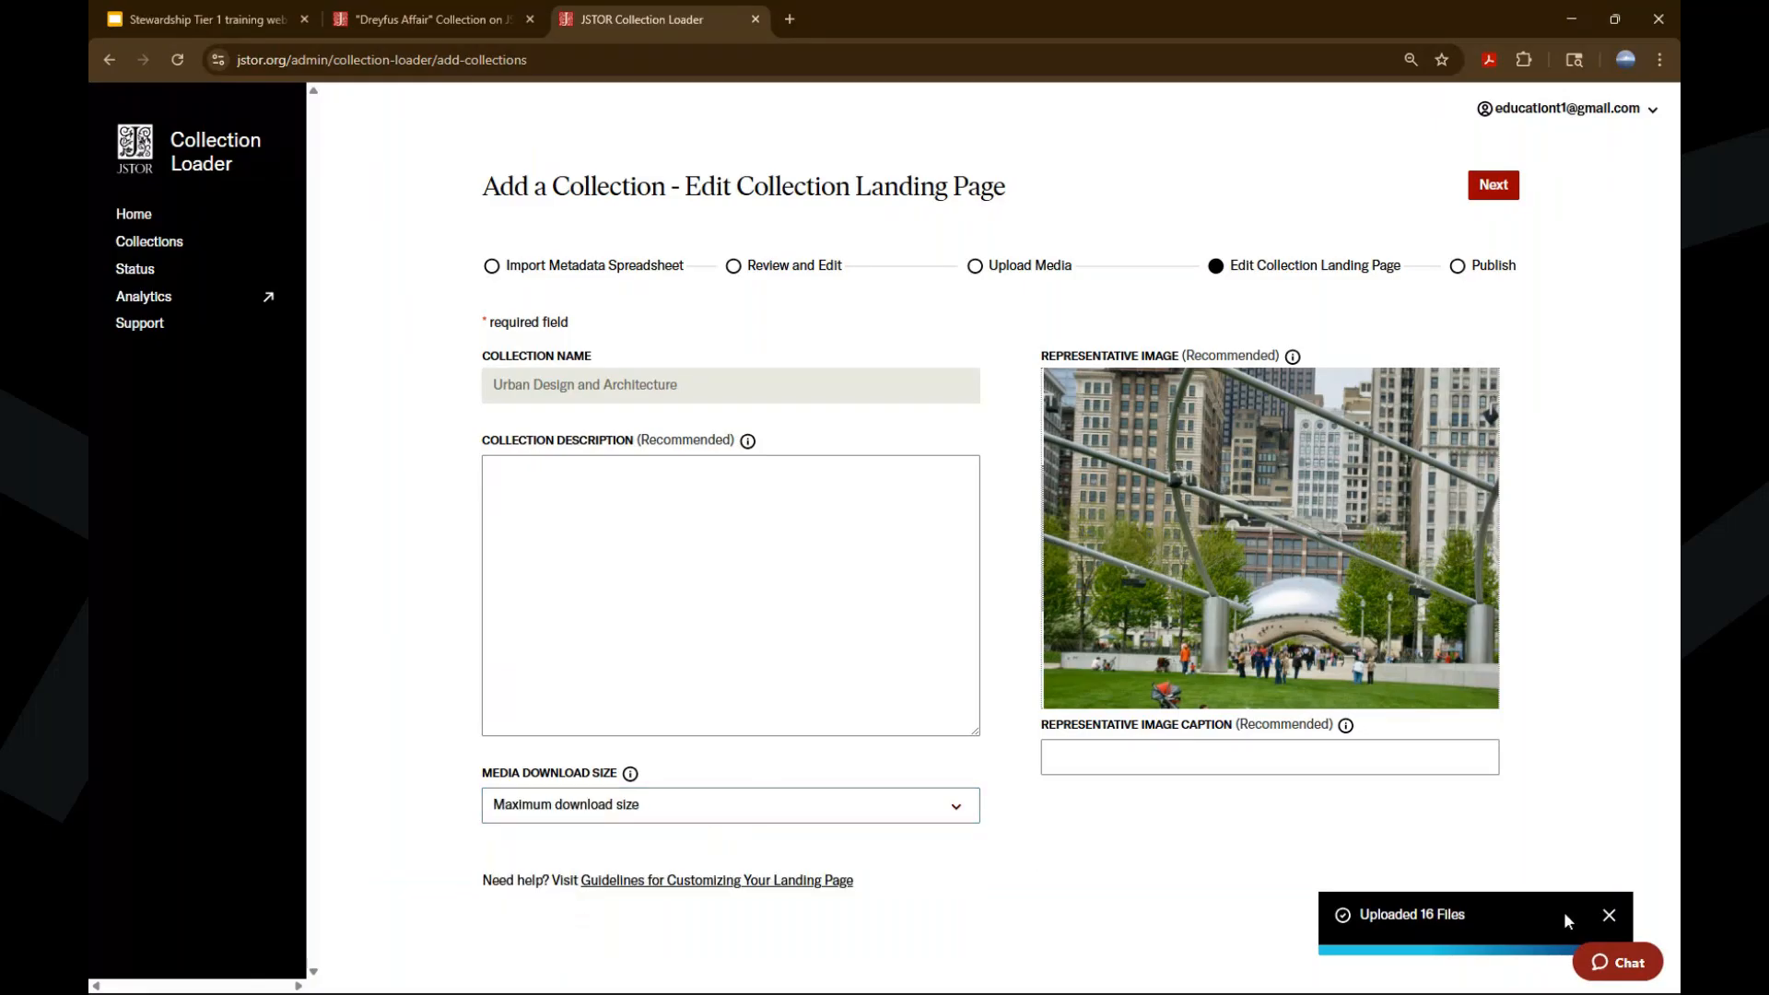
{"action": "left_click", "coordinate": [1609, 914]}
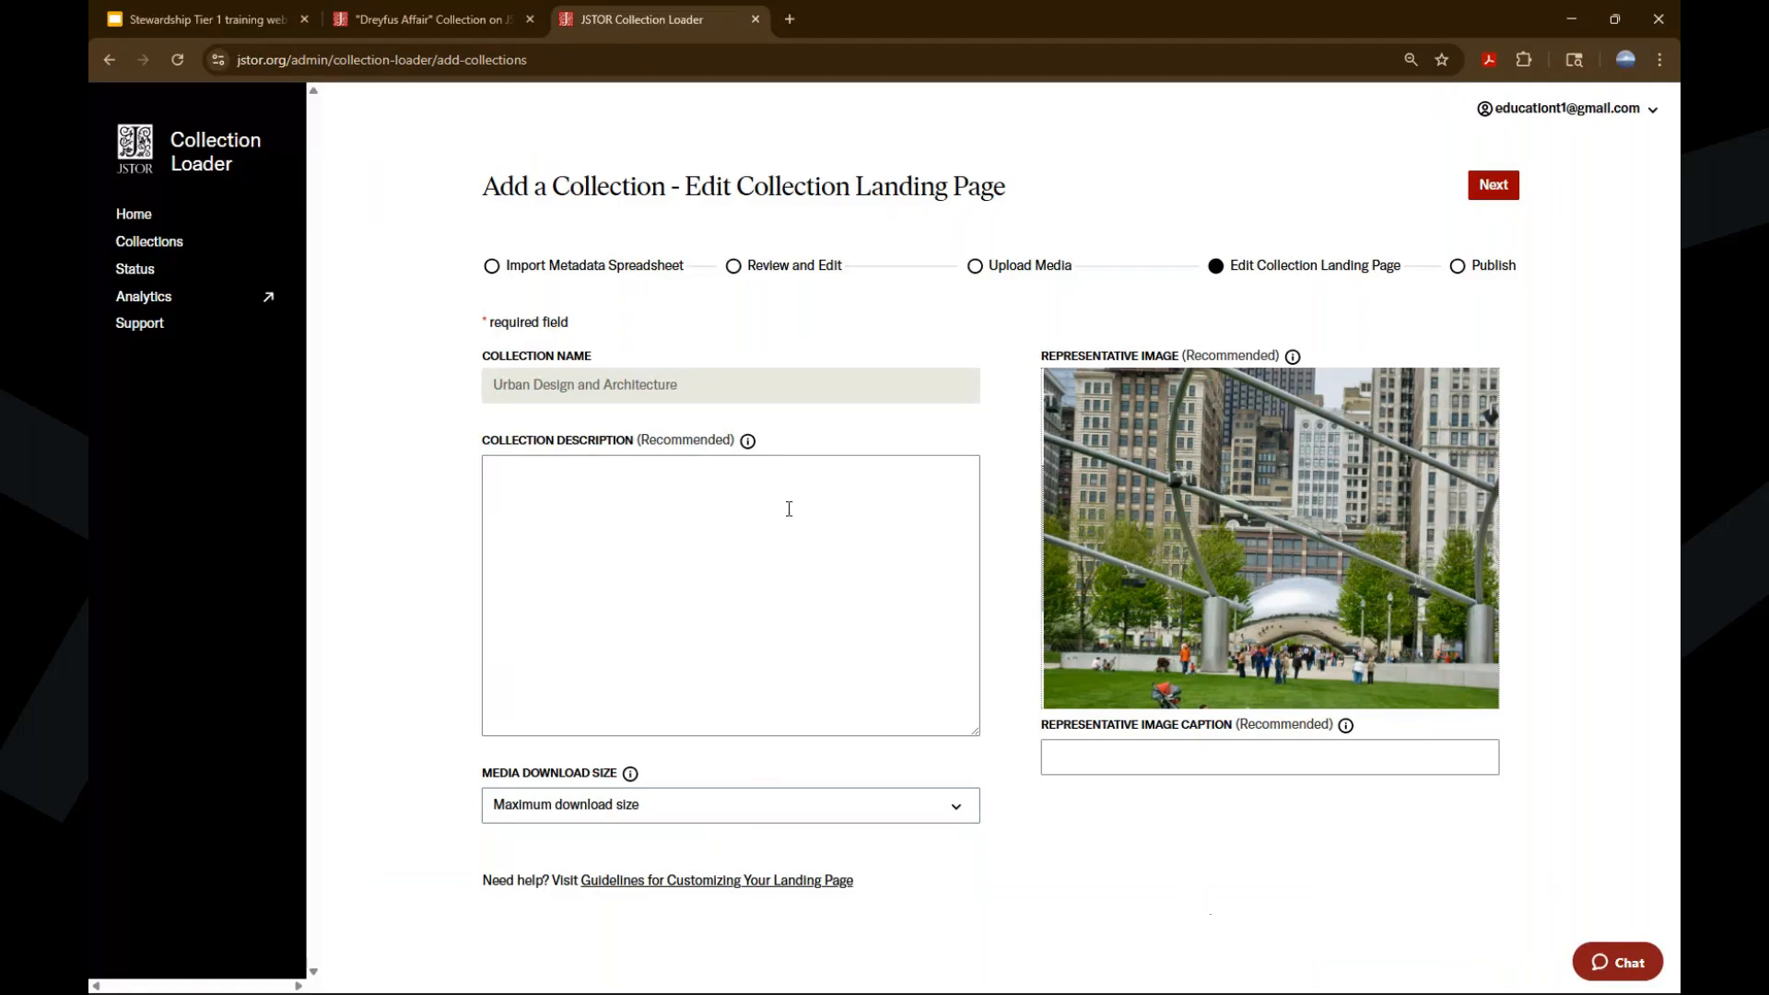
{"action": "left_click", "coordinate": [1502, 189]}
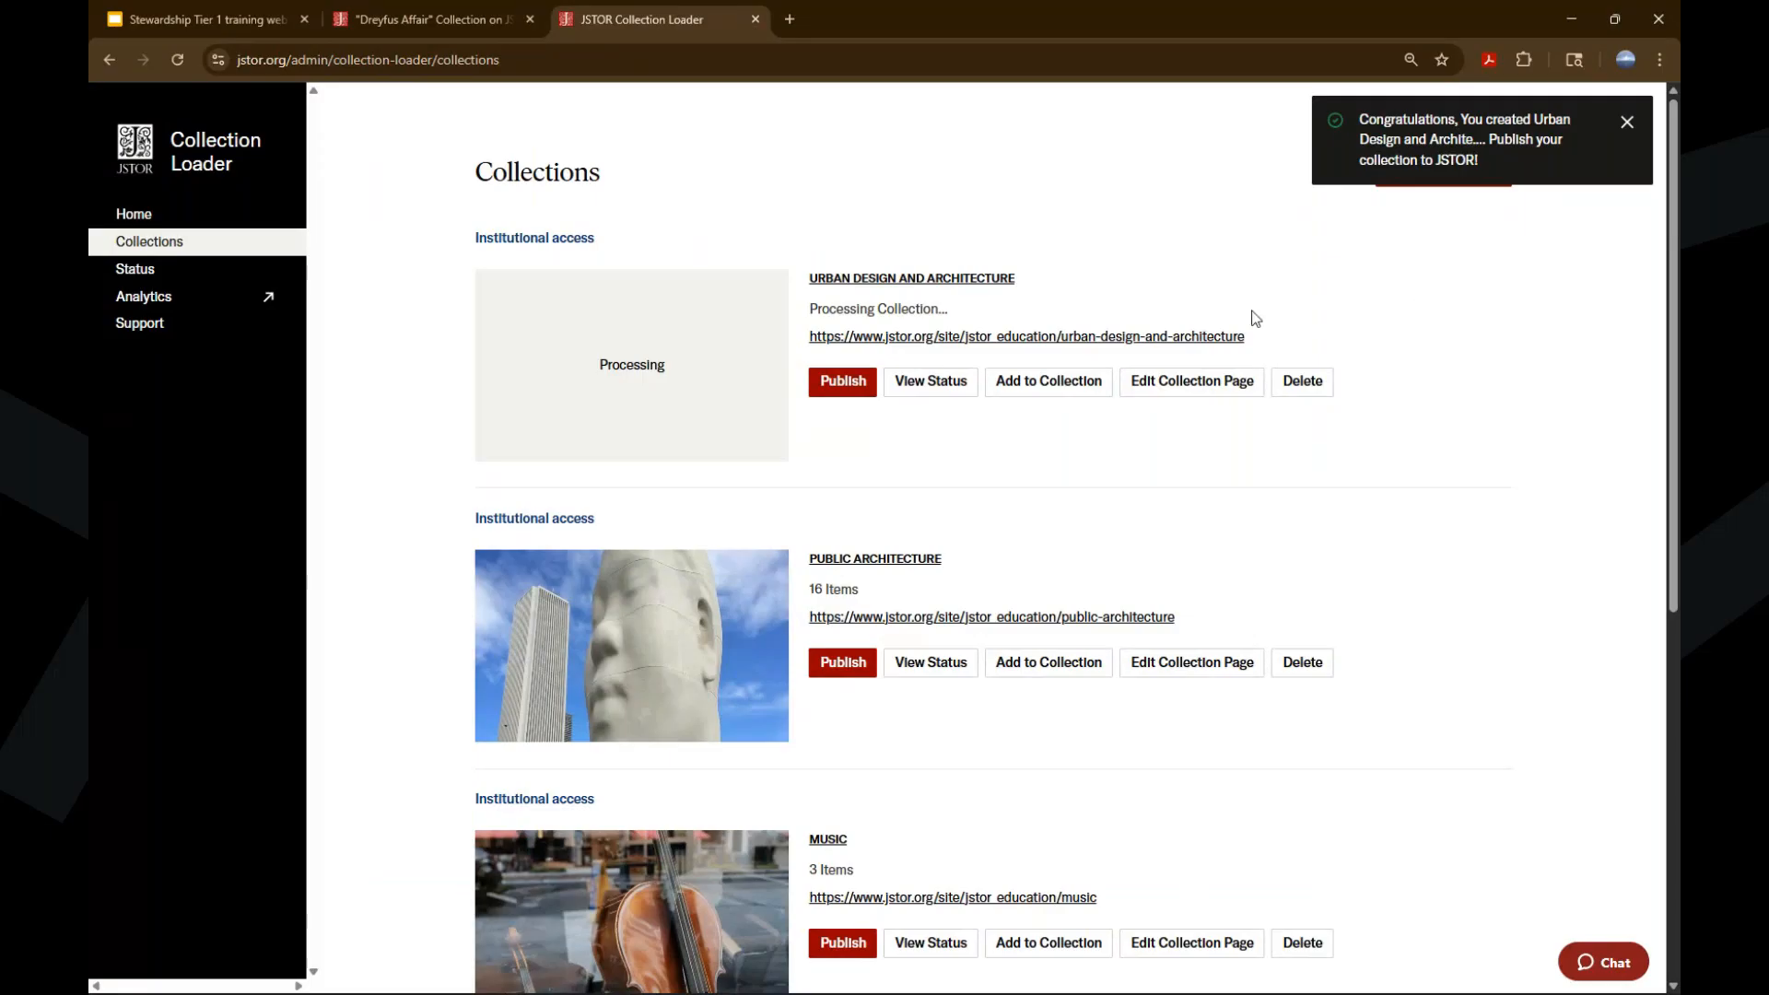
Open the Urban Design and Architecture collection and examine its items and their publication status
{"action": "left_click", "coordinate": [906, 282]}
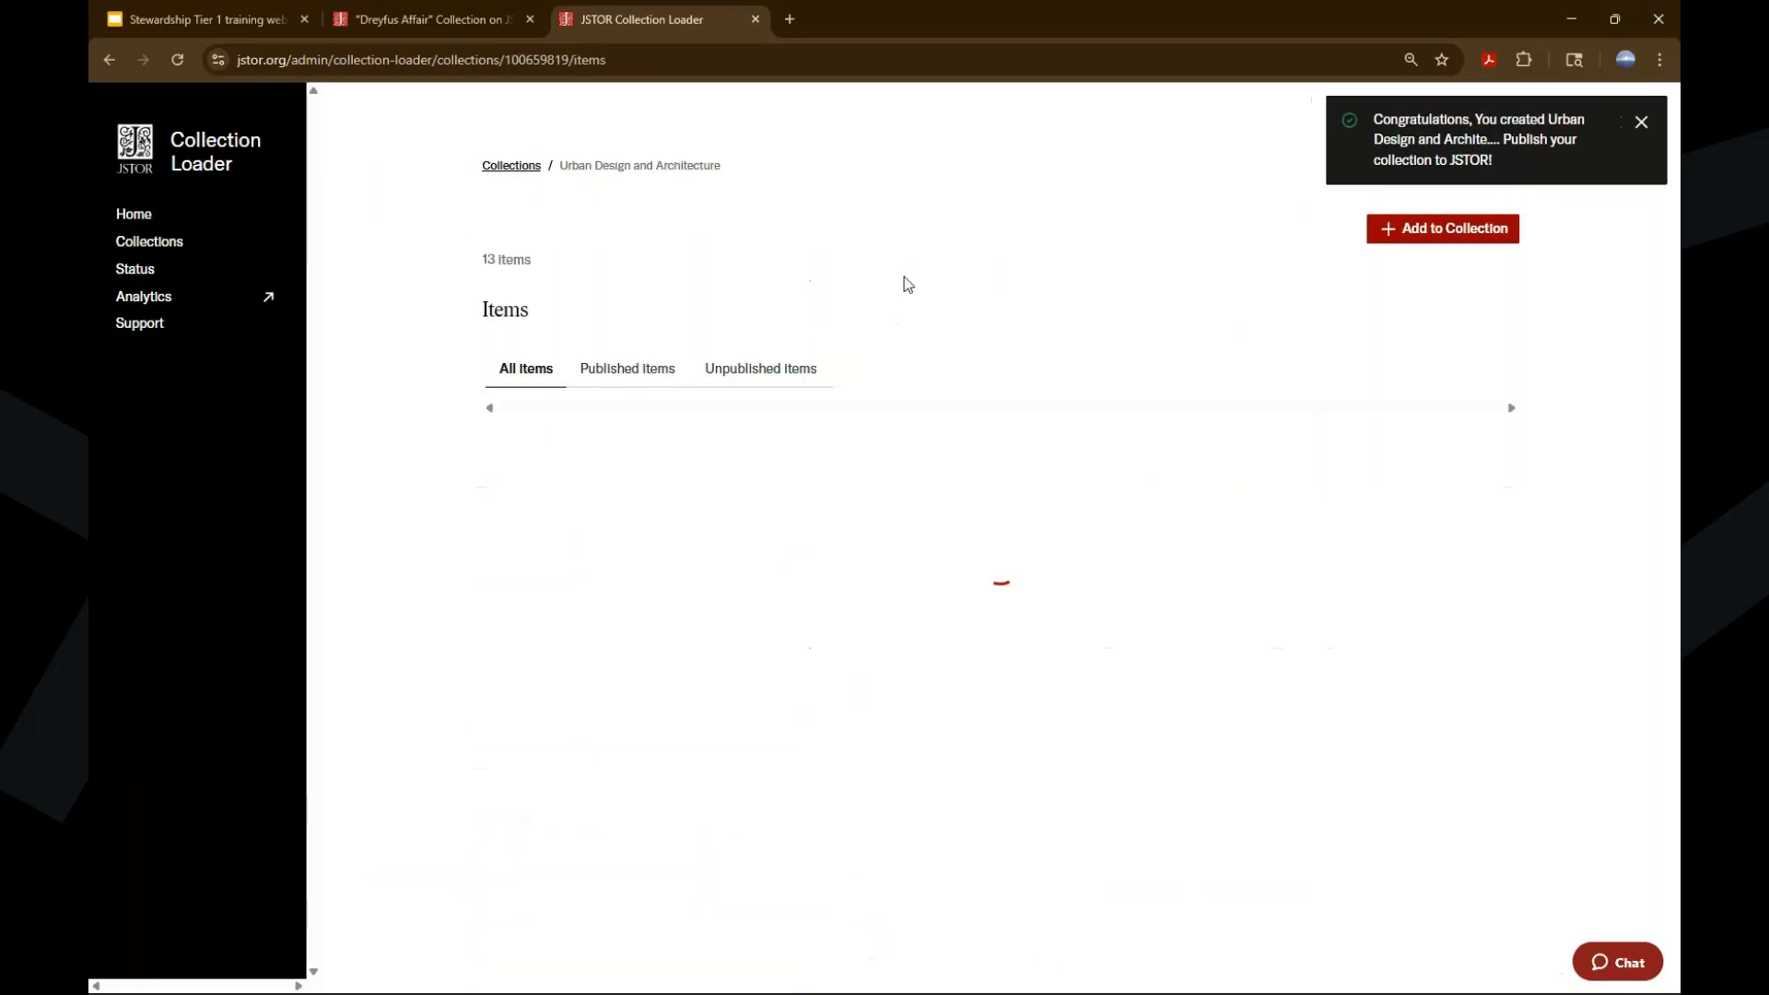
{"action": "scroll", "coordinate": [917, 226], "scroll_direction": "down", "scroll_amount": 2}
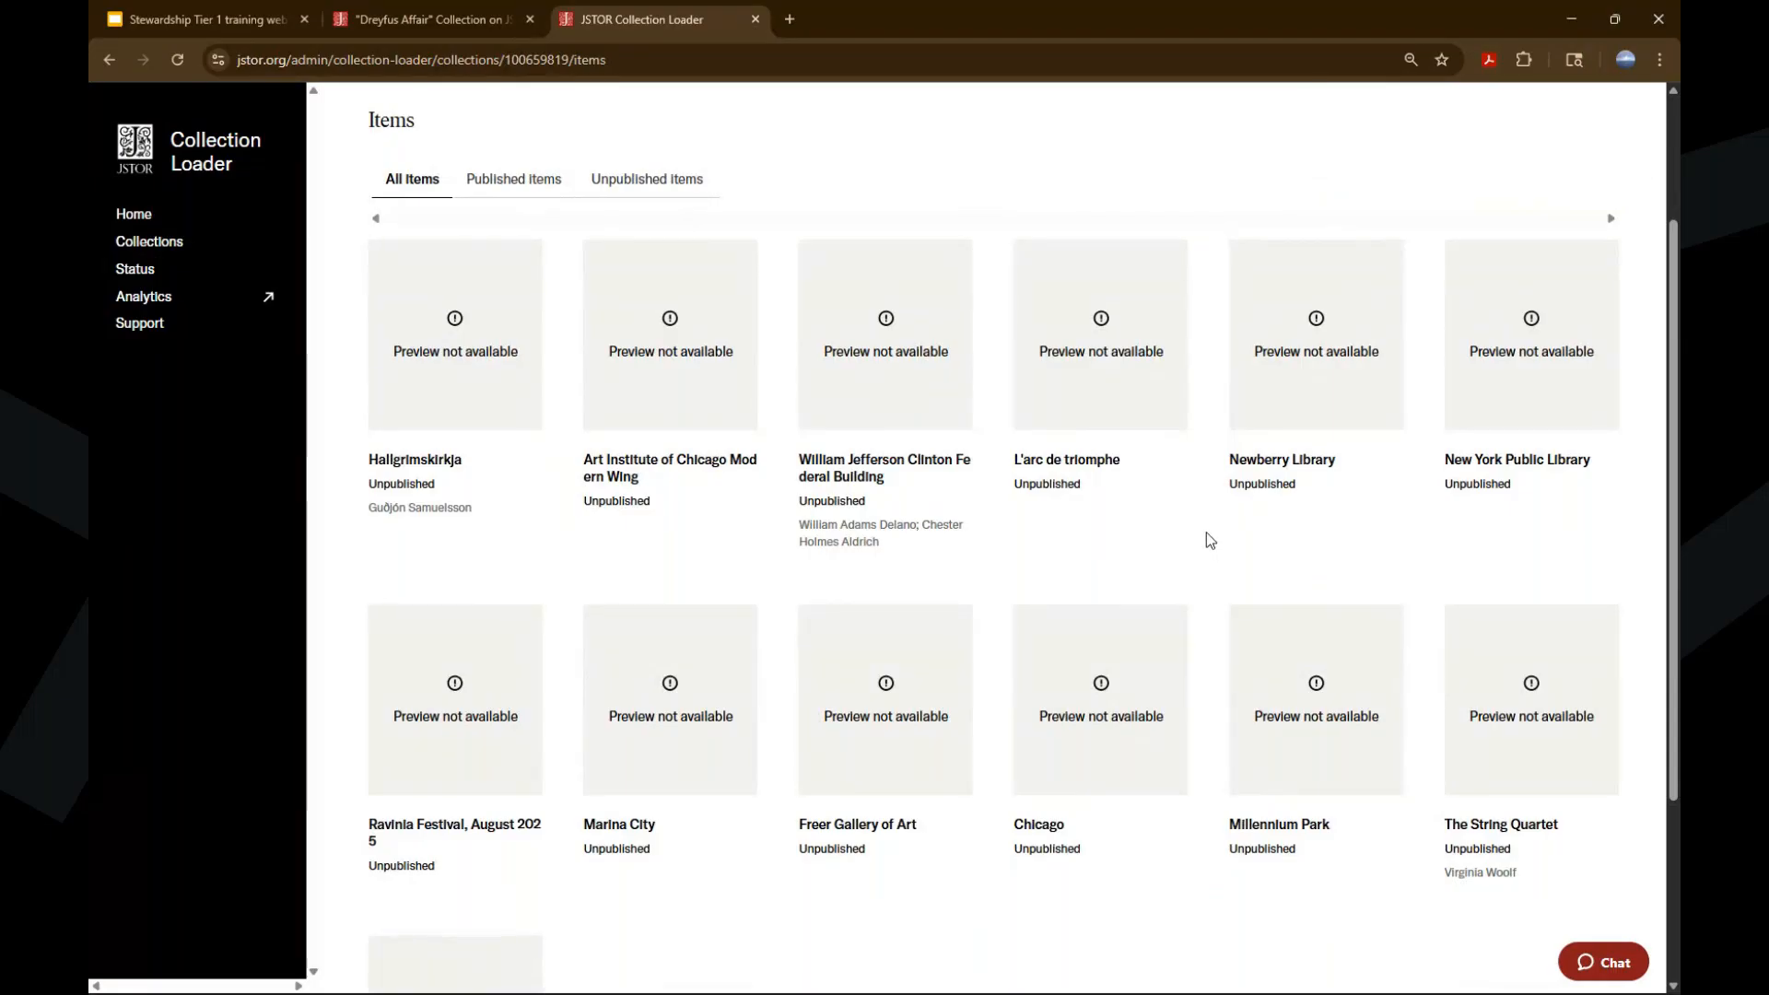
{"action": "scroll", "coordinate": [1171, 494], "scroll_direction": "down", "scroll_amount": 2}
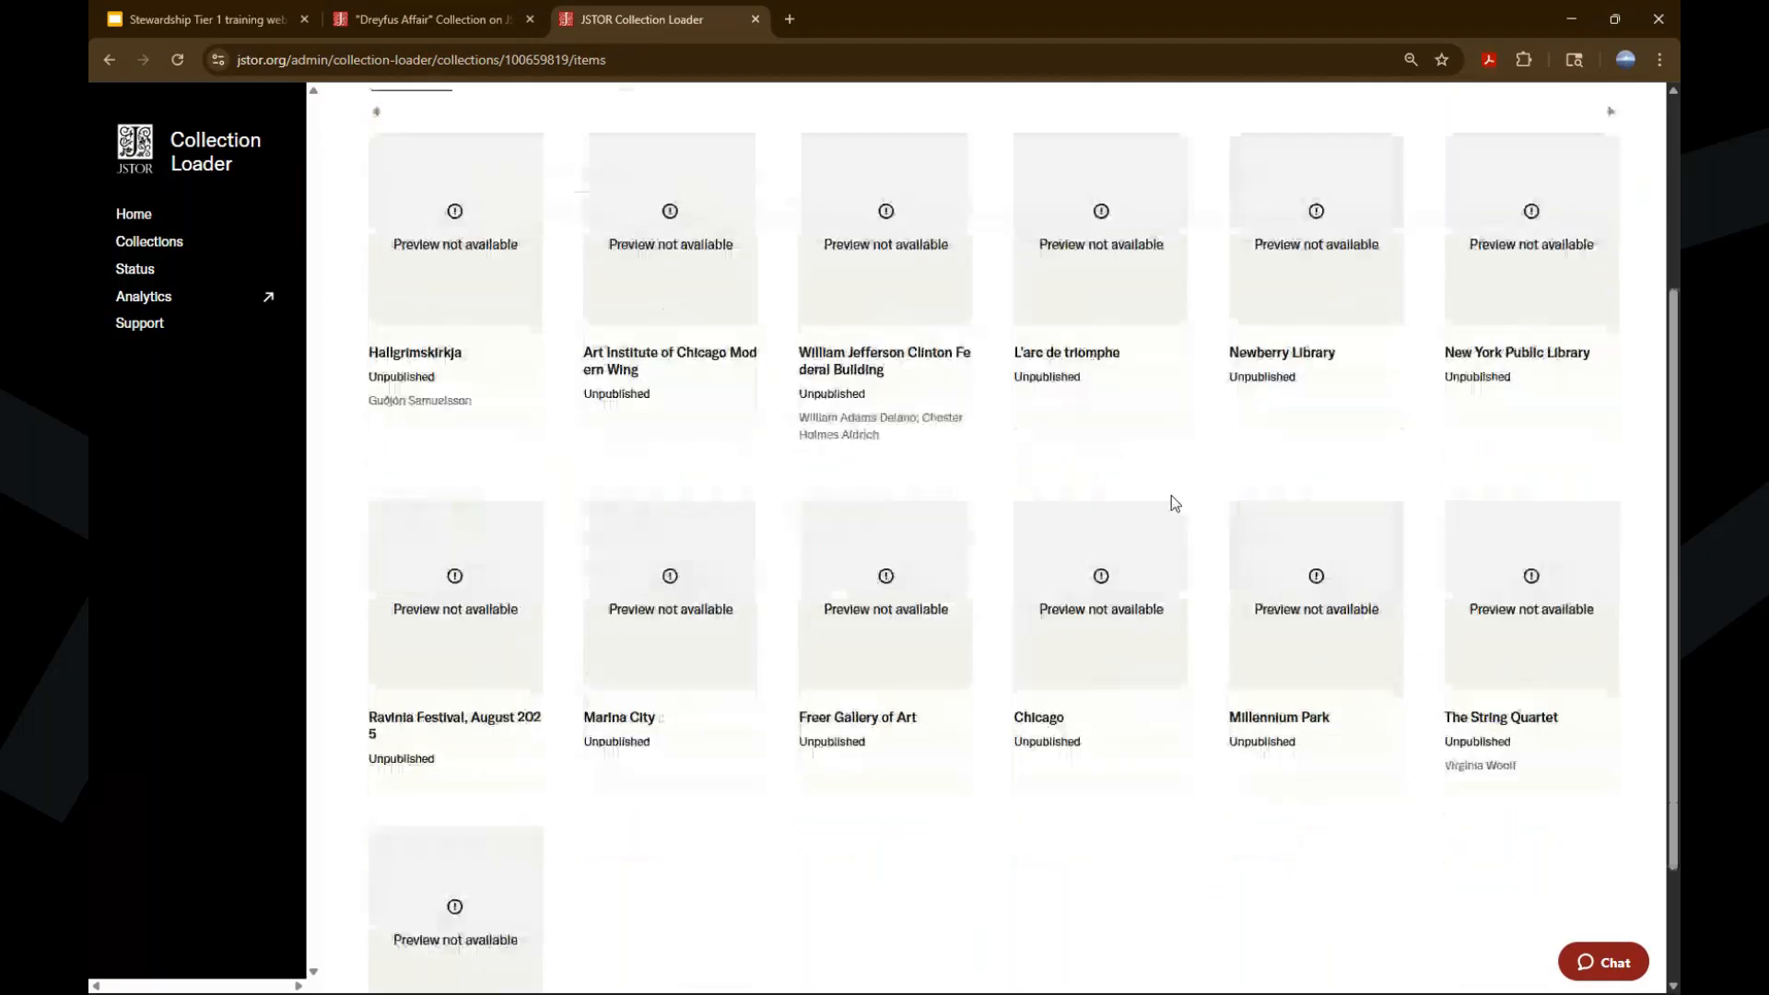
{"action": "scroll", "coordinate": [1099, 599], "scroll_direction": "up", "scroll_amount": 3}
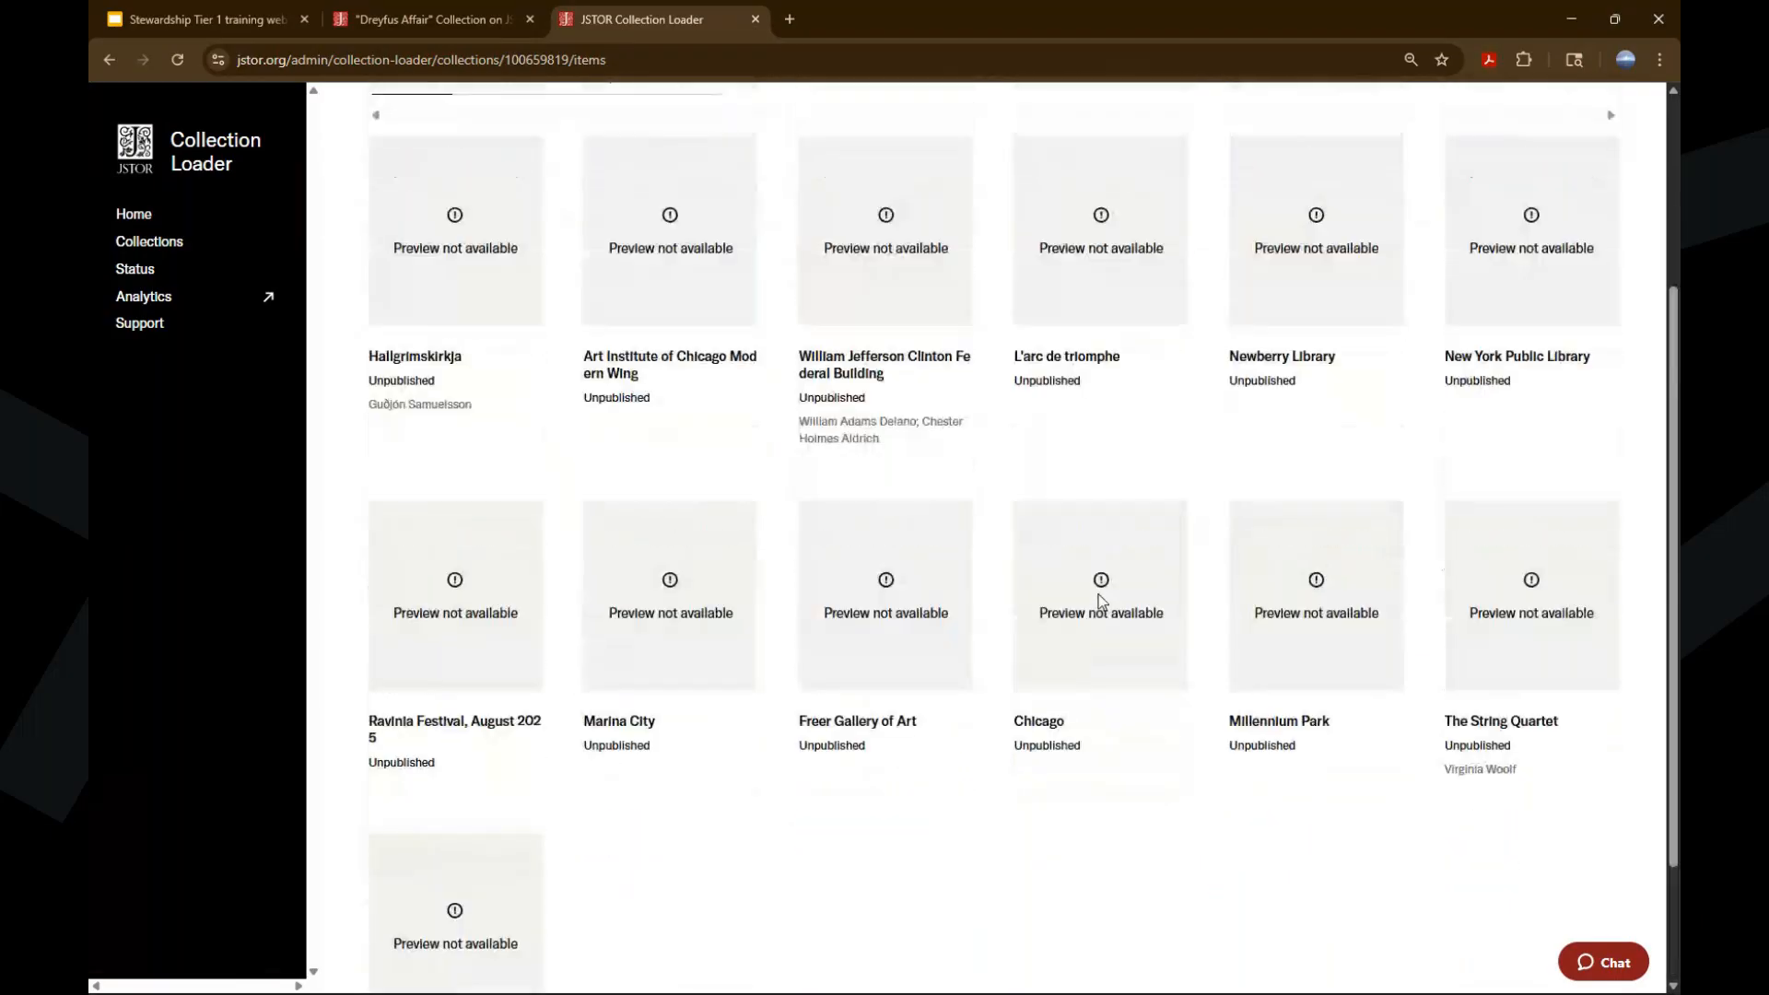
{"action": "scroll", "coordinate": [1100, 601], "scroll_direction": "up", "scroll_amount": 1}
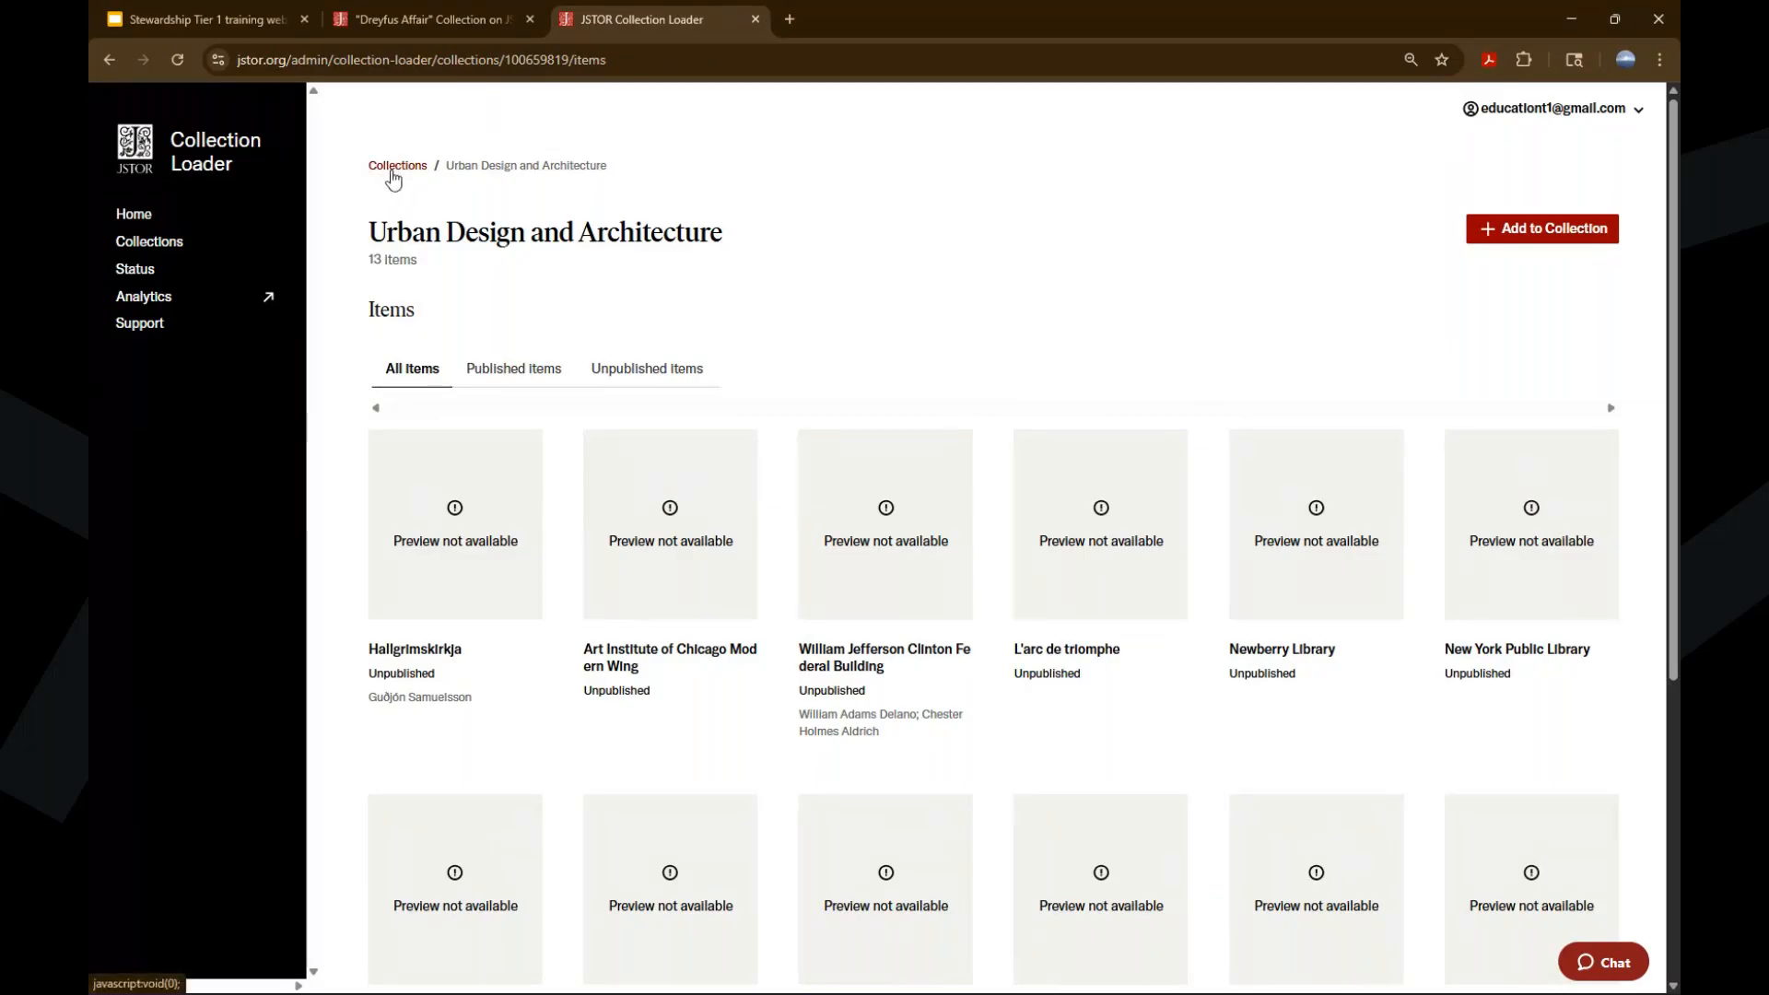
Start adding items to the Urban Design and Architecture collection and import Public Spaces data2.xlsx from the Add folder as its metadata spreadsheet
{"action": "left_click", "coordinate": [393, 168]}
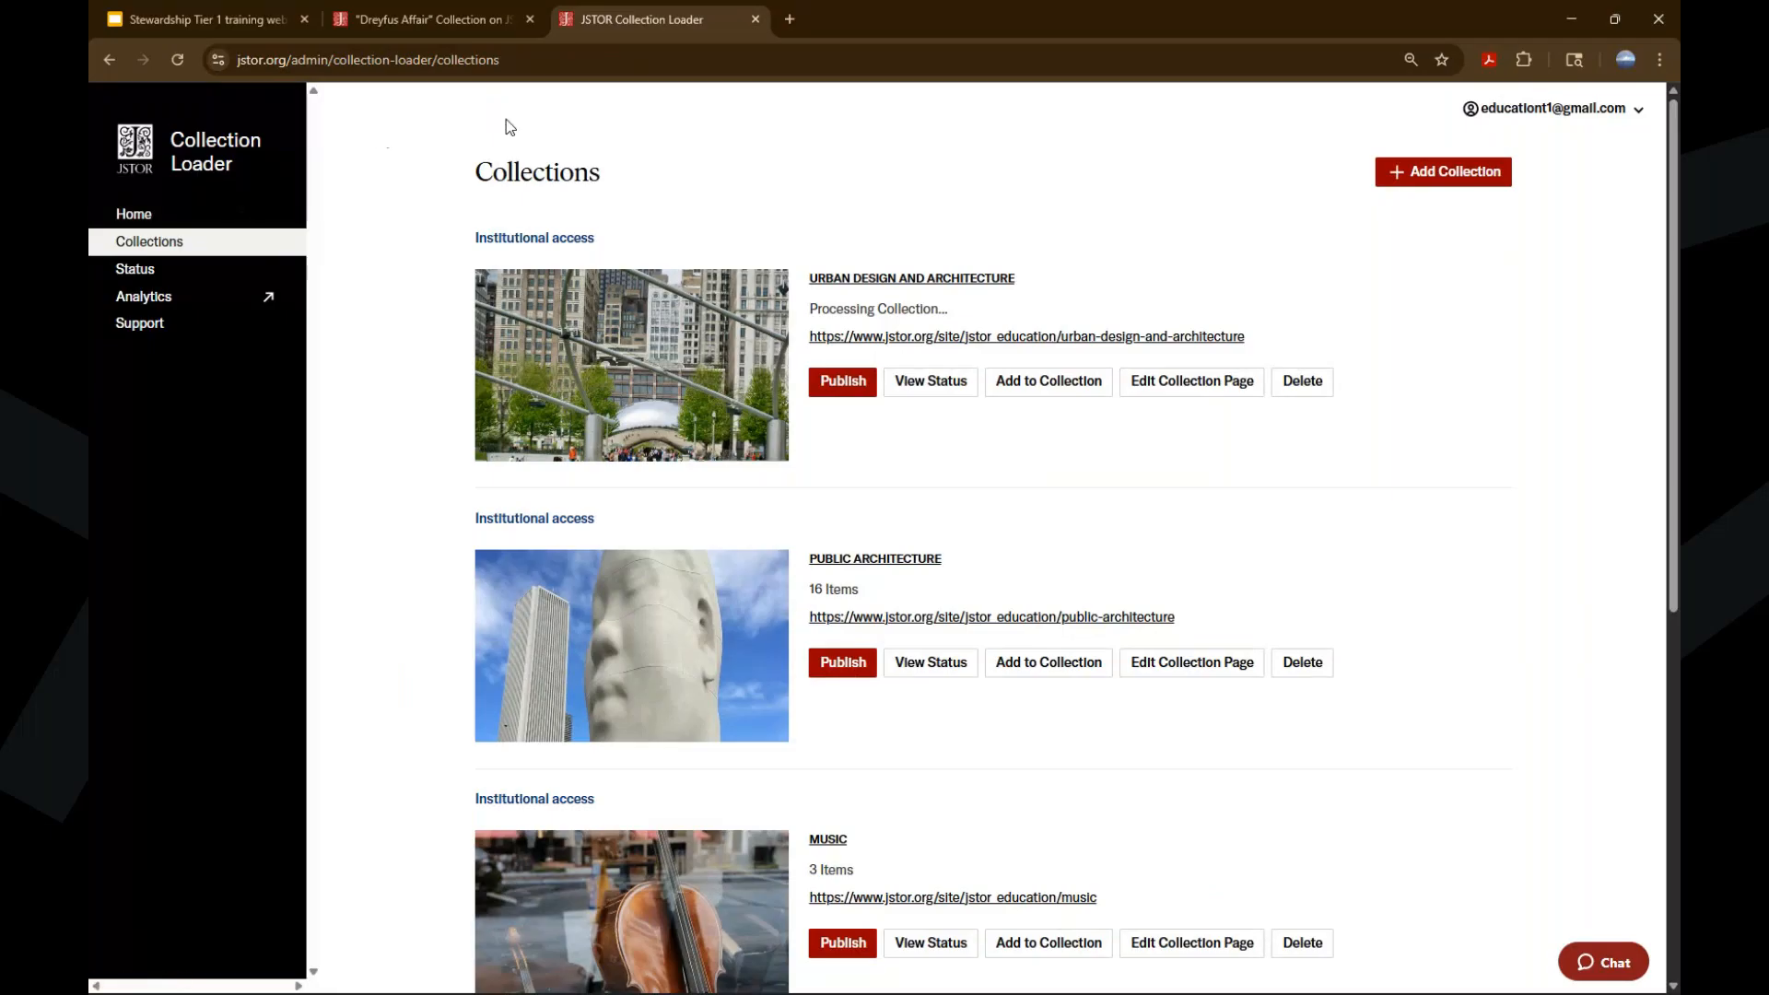
{"action": "left_click", "coordinate": [912, 280]}
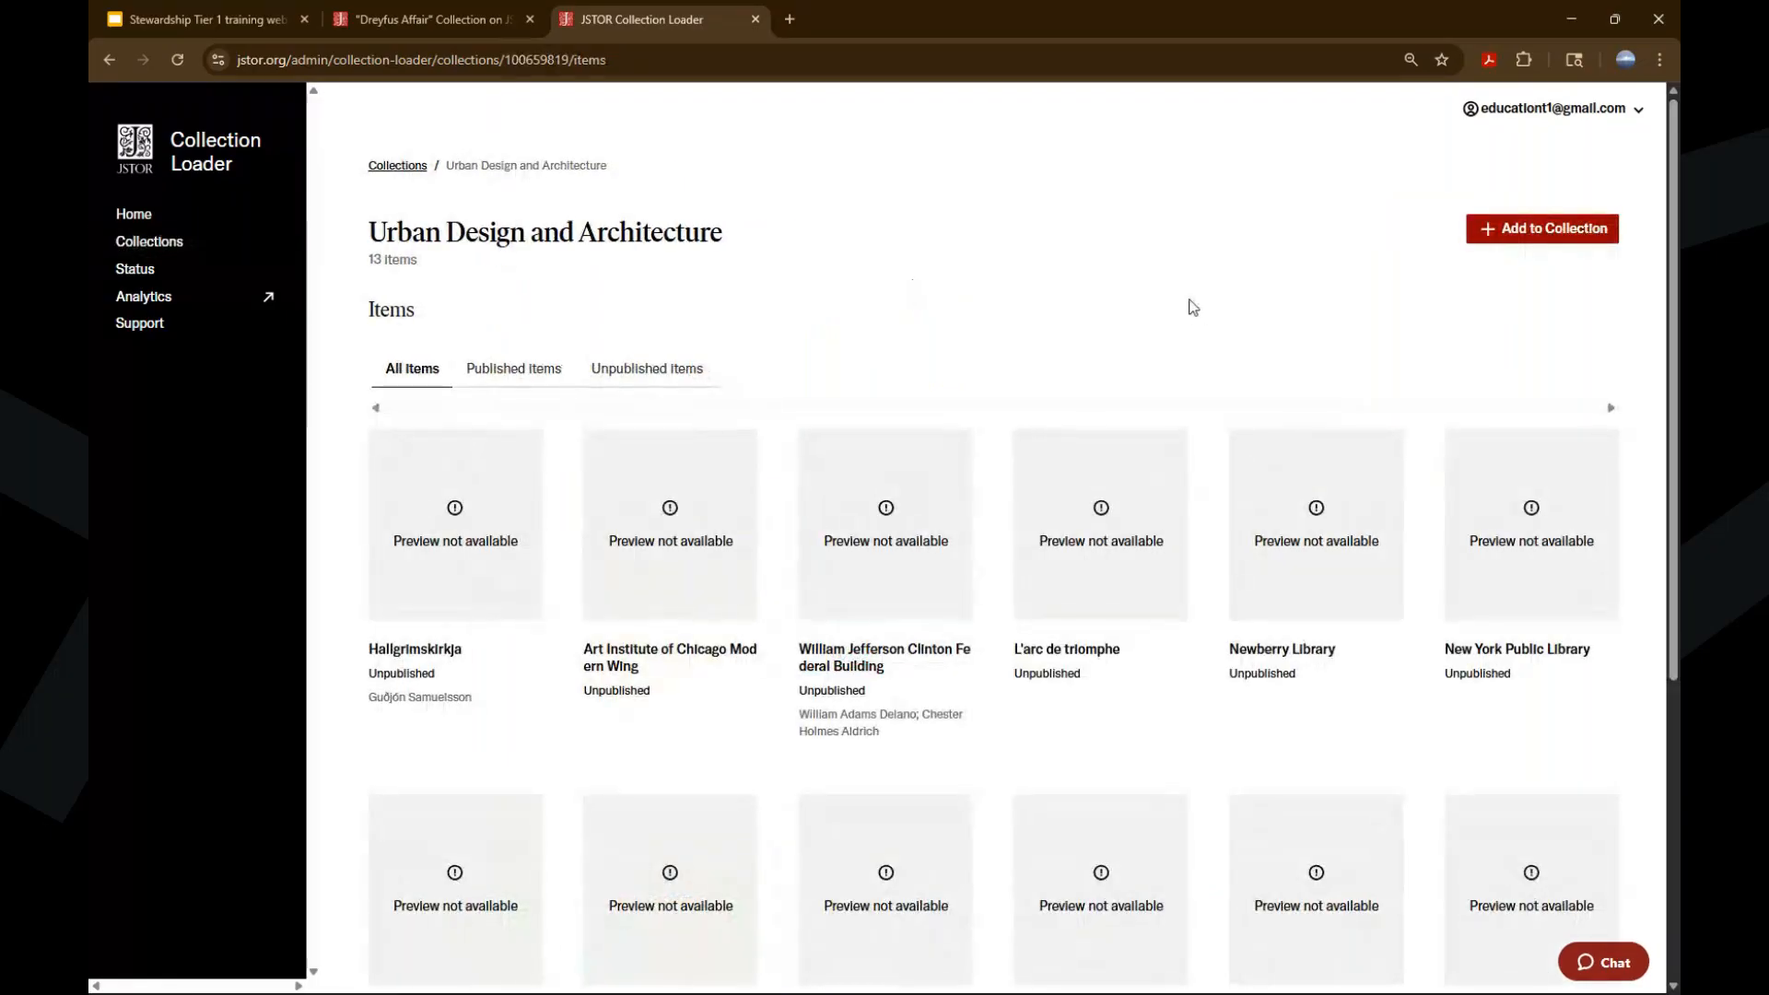
{"action": "left_click", "coordinate": [1532, 233]}
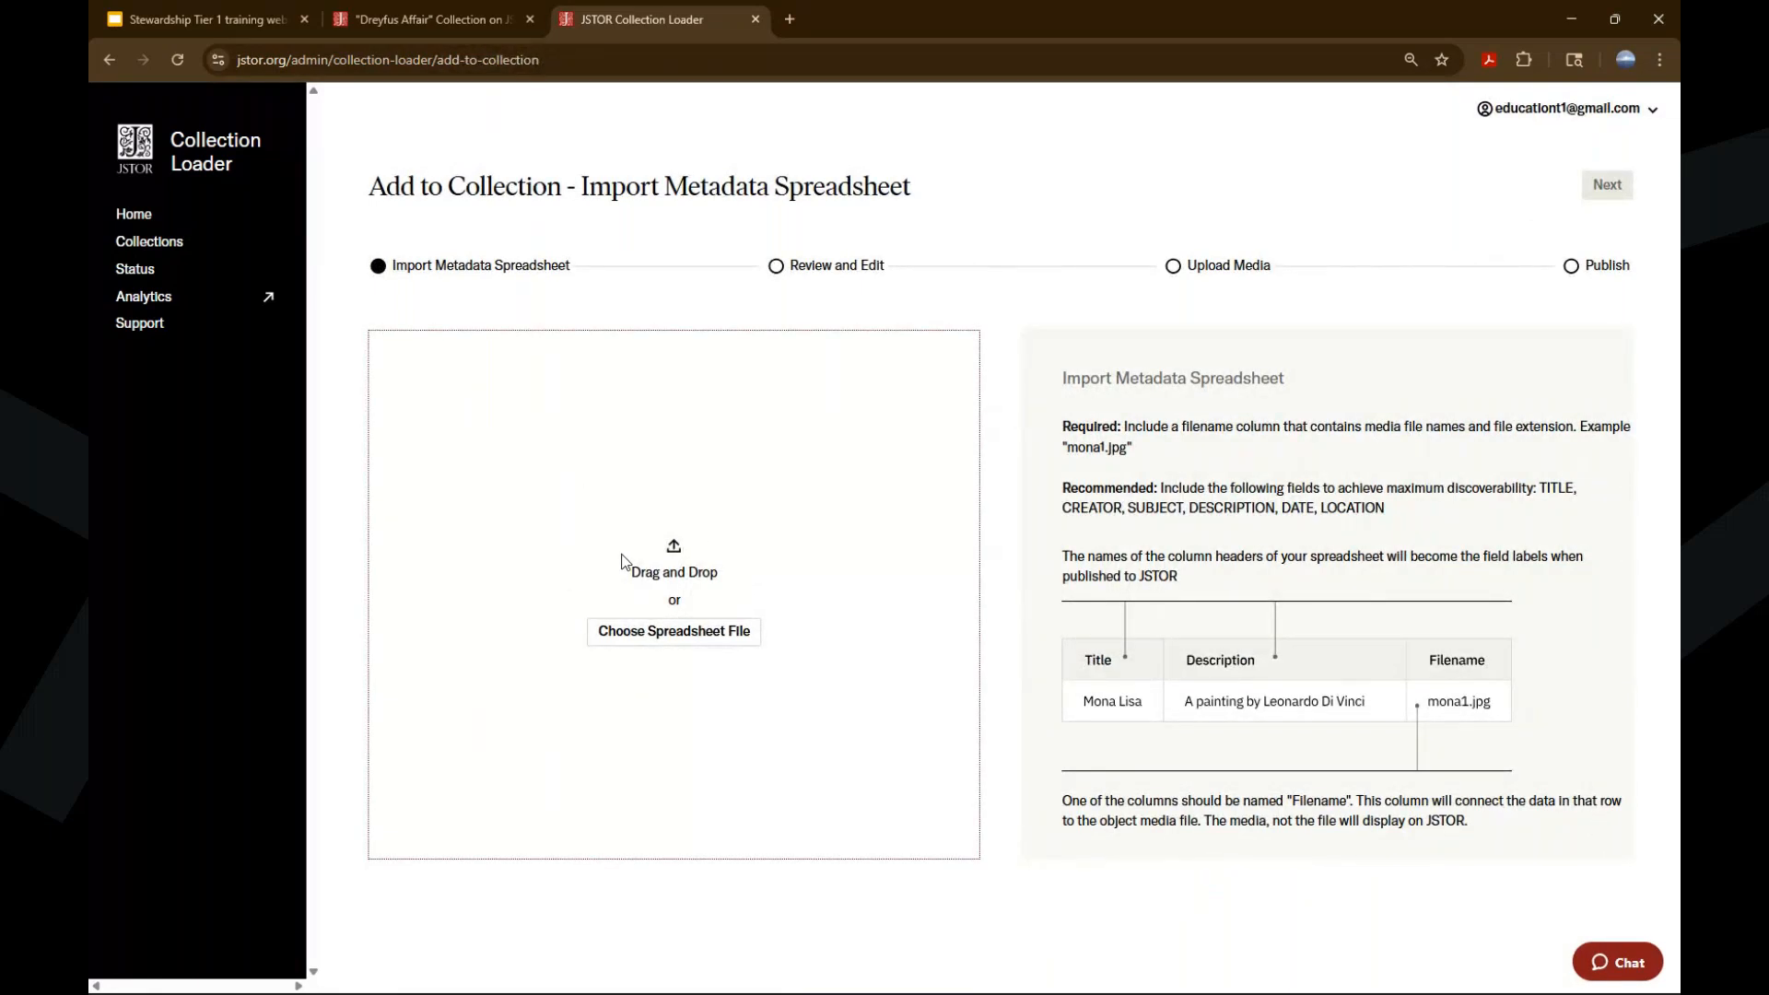
{"action": "left_click", "coordinate": [643, 634]}
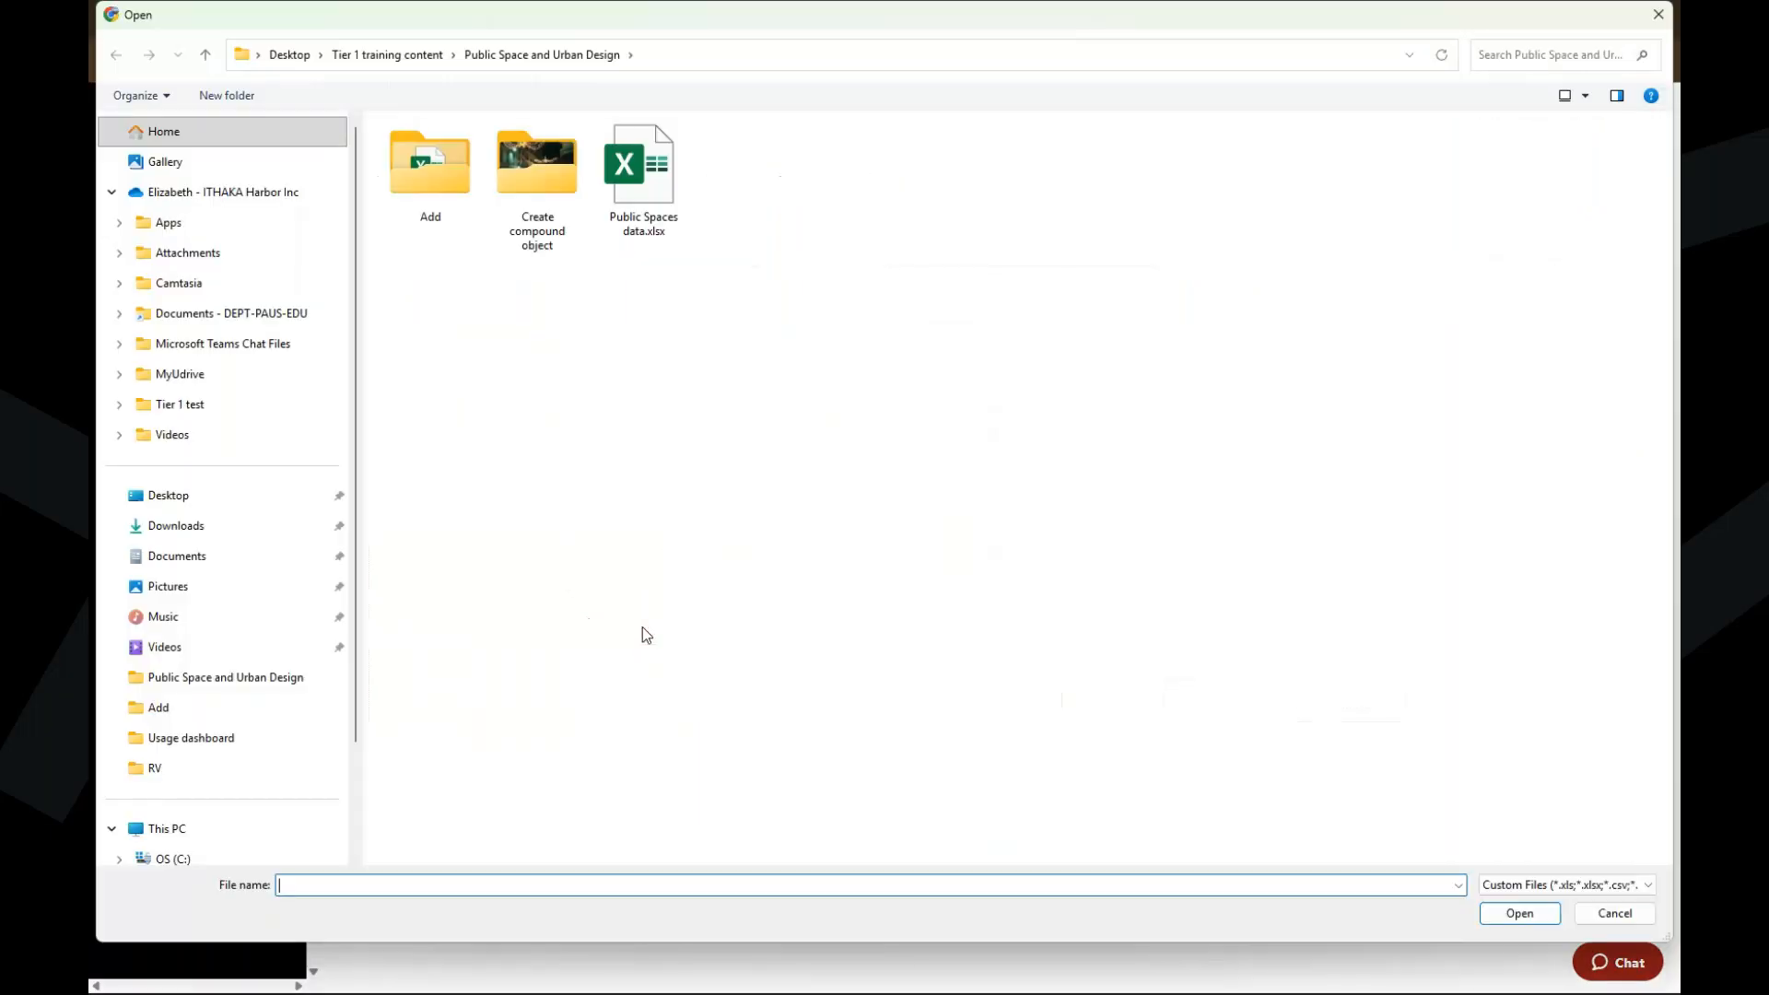
{"action": "double_click", "coordinate": [440, 162]}
{"action": "left_click", "coordinate": [475, 179]}
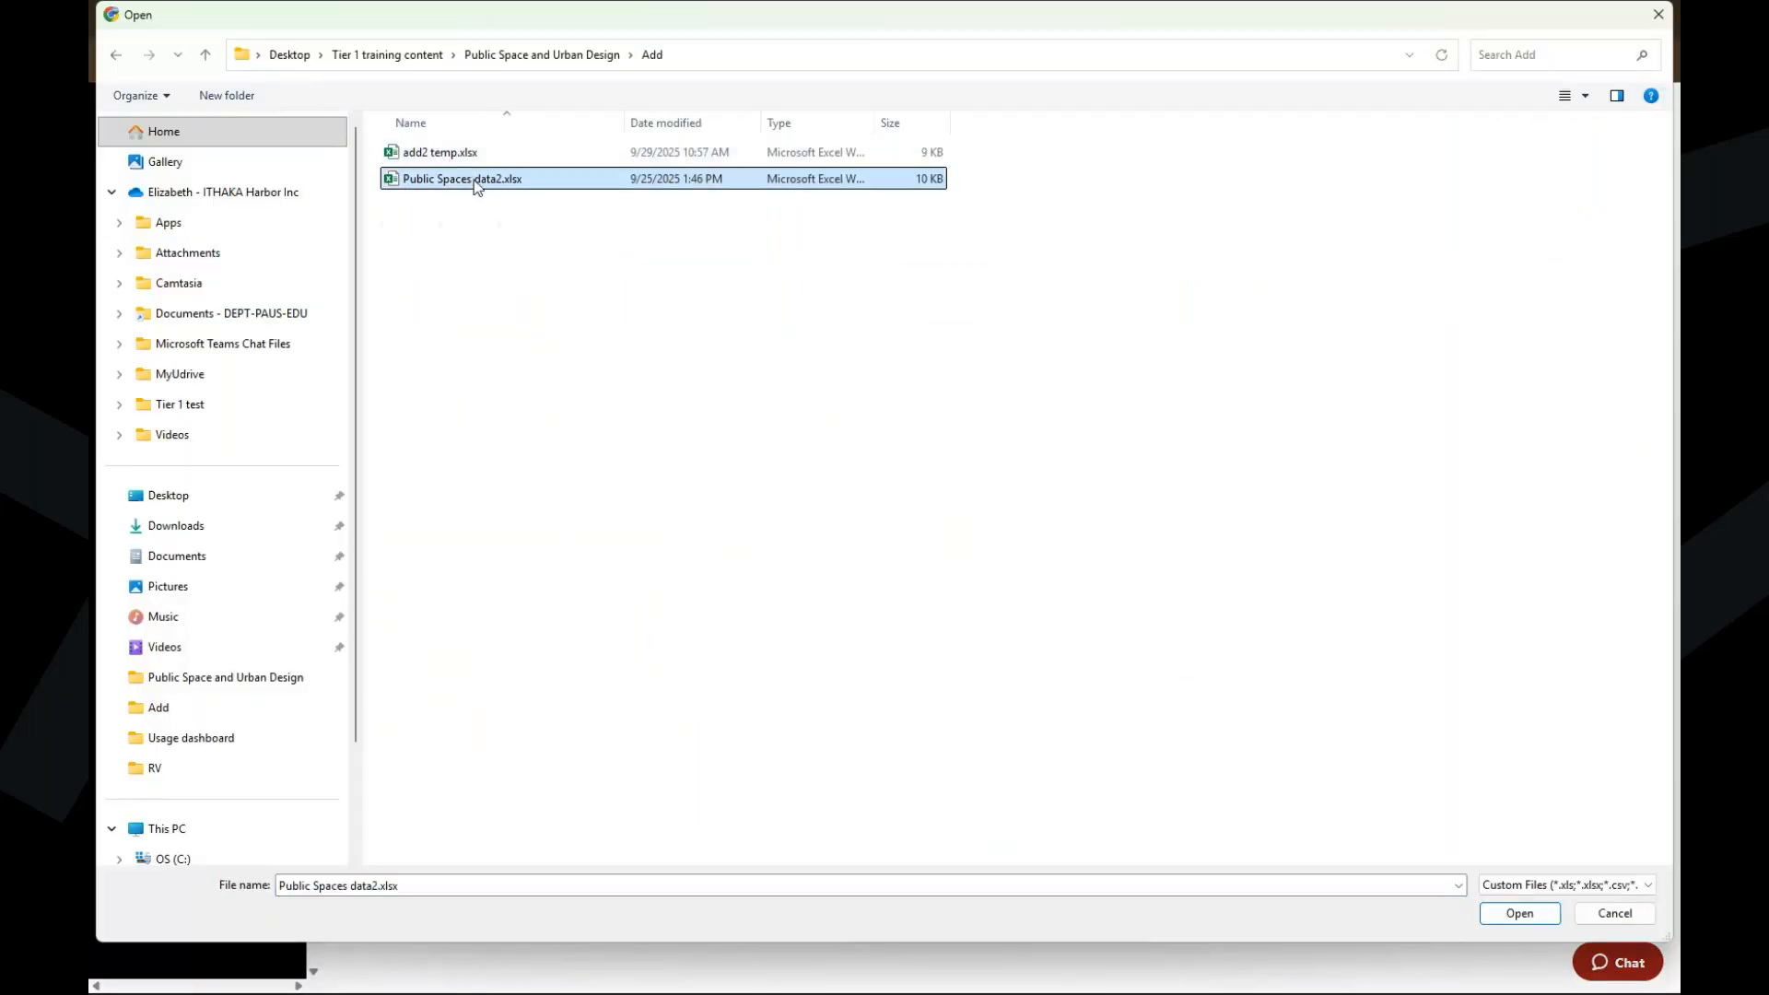
{"action": "left_click", "coordinate": [1520, 913]}
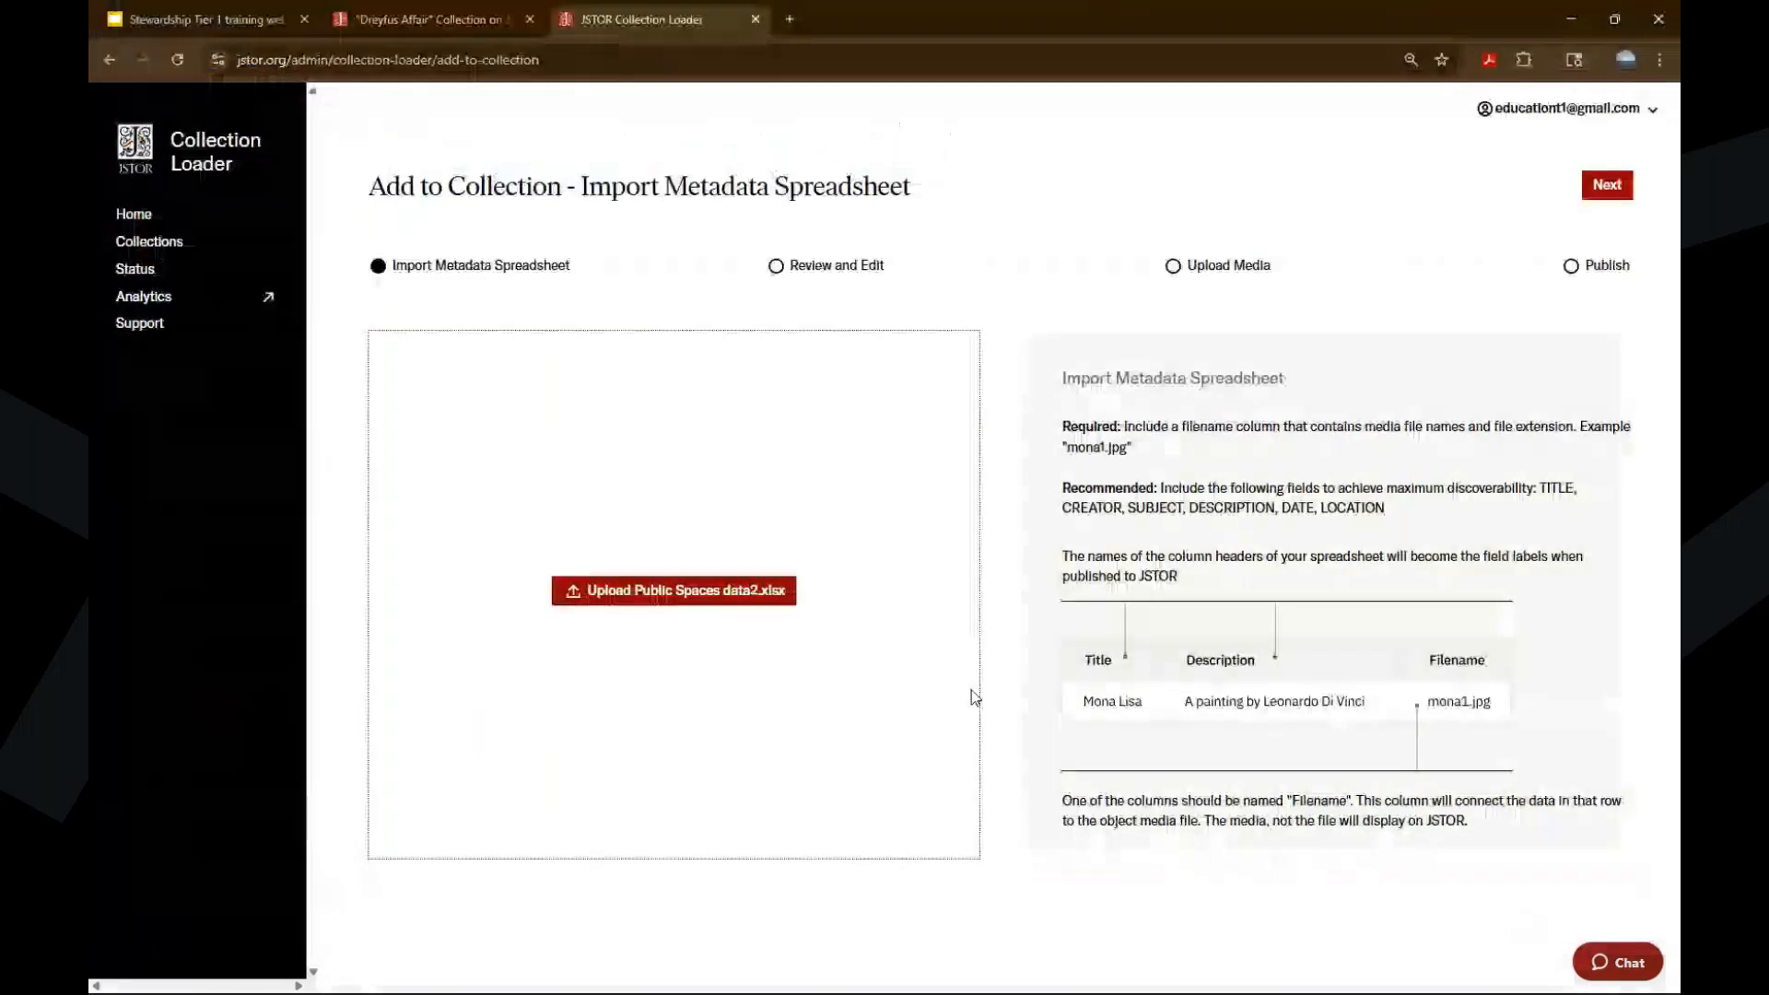
{"action": "left_click", "coordinate": [687, 586]}
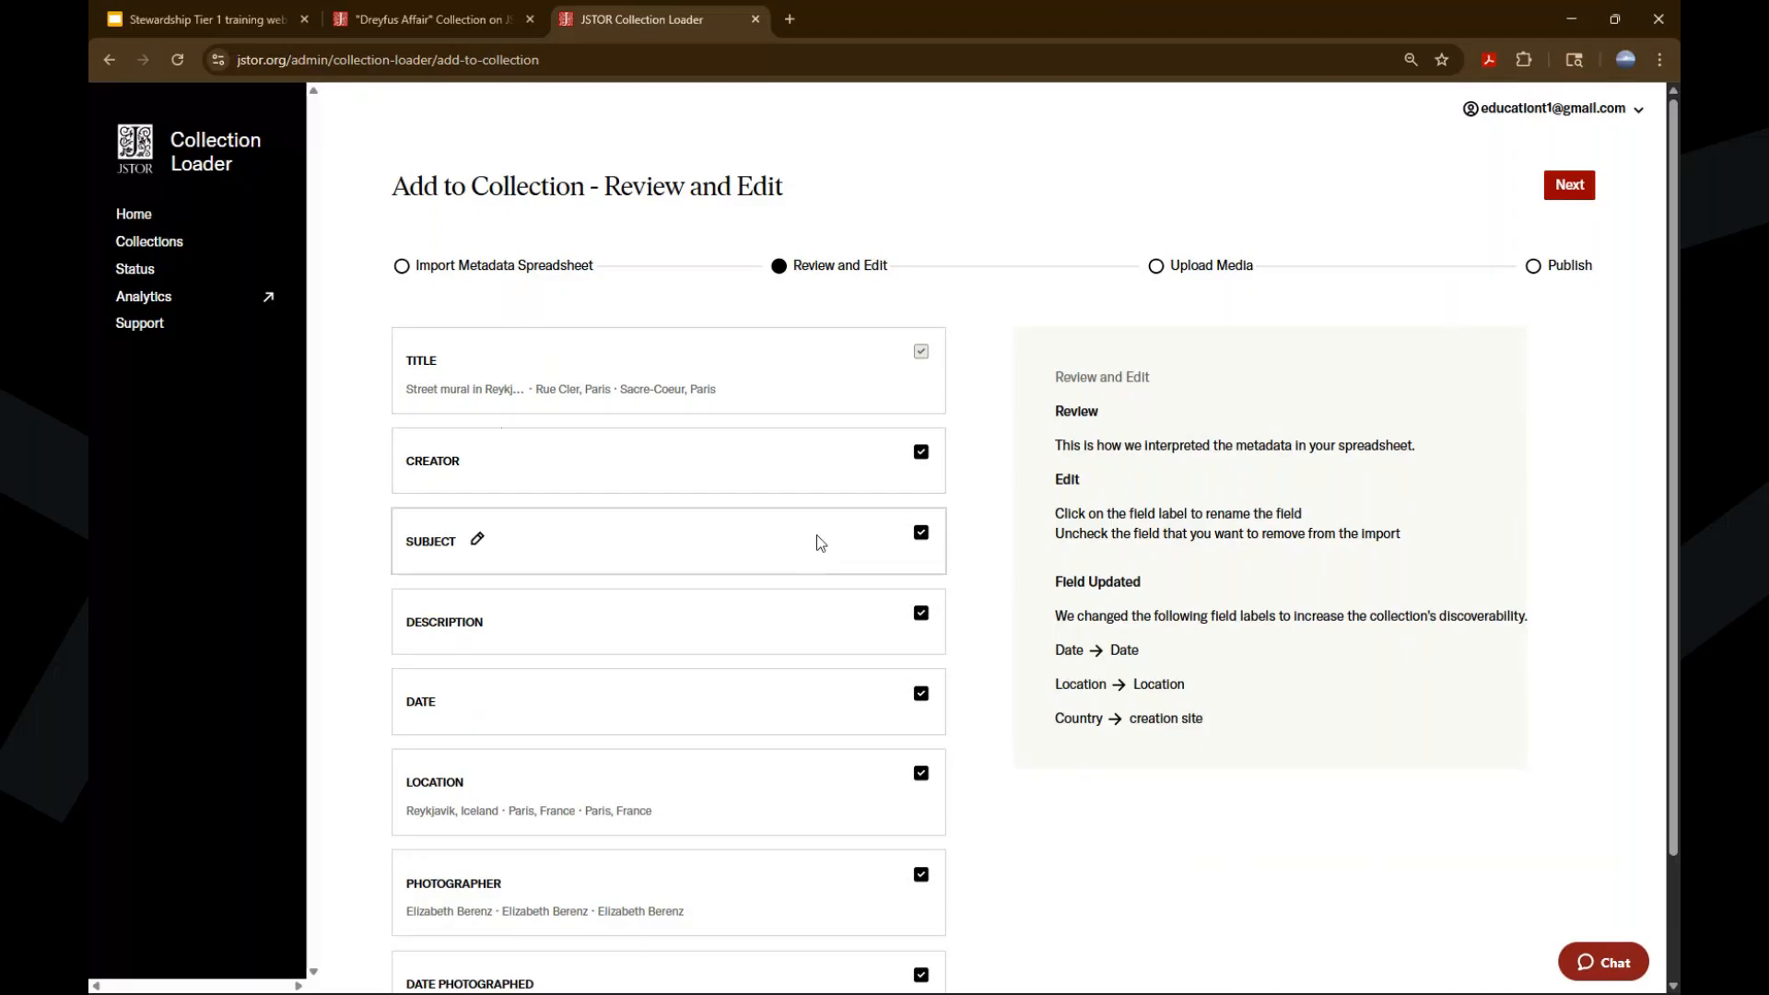
Review the imported metadata fields, keep them all selected, and continue to the media upload stage
{"action": "scroll", "coordinate": [890, 598], "scroll_direction": "down", "scroll_amount": 2}
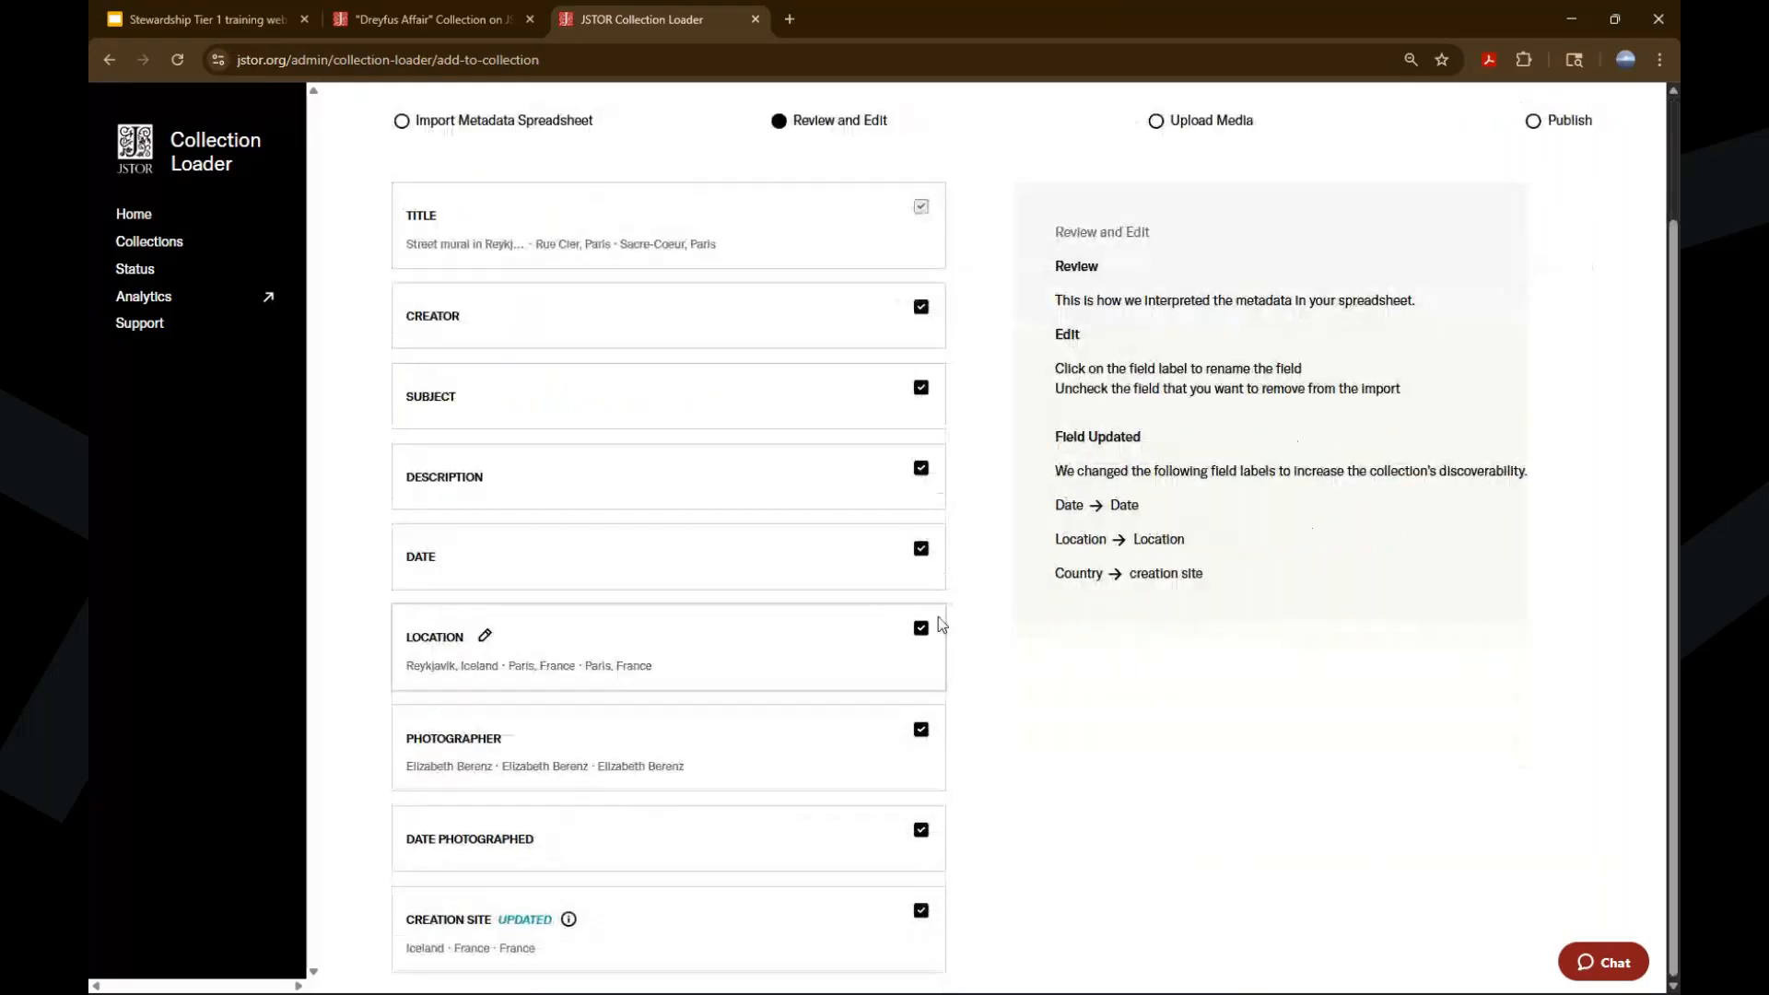
{"action": "scroll", "coordinate": [935, 617], "scroll_direction": "up", "scroll_amount": 2}
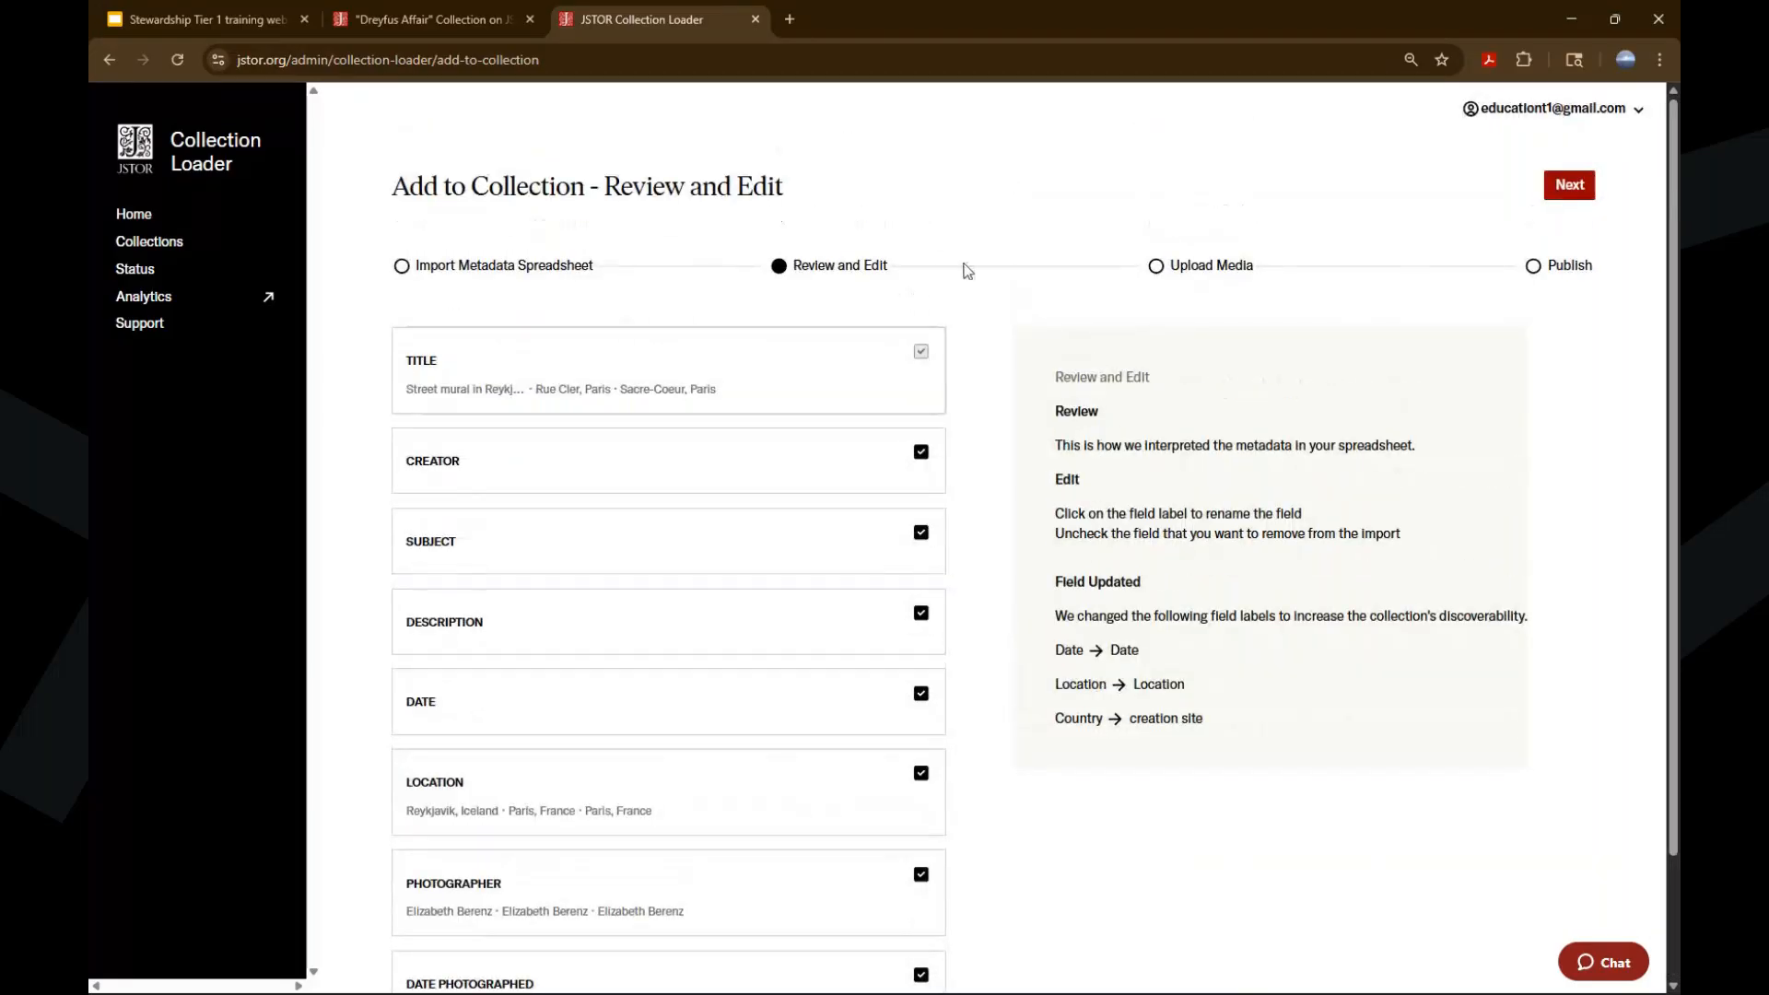
{"action": "left_click", "coordinate": [1567, 194]}
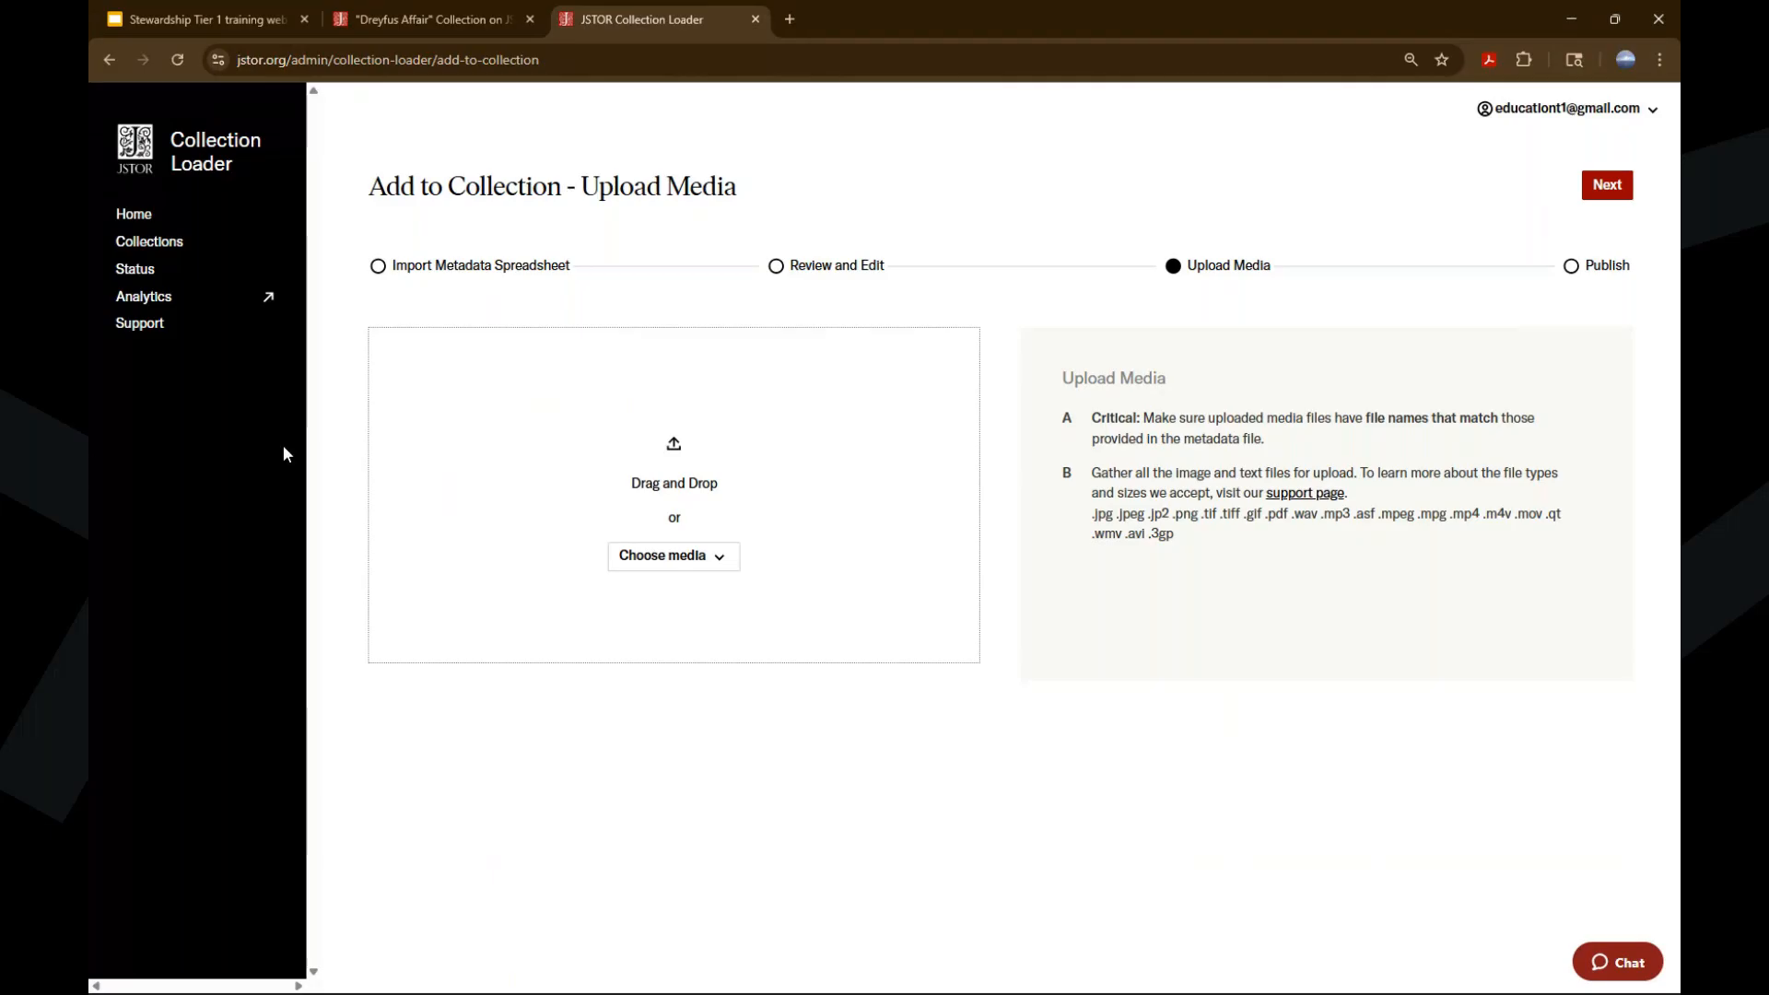
Upload the media files 1416.jpg, 002619.jpg and 2620.jpg from the Add folder to the collection
{"action": "left_click", "coordinate": [662, 558]}
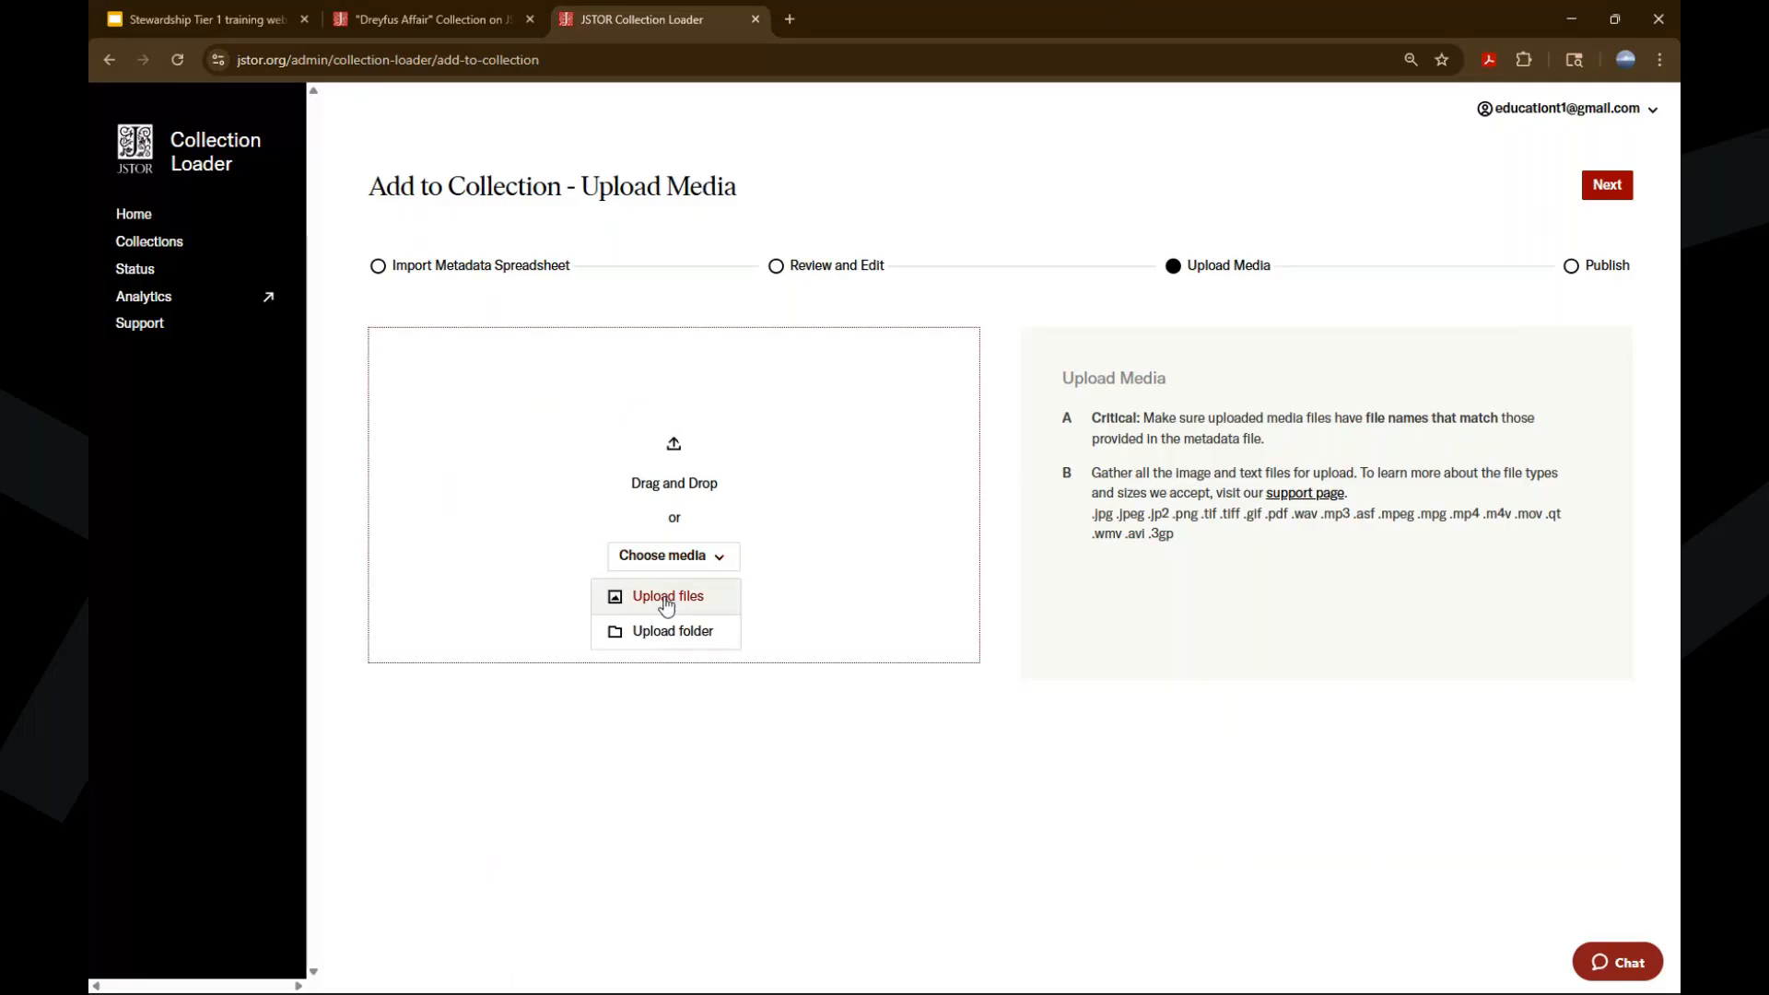
{"action": "left_click", "coordinate": [665, 597]}
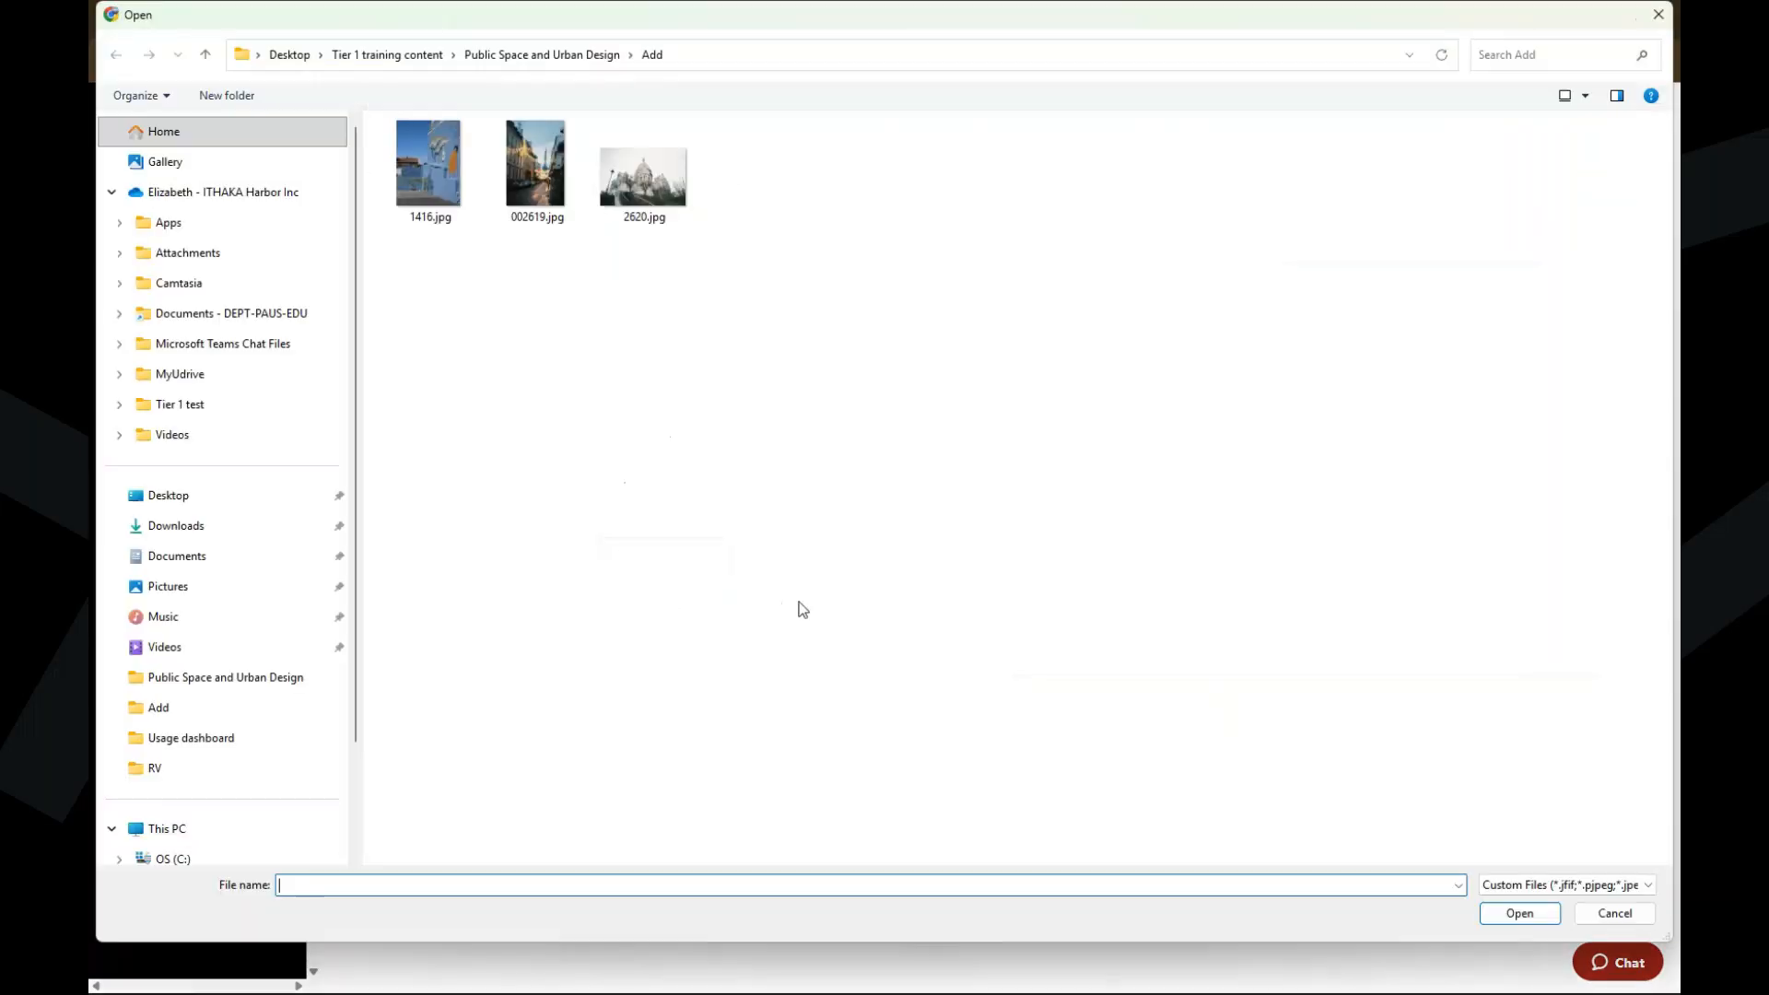
{"action": "left_click", "coordinate": [450, 174]}
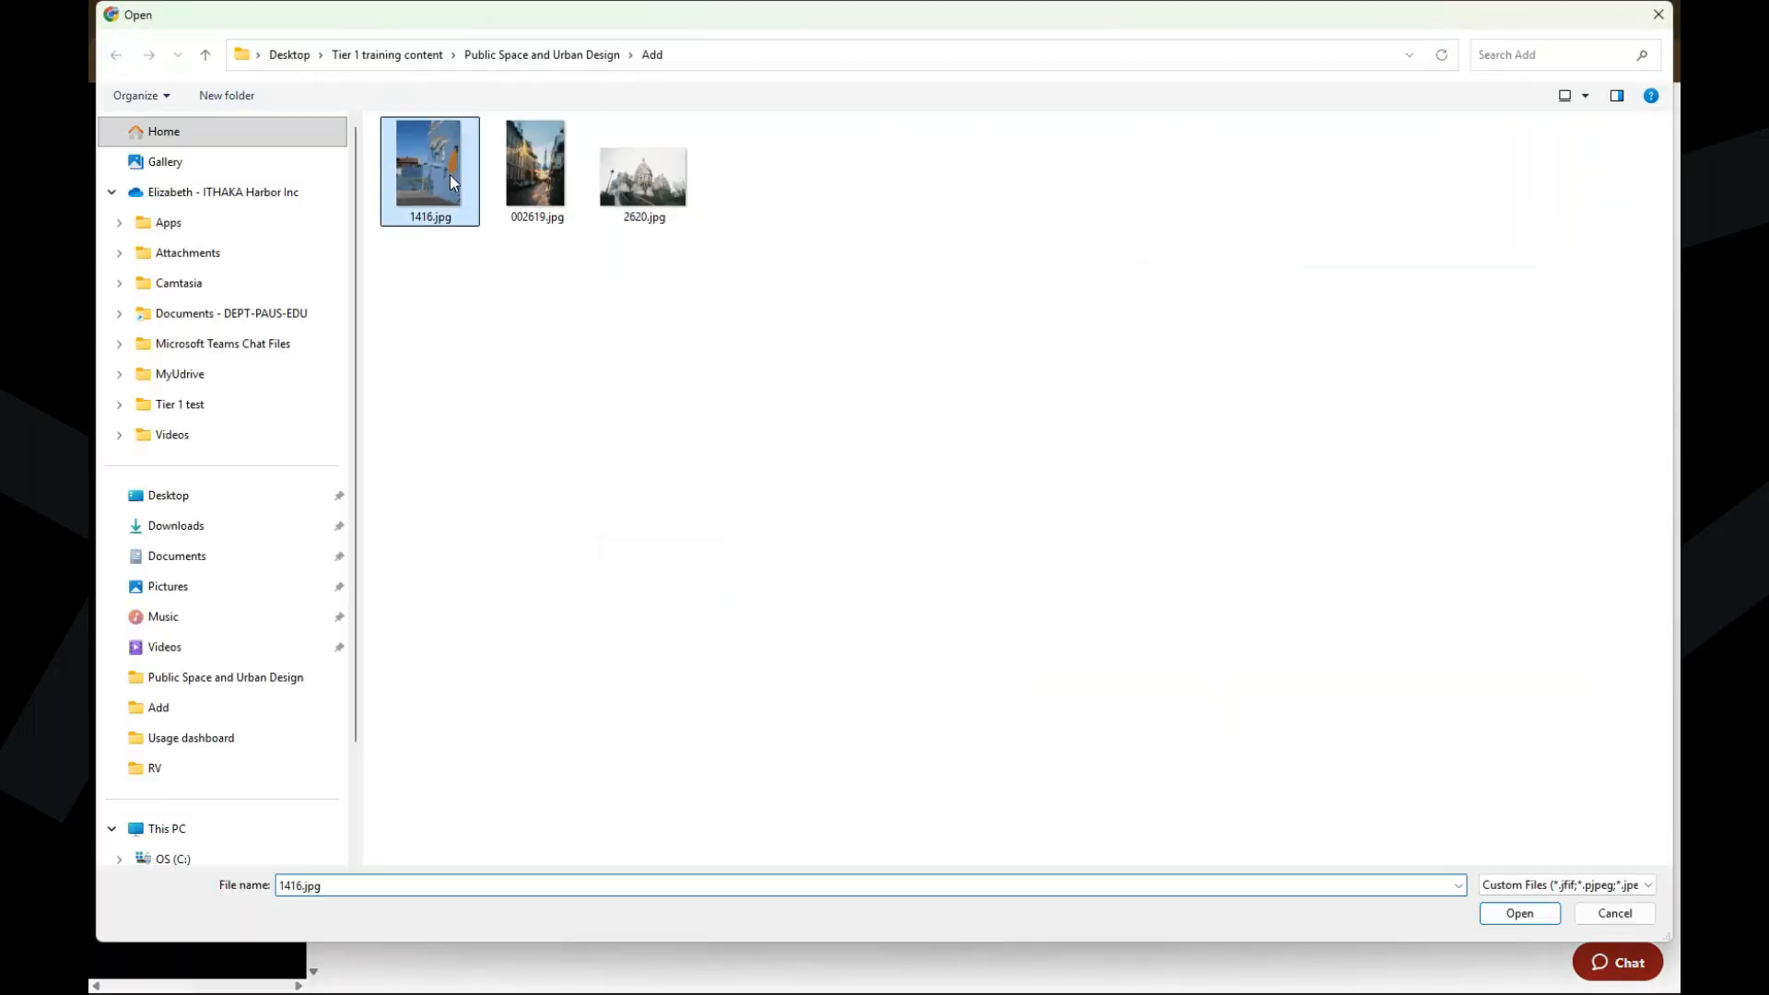
{"action": "left_click", "coordinate": [643, 175], "text": "shift"}
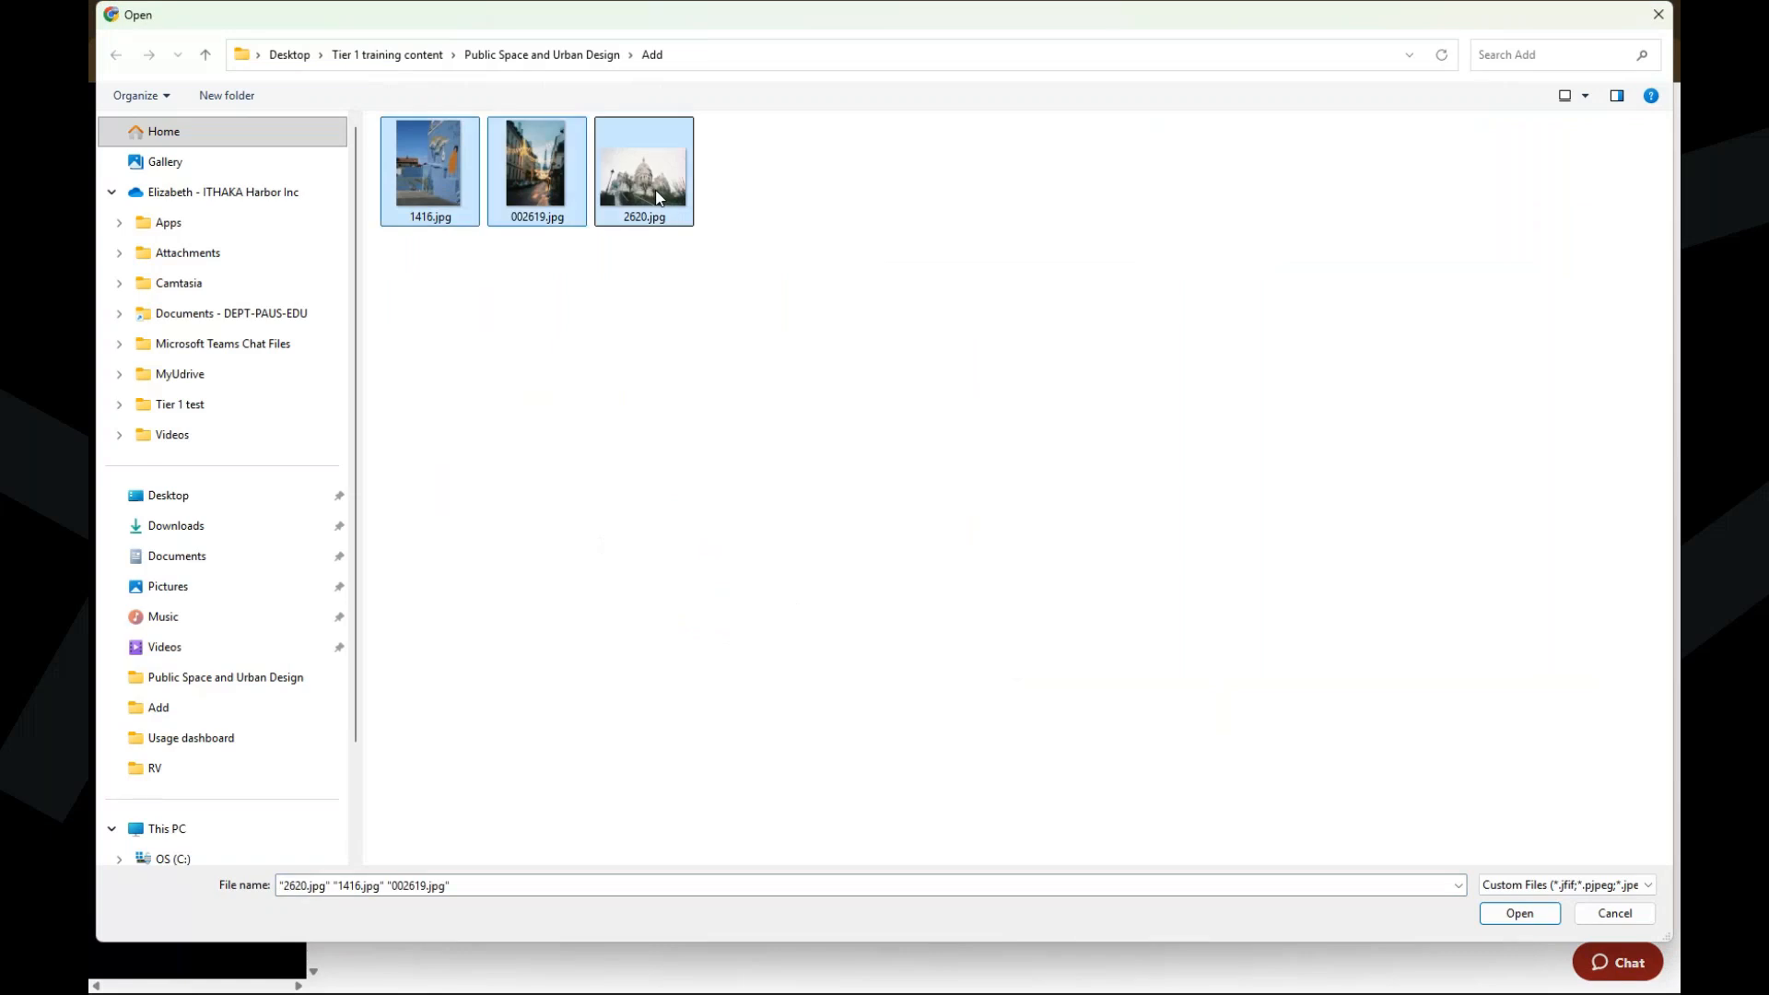
{"action": "left_click", "coordinate": [1515, 914]}
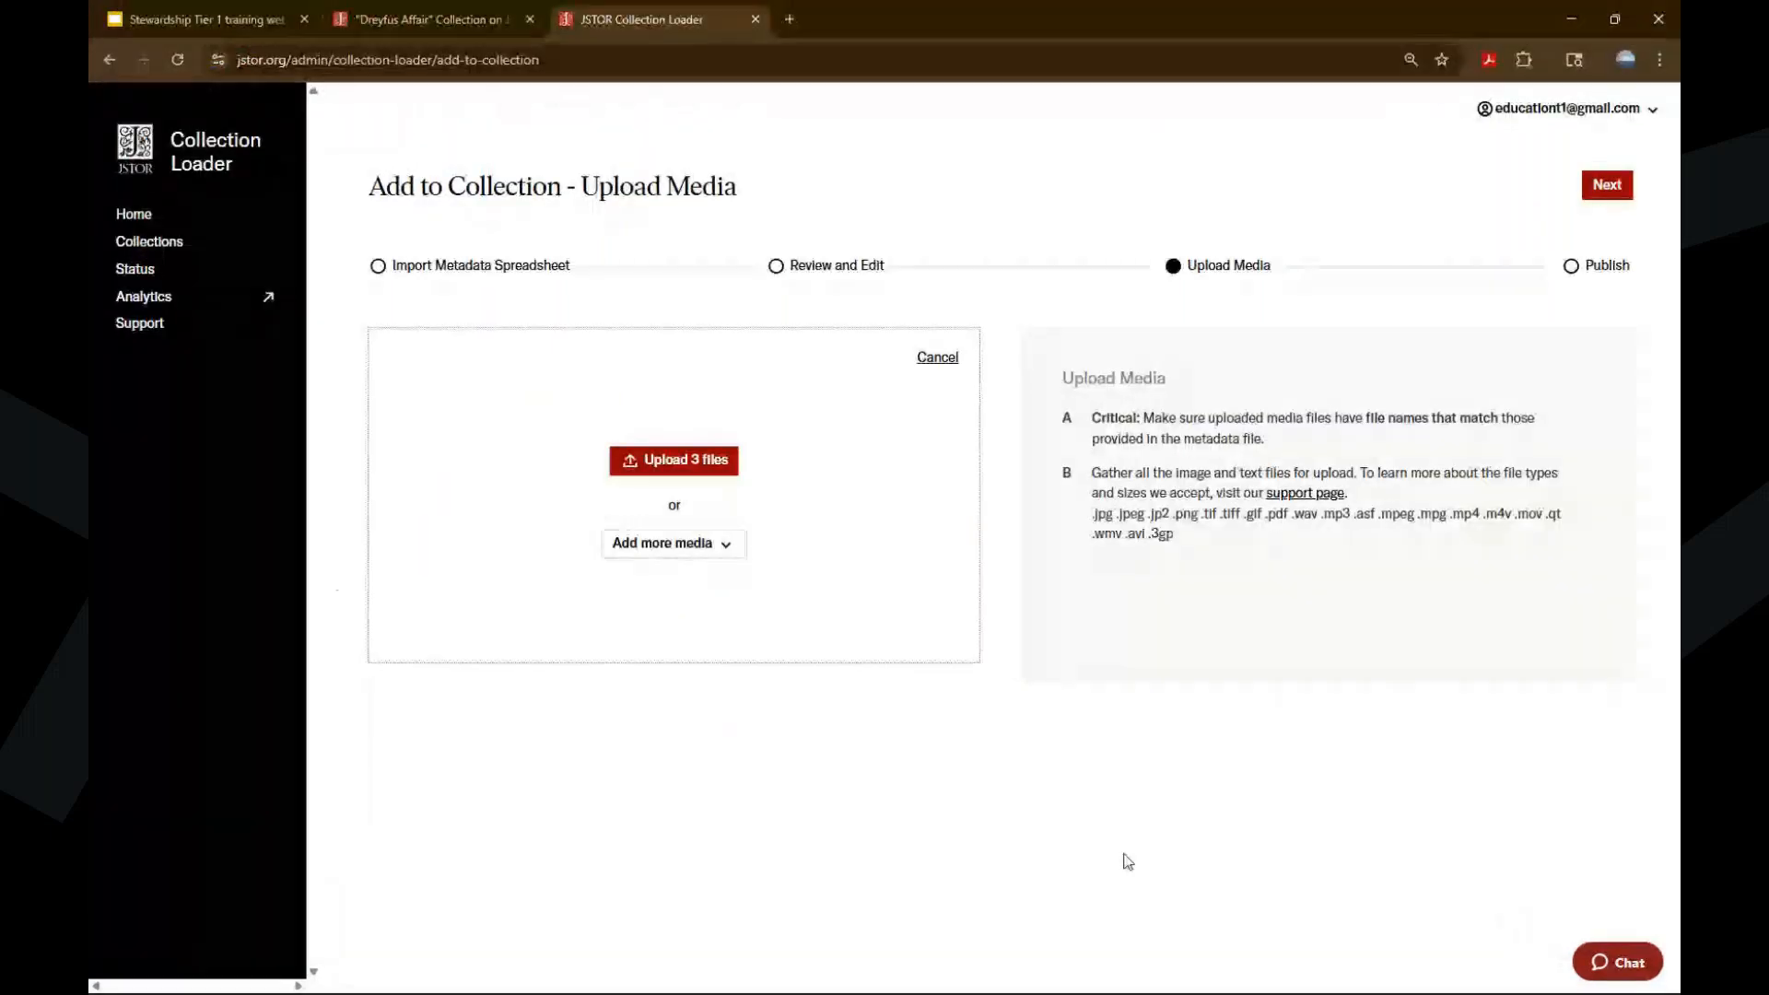
{"action": "left_click", "coordinate": [677, 460]}
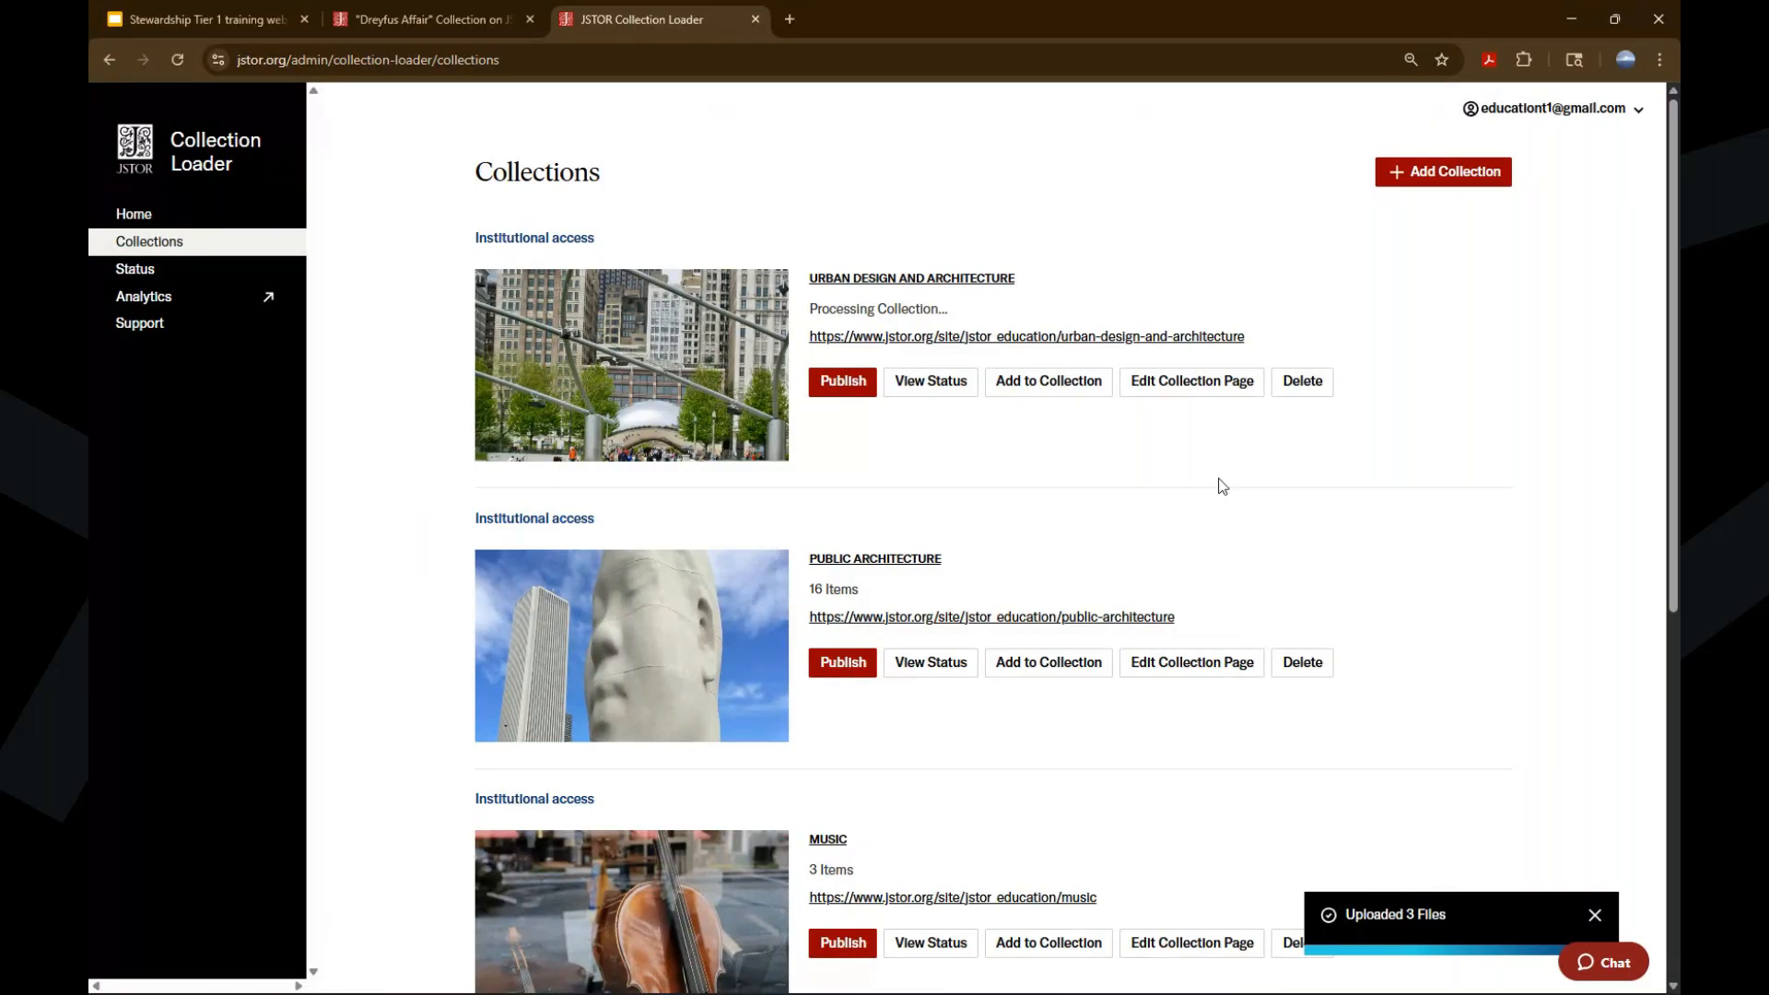
Look through the items of the Public architecture collection and open the one titled Chicago
{"action": "left_click", "coordinate": [895, 564]}
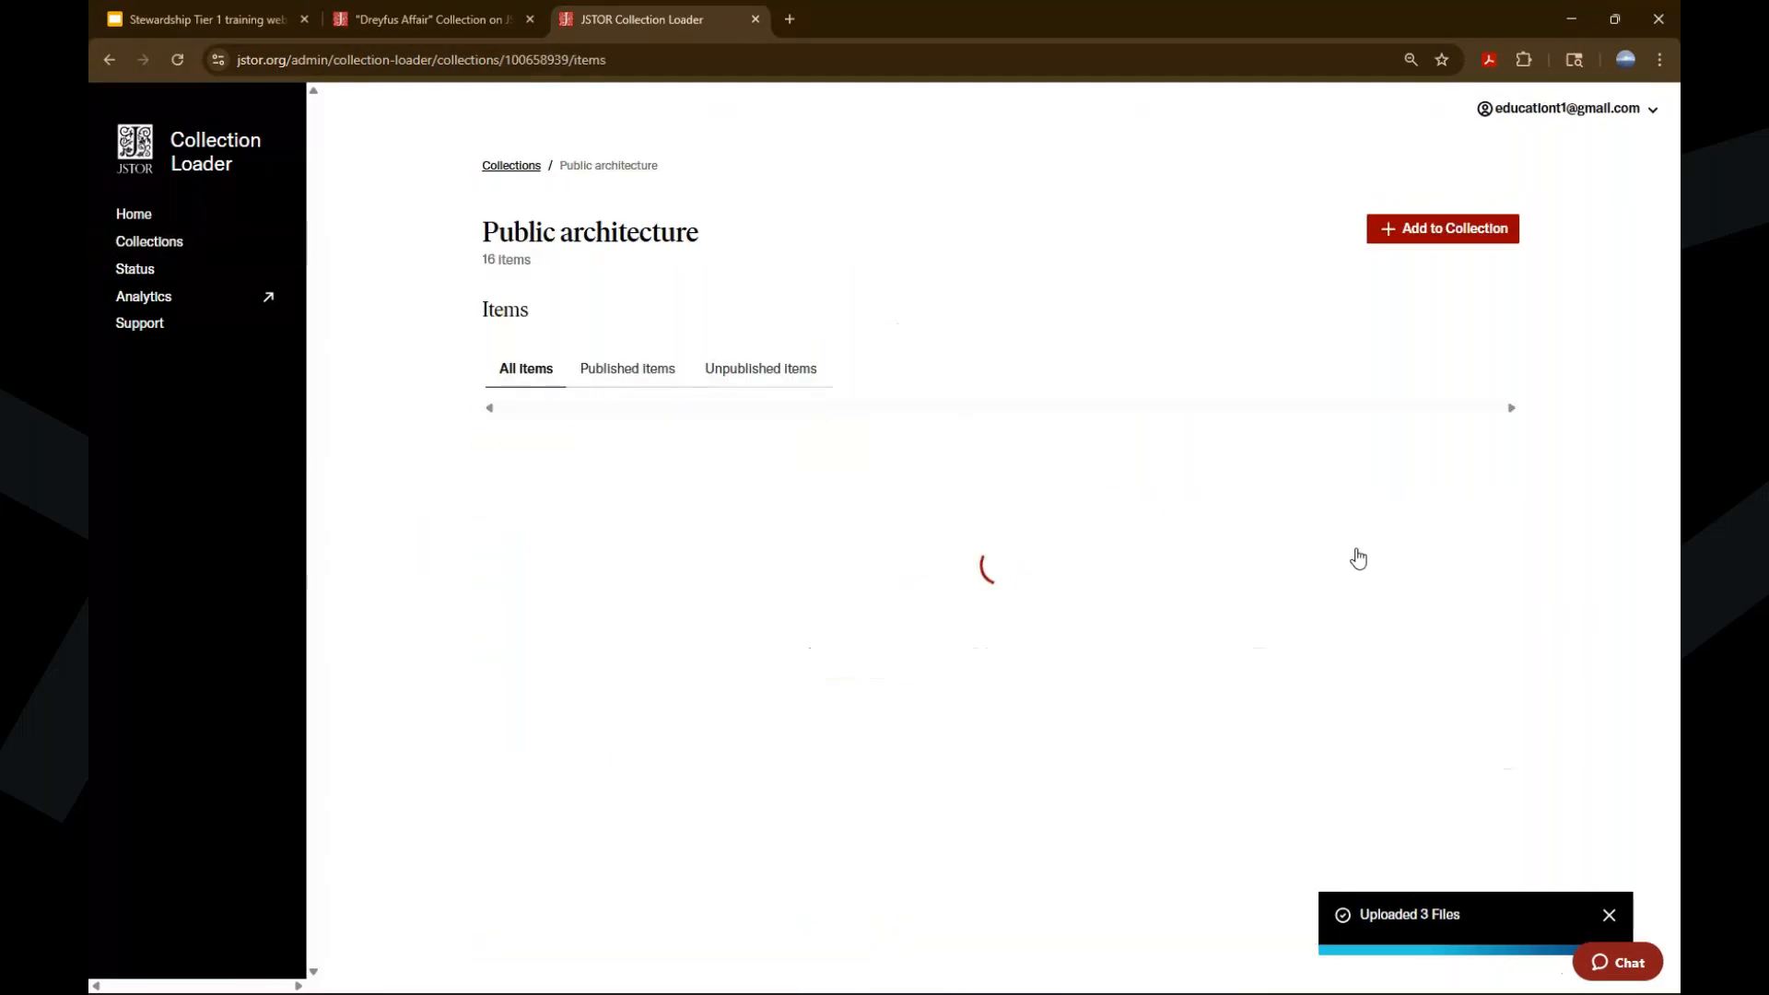
{"action": "scroll", "coordinate": [1428, 715], "scroll_direction": "down", "scroll_amount": 1}
{"action": "scroll", "coordinate": [1428, 715], "scroll_direction": "down", "scroll_amount": 1}
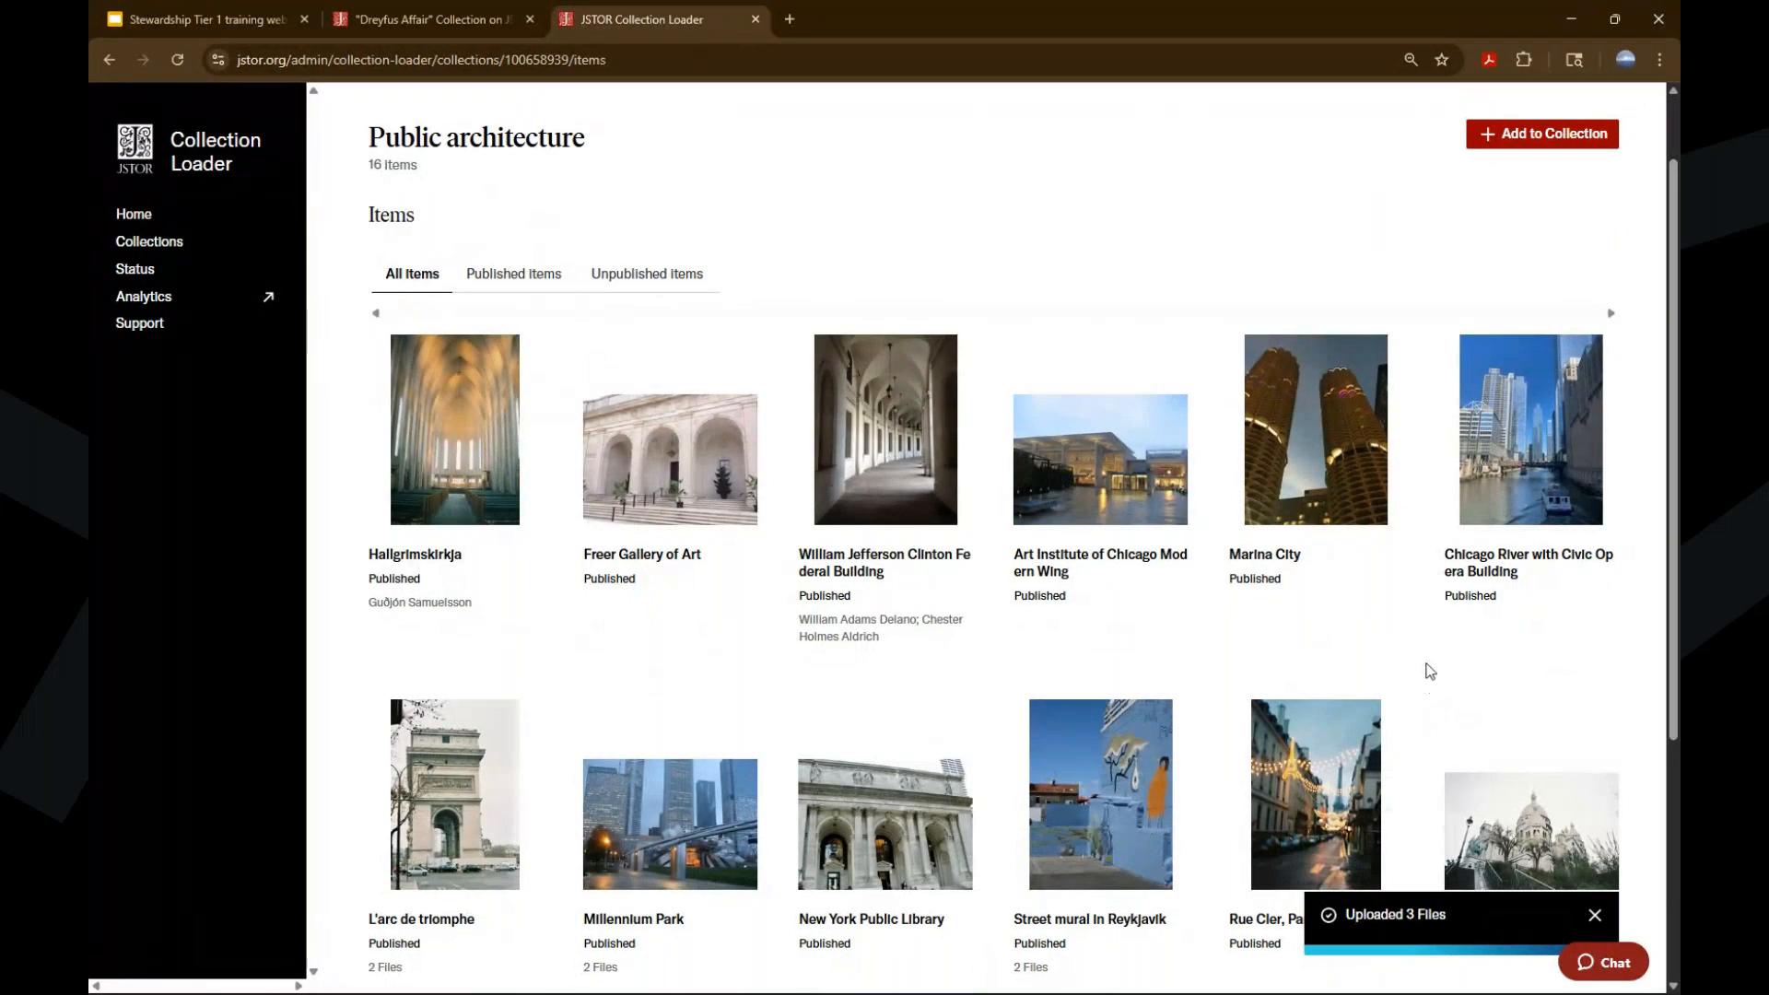
{"action": "scroll", "coordinate": [1439, 684], "scroll_direction": "down", "scroll_amount": 4}
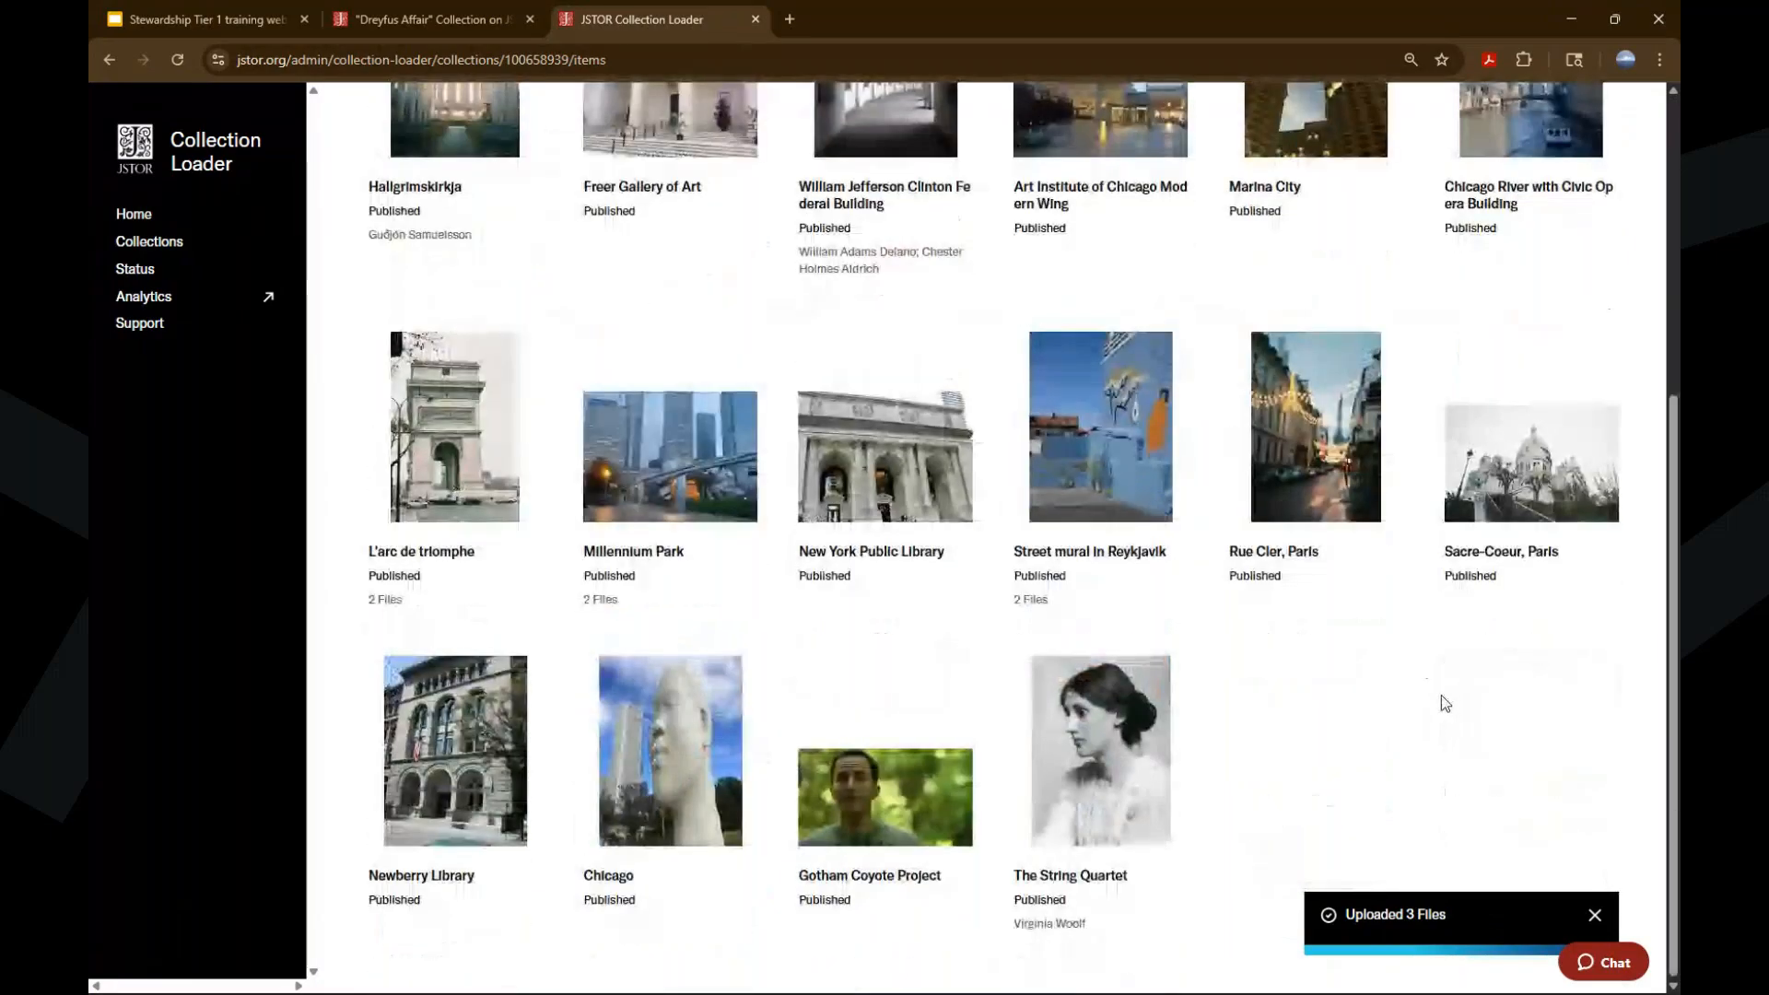
{"action": "left_click", "coordinate": [619, 878]}
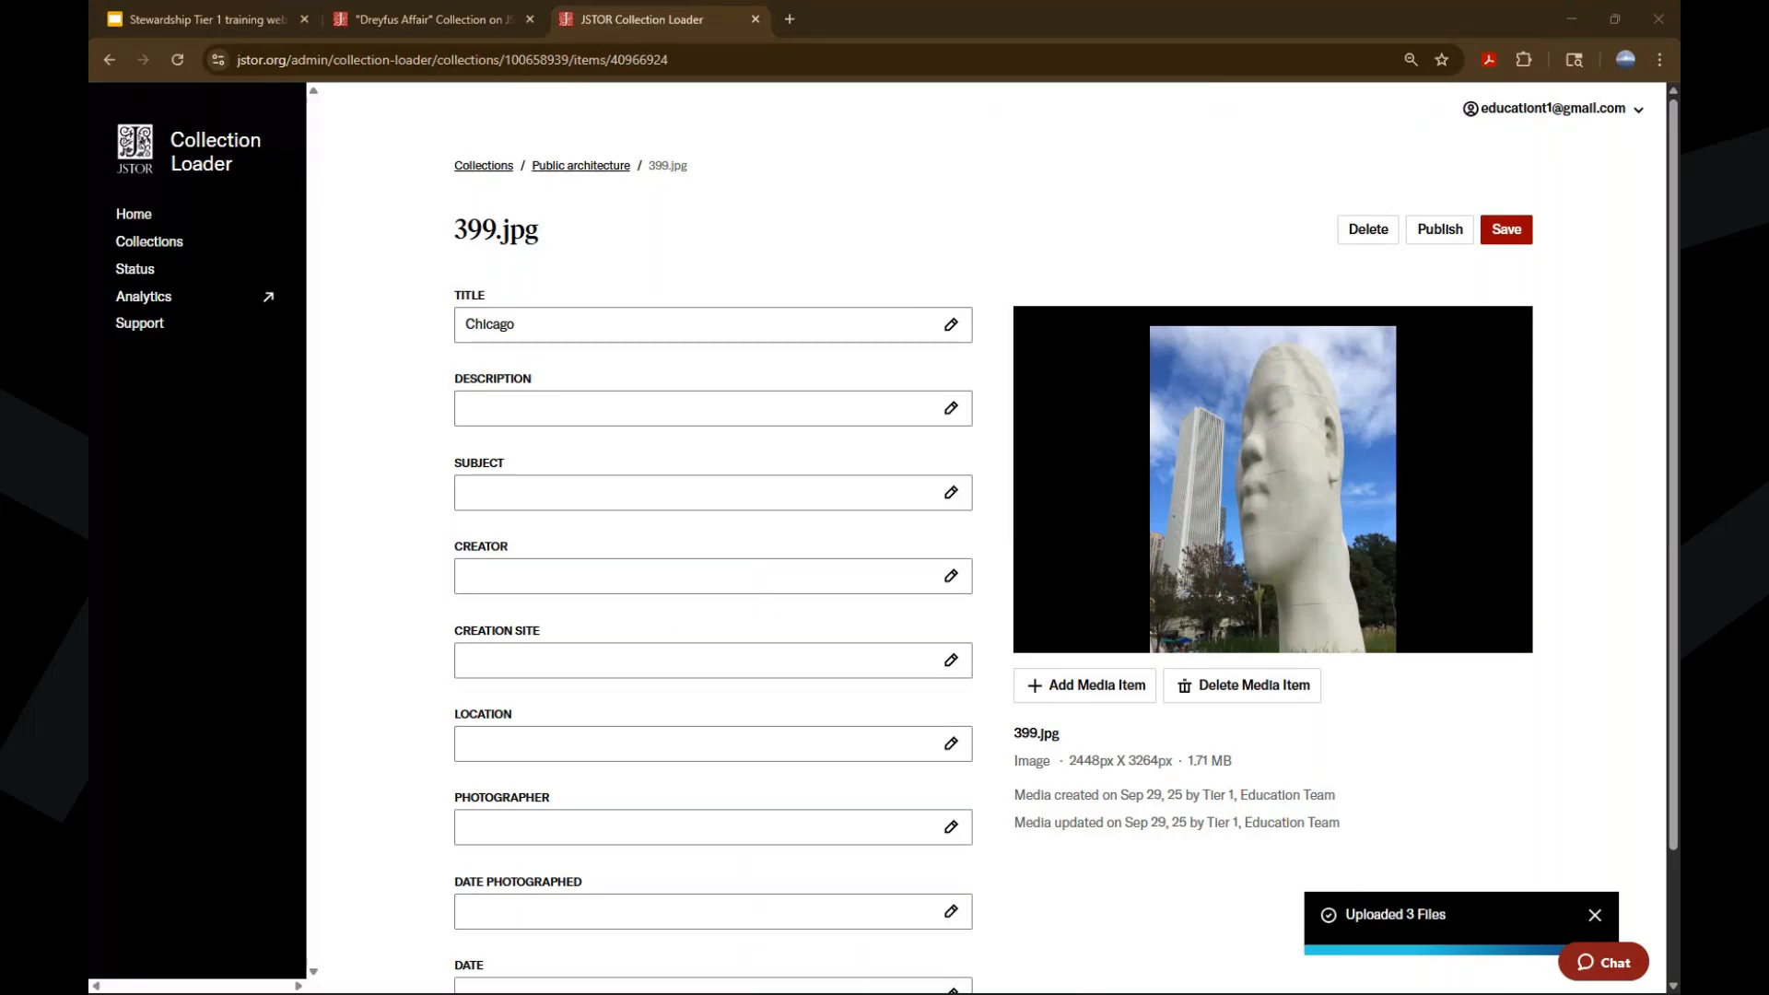
Change the item's title to "Awilda sculpture with Aon Center", enter Jaume Plensa as its creator, and save the changes
{"action": "left_click_drag", "start_coordinate": [542, 316], "coordinate": [428, 322]}
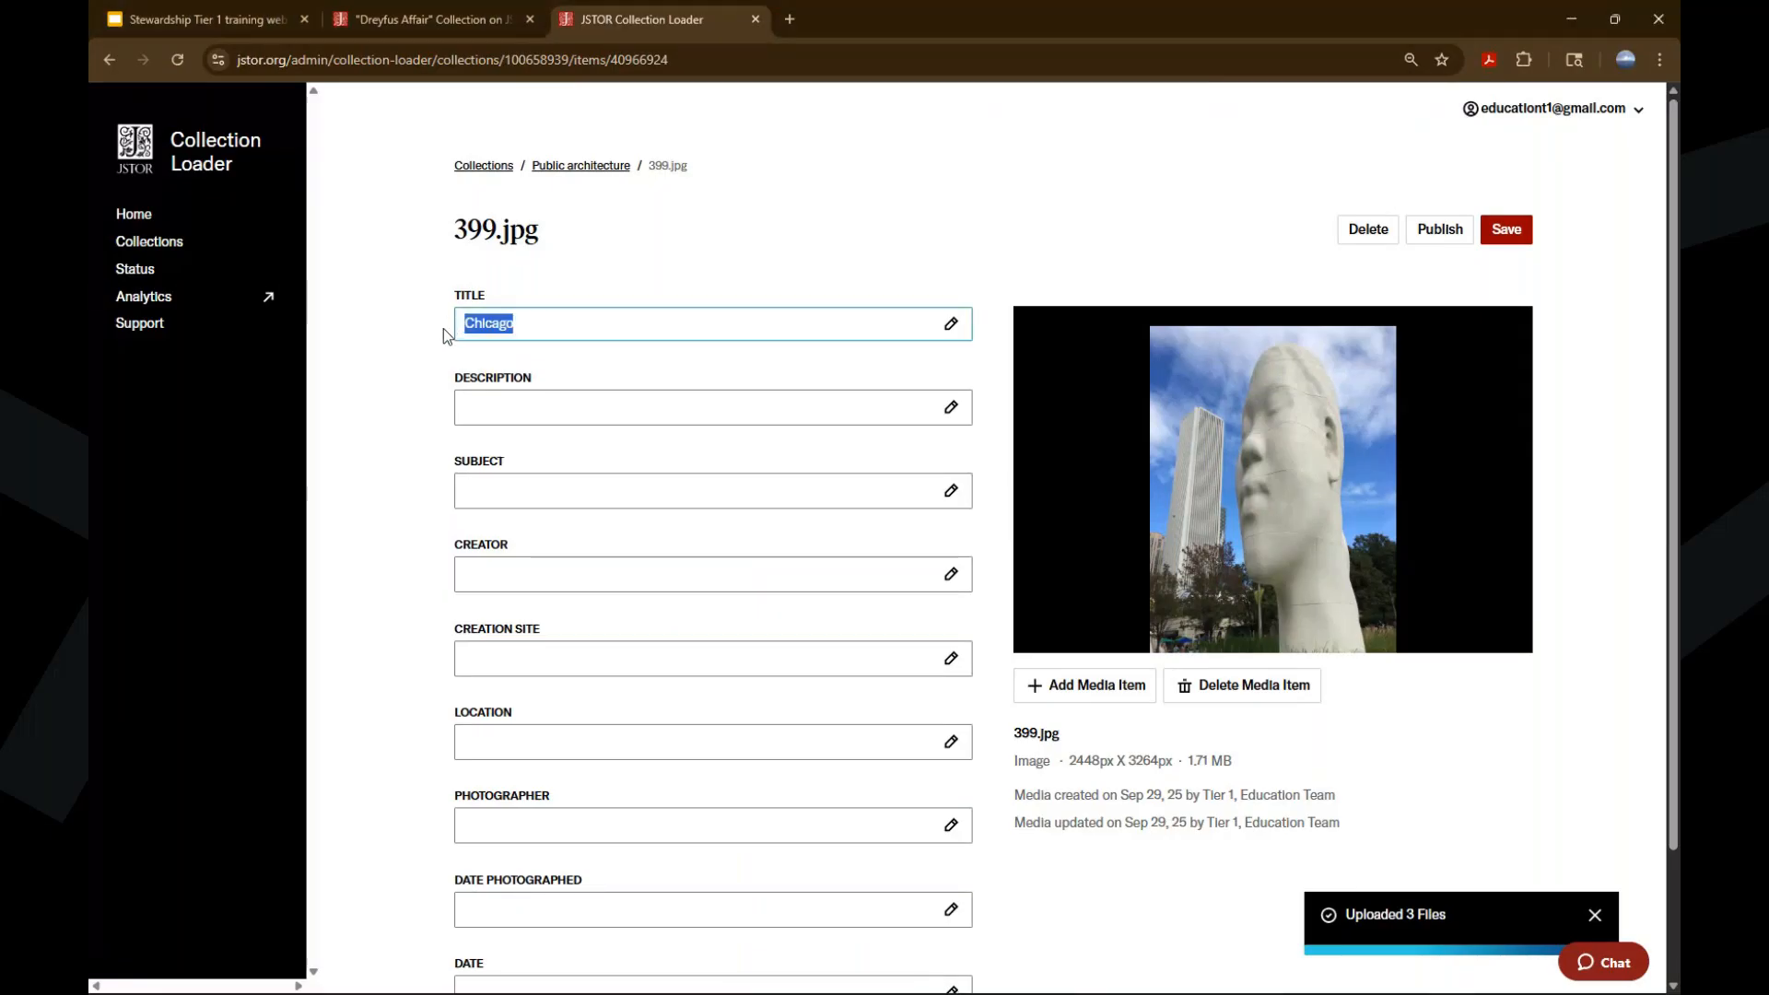
{"action": "type", "text": "Awilda sculpture with Aon Center"}
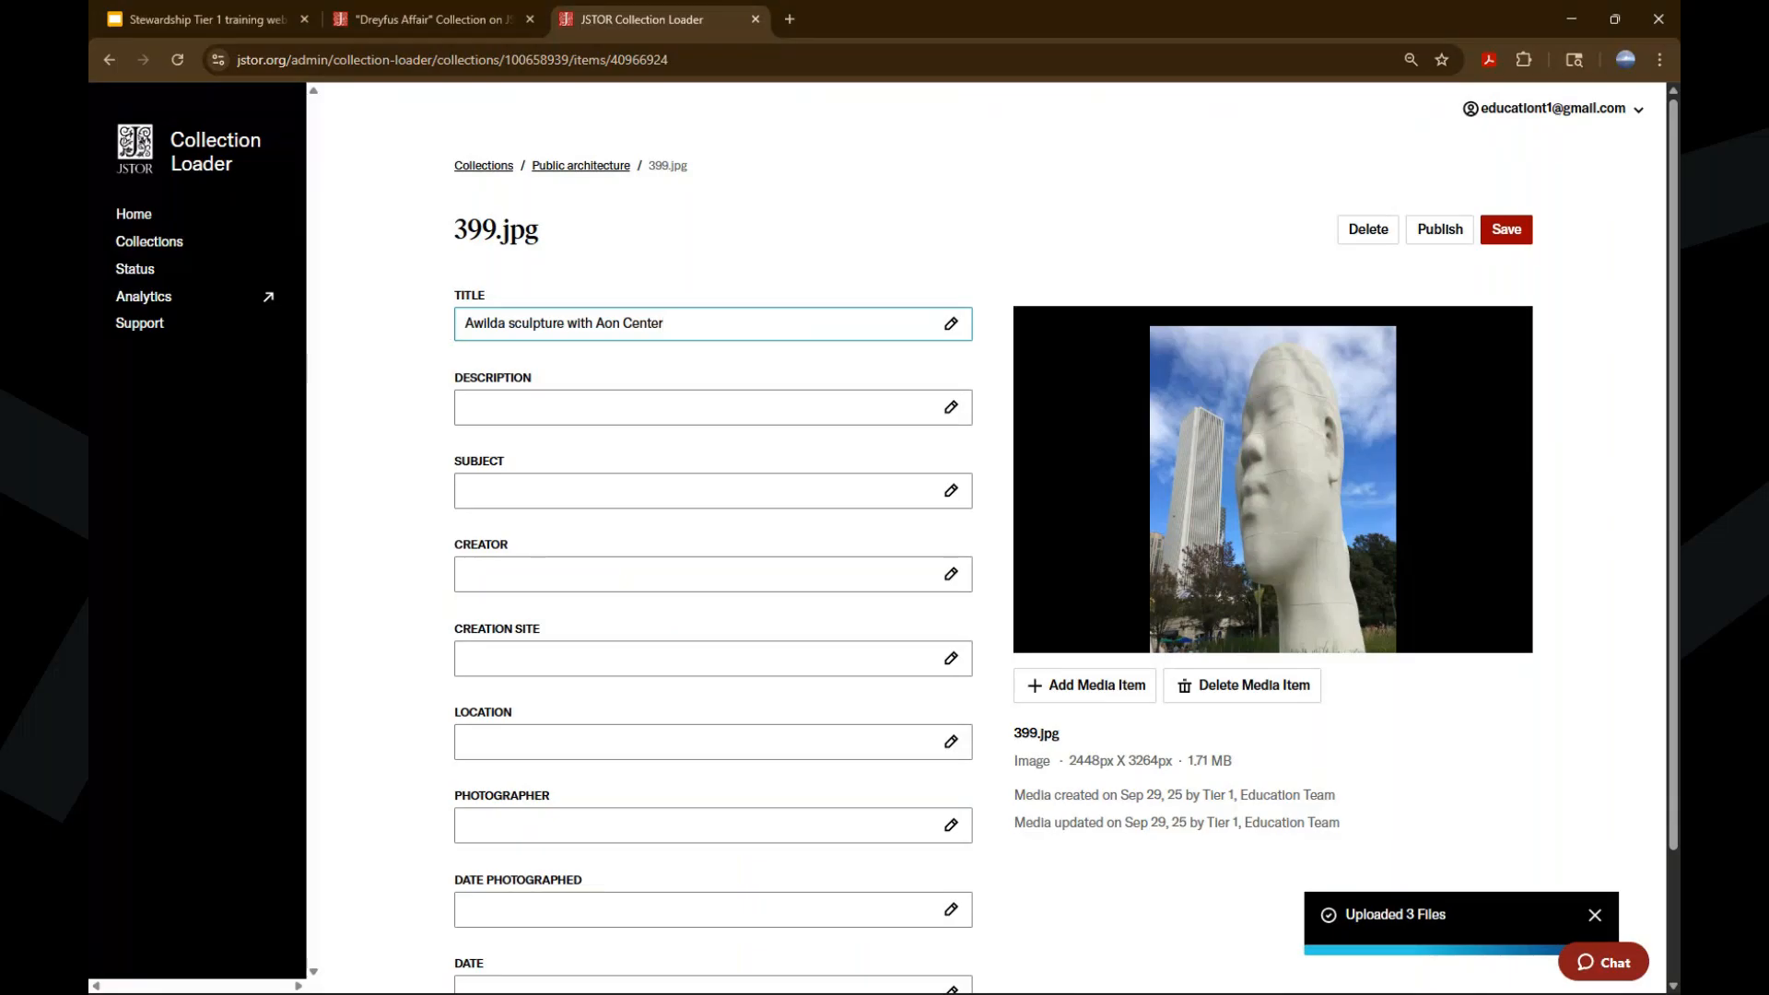
{"action": "key", "text": "alt+Tab"}
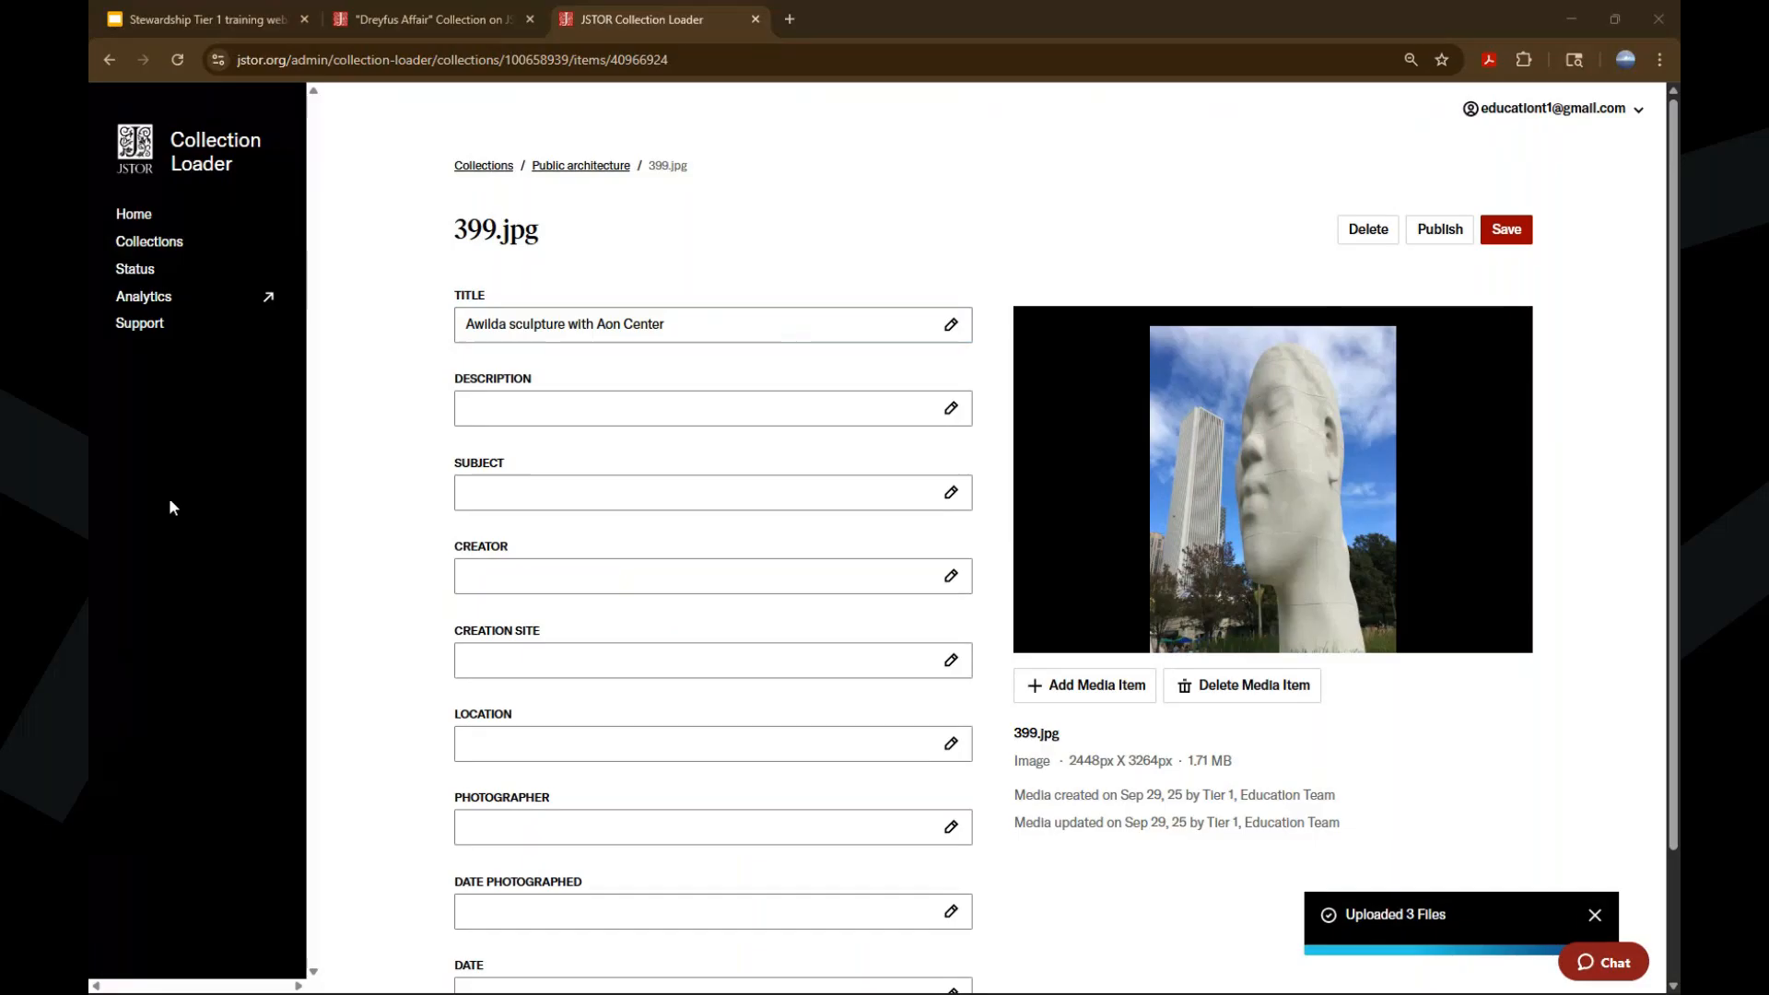
{"action": "left_click", "coordinate": [523, 582]}
{"action": "left_click", "coordinate": [535, 651]}
{"action": "left_click", "coordinate": [1505, 229]}
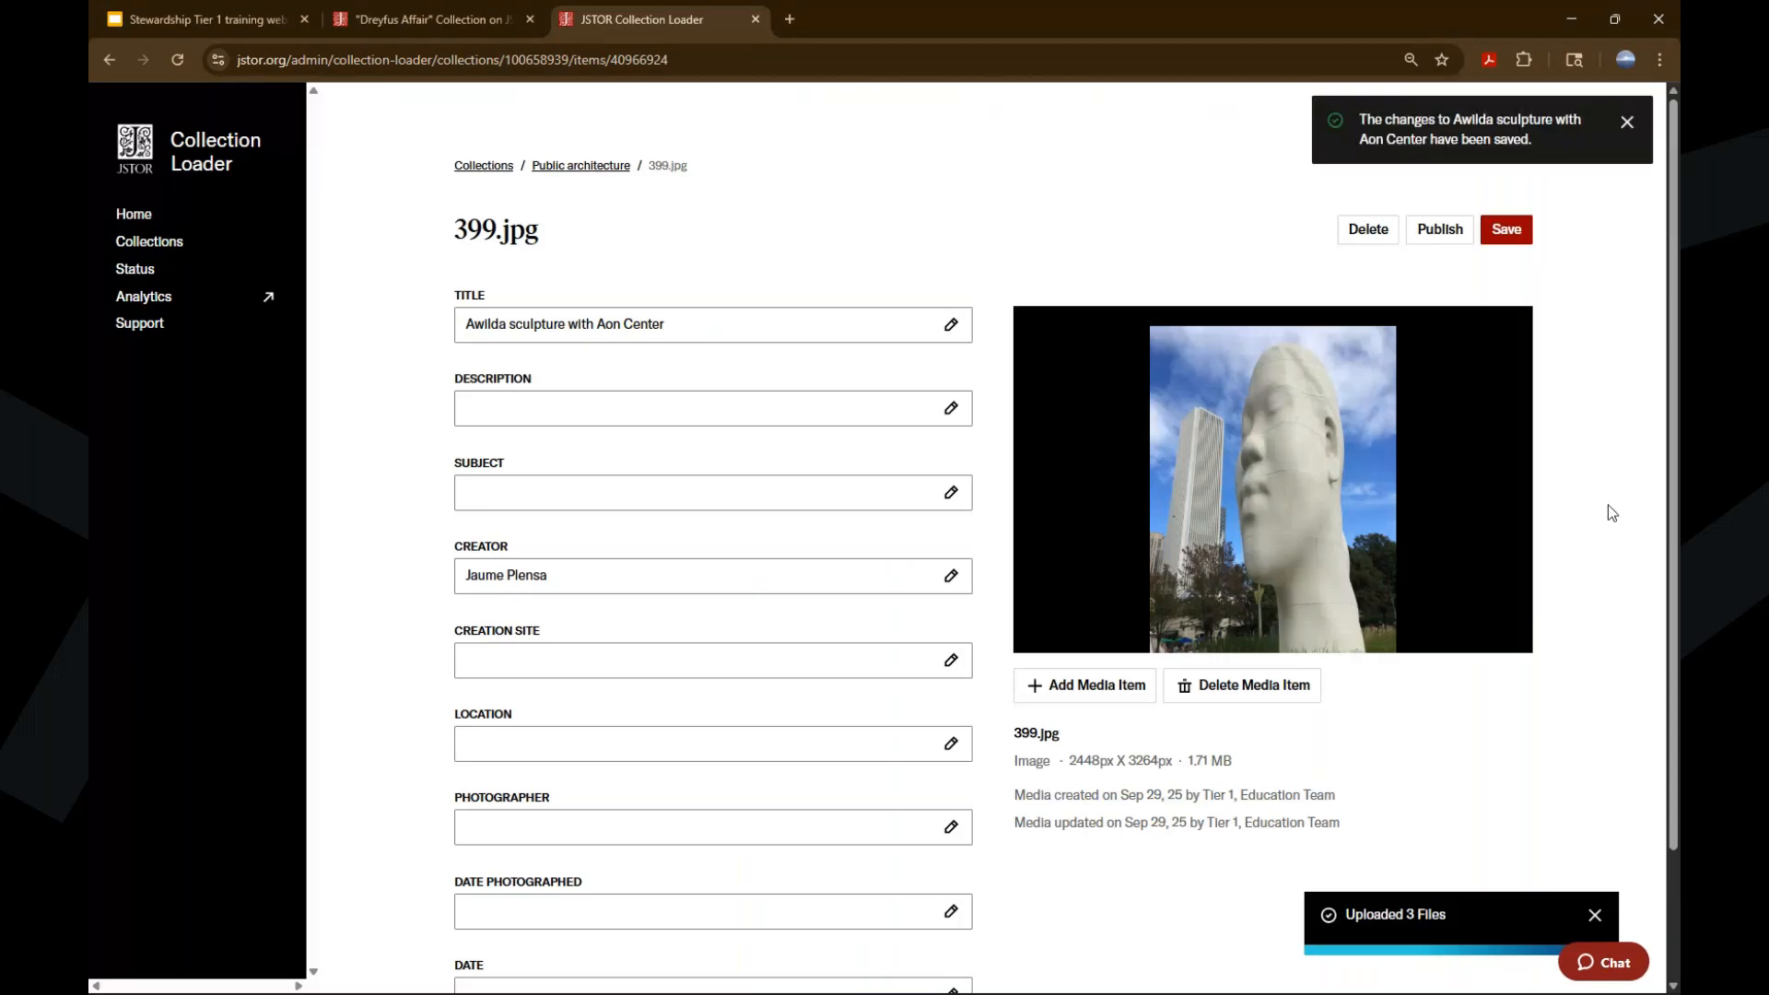
Delete the sculpture item's media, upload 399.jpg from the Public Space and Urban Design folder as its replacement, and save the item
{"action": "left_click", "coordinate": [1250, 693]}
{"action": "left_click", "coordinate": [1064, 603]}
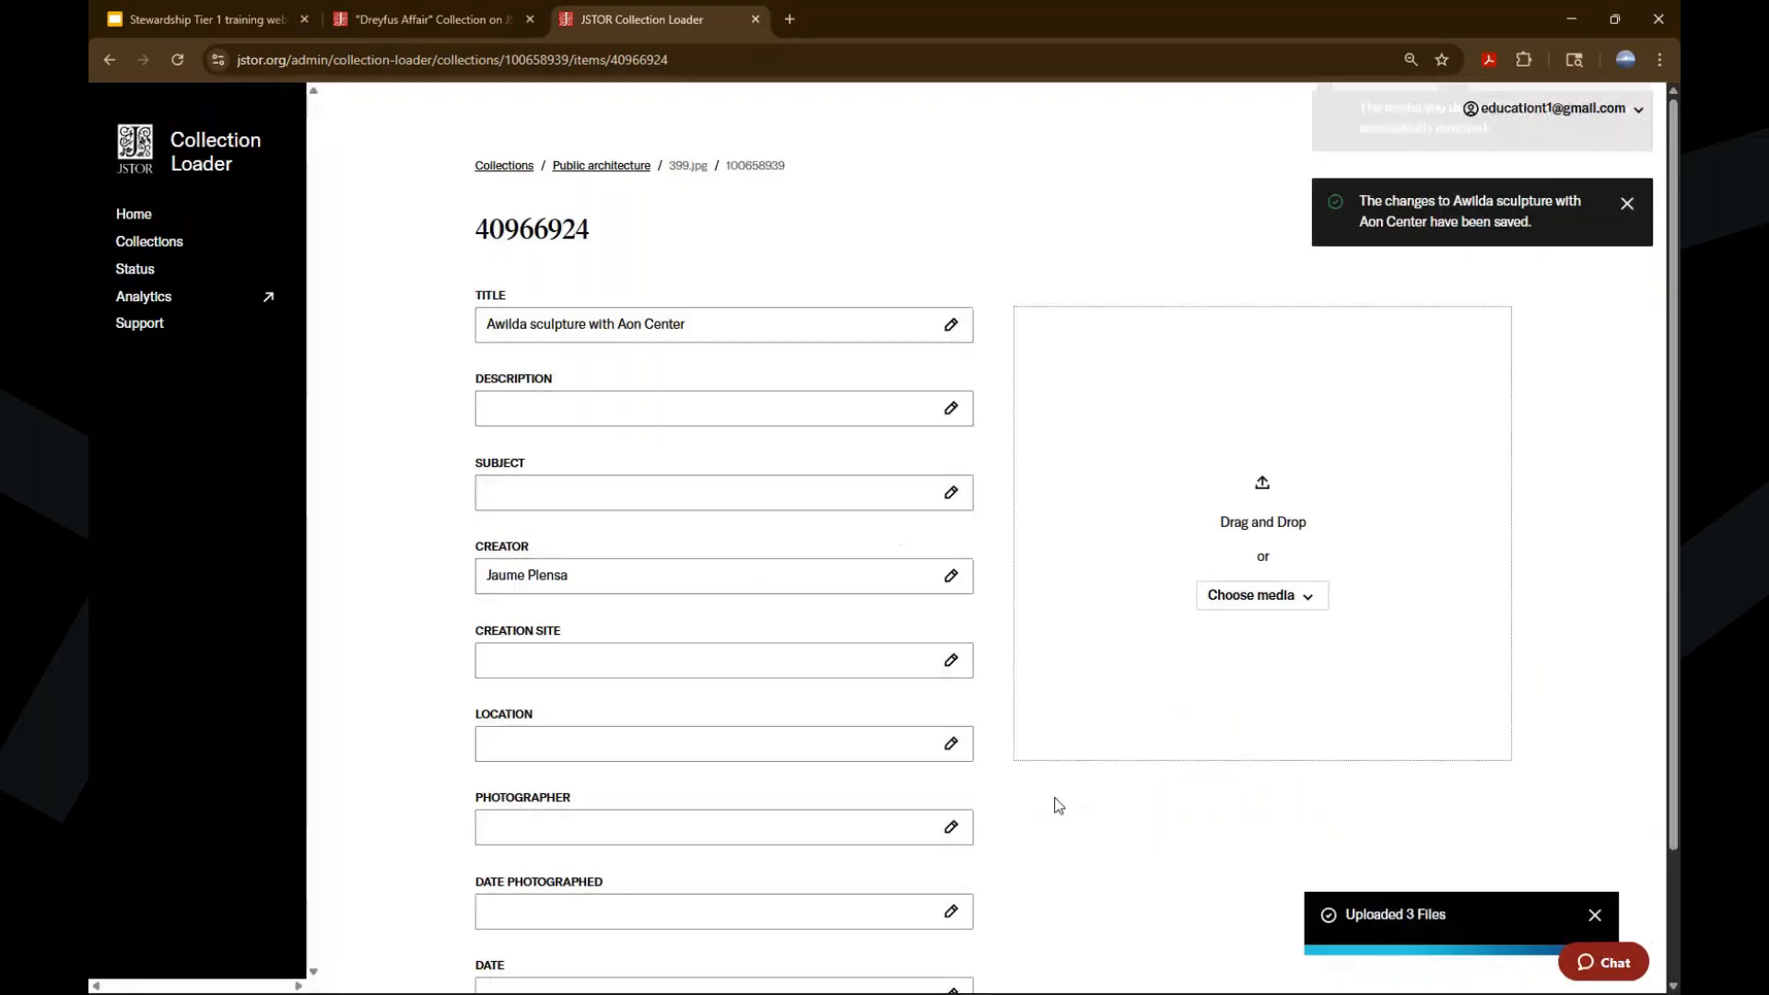
{"action": "left_click", "coordinate": [1267, 601]}
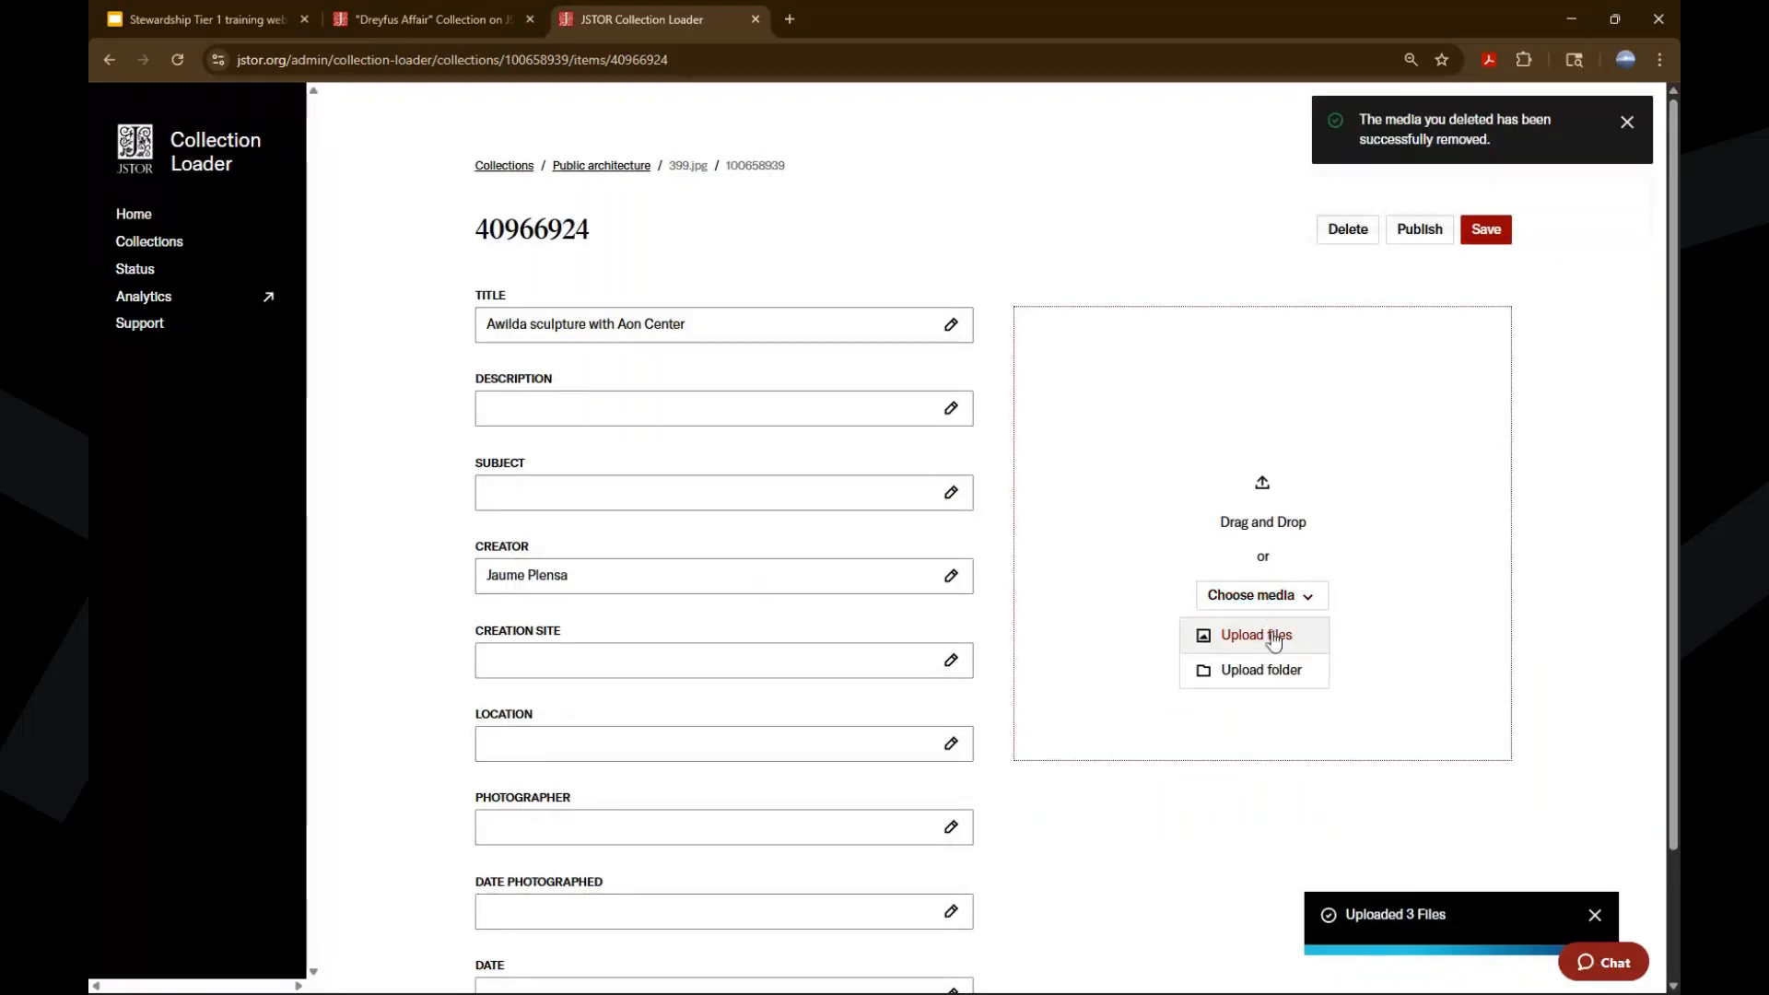
{"action": "left_click", "coordinate": [1277, 639]}
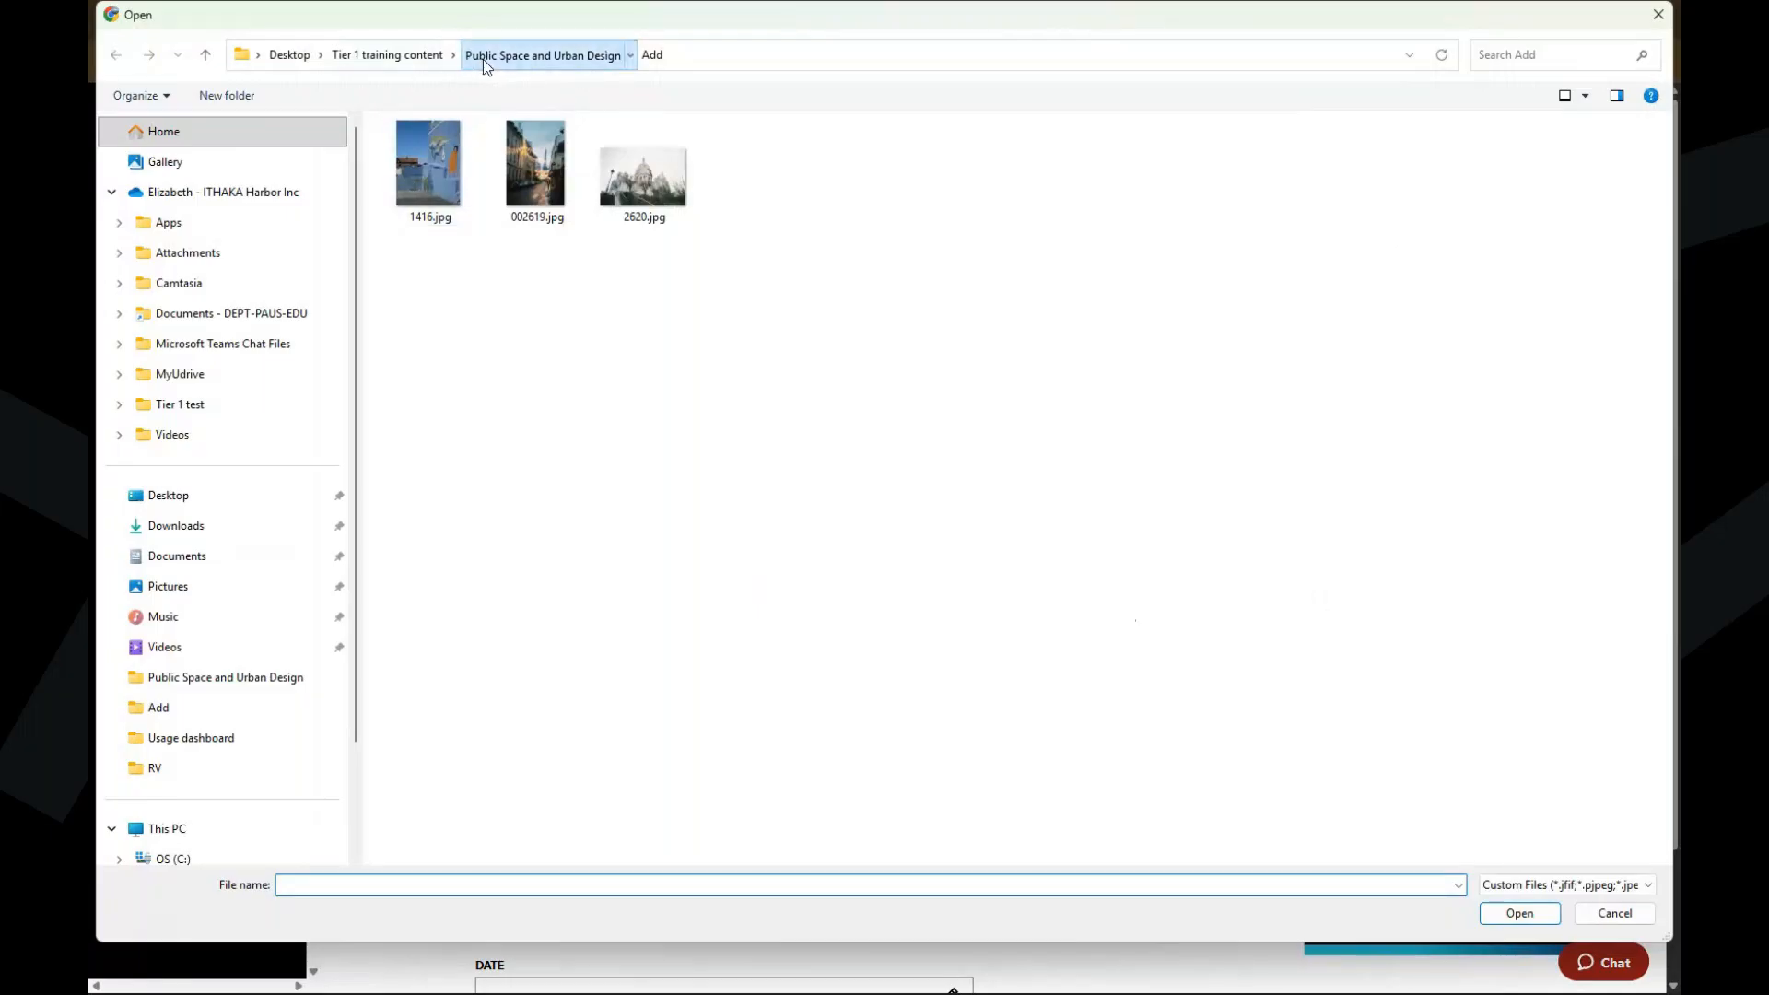
{"action": "left_click", "coordinate": [483, 59]}
{"action": "left_click", "coordinate": [834, 168]}
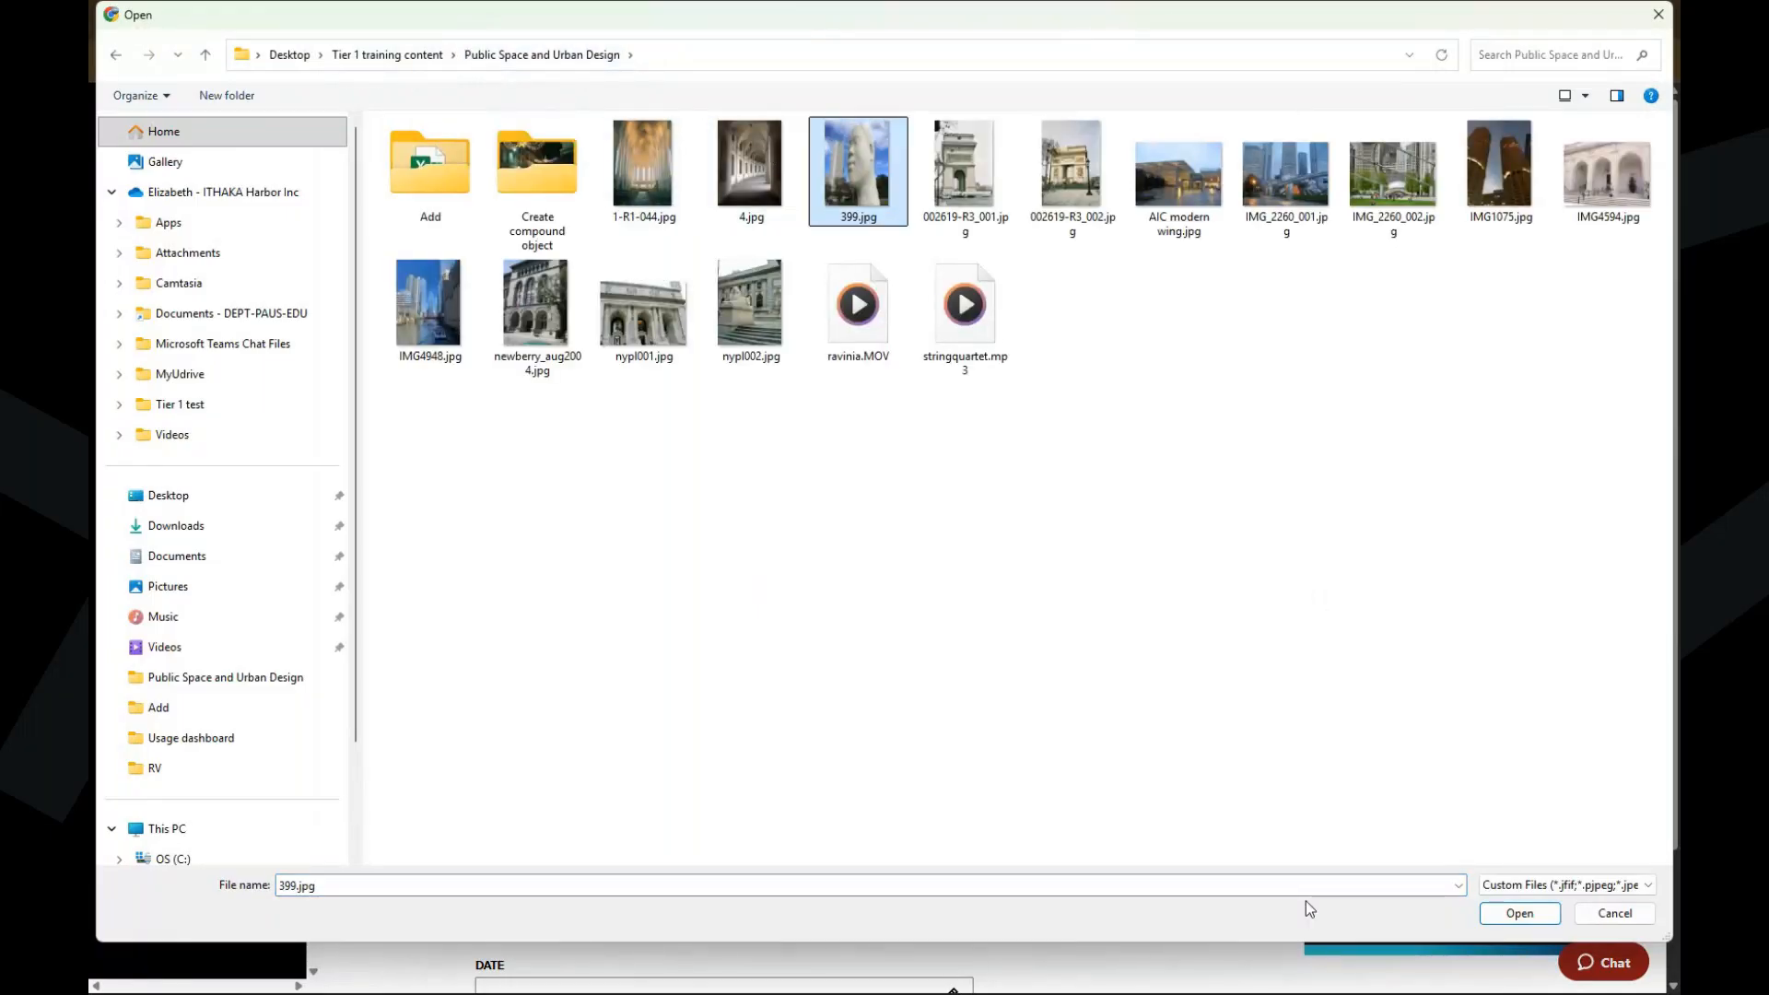
{"action": "left_click", "coordinate": [1519, 913]}
{"action": "left_click", "coordinate": [1277, 501]}
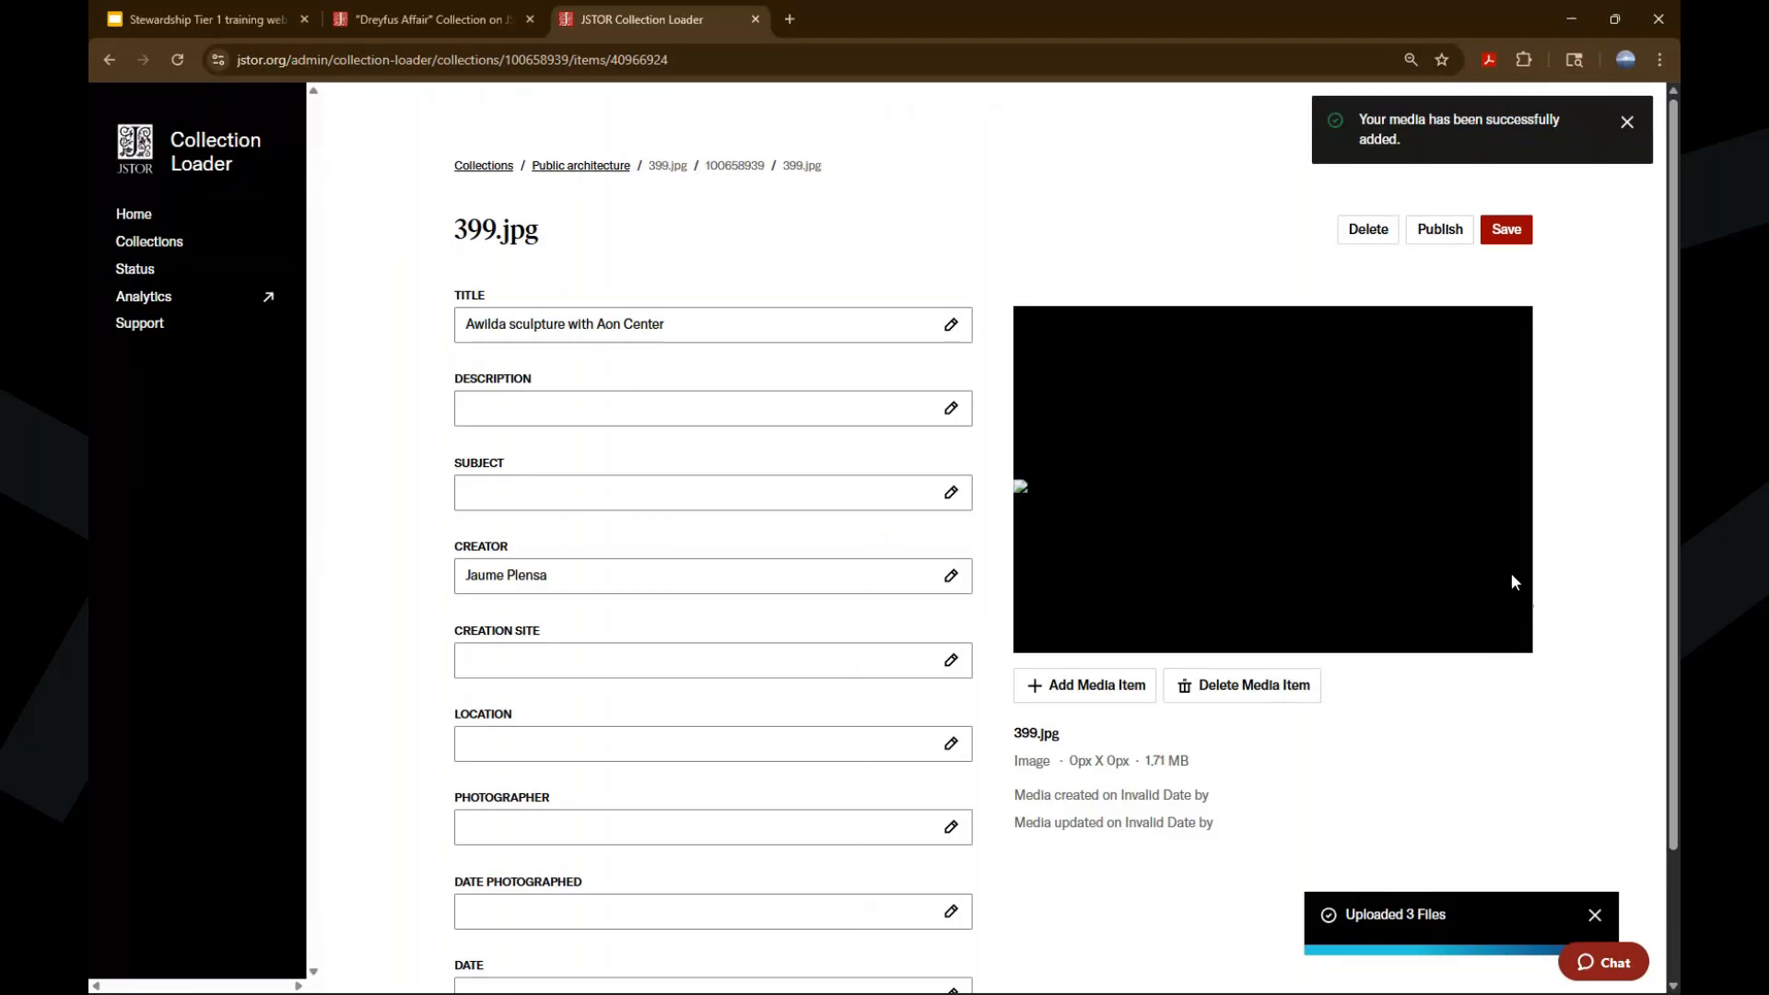
{"action": "left_click", "coordinate": [1509, 232]}
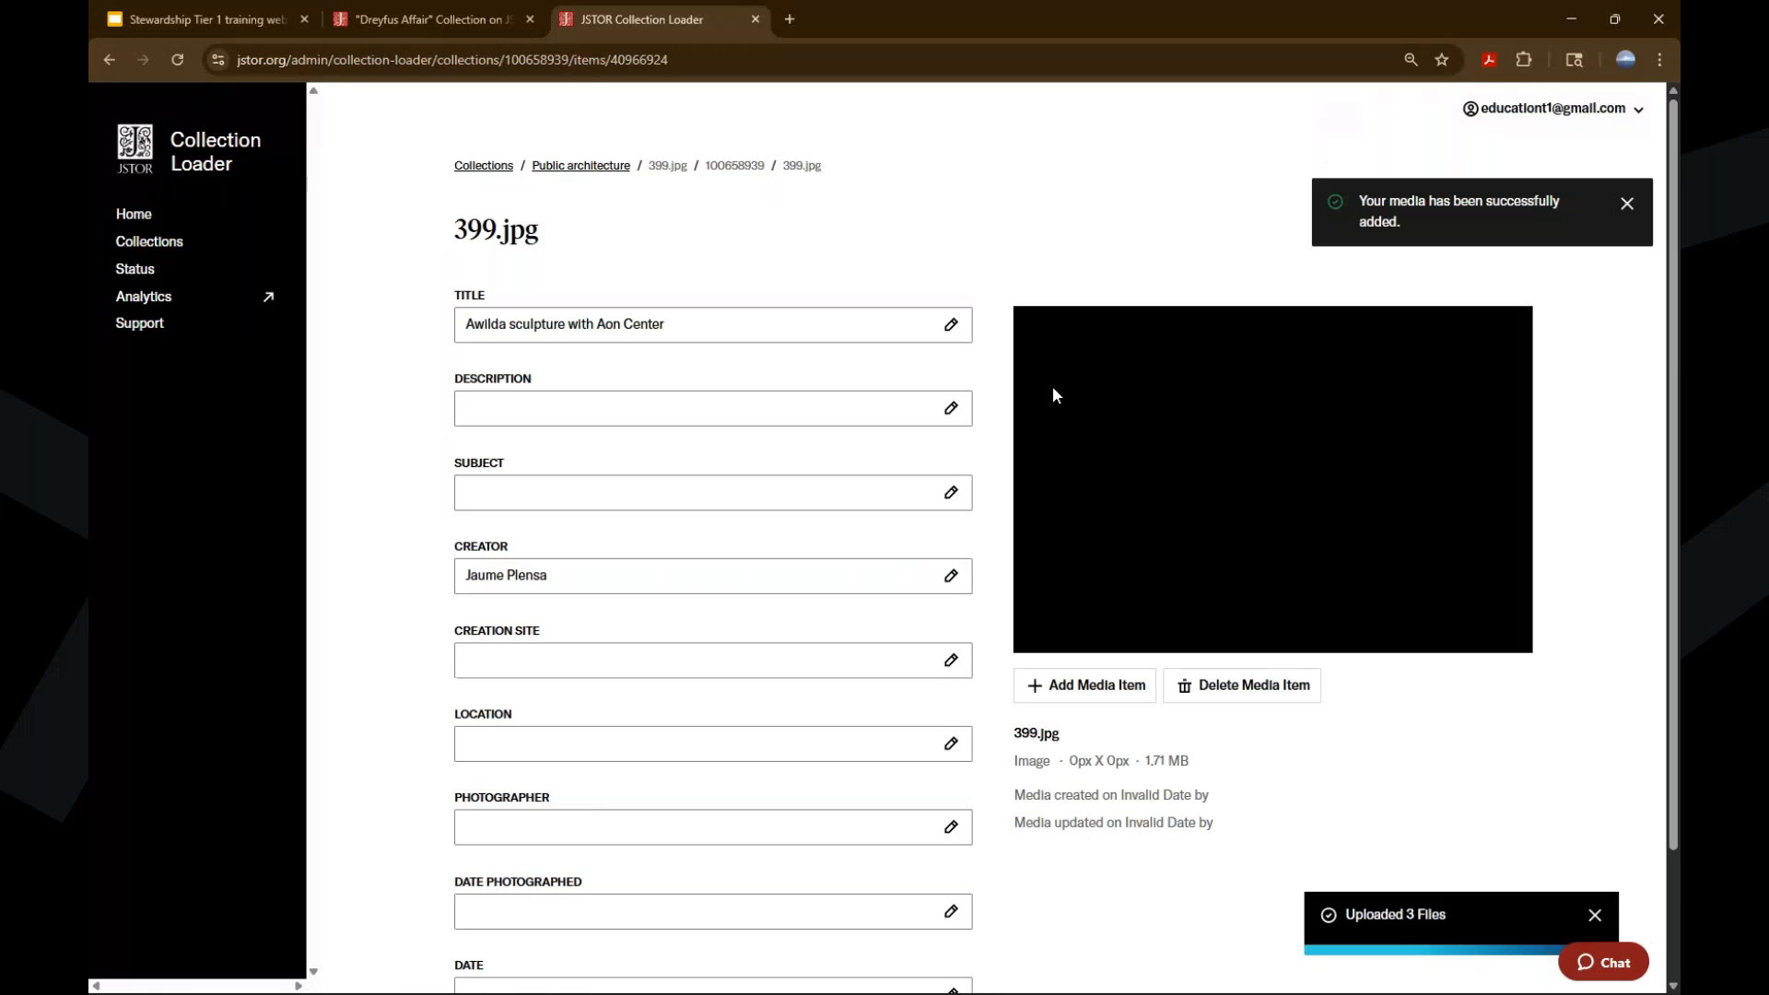
Return to the Public architecture collection's items and open the record for "Rue Cler, Paris"
{"action": "left_click", "coordinate": [630, 166]}
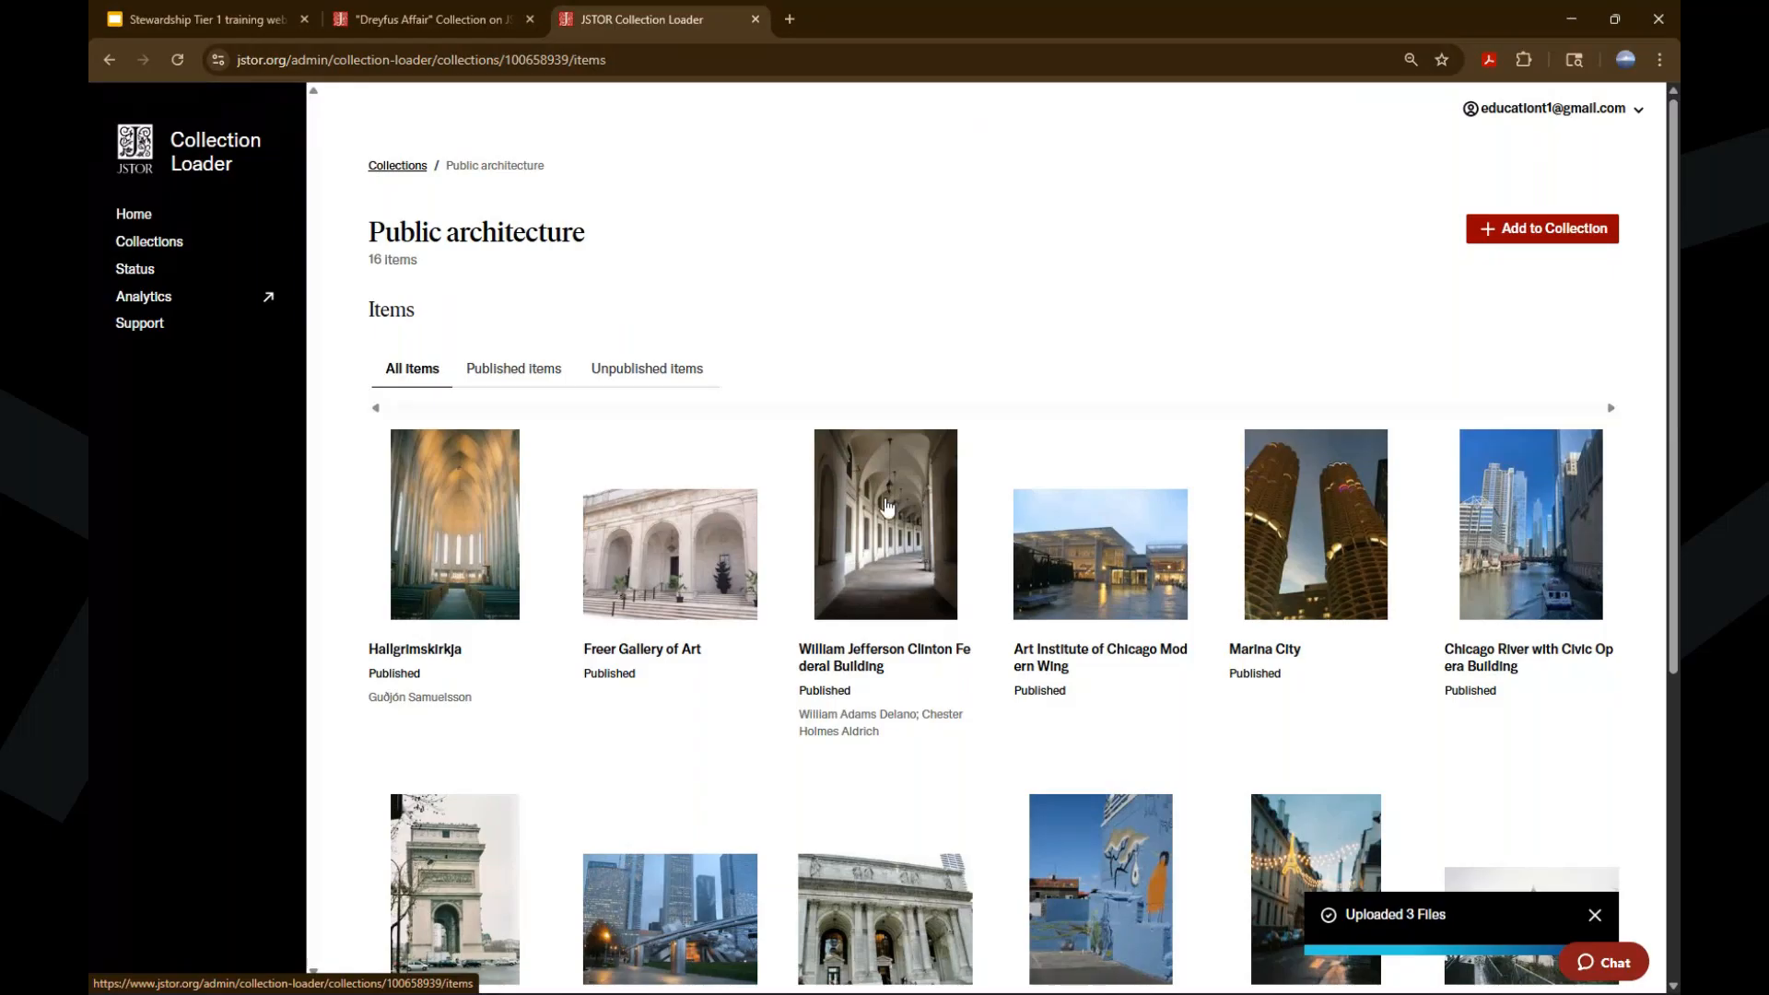
{"action": "scroll", "coordinate": [1318, 645], "scroll_direction": "down", "scroll_amount": 5}
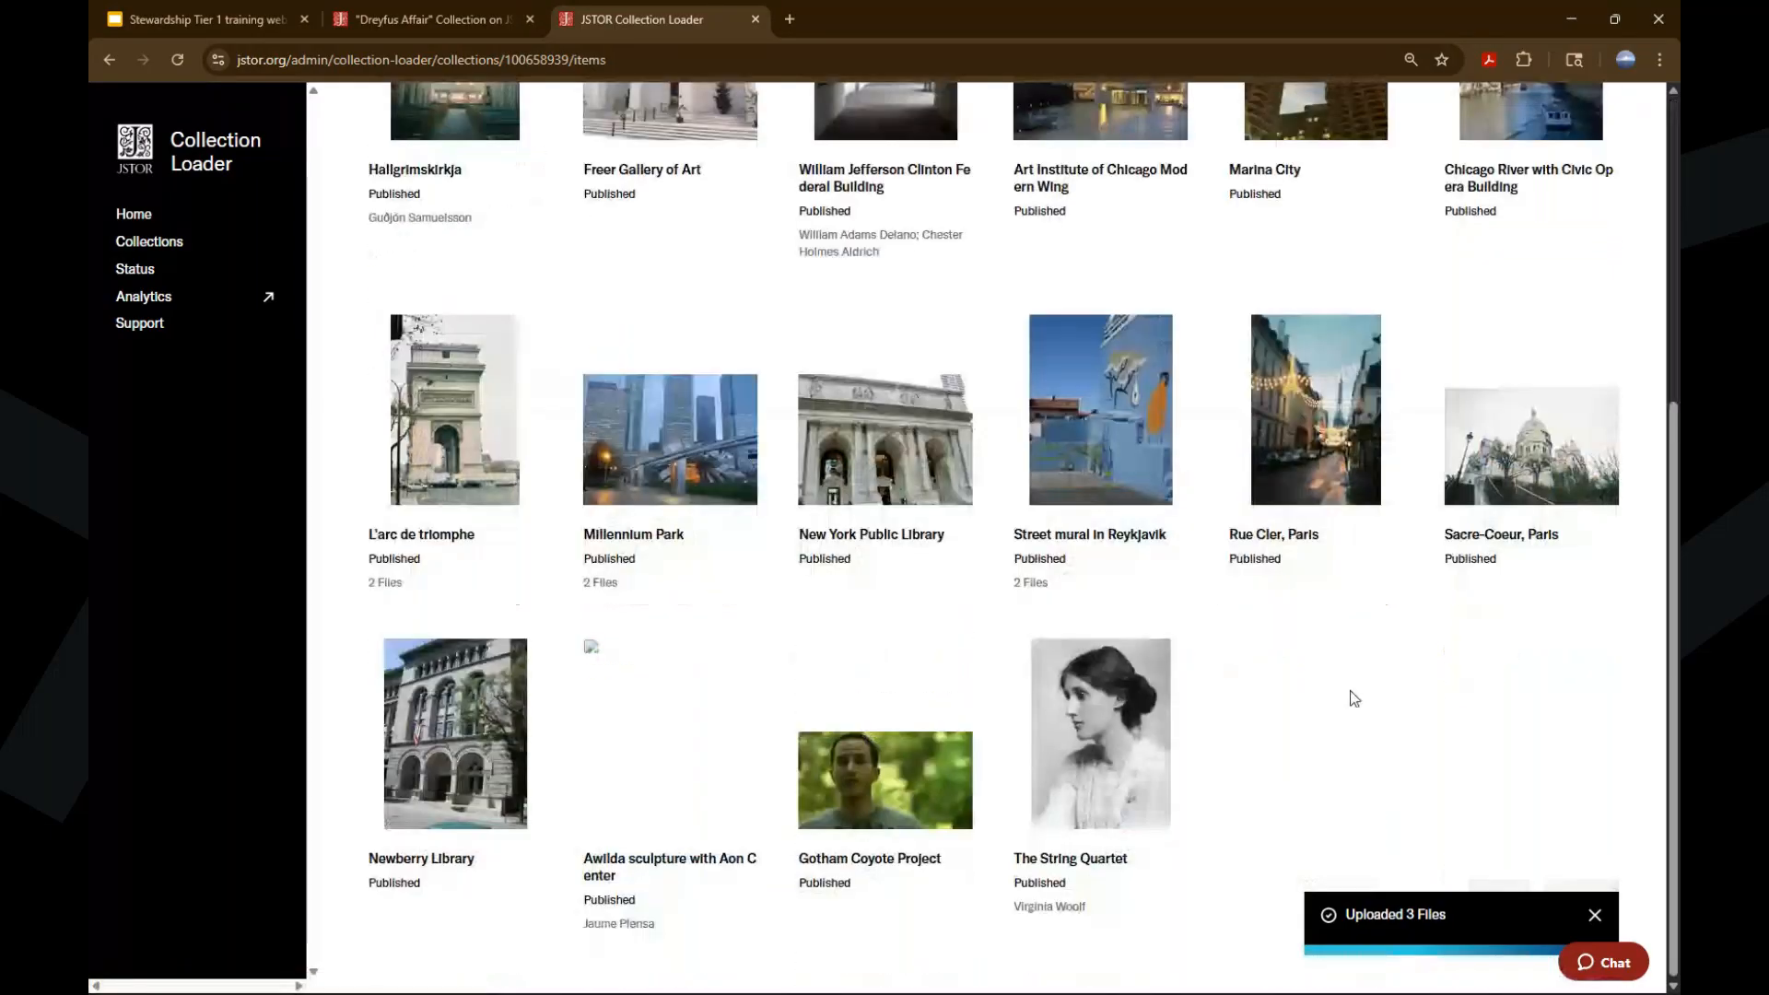
{"action": "left_click", "coordinate": [1273, 534]}
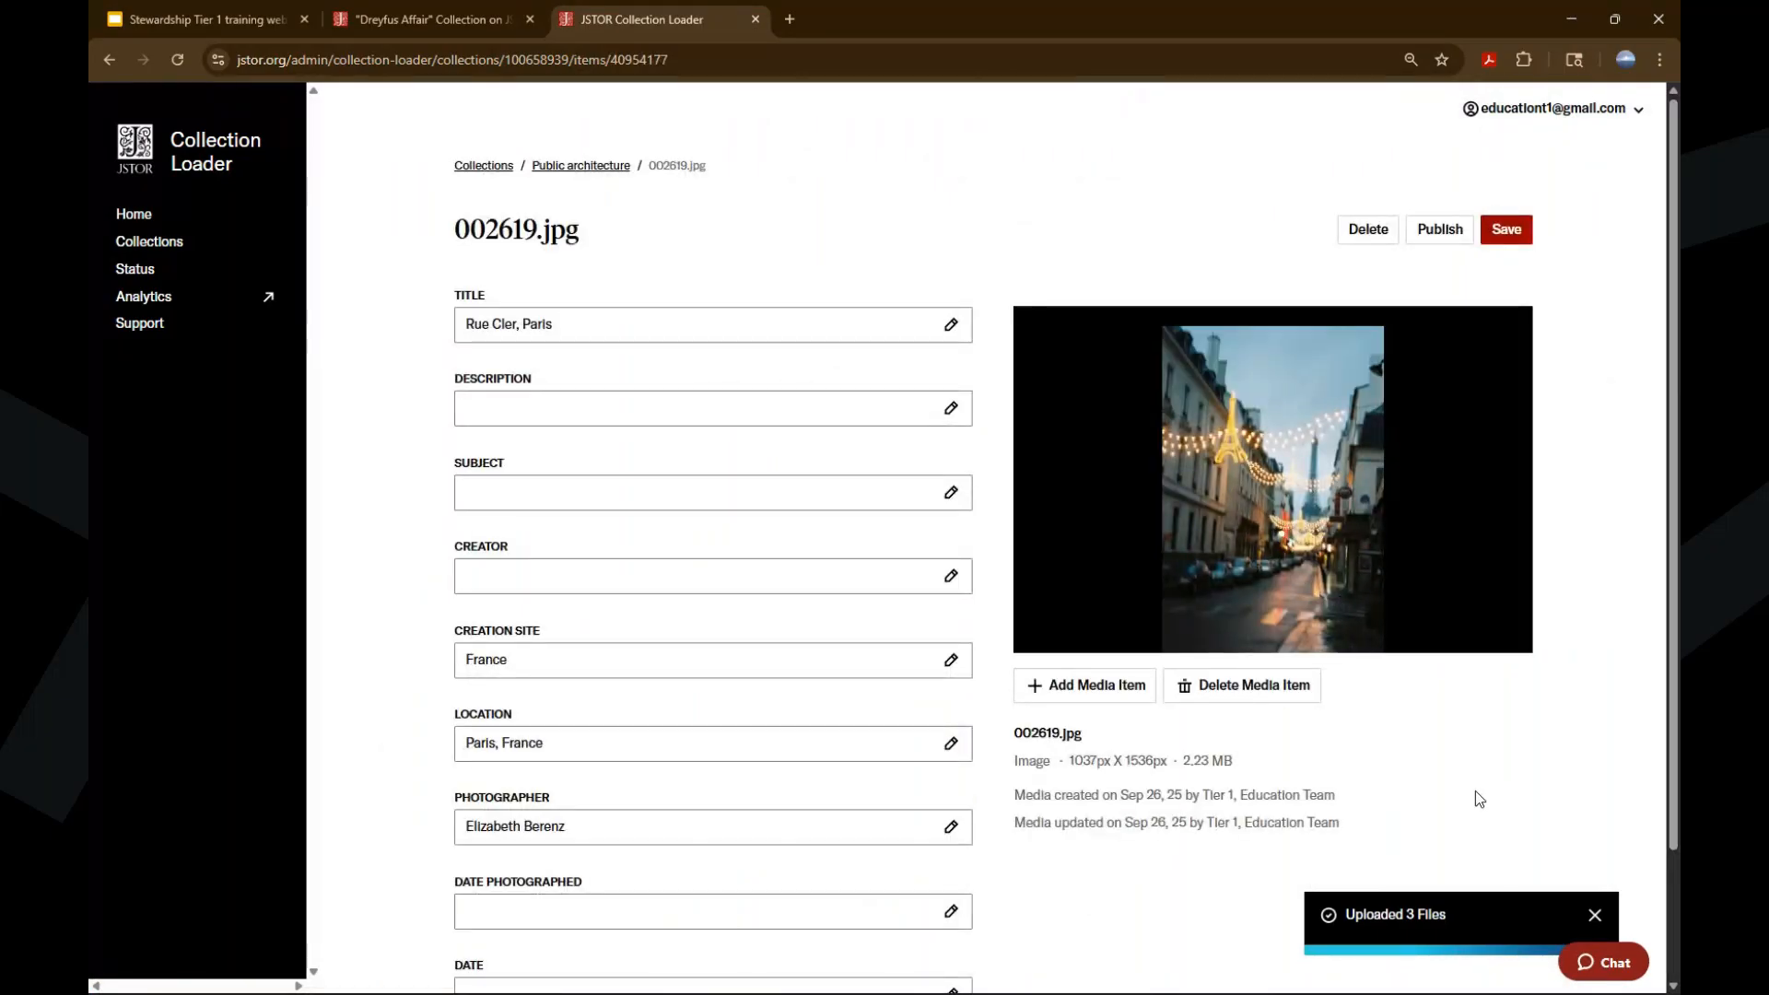
Upload 1416.jpg and 002619.jpg from the Add subfolder of Public Space and Urban Design as additional media for the "Rue Cler, Paris" item
{"action": "left_click", "coordinate": [1087, 693]}
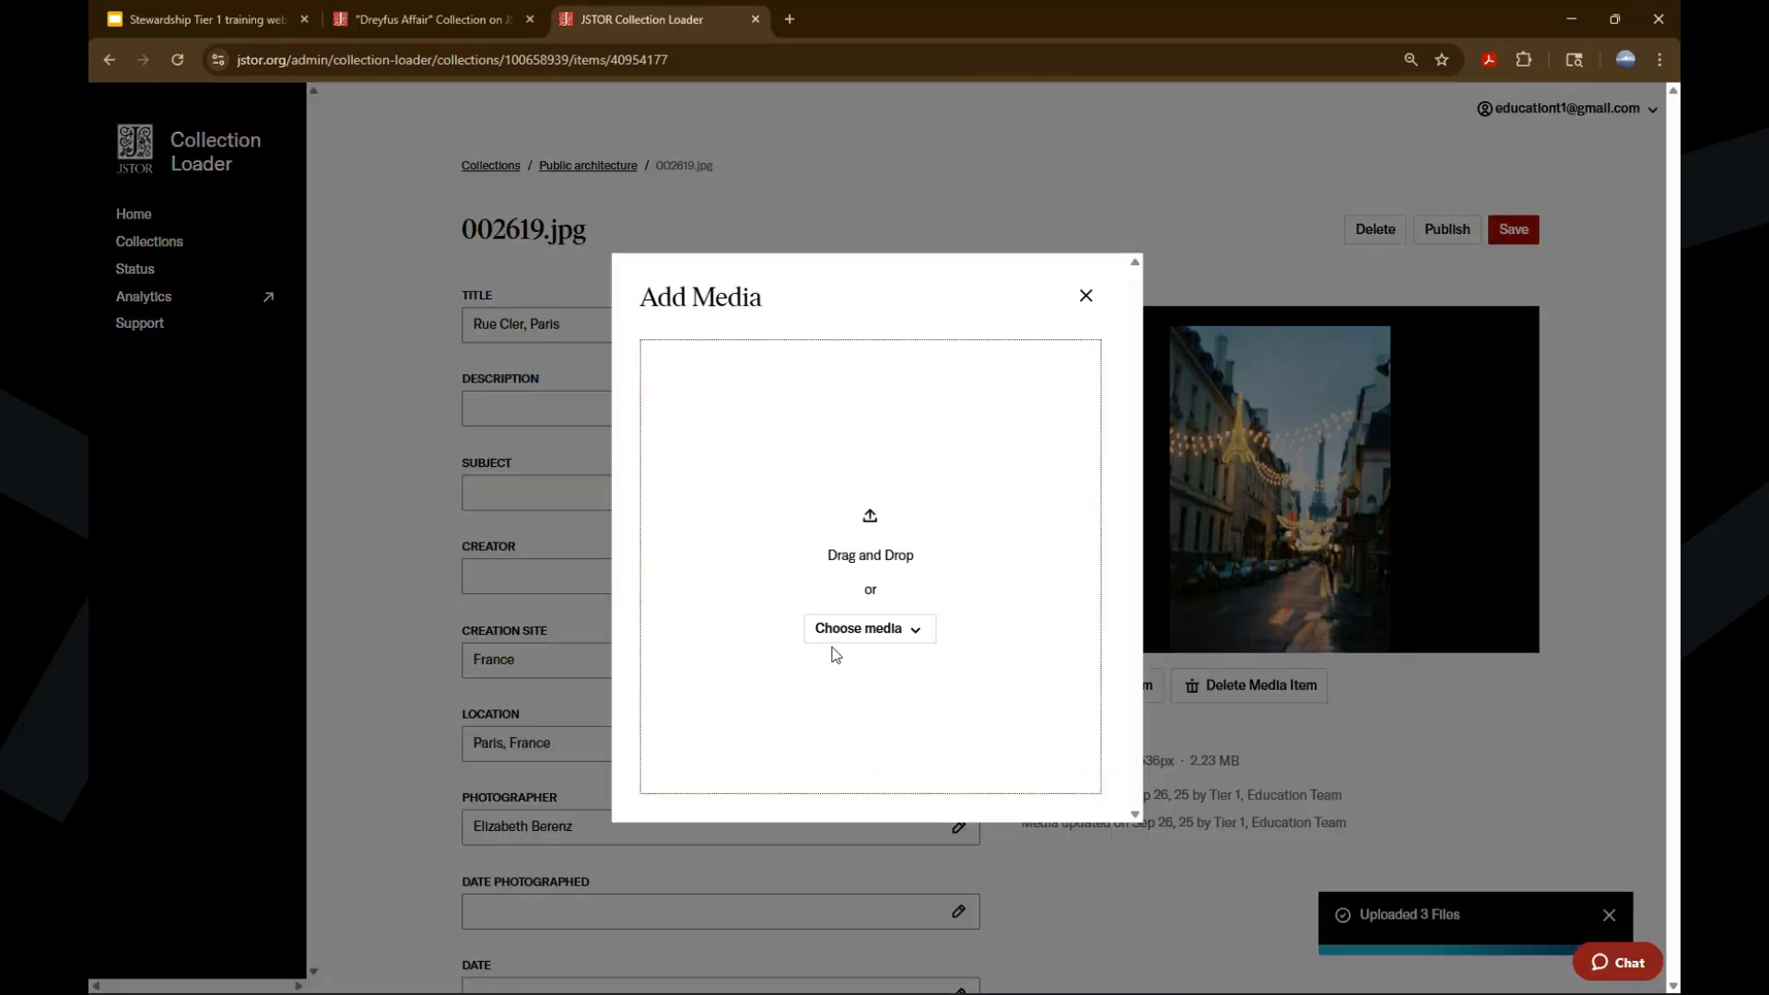
{"action": "left_click", "coordinate": [839, 634]}
{"action": "left_click", "coordinate": [848, 680]}
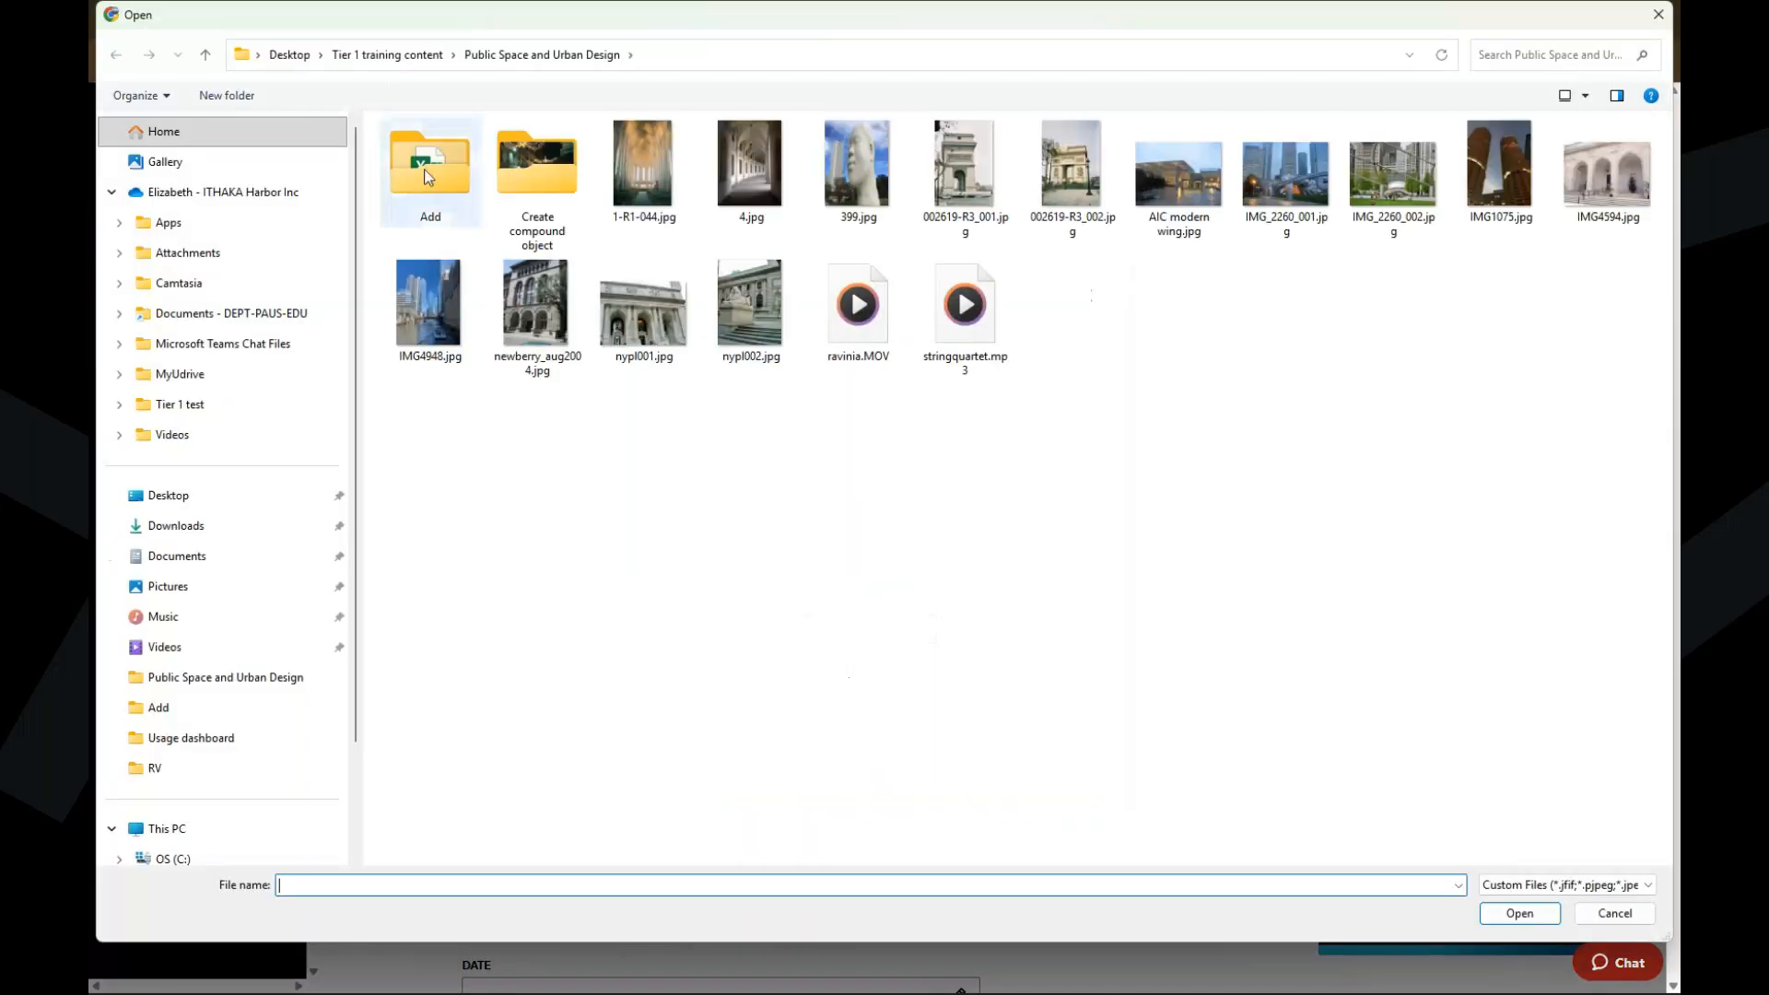
{"action": "left_click", "coordinate": [423, 171]}
{"action": "double_click", "coordinate": [423, 168]}
{"action": "left_click", "coordinate": [424, 164]}
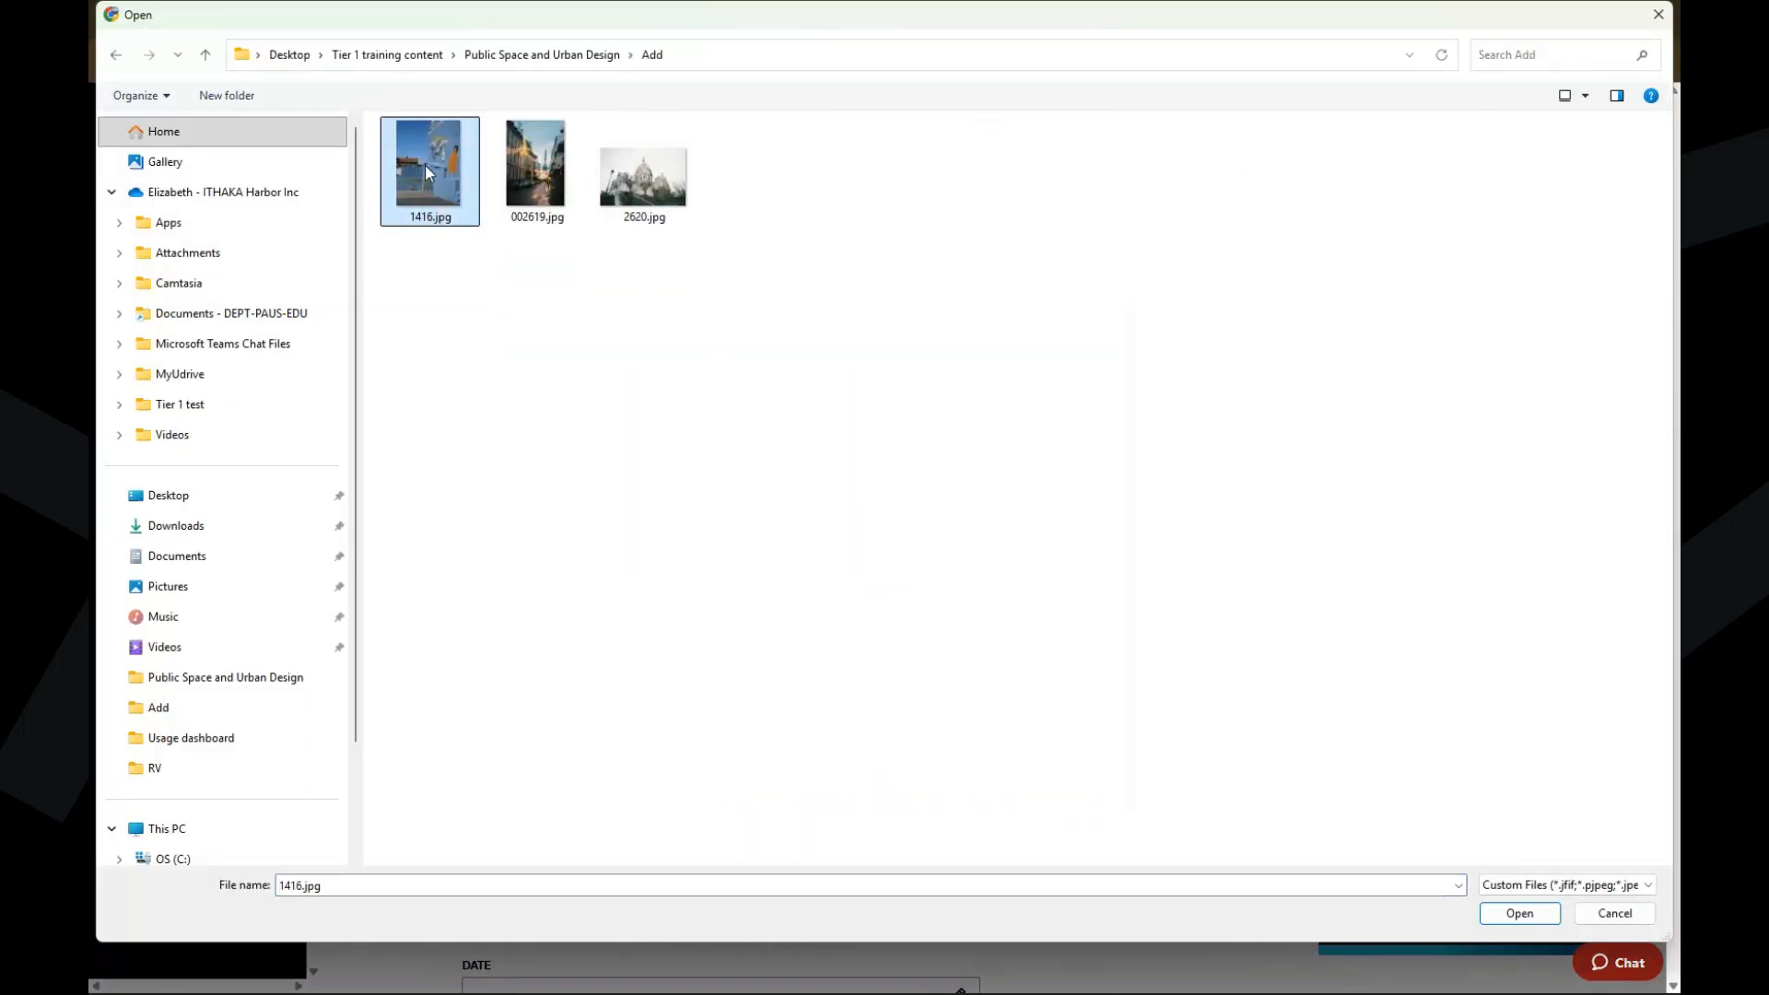
{"action": "left_click", "coordinate": [642, 175], "text": "shift"}
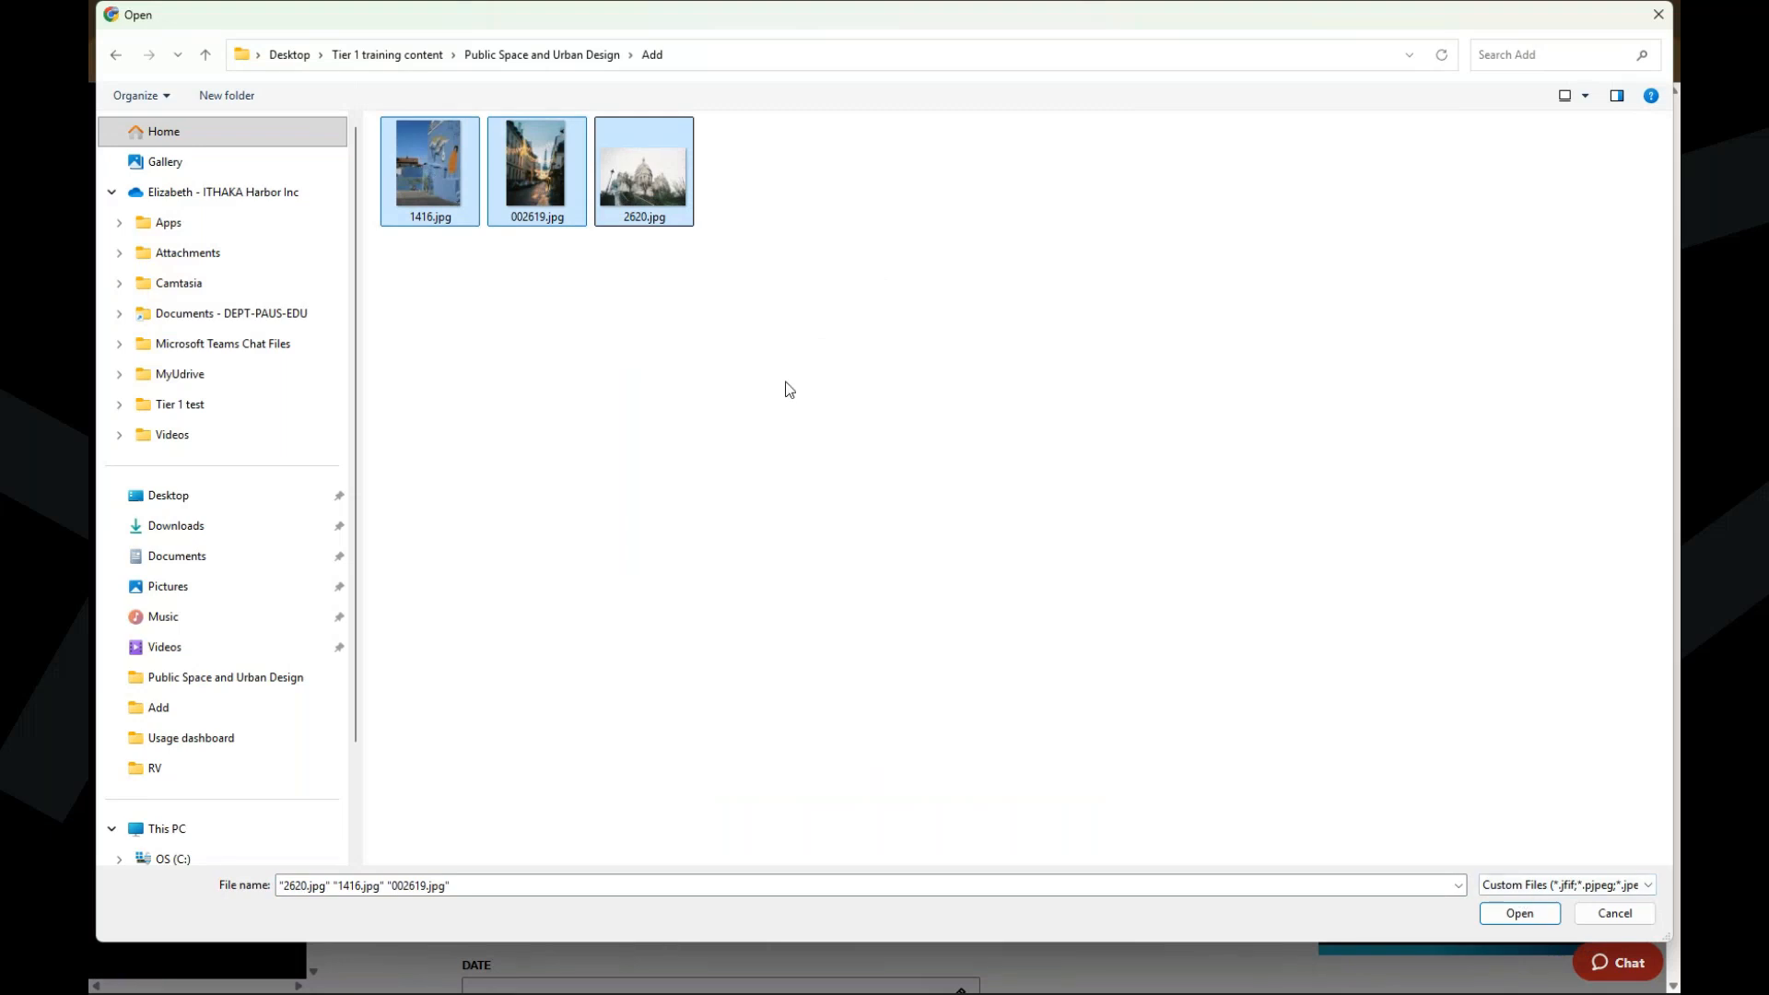
{"action": "left_click", "coordinate": [620, 200], "text": "ctrl"}
{"action": "left_click", "coordinate": [1537, 913]}
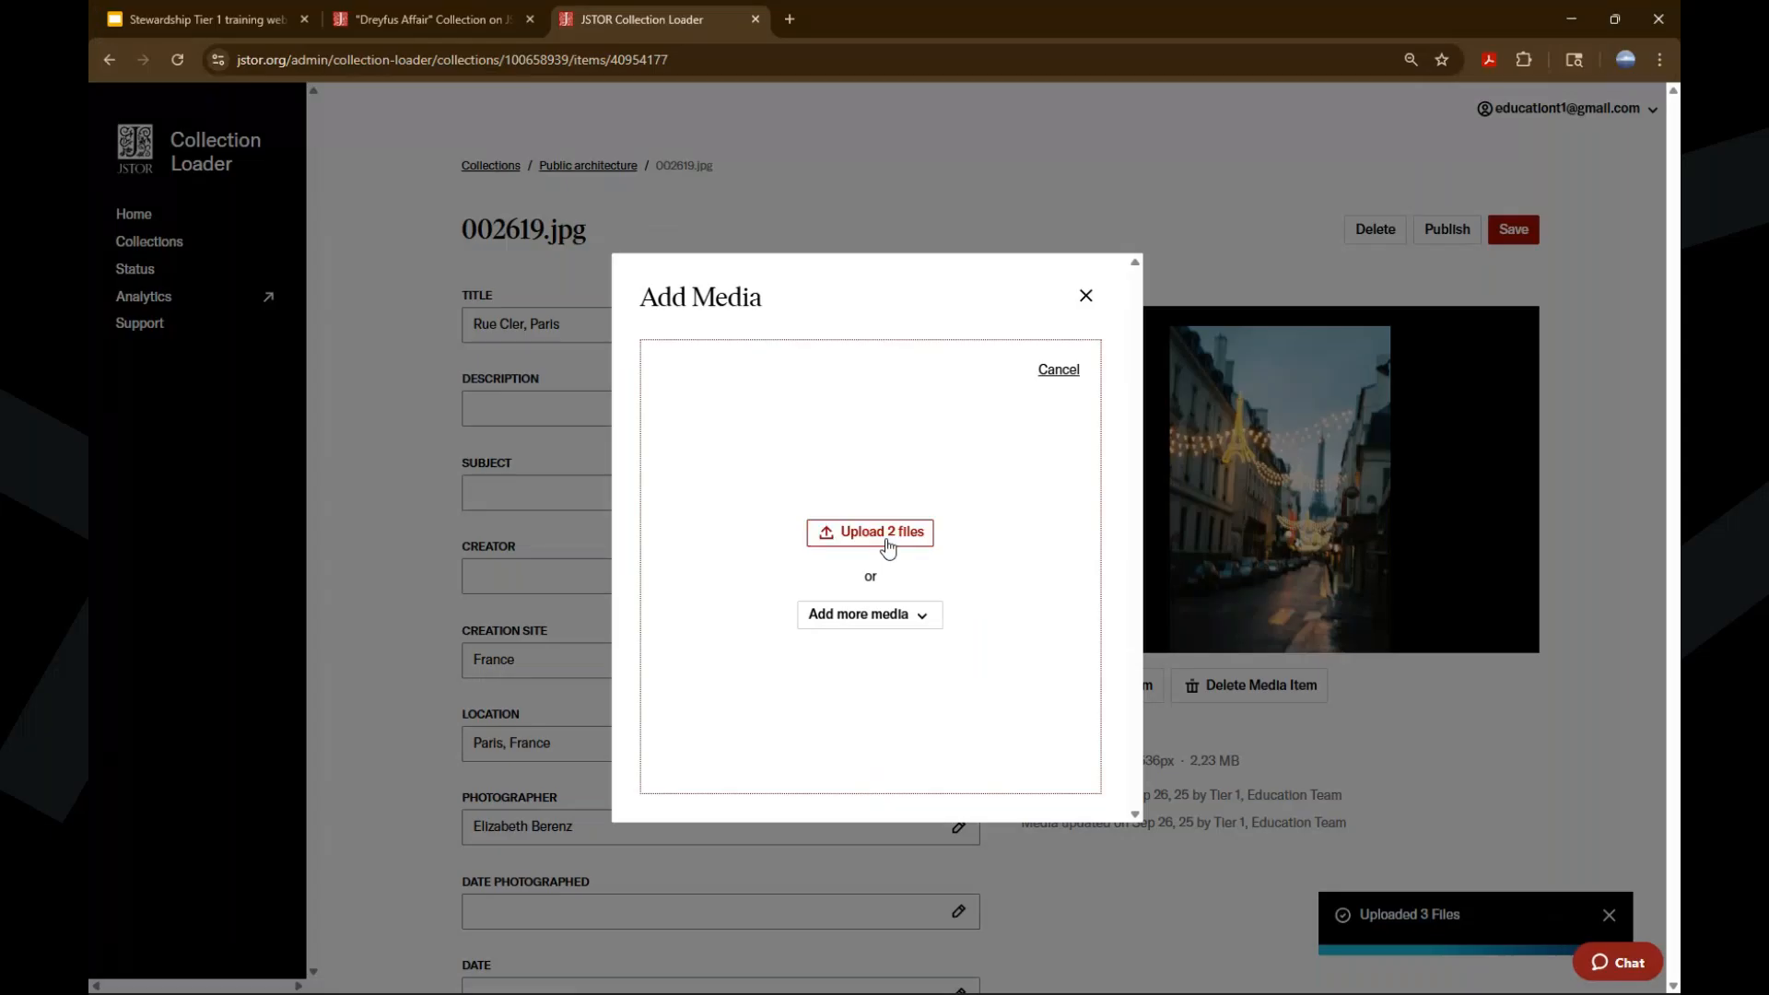
{"action": "left_click", "coordinate": [888, 543]}
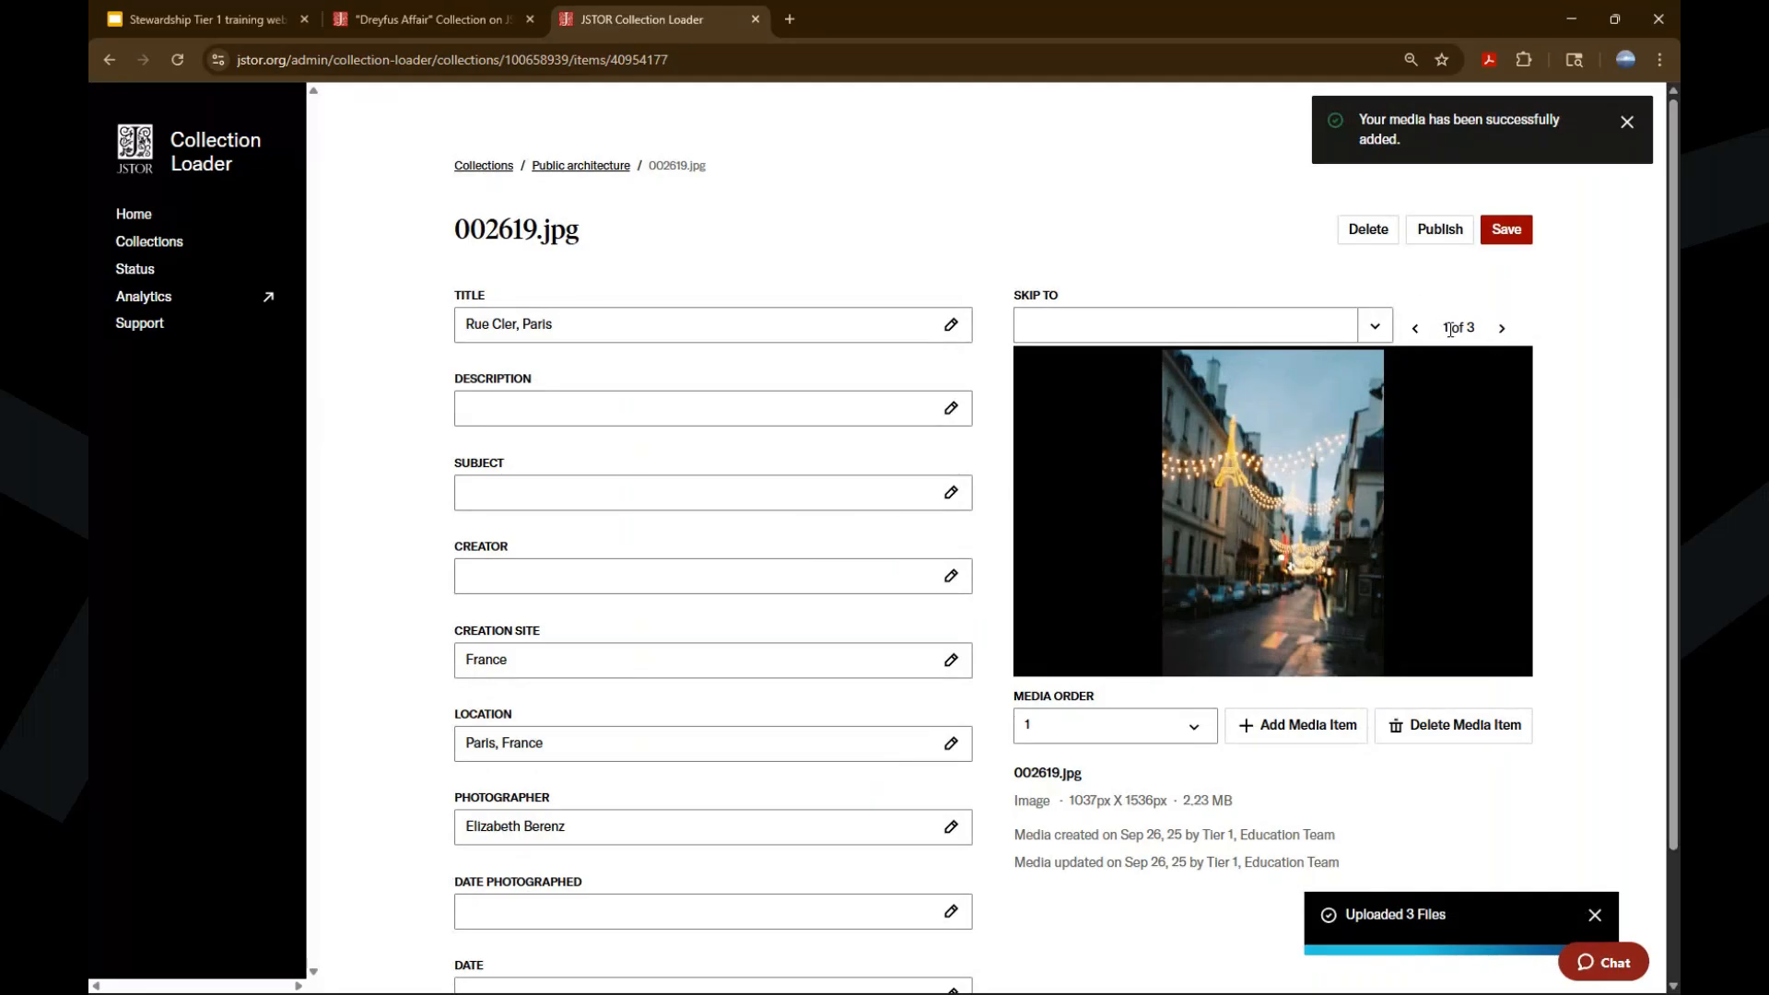
Page through the item's media to the third image, save the "Rue Cler, Paris" record, and publish it
{"action": "left_click", "coordinate": [1505, 328]}
{"action": "left_click", "coordinate": [1505, 328]}
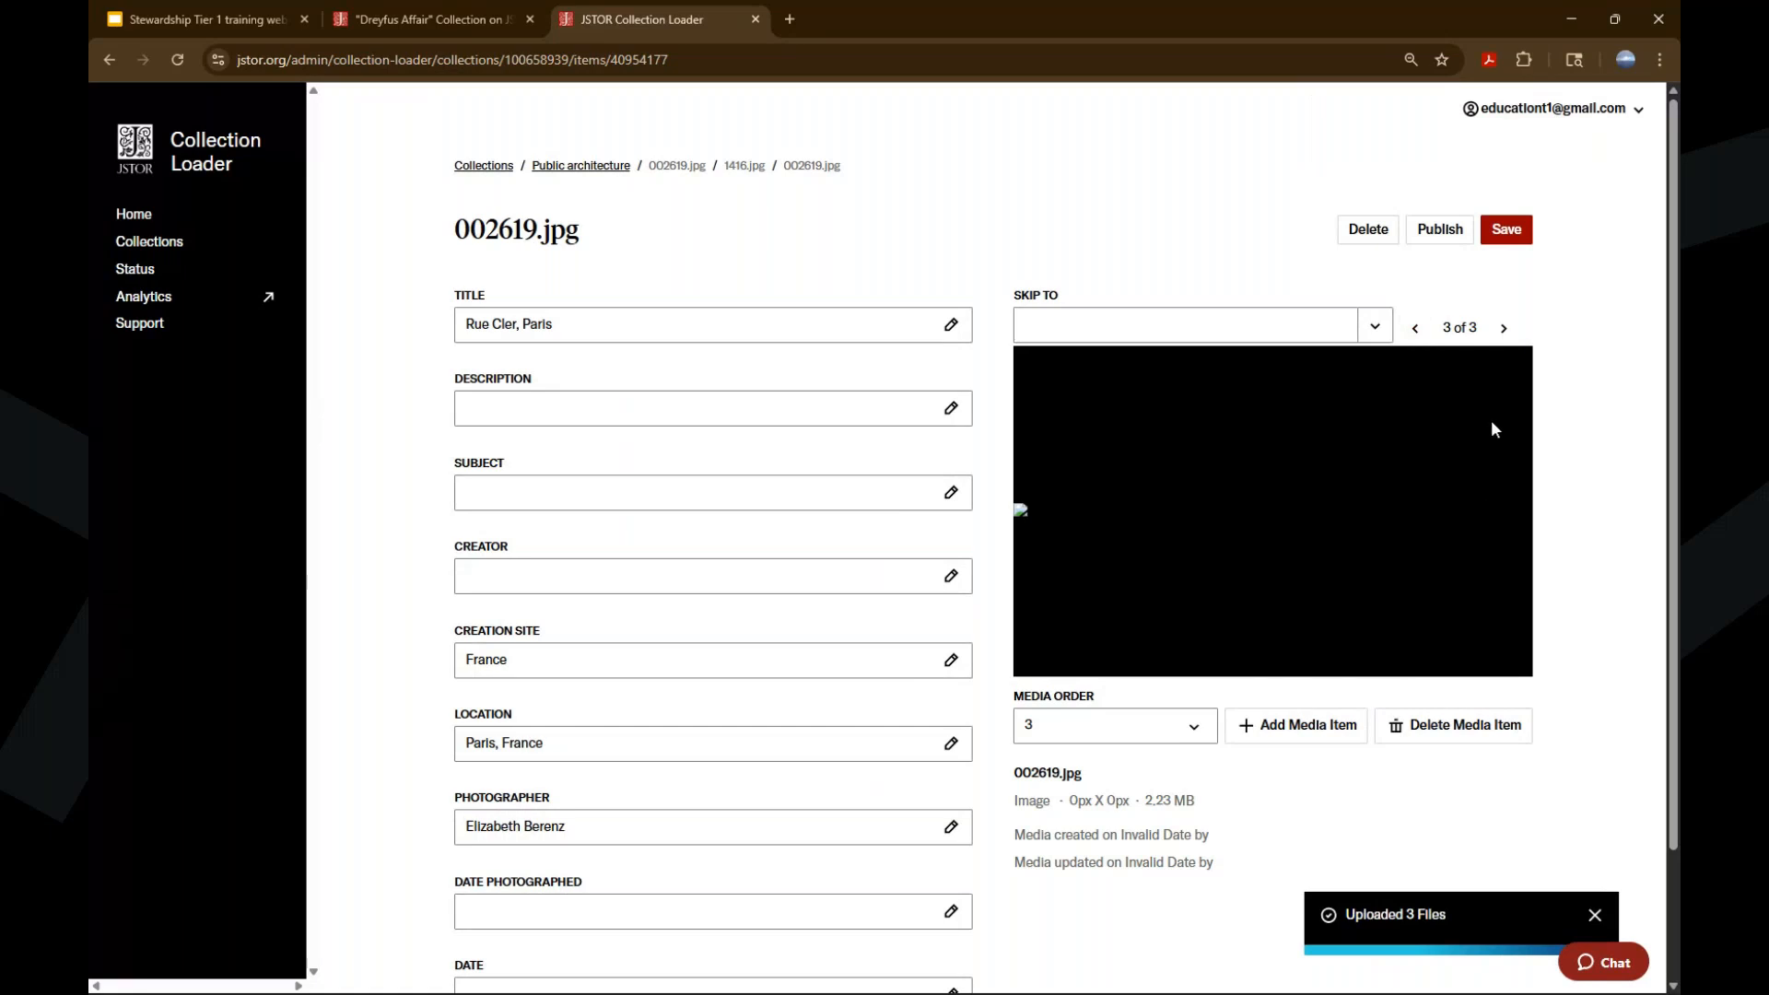
{"action": "left_click", "coordinate": [1507, 231]}
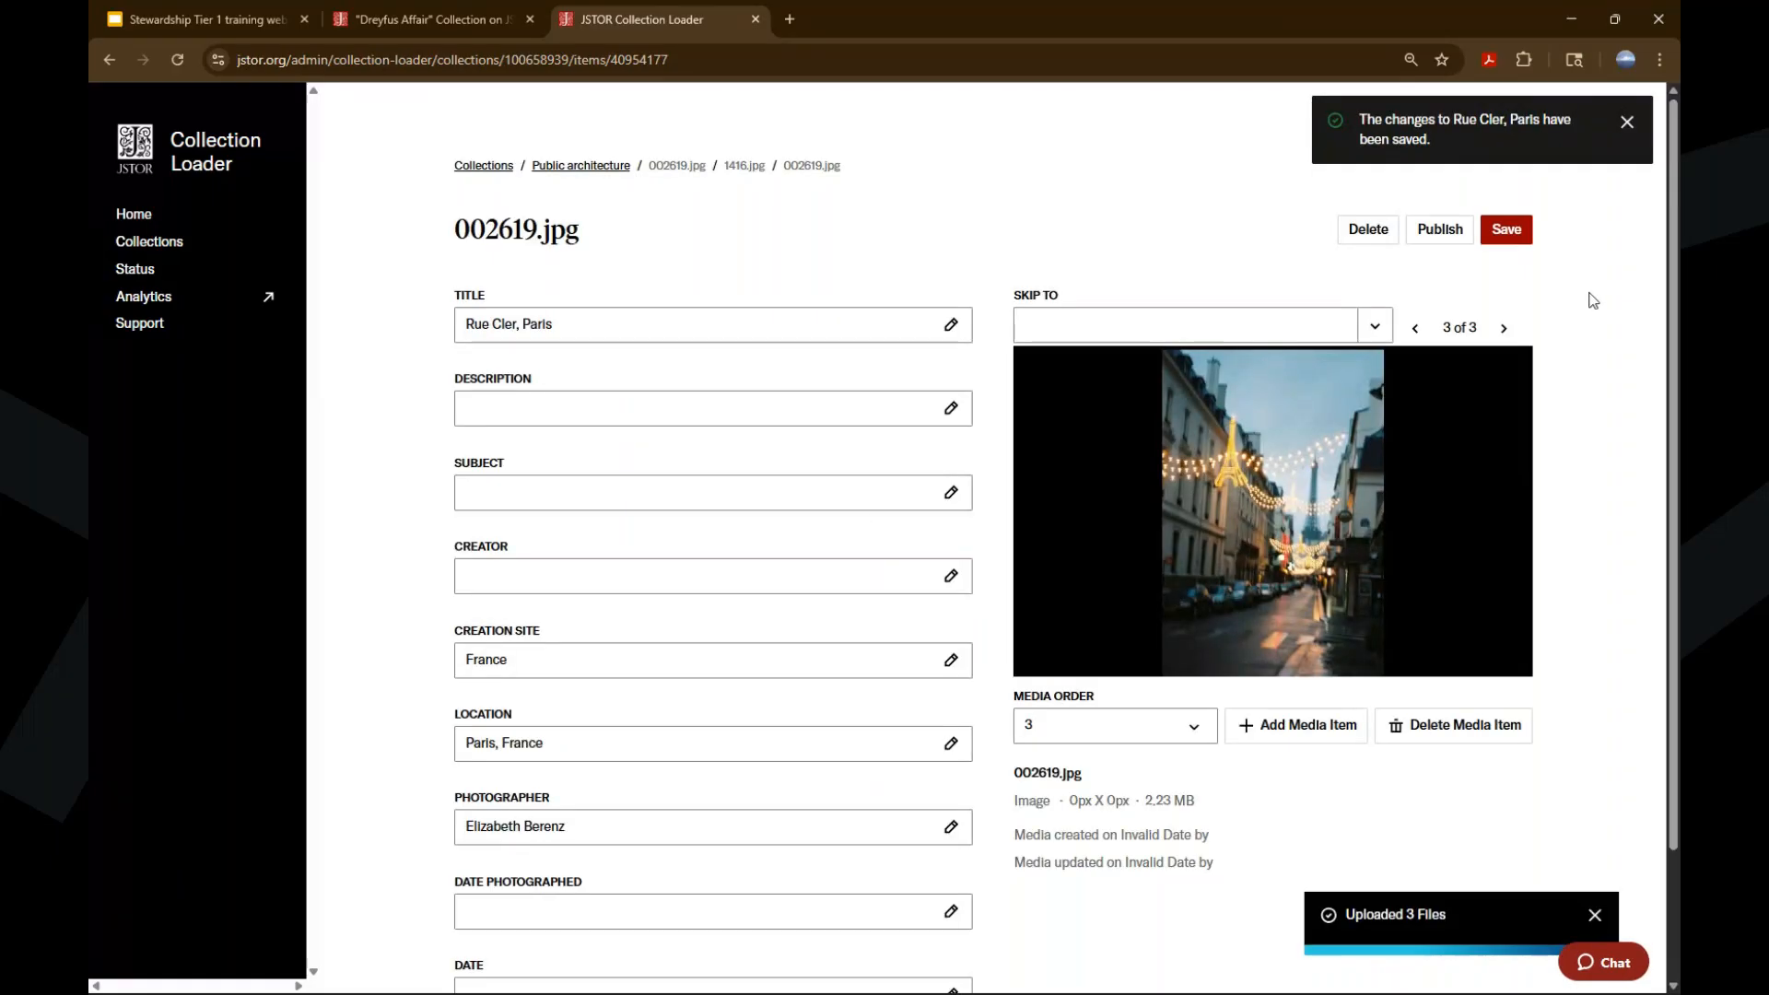
{"action": "left_click", "coordinate": [1442, 237]}
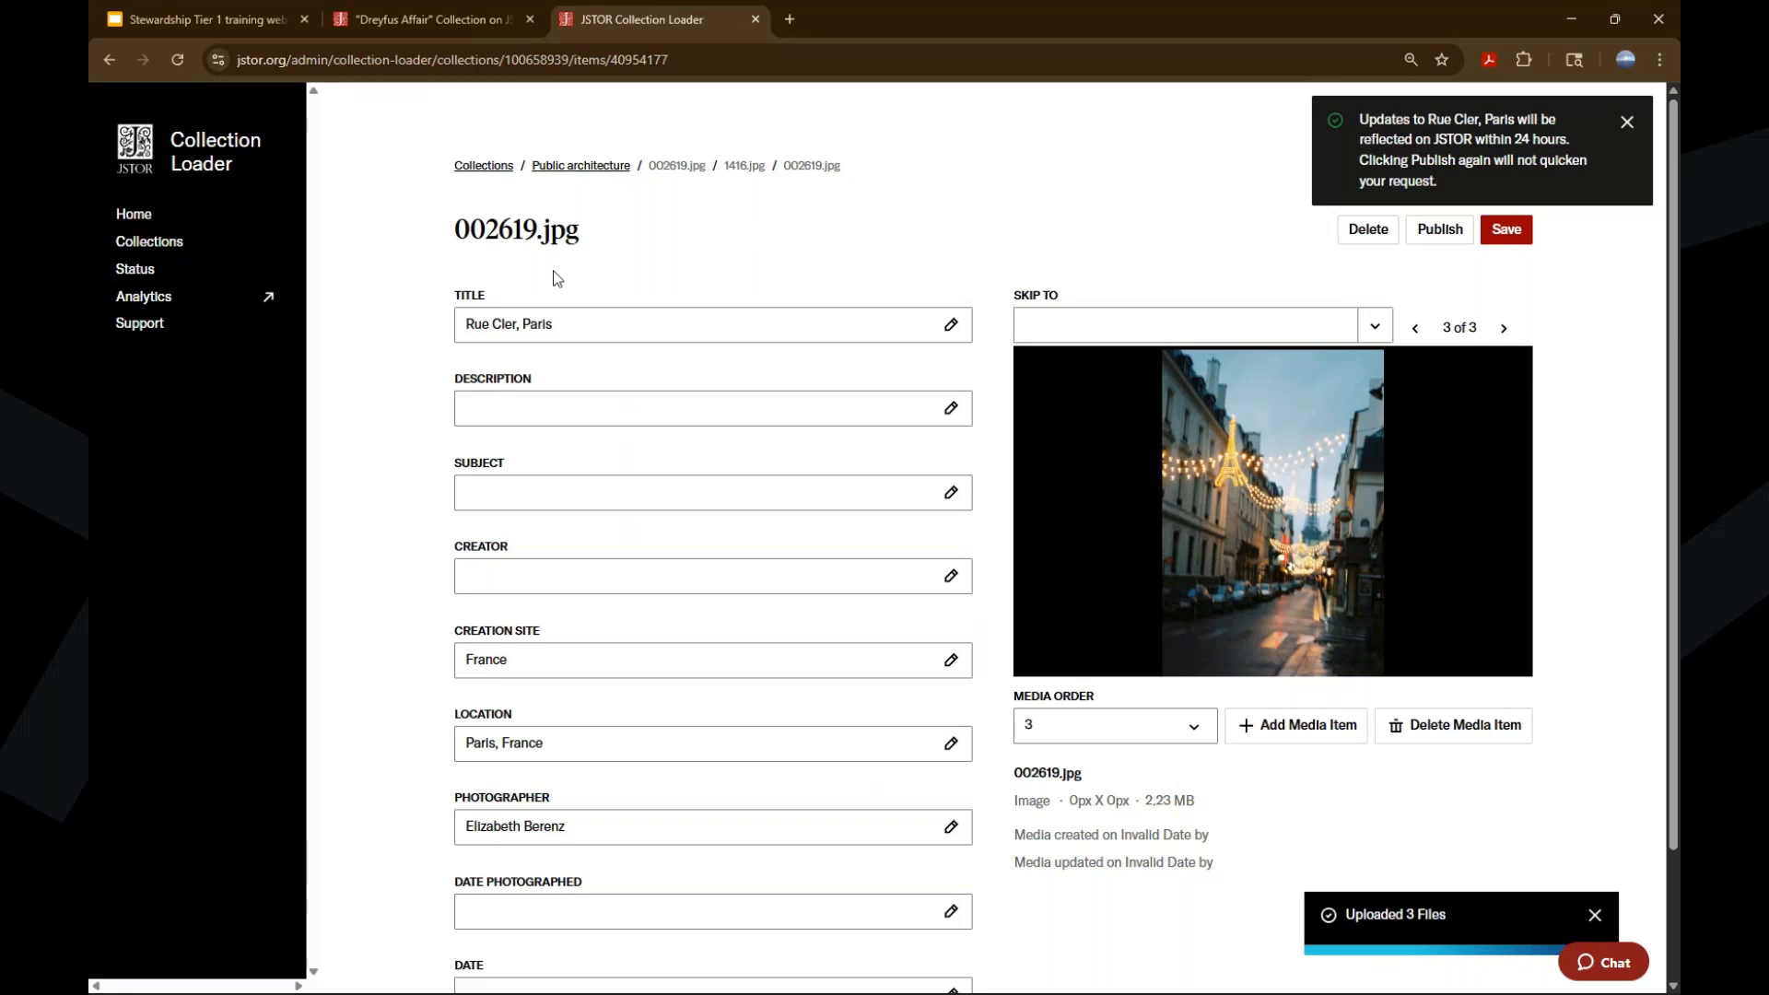
Open the collections usage analytics, switch to the Google Slides training deck, and review its sample usage dashboard slides through to the Questions slide
{"action": "left_click", "coordinate": [158, 307]}
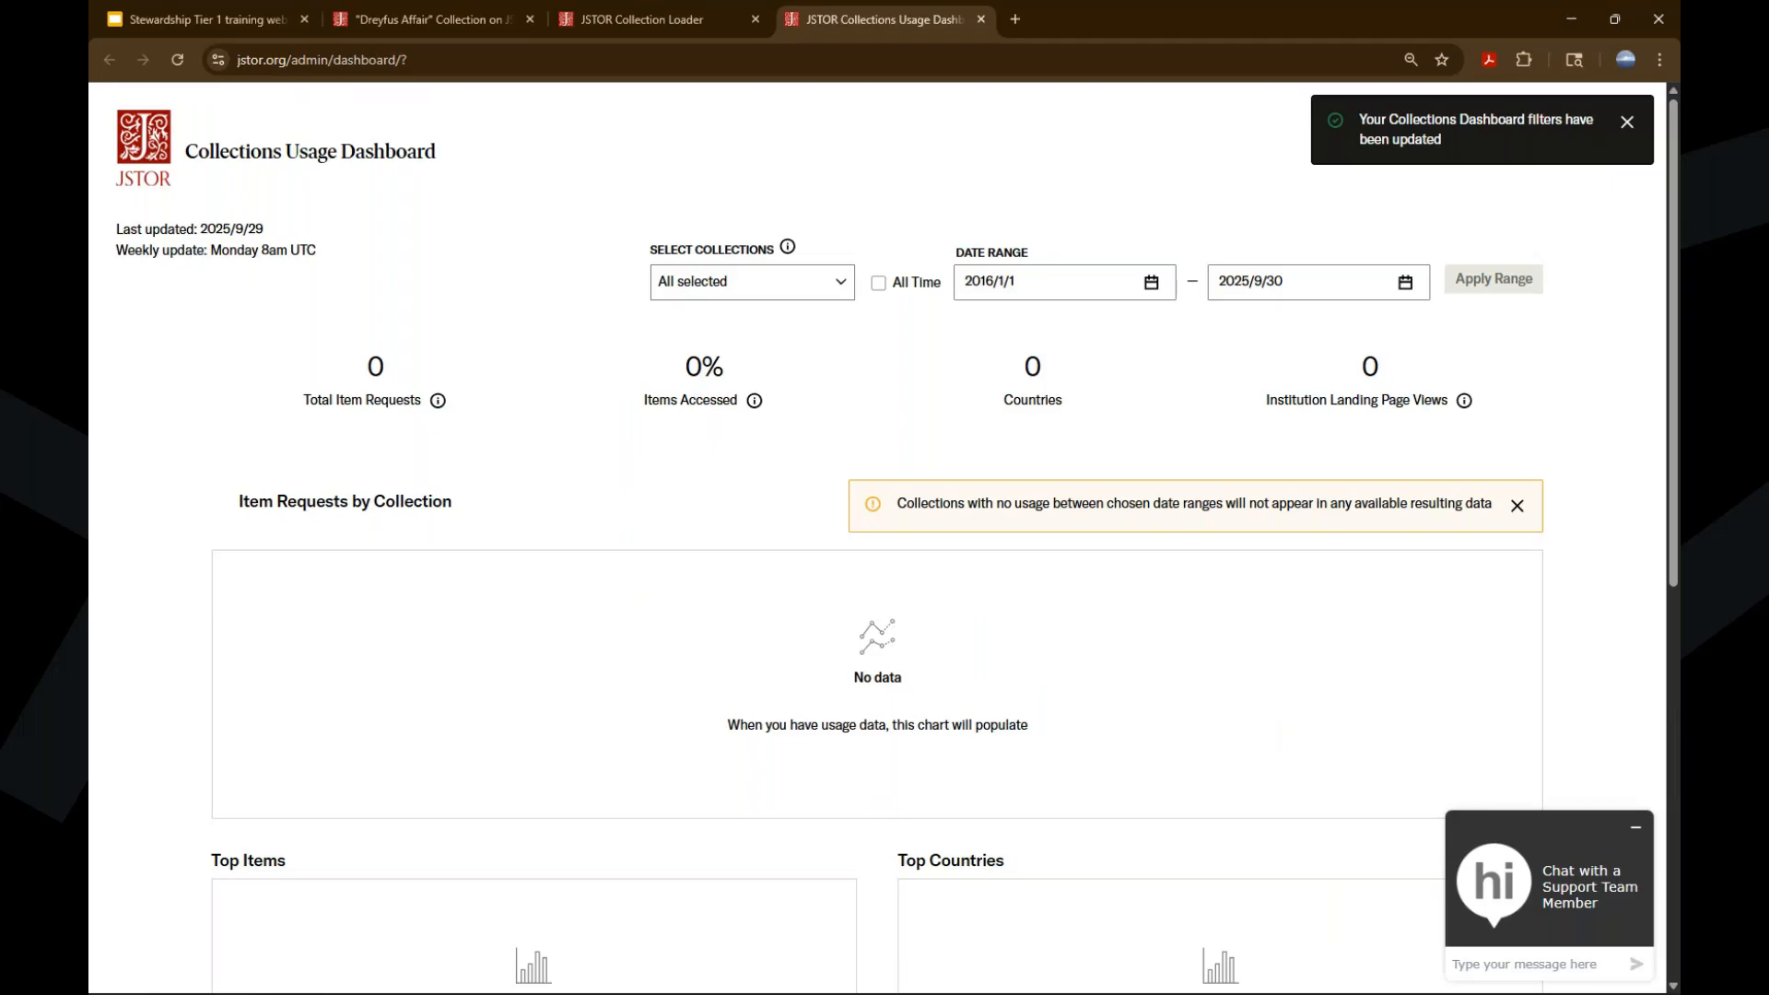
{"action": "left_click", "coordinate": [187, 30]}
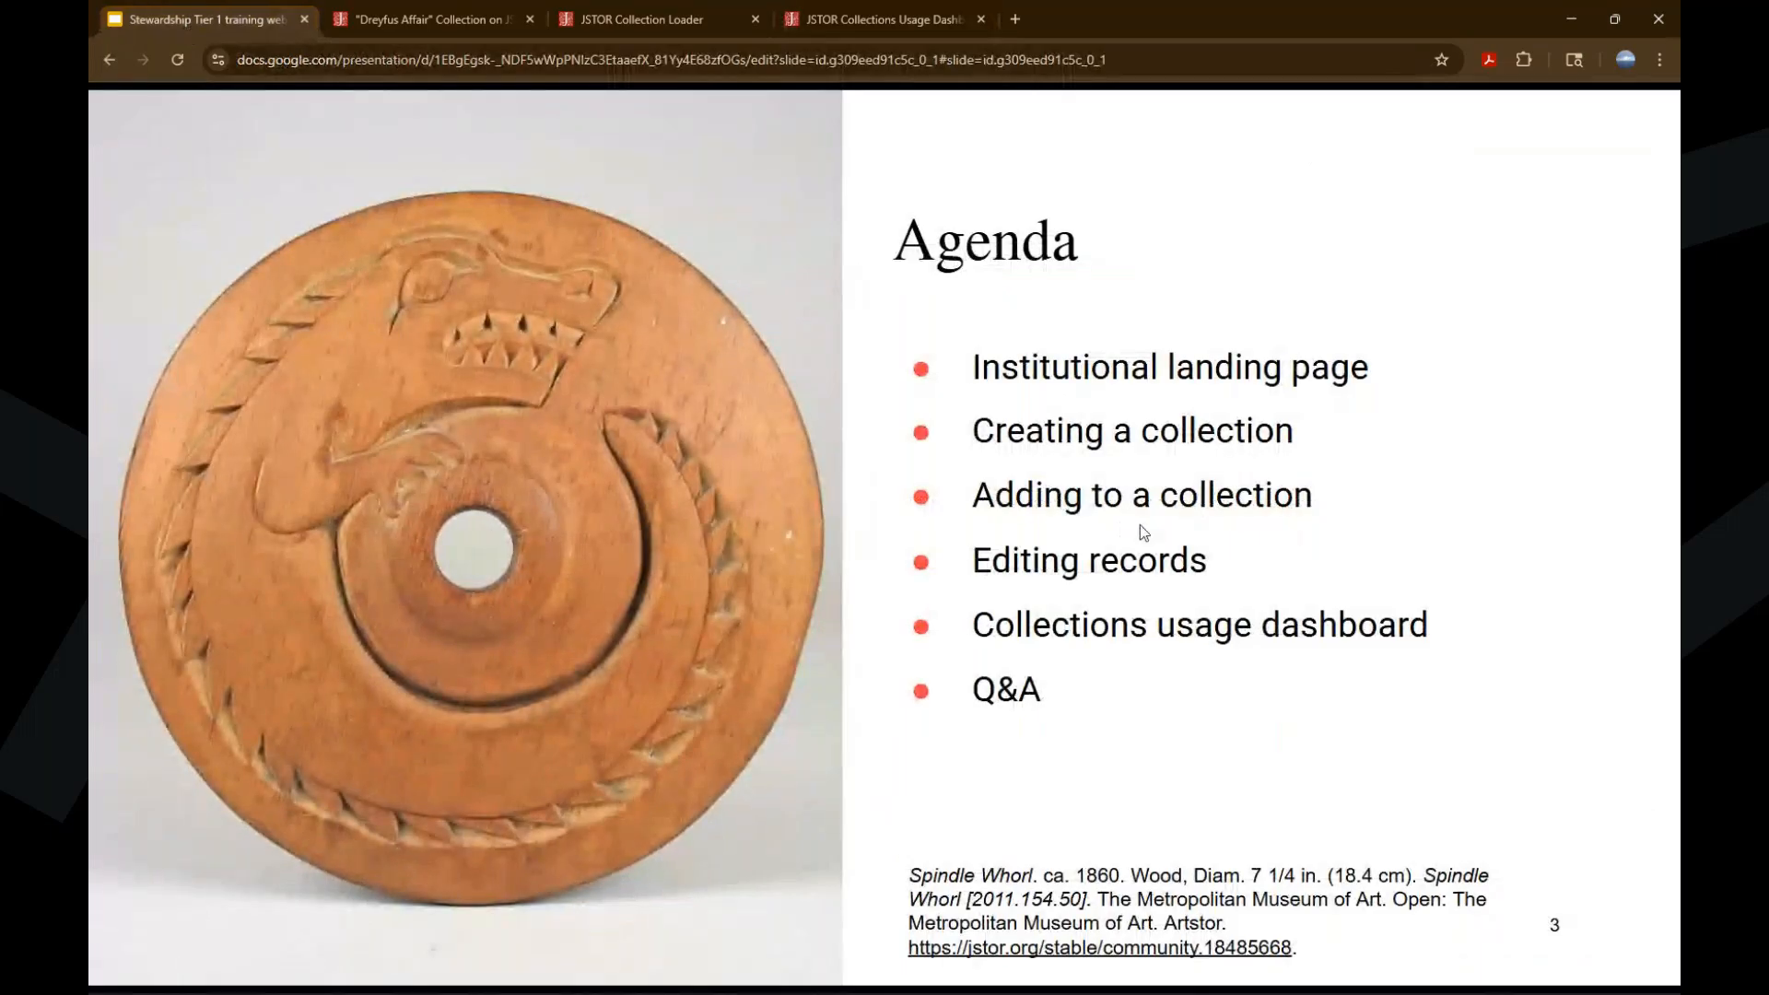
{"action": "left_click", "coordinate": [1241, 577]}
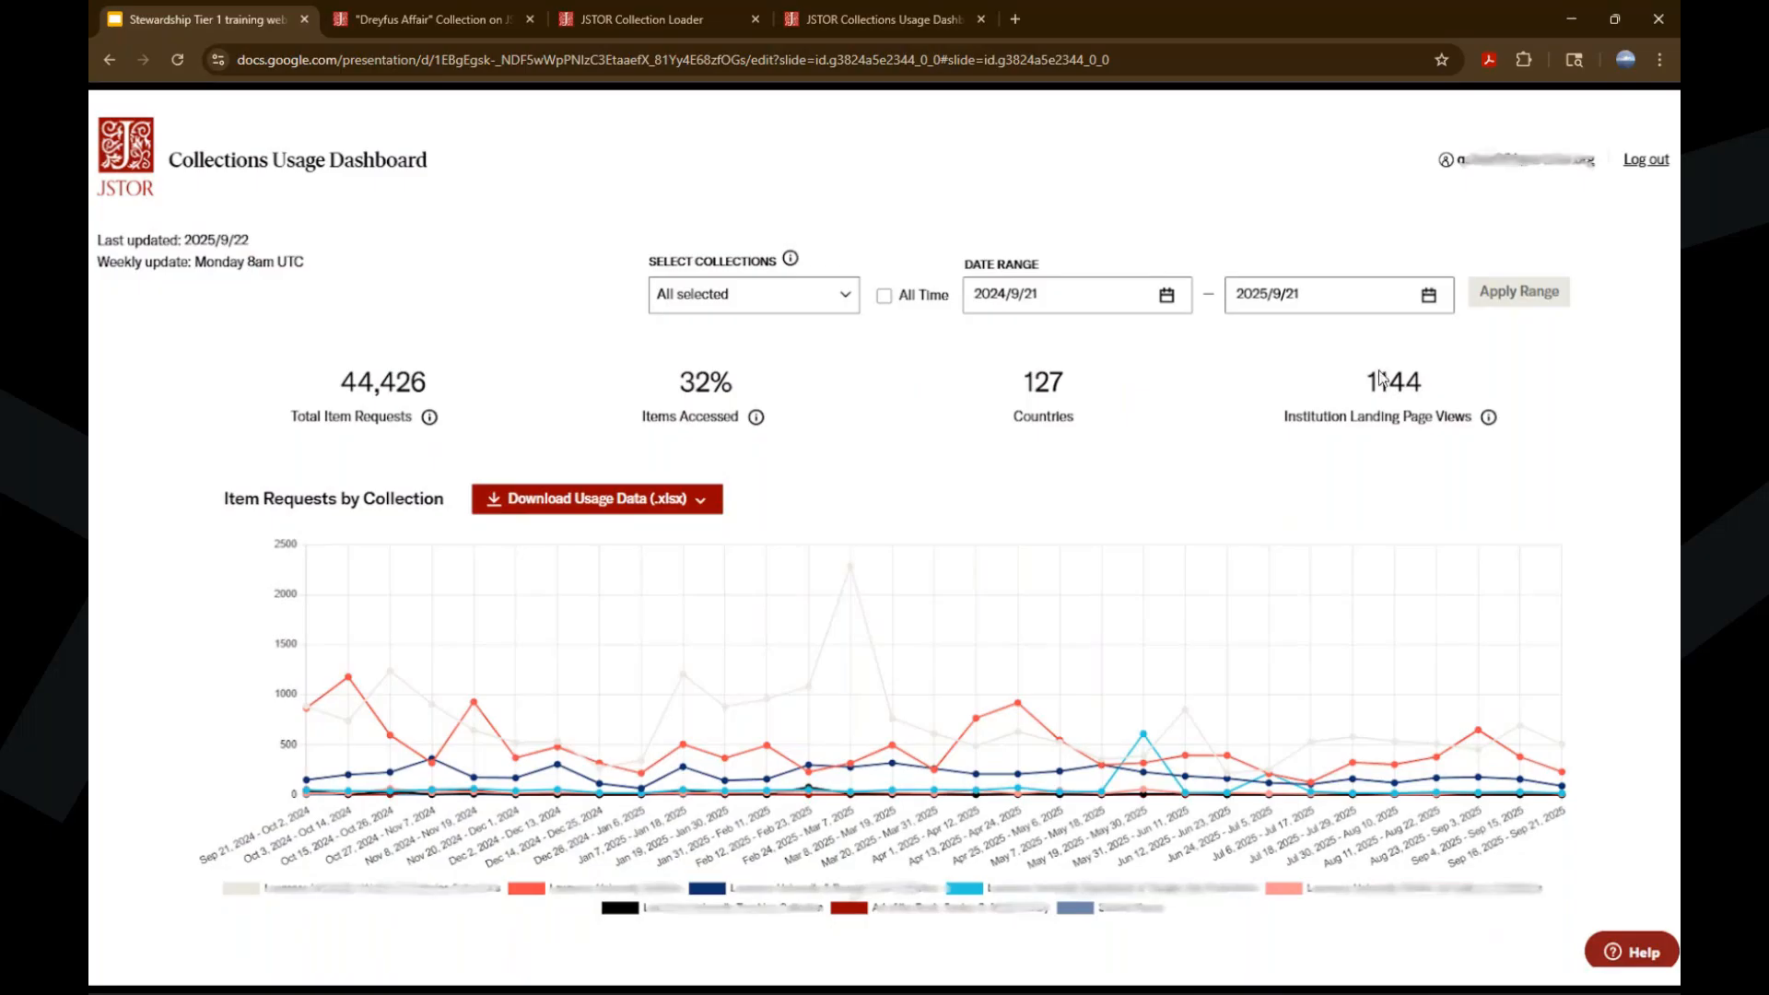
{"action": "key", "text": "Right"}
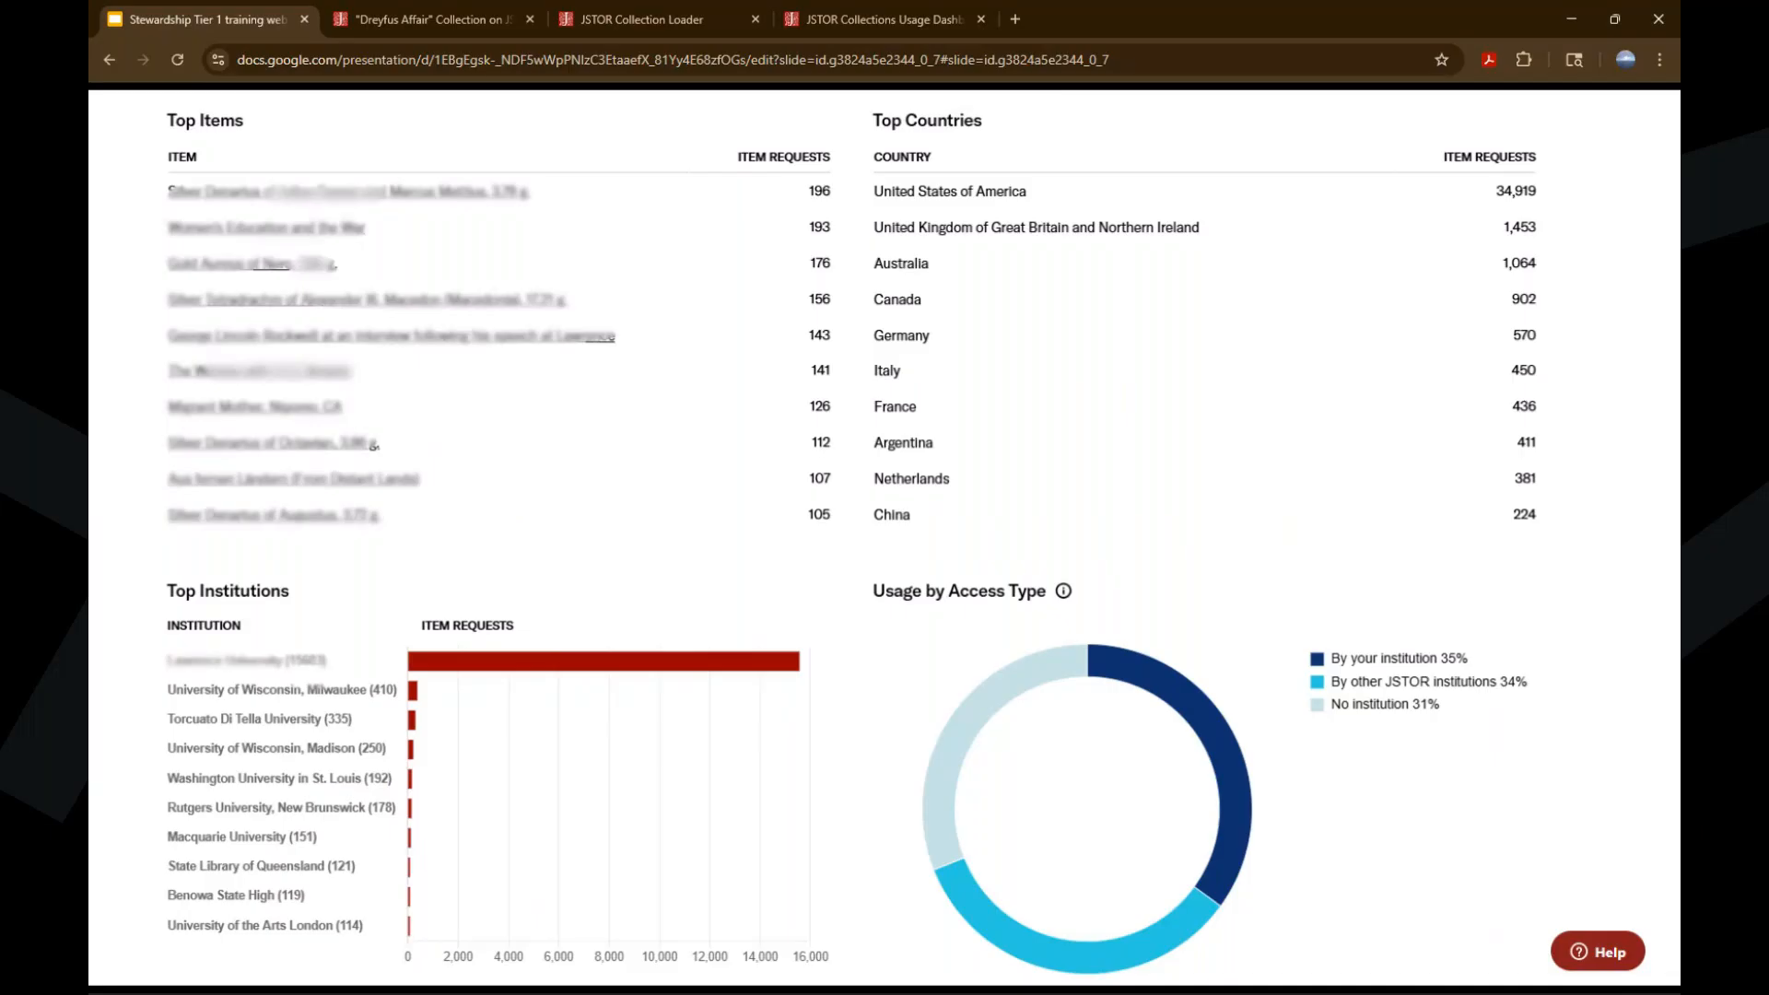
{"action": "key", "text": "Left"}
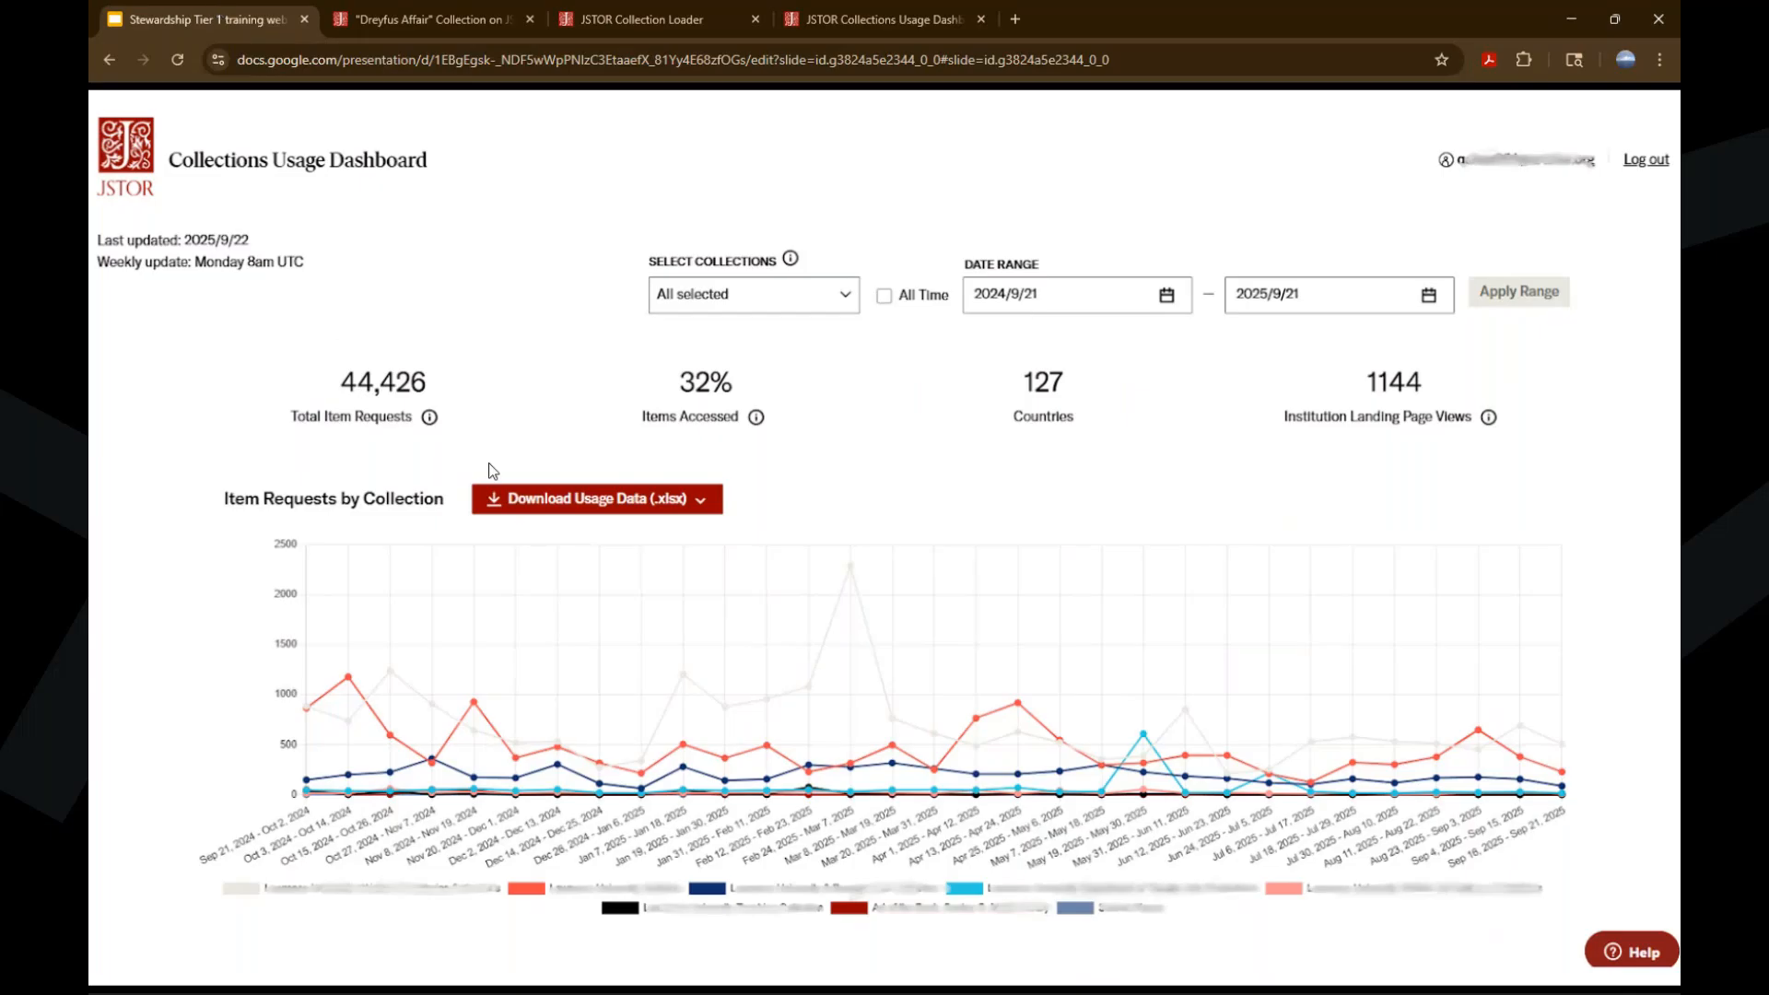
{"action": "key", "text": "Right"}
{"action": "key", "text": "Right"}
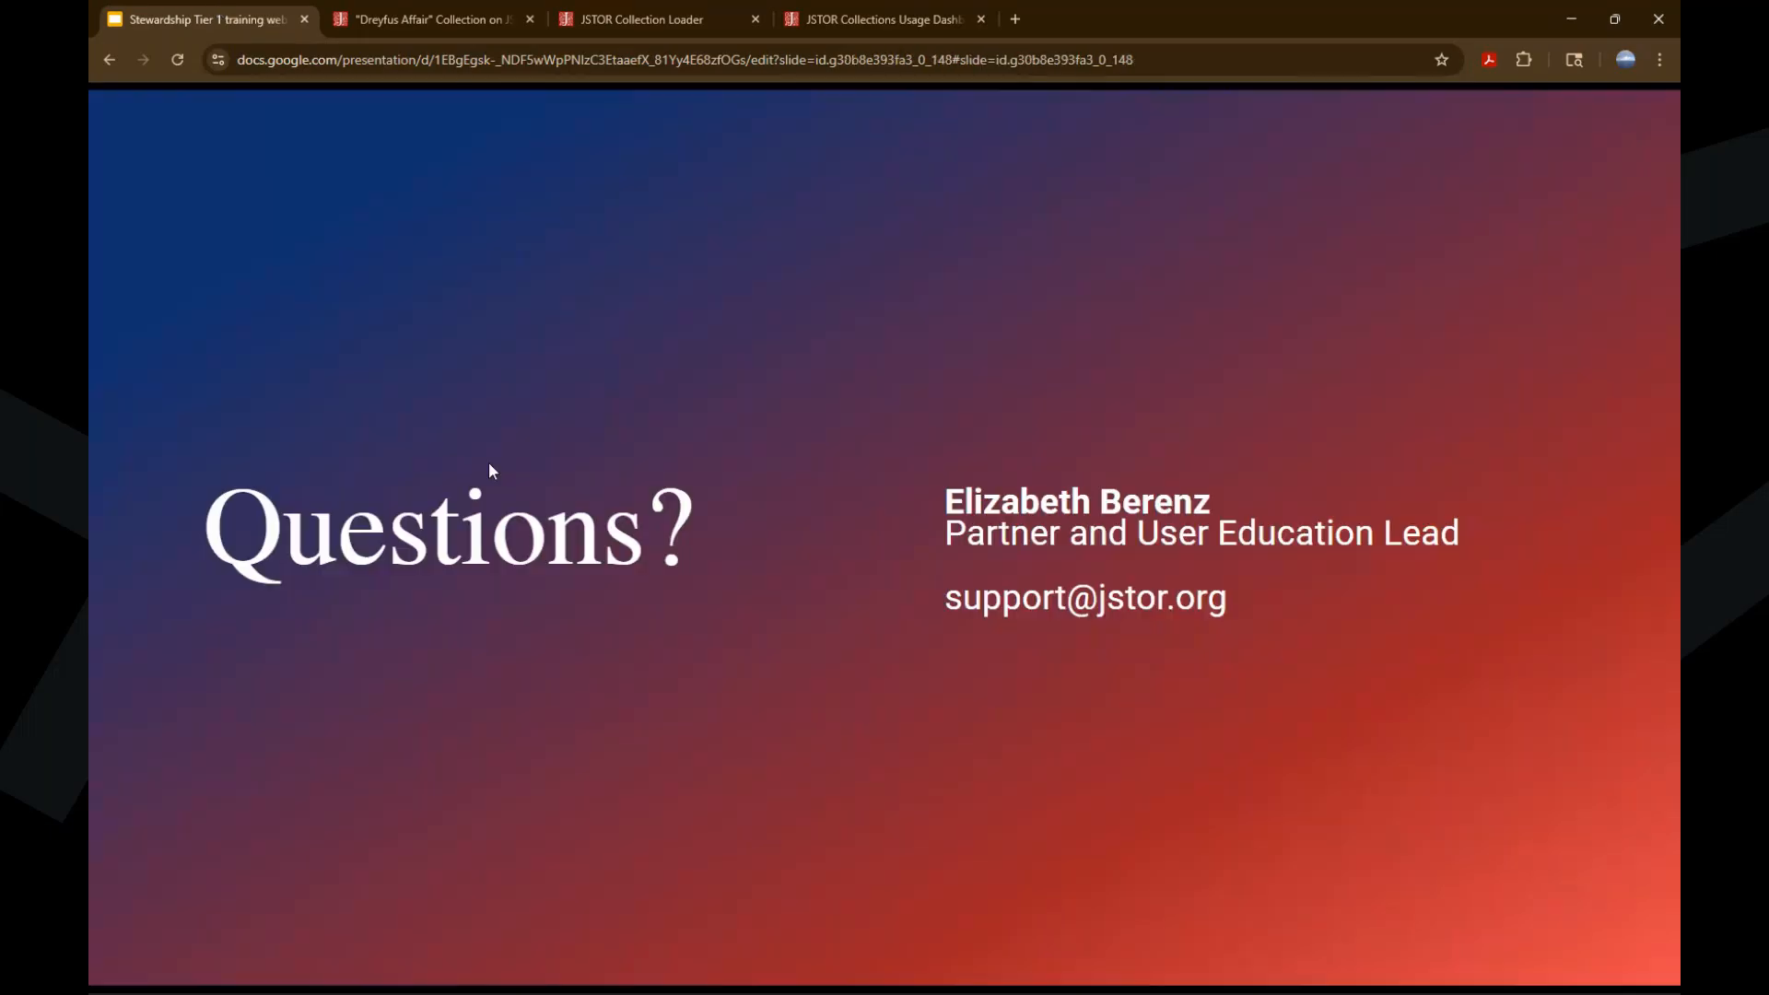